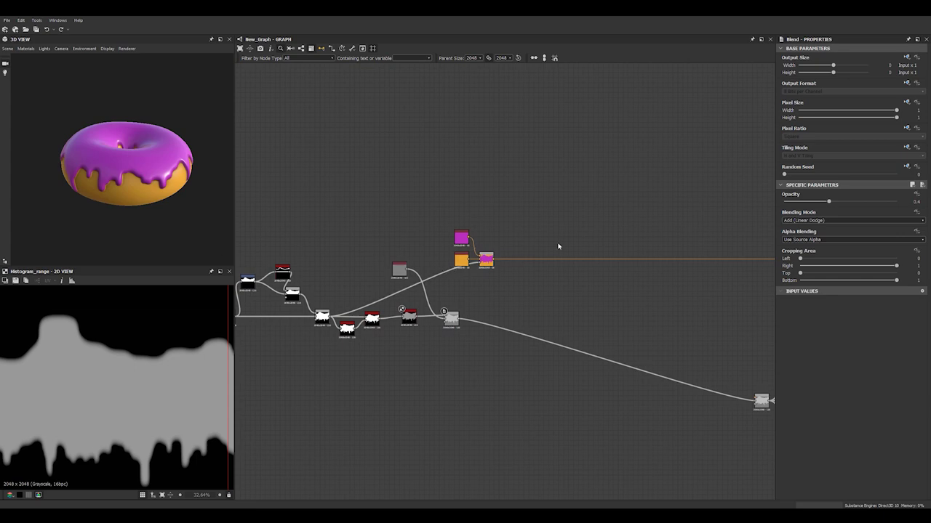
# Step: Examine the glaze mask chain through the Histogram Range node into the grayscale Blend, along with the nearby colour nodes
pyautogui.scroll(3, 538, 245)
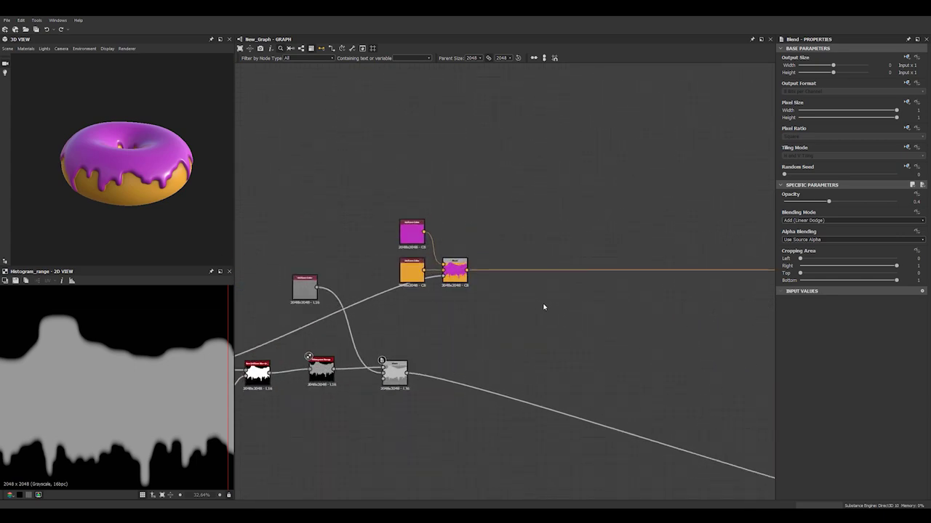
pyautogui.moveTo(544, 307); pyautogui.dragTo(640, 252, button='middle')
pyautogui.scroll(4, 521, 291)
pyautogui.moveTo(427, 274); pyautogui.dragTo(546, 332, button='middle')
pyautogui.scroll(-3, 544, 326)
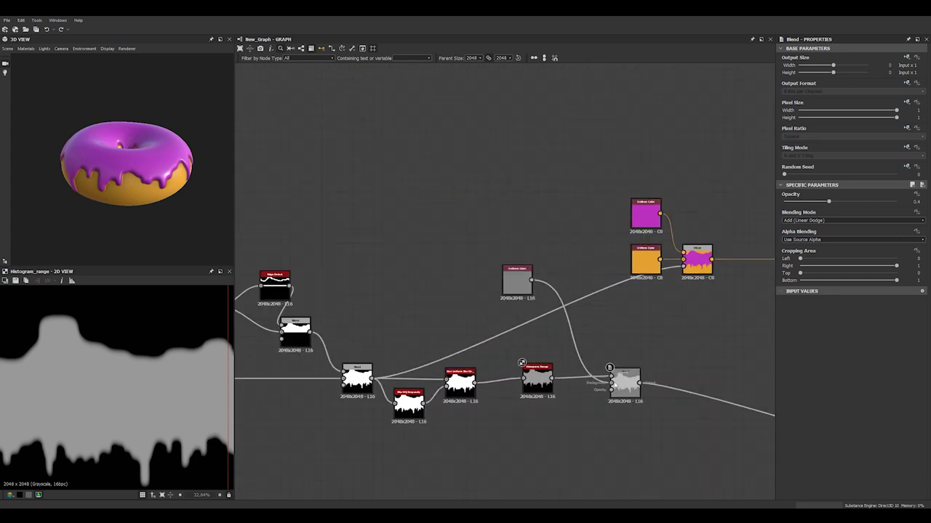
pyautogui.scroll(3, 615, 385)
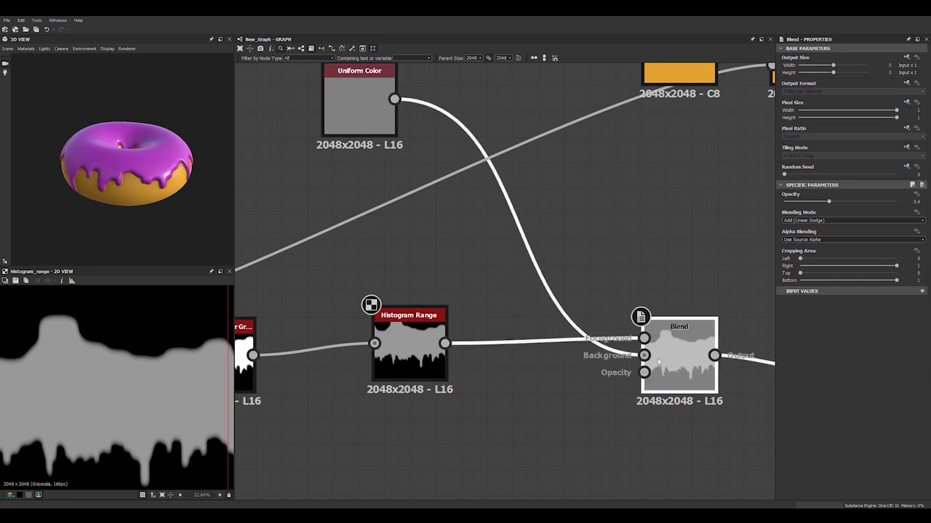
pyautogui.scroll(-3, 617, 351)
pyautogui.moveTo(571, 310); pyautogui.dragTo(631, 368, button='middle')
pyautogui.scroll(3, 632, 368)
pyautogui.scroll(-1, 532, 287)
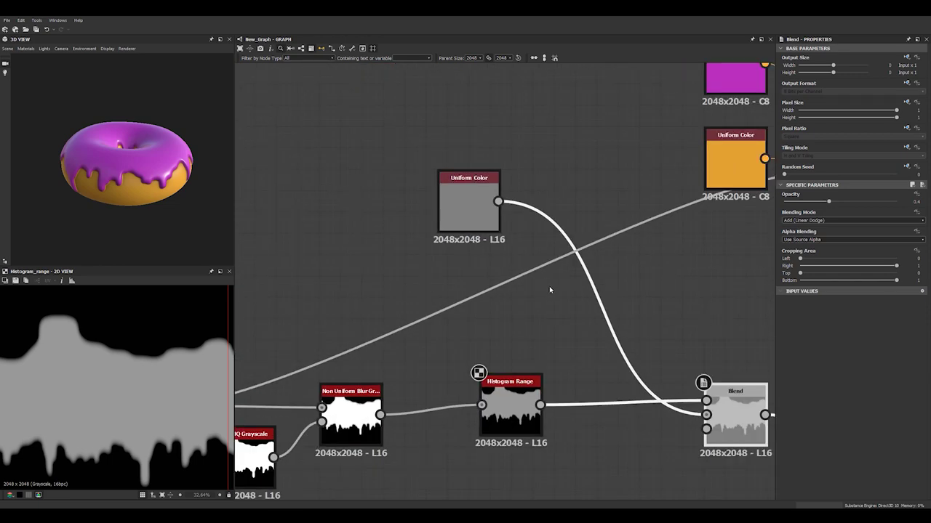
# Step: Move the grey Uniform Color node up and away from the grayscale Blend it feeds to free space
pyautogui.moveTo(551, 290); pyautogui.dragTo(500, 276, button='middle')
pyautogui.moveTo(410, 176); pyautogui.dragTo(301, 101)
pyautogui.scroll(-3, 318, 119)
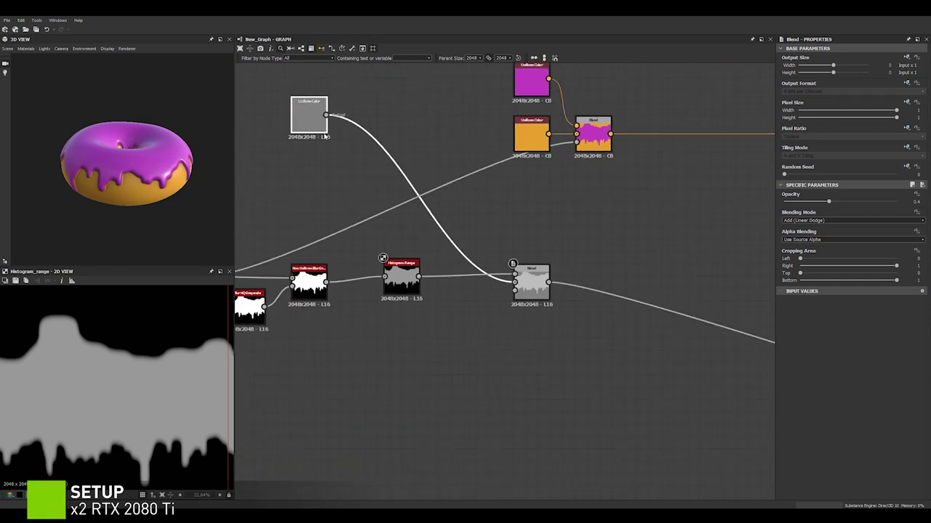
pyautogui.moveTo(325, 136); pyautogui.dragTo(541, 261, button='middle')
pyautogui.scroll(1, 516, 252)
pyautogui.moveTo(511, 257)
pyautogui.mouseDown()
pyautogui.moveTo(435, 231)
pyautogui.moveTo(539, 258)
pyautogui.moveTo(524, 250)
pyautogui.mouseUp()
pyautogui.moveTo(468, 220); pyautogui.dragTo(512, 237, button='middle')
pyautogui.click(350, 137)
# Step: Move the purple and orange Uniform Color nodes together with their Blend farther right, away from the mask chain
pyautogui.moveTo(322, 177); pyautogui.dragTo(356, 269, button='middle')
pyautogui.scroll(-2, 386, 235)
pyautogui.moveTo(551, 246); pyautogui.dragTo(383, 231, button='middle')
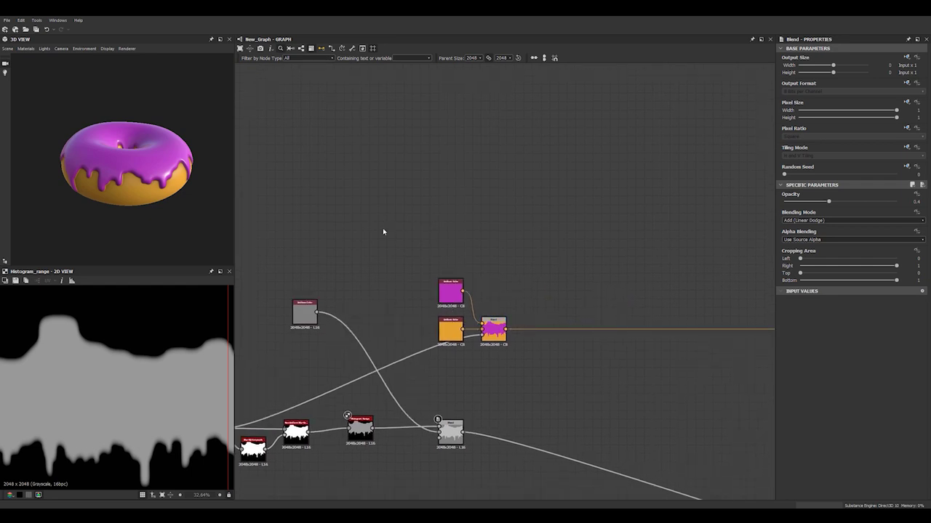
pyautogui.moveTo(566, 358); pyautogui.dragTo(508, 312, button='middle')
pyautogui.moveTo(374, 220); pyautogui.dragTo(711, 283)
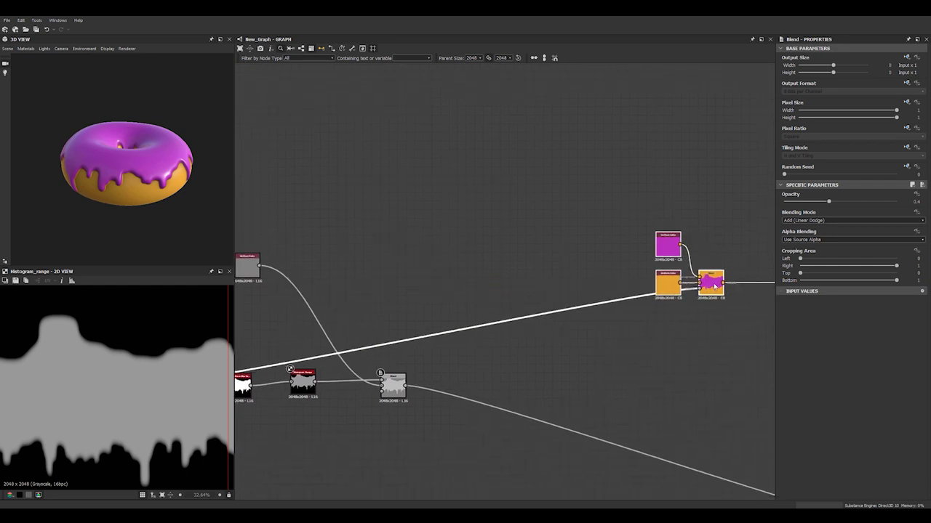
# Step: Add a Moisture Noise node in the empty area above the Edge Detect node
pyautogui.moveTo(348, 269); pyautogui.dragTo(728, 290, button='middle')
pyautogui.press('space')
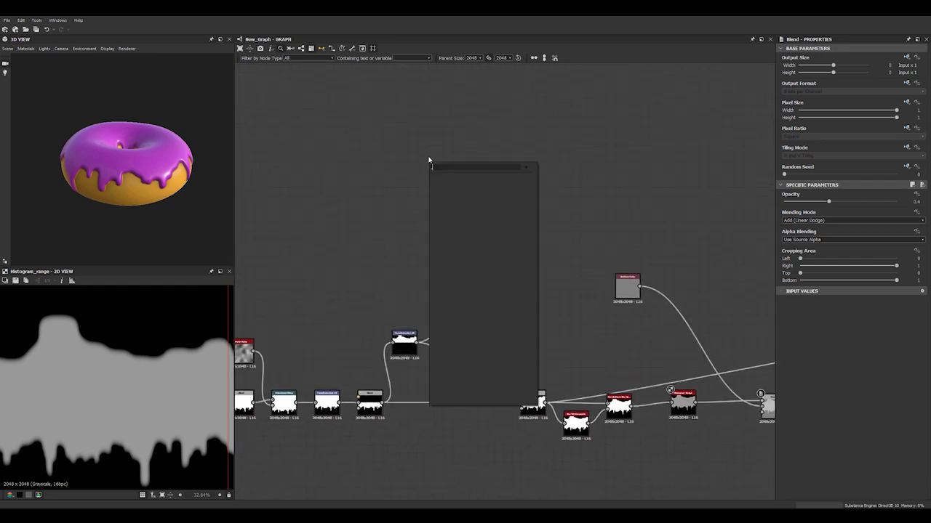
pyautogui.write('m')
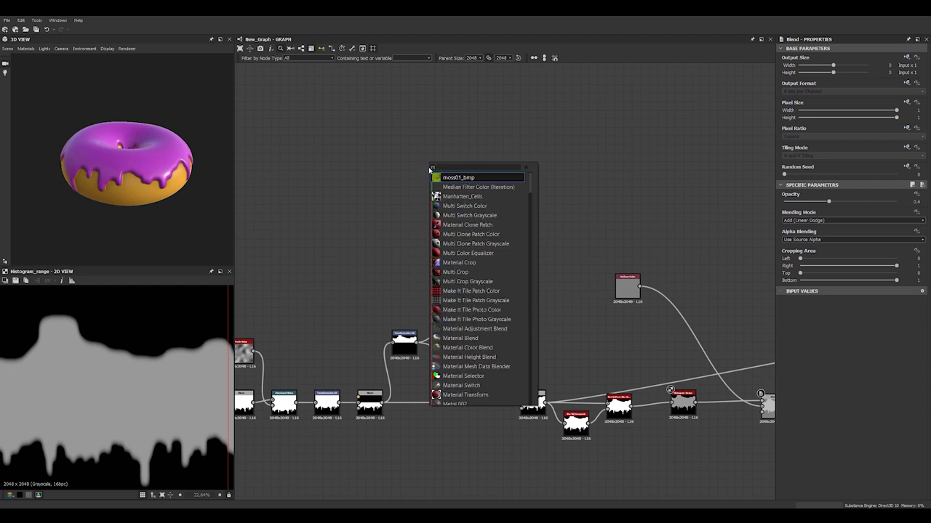
pyautogui.write('o')
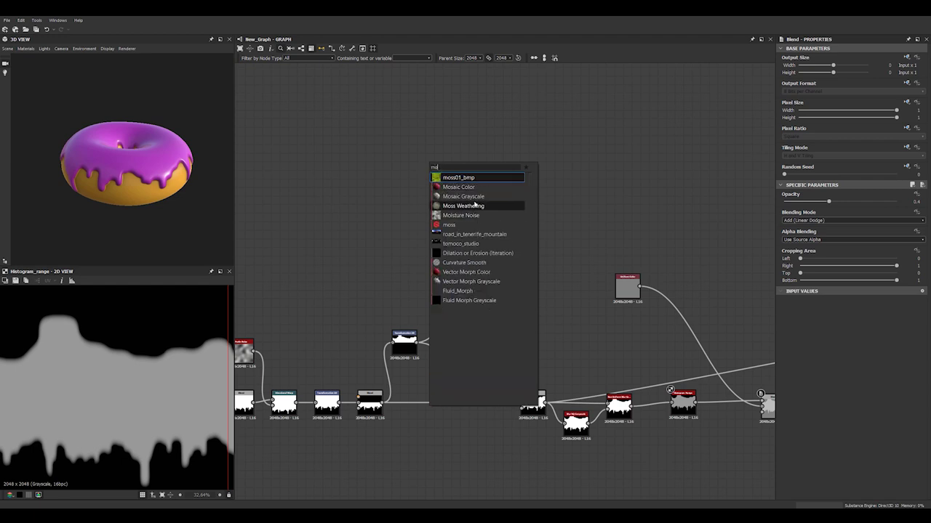
pyautogui.click(466, 215)
pyautogui.moveTo(429, 157); pyautogui.dragTo(440, 223)
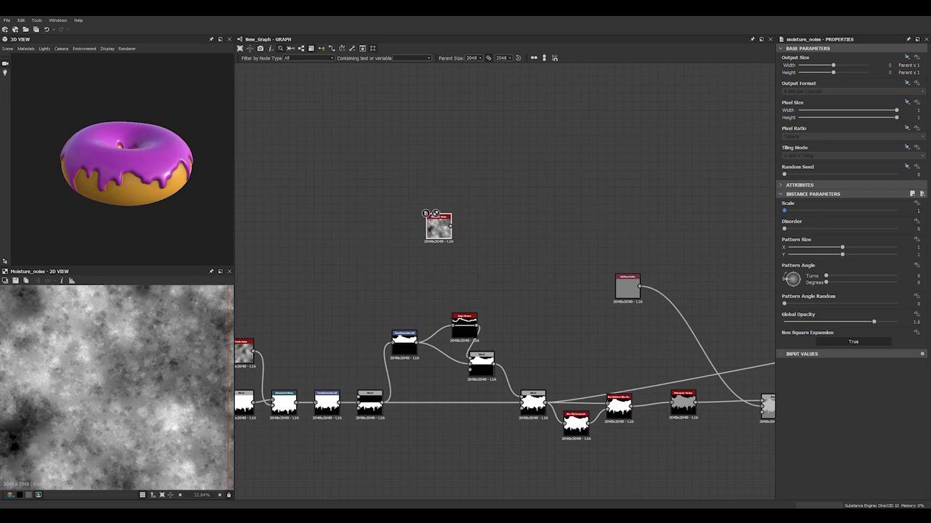
# Step: Set the Moisture Noise scale to 3 and inspect the tiled pattern in the 2D preview
pyautogui.doubleClick(916, 213)
pyautogui.write('3')
pyautogui.press('Return')
pyautogui.scroll(-3, 118, 385)
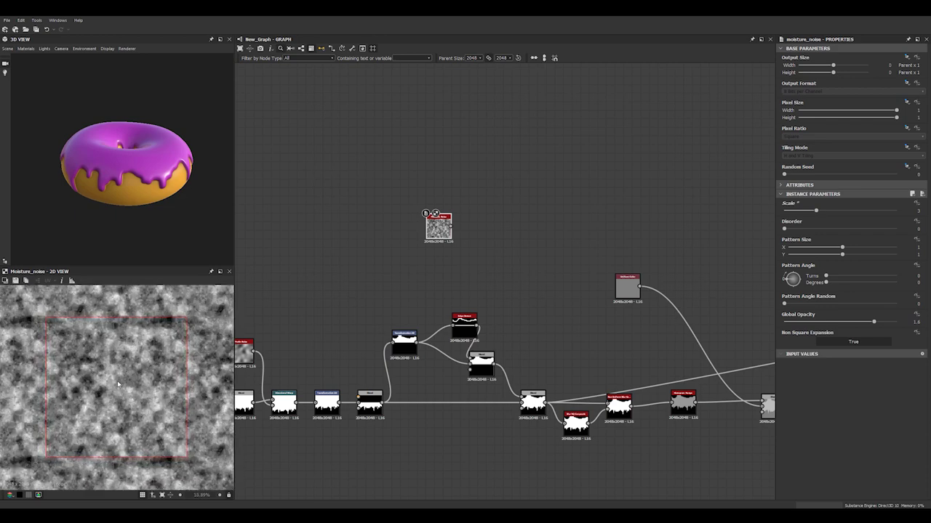
pyautogui.scroll(2, 118, 387)
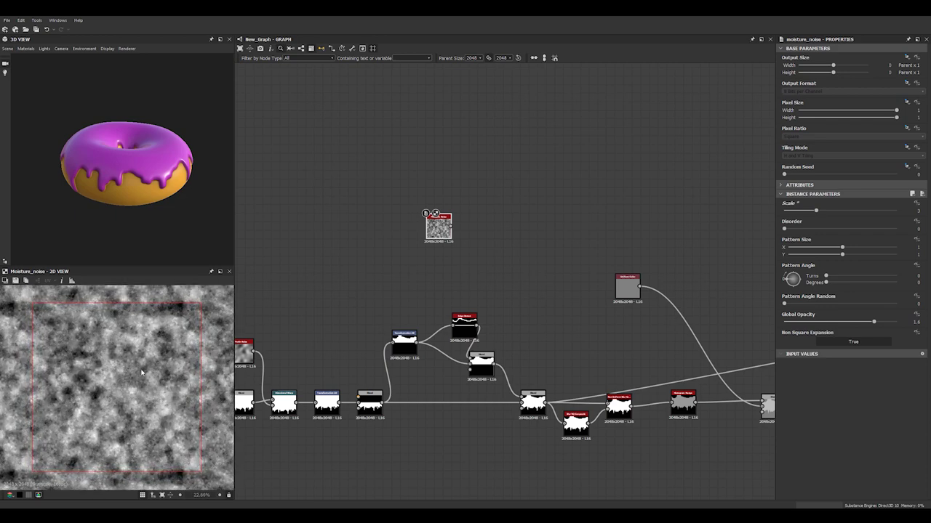
# Step: Shift the Moisture Noise node slightly up and left, and attach a Directional Blur node to its output
pyautogui.moveTo(418, 184); pyautogui.dragTo(335, 172, button='middle')
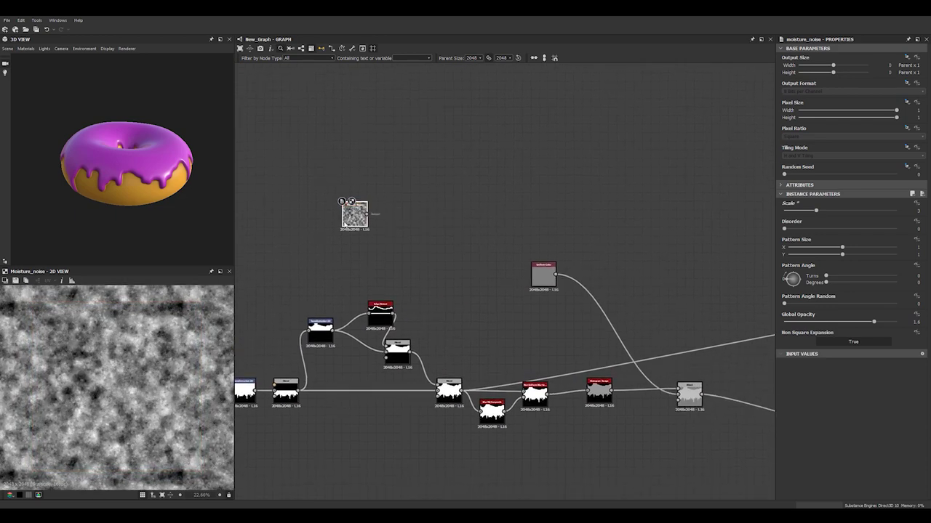
pyautogui.moveTo(357, 216); pyautogui.dragTo(348, 199)
pyautogui.press('space')
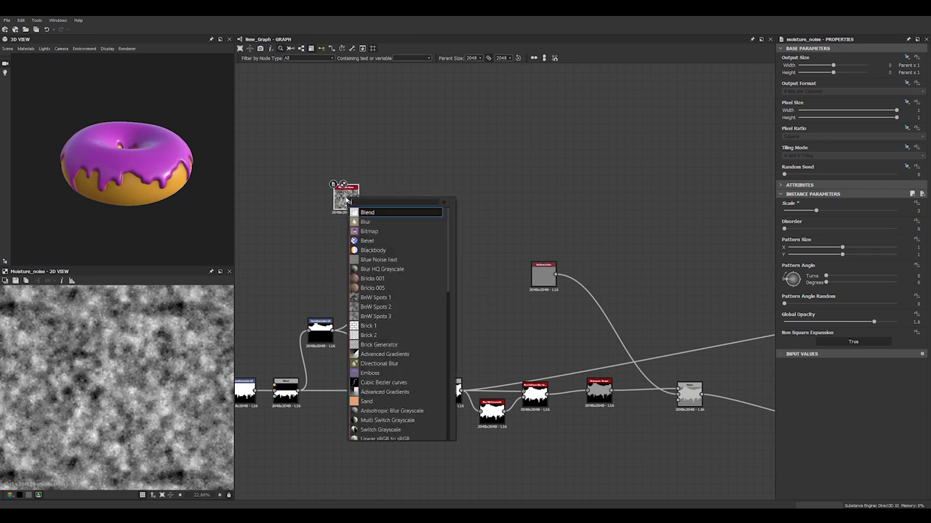
pyautogui.write('dire')
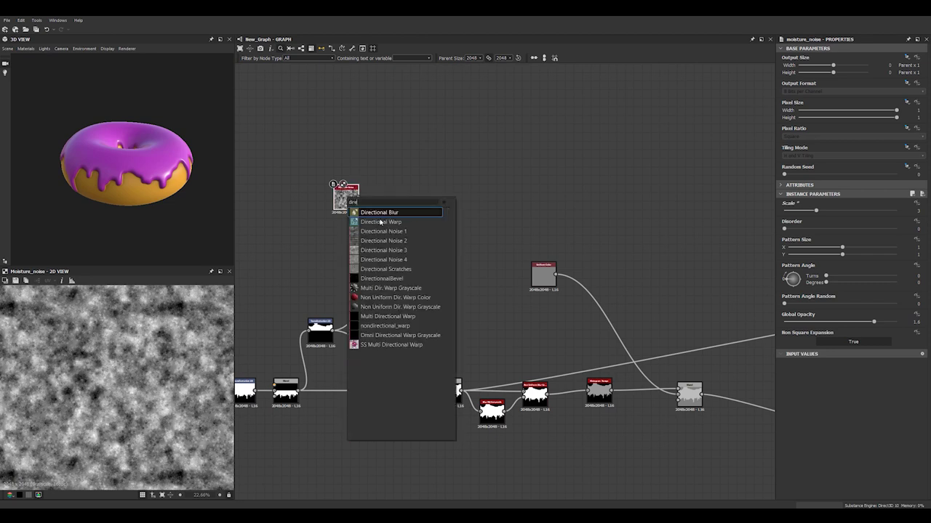
pyautogui.click(394, 212)
# Step: Place the Directional Blur below and right of the noise, with its angle at -322 degrees and intensity at 12.71
pyautogui.scroll(3, 380, 230)
pyautogui.moveTo(395, 175); pyautogui.dragTo(387, 215)
pyautogui.moveTo(798, 229); pyautogui.dragTo(791, 227)
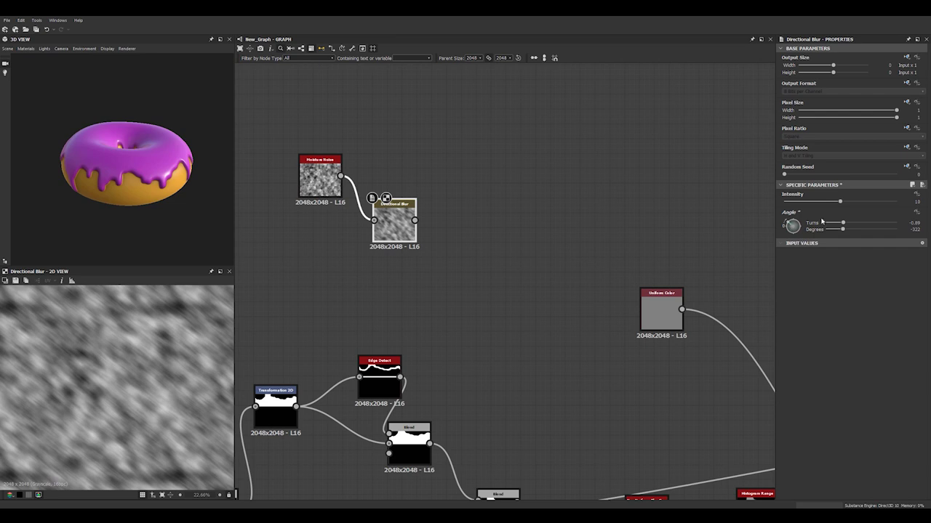
pyautogui.moveTo(841, 202); pyautogui.dragTo(855, 203)
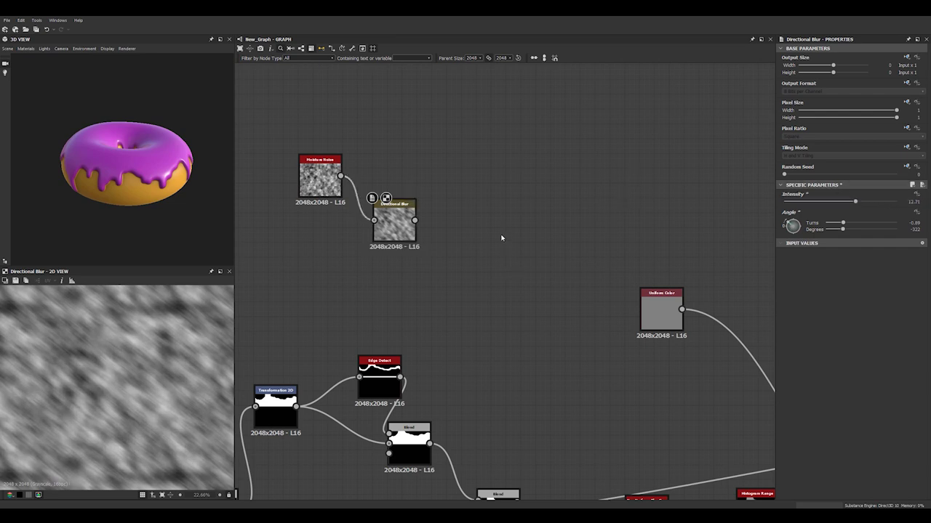
# Step: Add a Blend node with Moisture Noise as foreground over the Directional Blur, and set its opacity to 0.7
pyautogui.press('space')
pyautogui.write('bl')
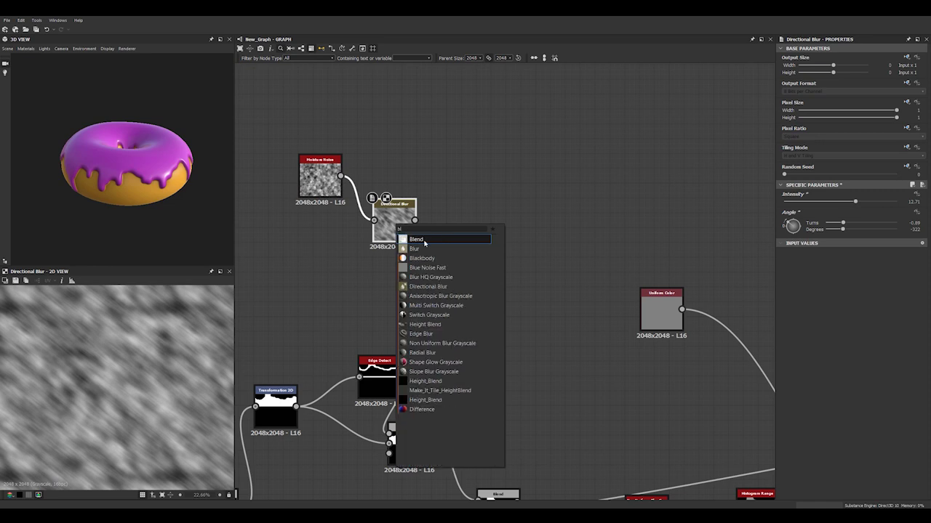
pyautogui.click(425, 243)
pyautogui.moveTo(467, 212); pyautogui.dragTo(468, 168)
pyautogui.moveTo(341, 175); pyautogui.dragTo(482, 173)
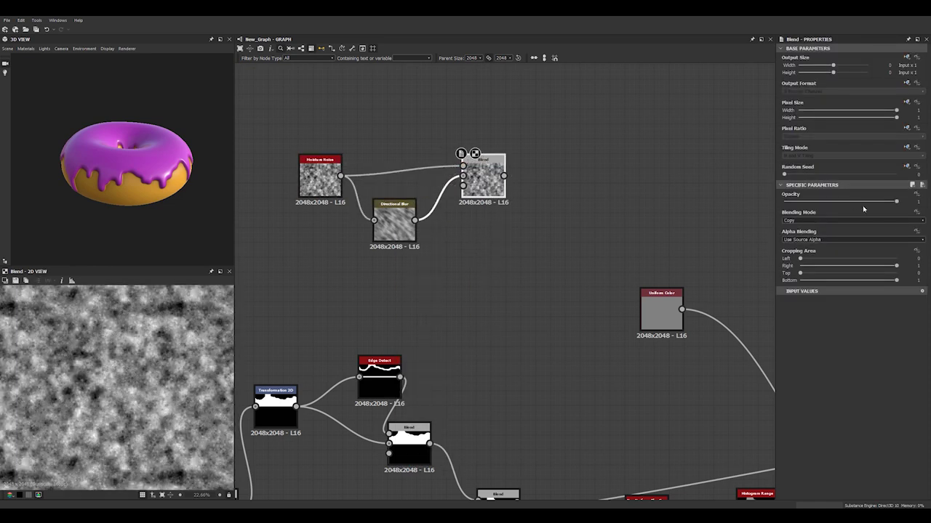
pyautogui.moveTo(864, 202)
pyautogui.mouseDown()
pyautogui.moveTo(841, 203)
pyautogui.moveTo(864, 204)
pyautogui.mouseUp()
# Step: Attach a Histogram Scan node to the output of the noise Blend
pyautogui.scroll(-3, 459, 216)
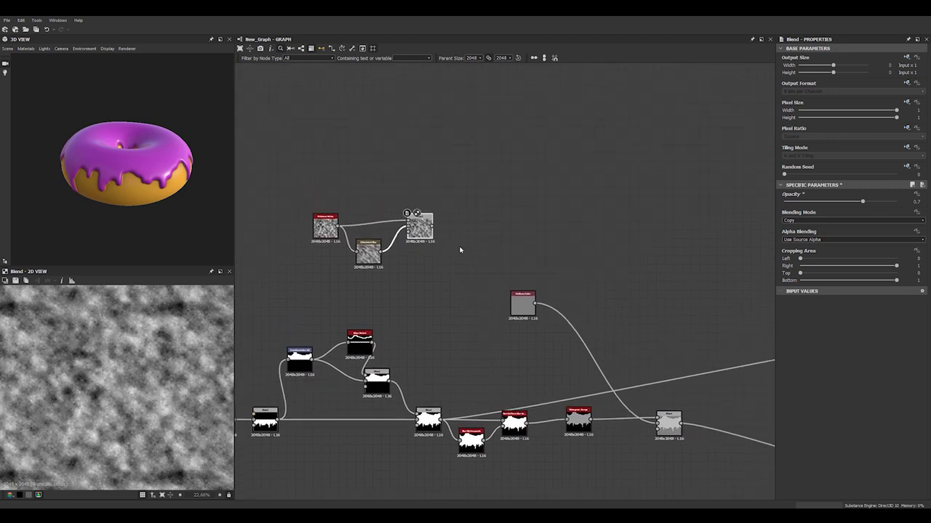
pyautogui.scroll(3, 383, 218)
pyautogui.press('space')
pyautogui.write('his')
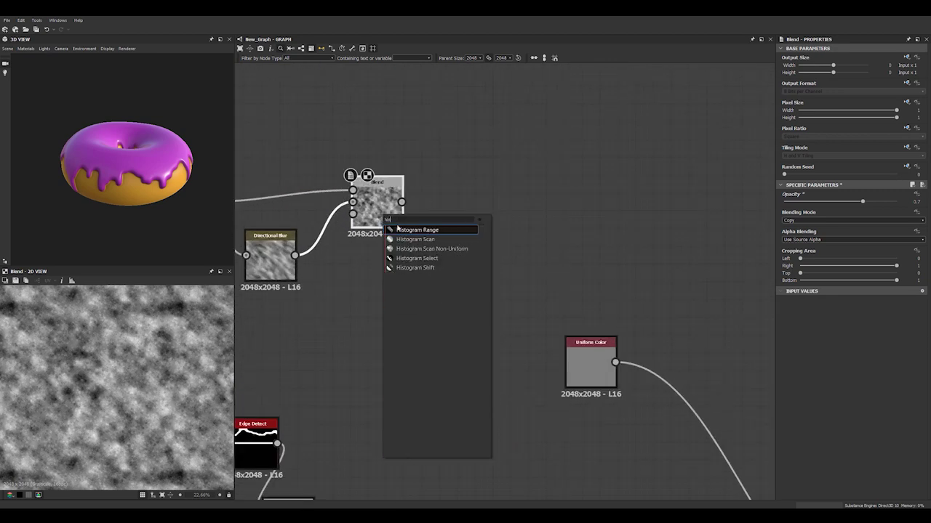
pyautogui.click(437, 242)
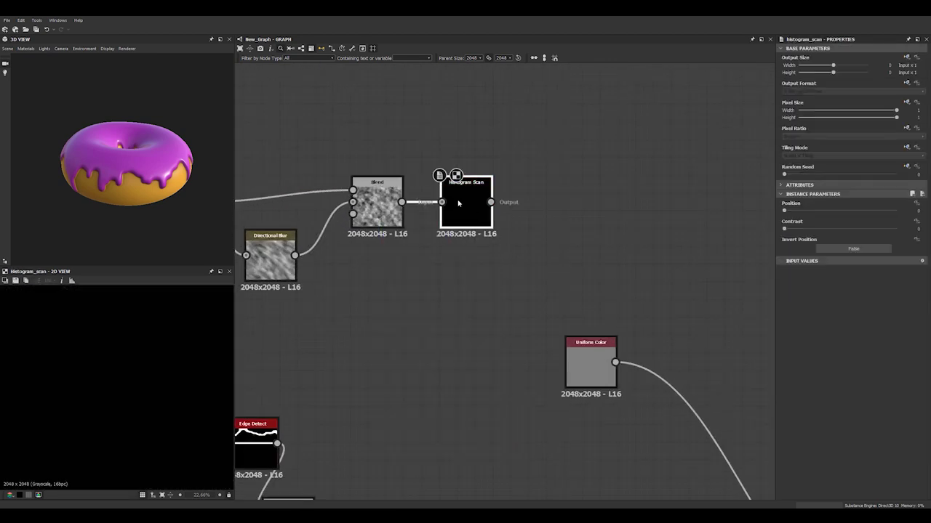
# Step: Set the Histogram Scan position to 0.52 and its contrast to 0.75
pyautogui.moveTo(816, 211); pyautogui.dragTo(834, 210)
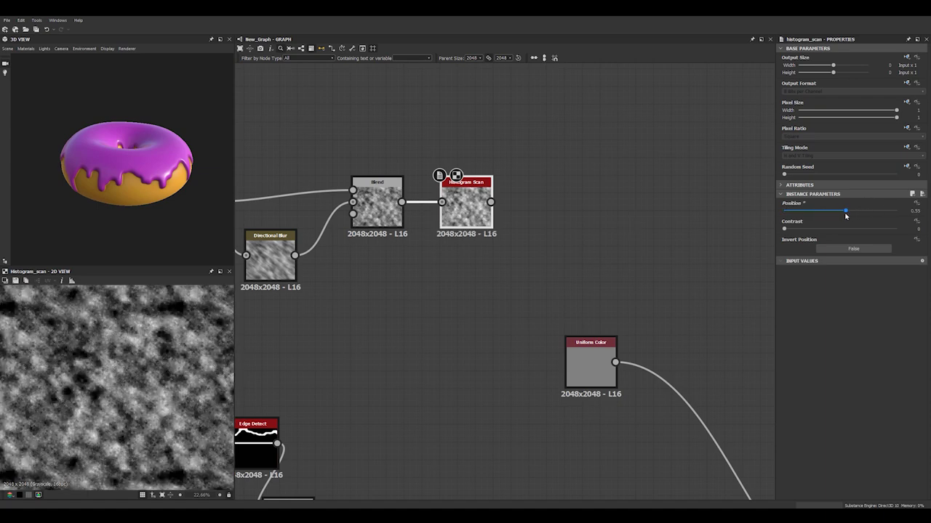
pyautogui.moveTo(784, 229); pyautogui.dragTo(868, 237)
pyautogui.moveTo(835, 210); pyautogui.dragTo(843, 213)
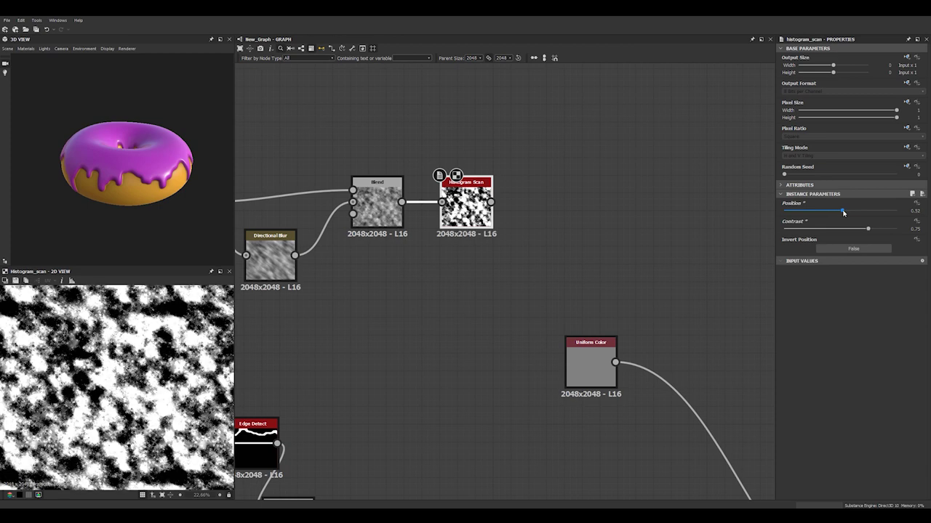
# Step: Attach a Non Uniform Blur Grayscale node to the output of the Histogram Scan
pyautogui.scroll(-3, 624, 234)
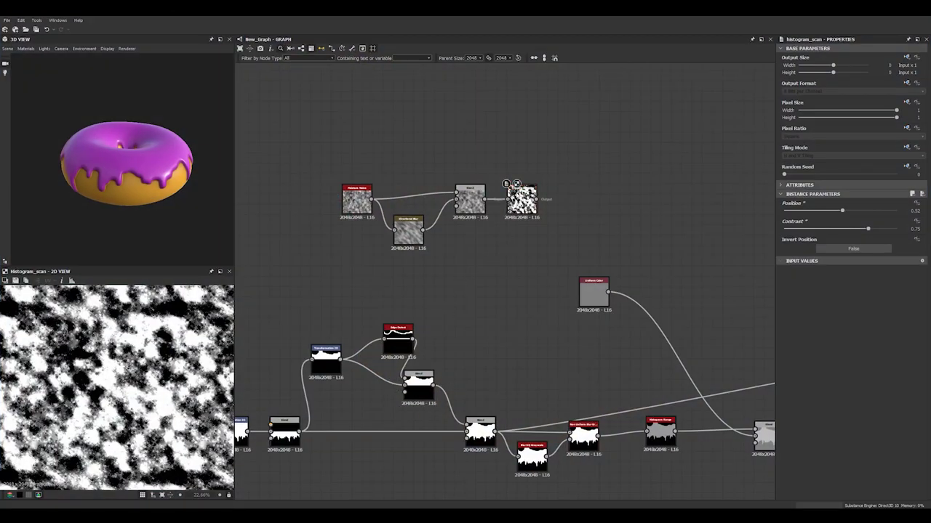
pyautogui.moveTo(489, 218); pyautogui.dragTo(453, 252, button='middle')
pyautogui.scroll(5, 534, 216)
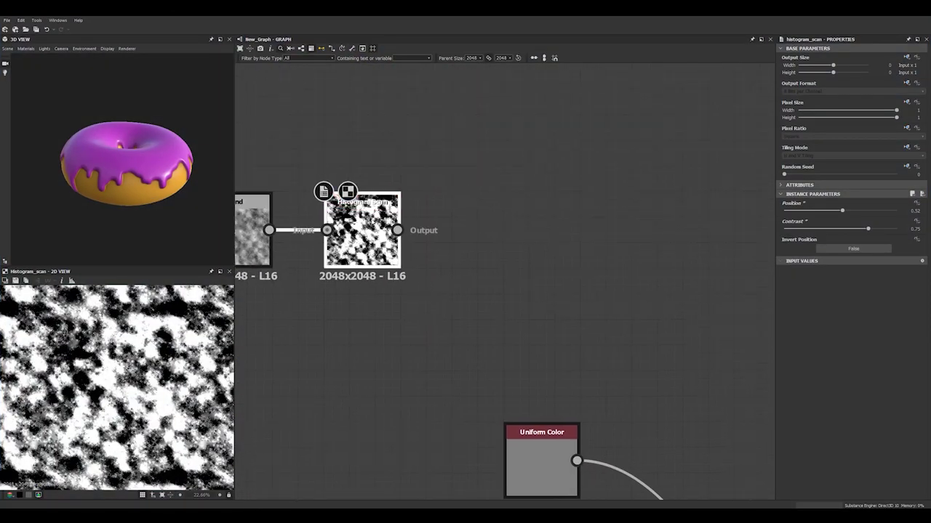
pyautogui.press('space')
pyautogui.write('non')
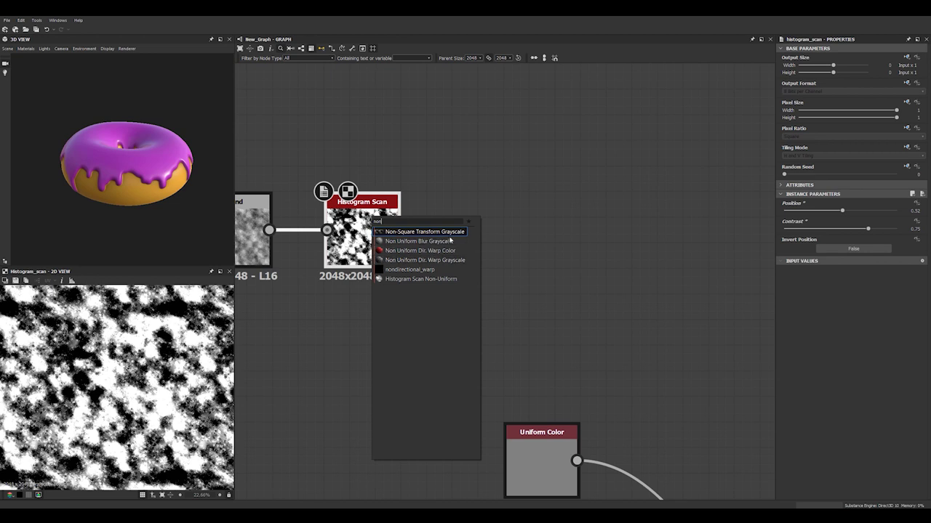
pyautogui.click(444, 242)
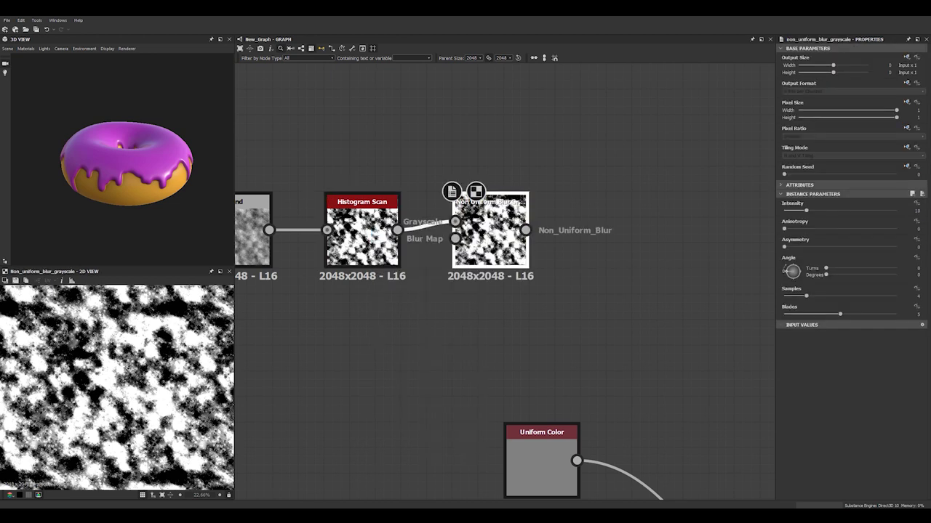
# Step: Move the Non Uniform Blur node up and right, and connect the Histogram Scan to its Blur Map input as well
pyautogui.moveTo(488, 229); pyautogui.dragTo(567, 176)
pyautogui.moveTo(476, 239); pyautogui.dragTo(397, 306, button='middle')
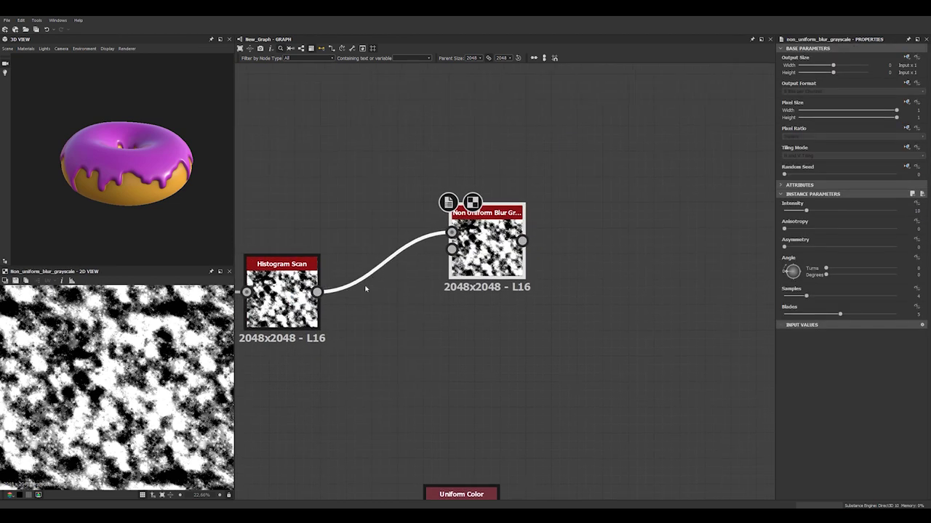
pyautogui.moveTo(317, 292); pyautogui.dragTo(490, 219)
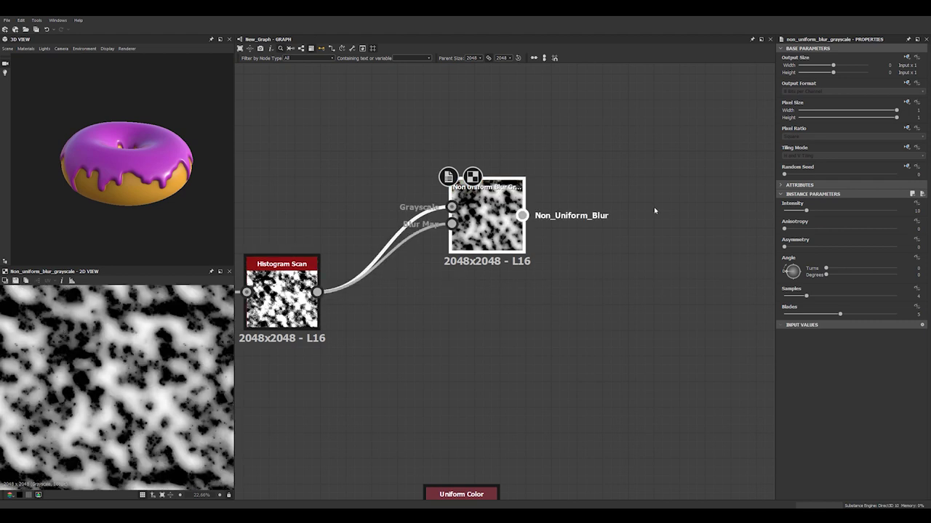
# Step: Set the Non Uniform Blur intensity to 3 and its samples to 9
pyautogui.click(918, 211)
pyautogui.write('3')
pyautogui.press('Return')
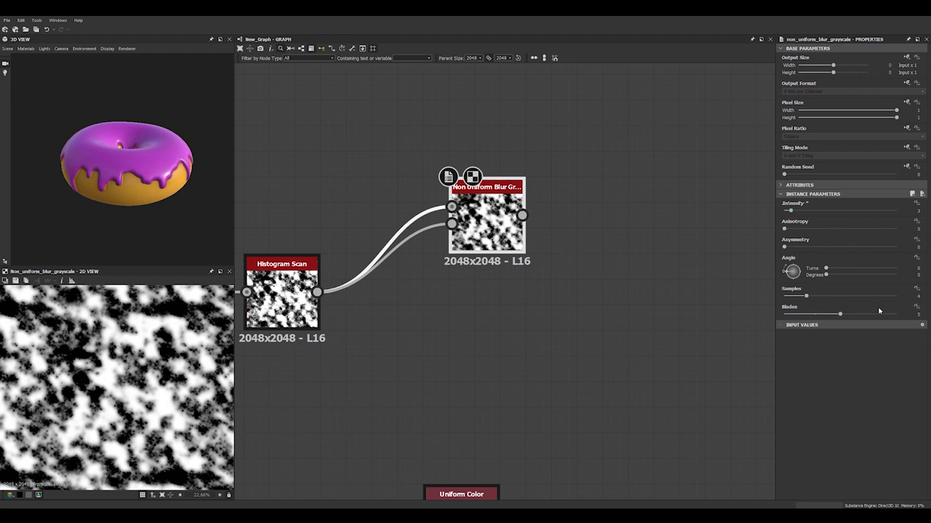
pyautogui.moveTo(804, 294); pyautogui.dragTo(844, 297)
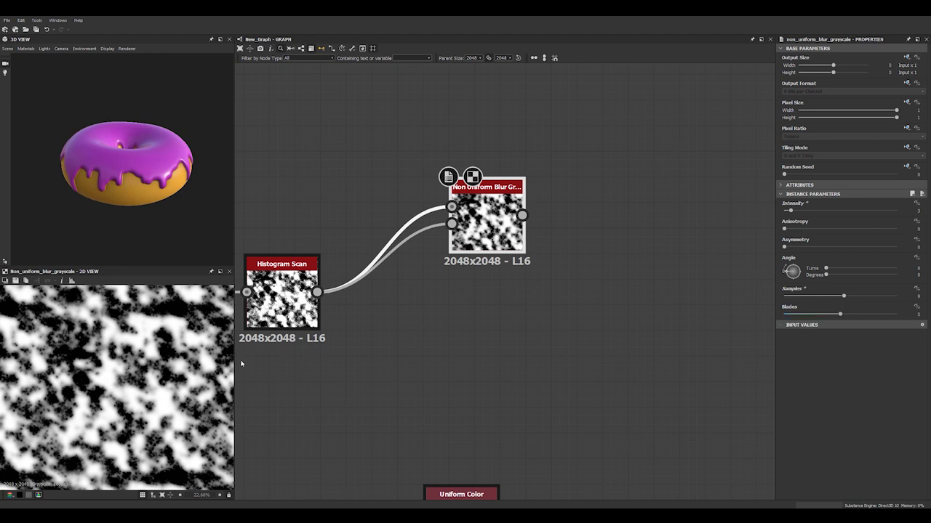
# Step: Move the Non Uniform Blur node up, attach a second Non Uniform Blur Grayscale to its output, and place it lower down
pyautogui.moveTo(465, 236); pyautogui.dragTo(465, 211)
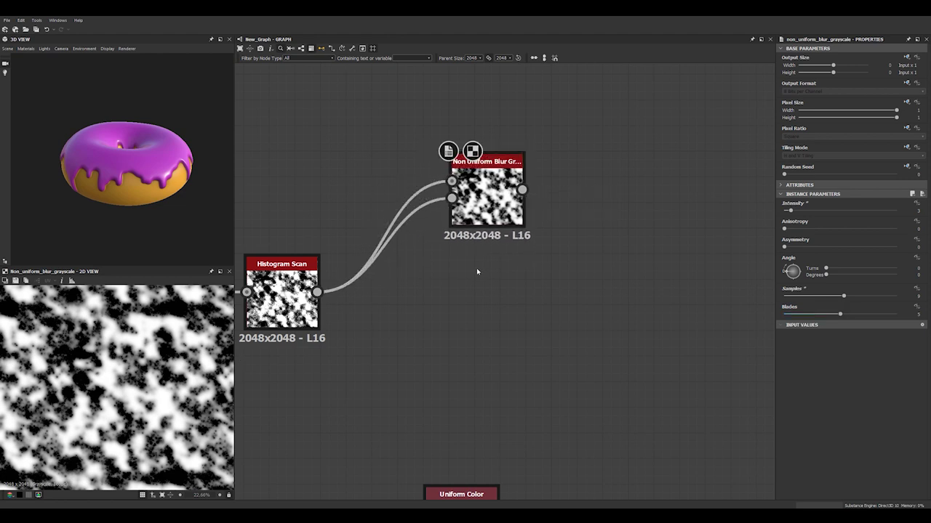
pyautogui.press('space')
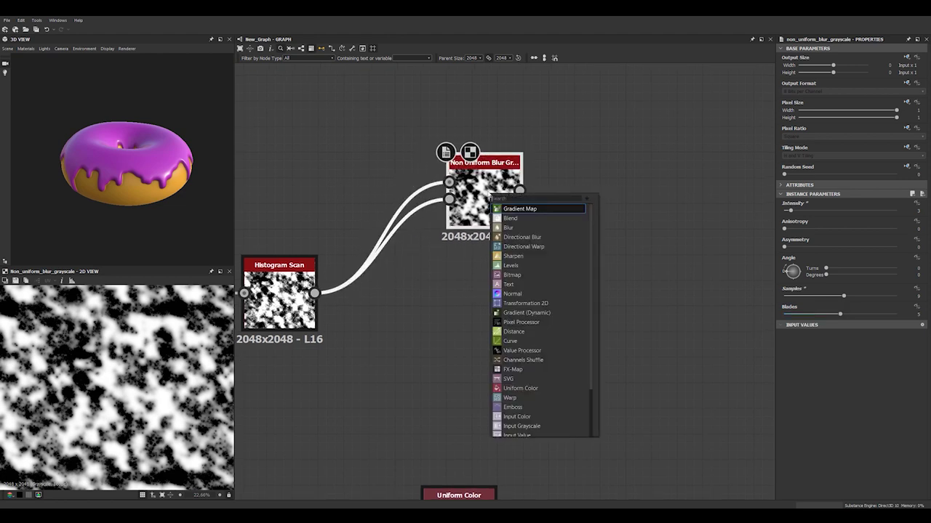
pyautogui.write('non')
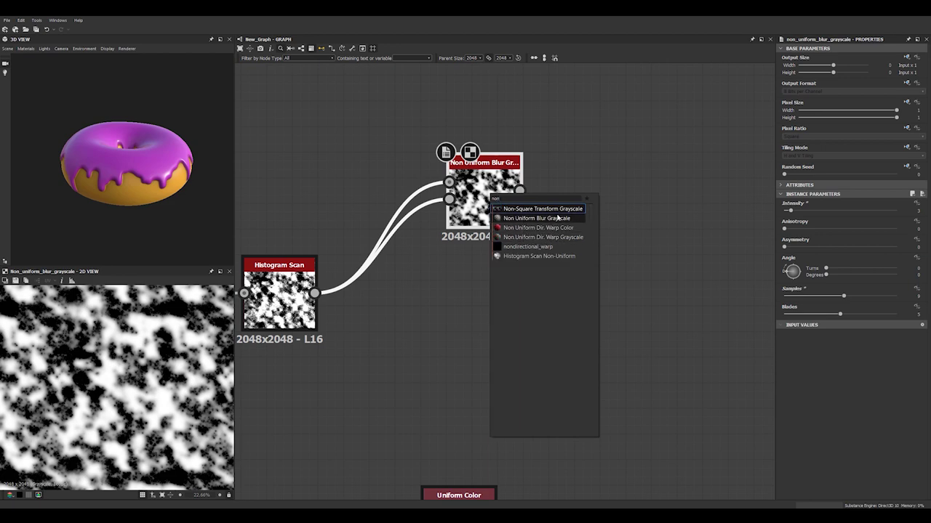
pyautogui.click(556, 218)
pyautogui.moveTo(627, 192); pyautogui.dragTo(630, 292)
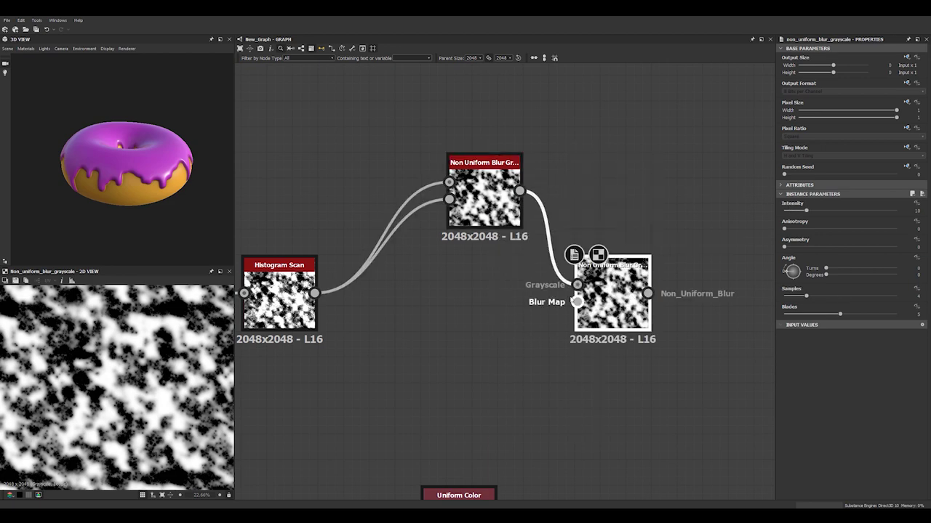
pyautogui.scroll(3, 571, 294)
pyautogui.scroll(-3, 447, 284)
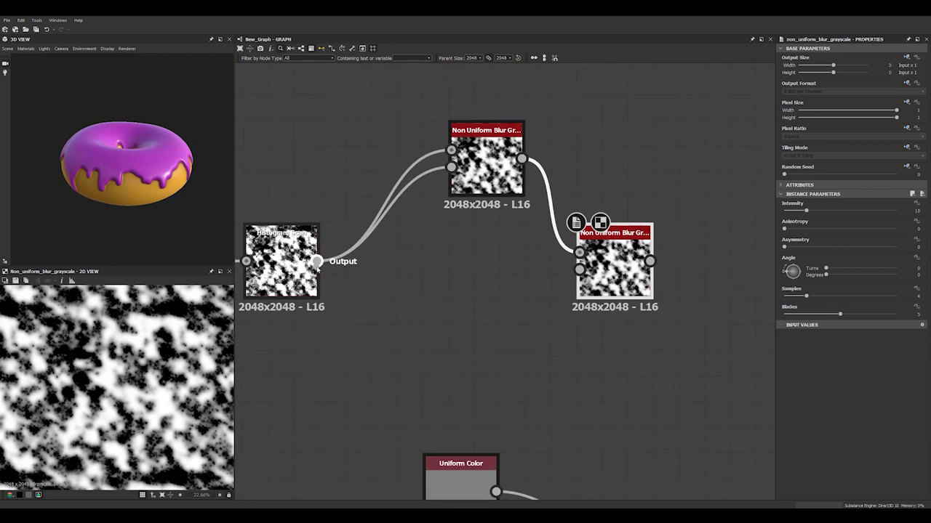
# Step: Feed the Histogram Scan through a new Invert Grayscale node into the second Non Uniform Blur's Blur Map input
pyautogui.moveTo(317, 260); pyautogui.dragTo(500, 270)
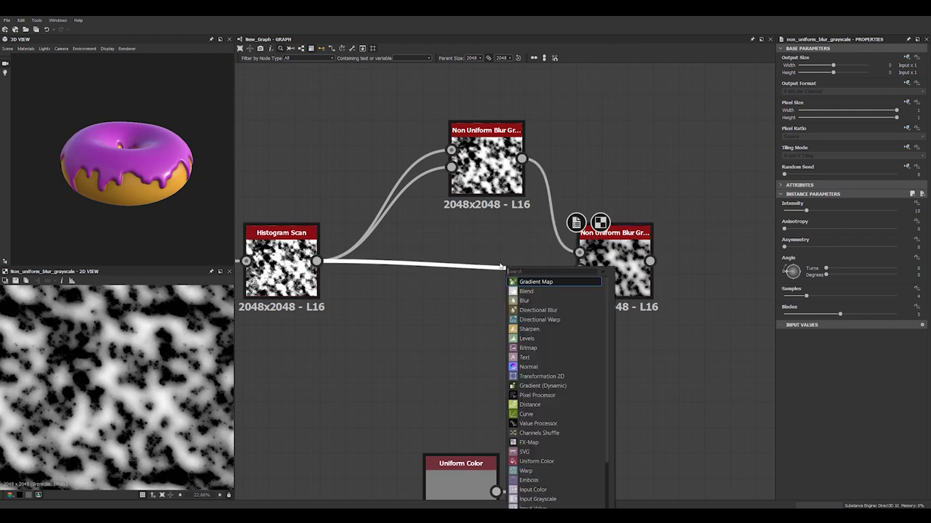
pyautogui.write('inv')
pyautogui.click(529, 283)
pyautogui.scroll(3, 574, 279)
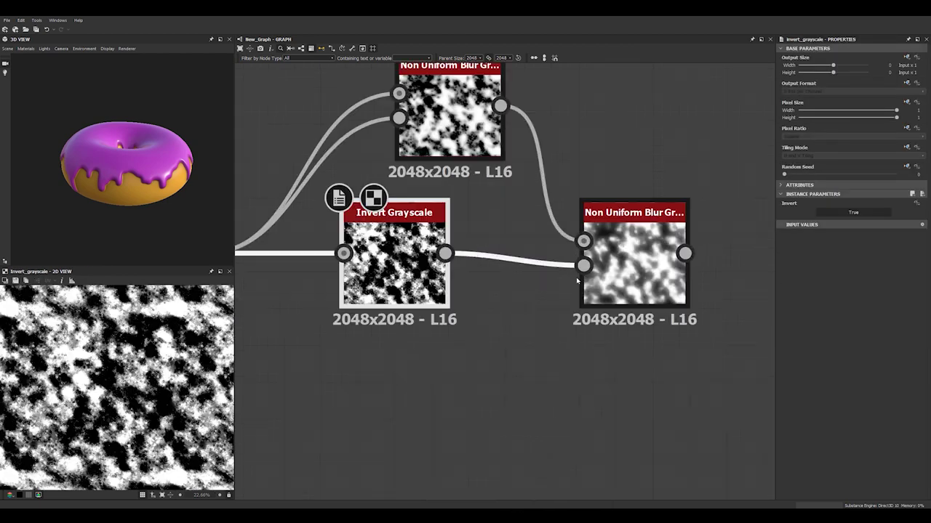
pyautogui.moveTo(407, 243); pyautogui.dragTo(462, 244)
pyautogui.moveTo(610, 290); pyautogui.dragTo(591, 305, button='middle')
pyautogui.scroll(2, 591, 303)
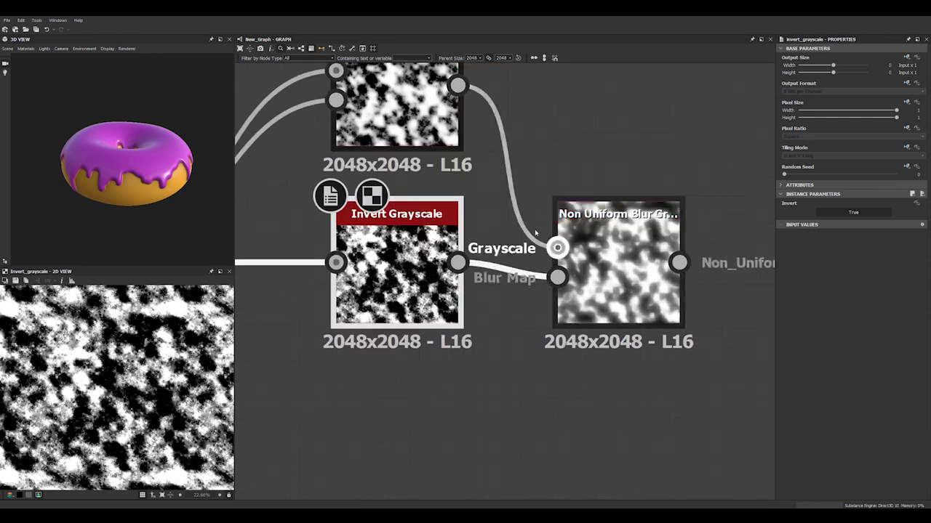
# Step: Compare the zoomed-in outputs of the first Non Uniform Blur, the Invert Grayscale and the second Non Uniform Blur
pyautogui.moveTo(412, 108); pyautogui.dragTo(417, 201, button='middle')
pyautogui.click(418, 200)
pyautogui.scroll(1, 408, 193)
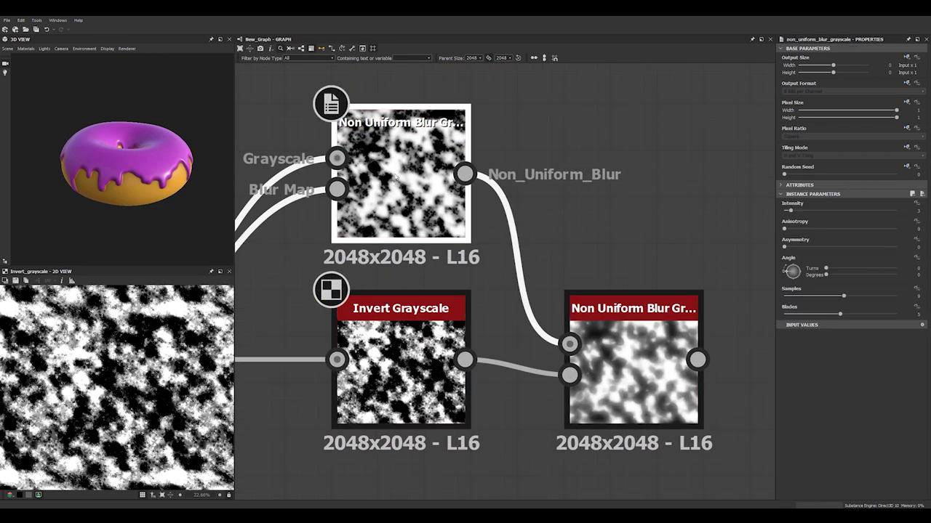
pyautogui.doubleClick(396, 176)
pyautogui.scroll(3, 152, 336)
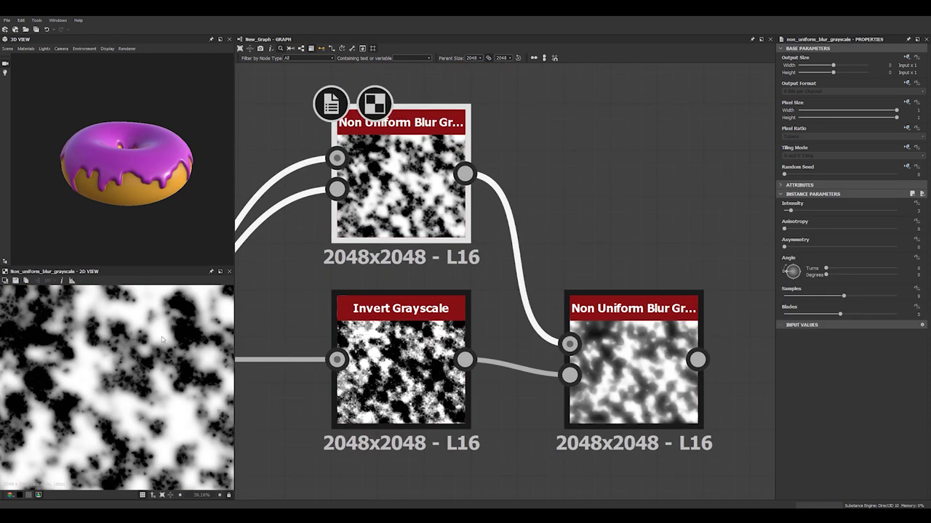
pyautogui.doubleClick(392, 370)
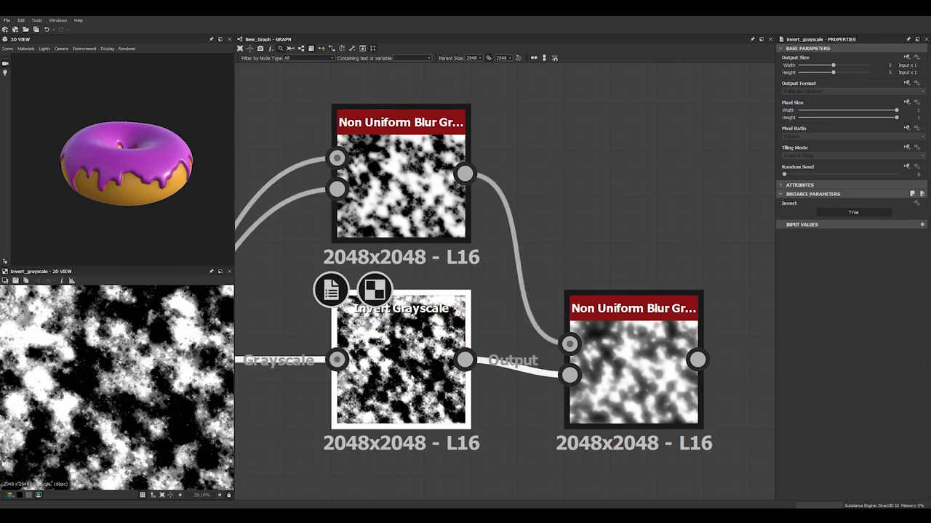
pyautogui.doubleClick(632, 374)
pyautogui.scroll(2, 143, 382)
pyautogui.scroll(2, 138, 367)
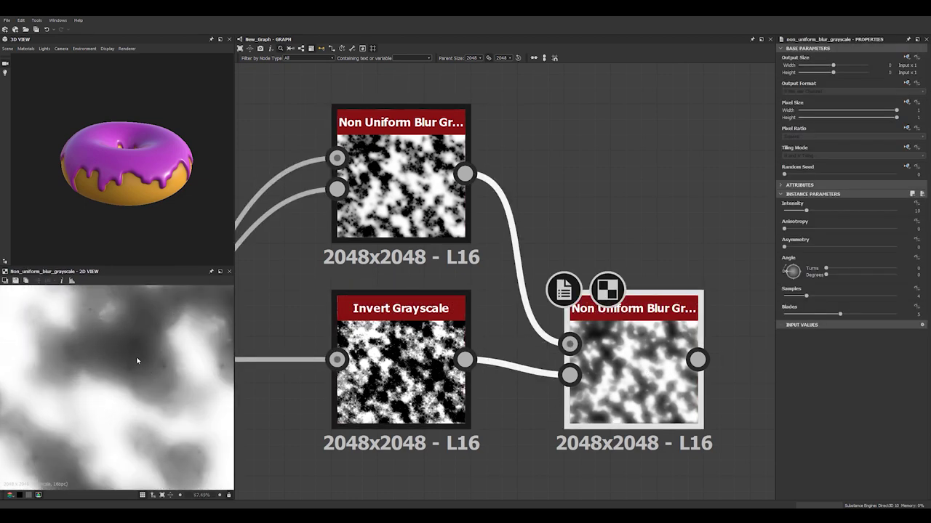
pyautogui.doubleClick(400, 371)
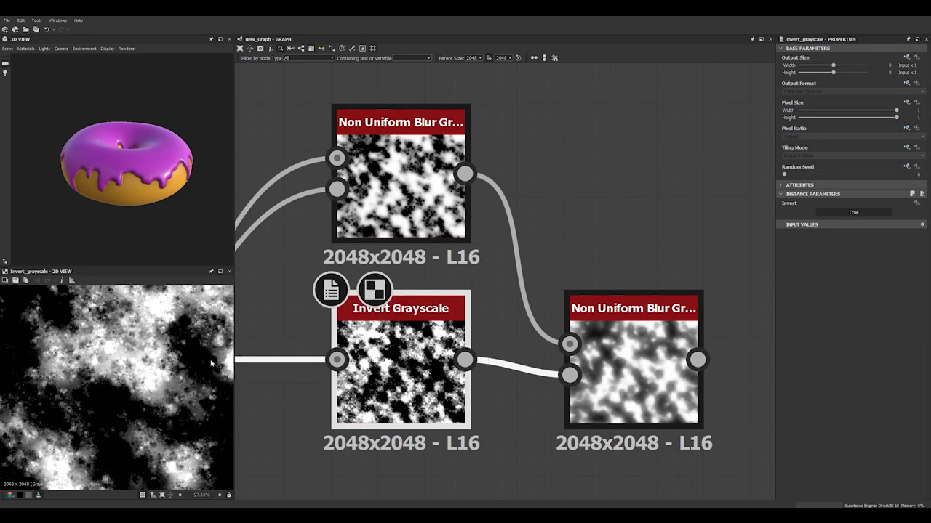
pyautogui.doubleClick(399, 189)
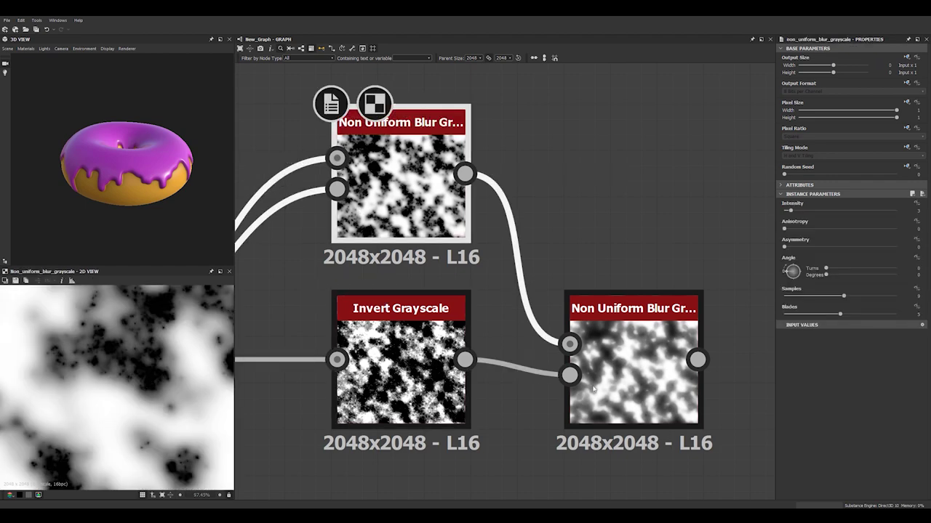
pyautogui.doubleClick(632, 374)
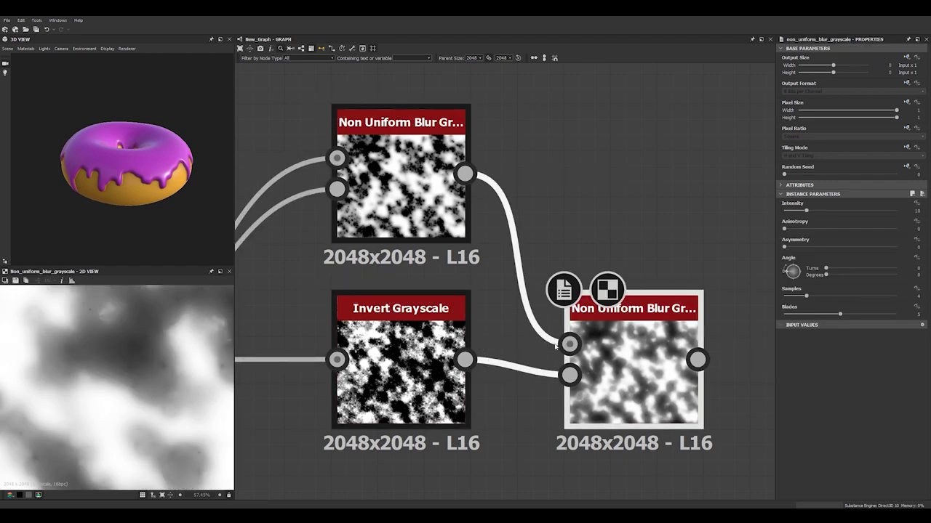
# Step: Set the second Non Uniform Blur's intensity to 3.87 and its samples to 9
pyautogui.moveTo(730, 378); pyautogui.dragTo(631, 303, button='middle')
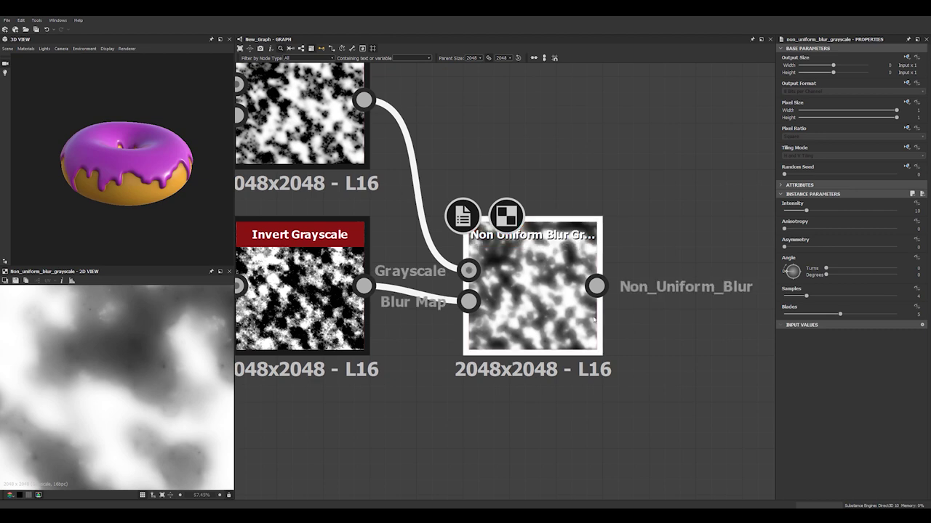
pyautogui.moveTo(799, 211); pyautogui.dragTo(793, 212)
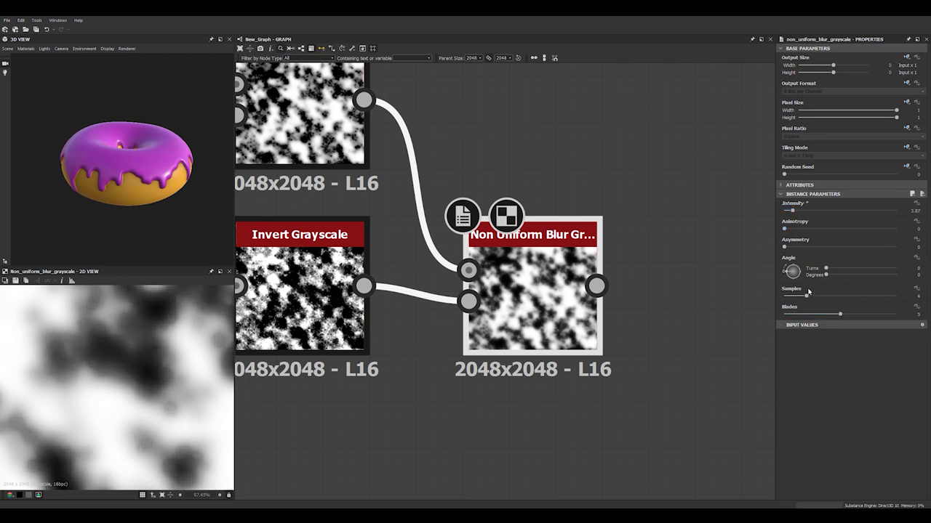
pyautogui.moveTo(820, 298); pyautogui.dragTo(843, 294)
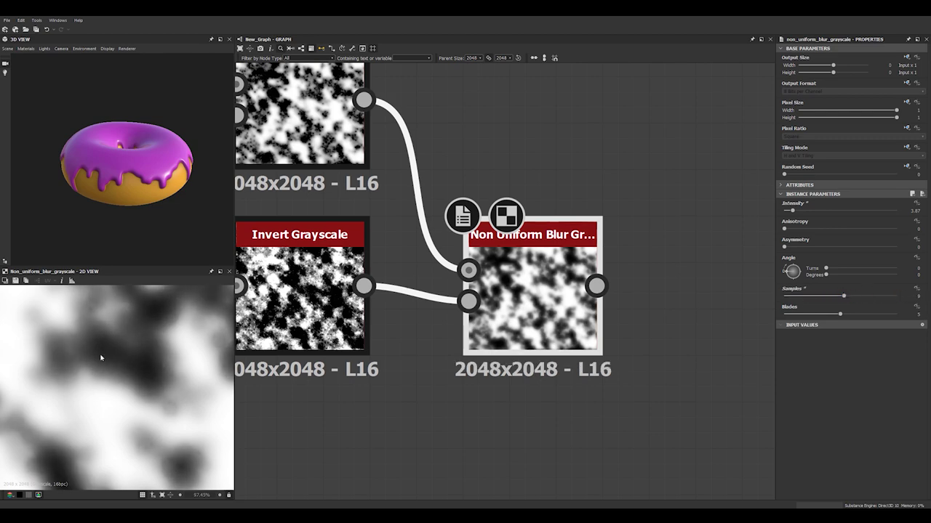
pyautogui.scroll(-5, 102, 360)
pyautogui.scroll(-3, 112, 369)
pyautogui.scroll(-2, 647, 299)
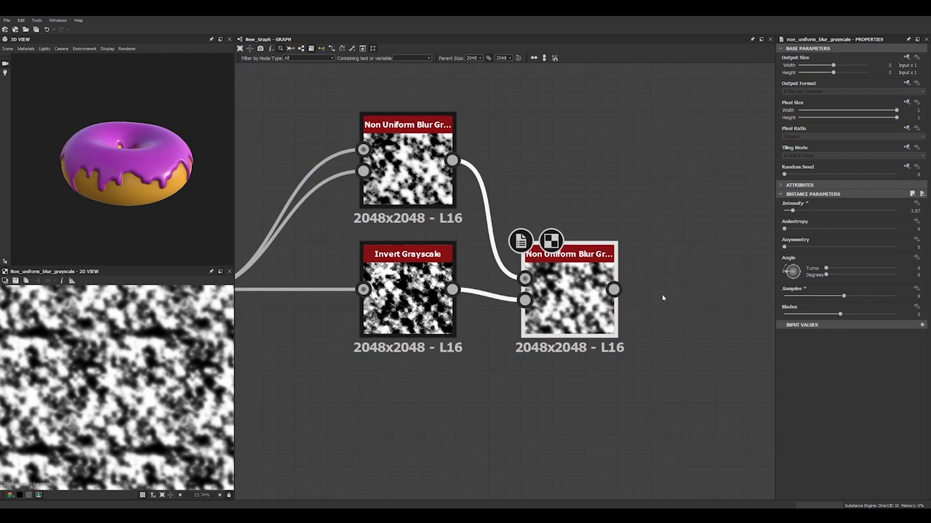
# Step: Add a Slope Blur Grayscale after the second Non Uniform Blur and connect that blur to its Slope input as well
pyautogui.moveTo(662, 297); pyautogui.dragTo(570, 287, button='middle')
pyautogui.scroll(2, 568, 288)
pyautogui.press('space')
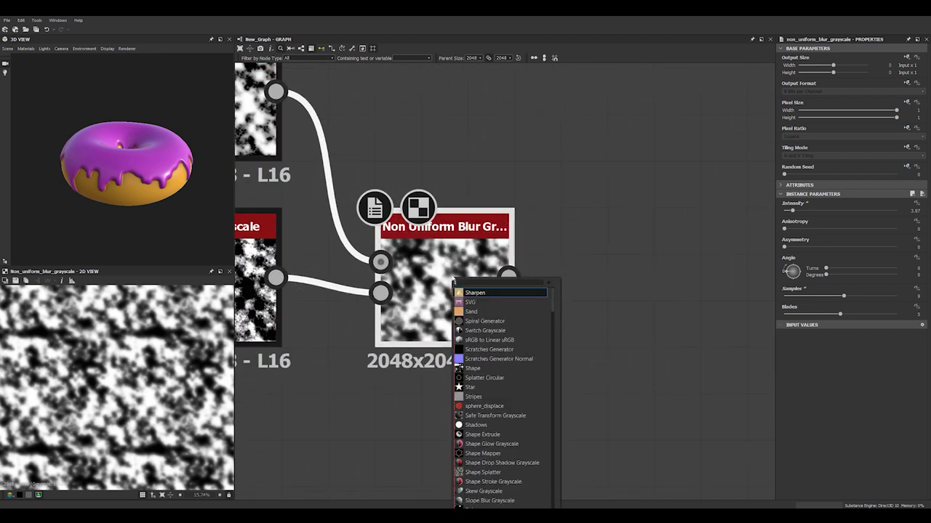
pyautogui.write('slop')
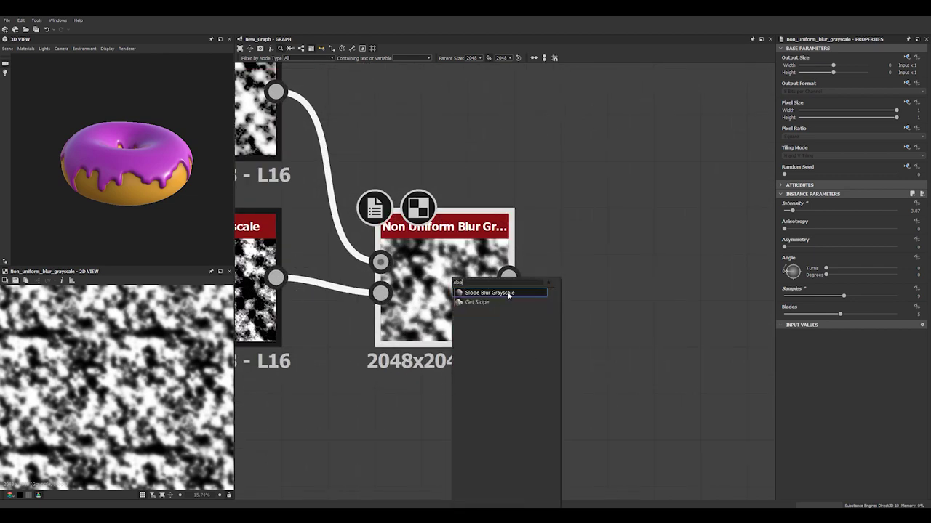
pyautogui.click(508, 293)
pyautogui.moveTo(545, 292); pyautogui.dragTo(452, 291, button='middle')
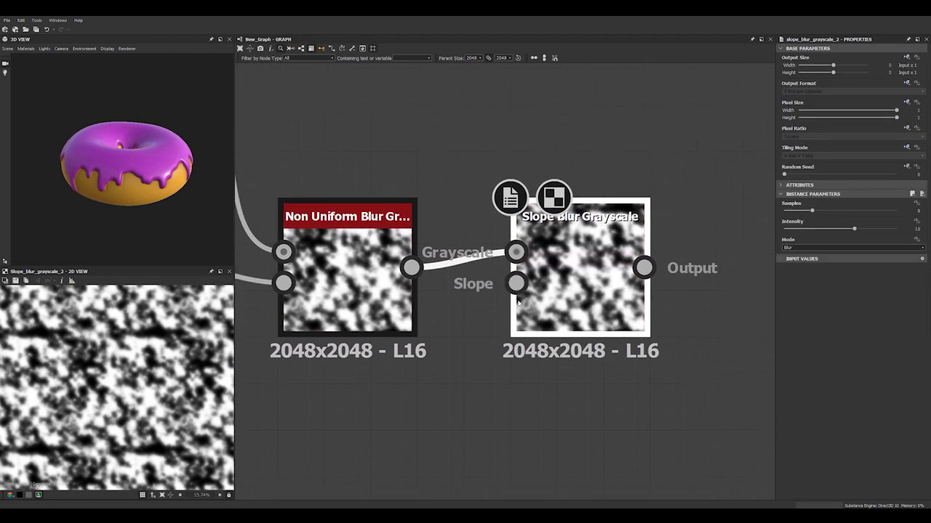
pyautogui.moveTo(411, 268); pyautogui.dragTo(515, 283)
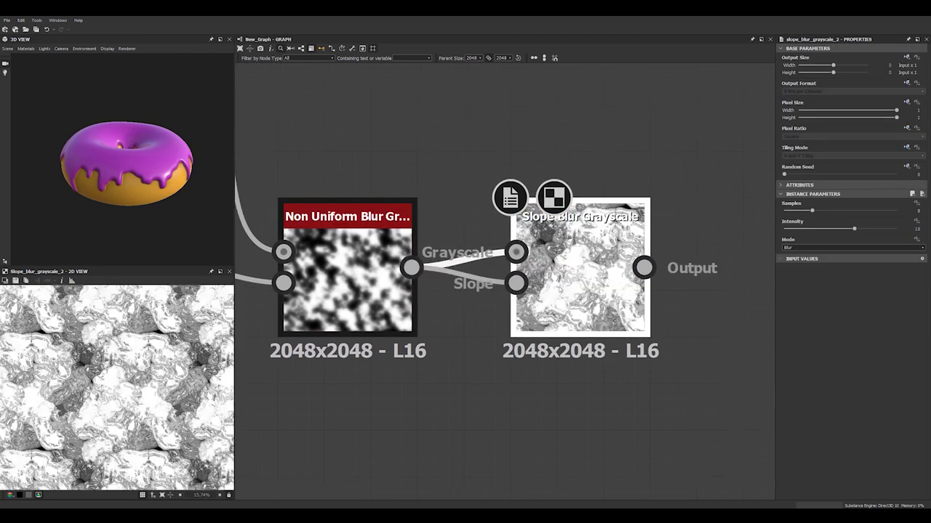
# Step: Set the Slope Blur samples to 32 and intensity to 0.02, and compare its output with the preceding blur's
pyautogui.scroll(3, 192, 398)
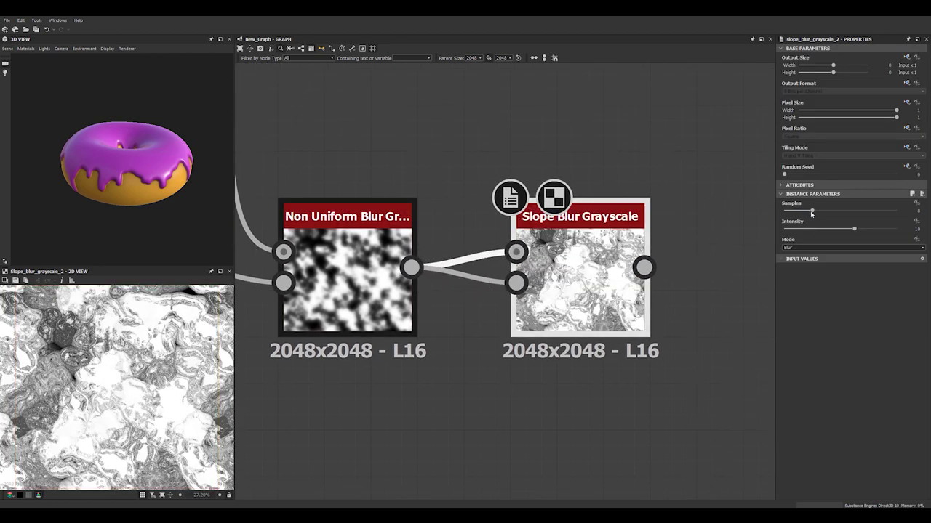
pyautogui.moveTo(812, 211); pyautogui.dragTo(788, 229)
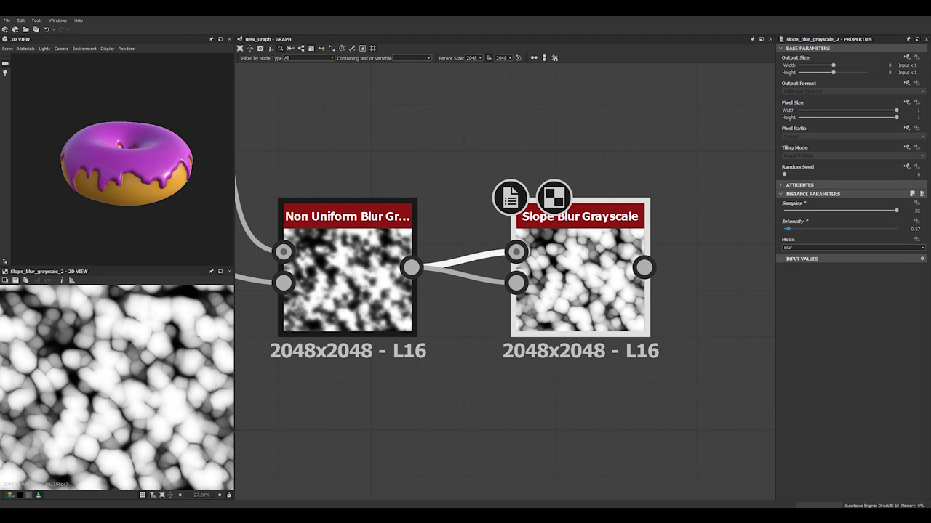
pyautogui.moveTo(917, 229); pyautogui.dragTo(926, 233)
pyautogui.press('Return')
pyautogui.scroll(8, 139, 349)
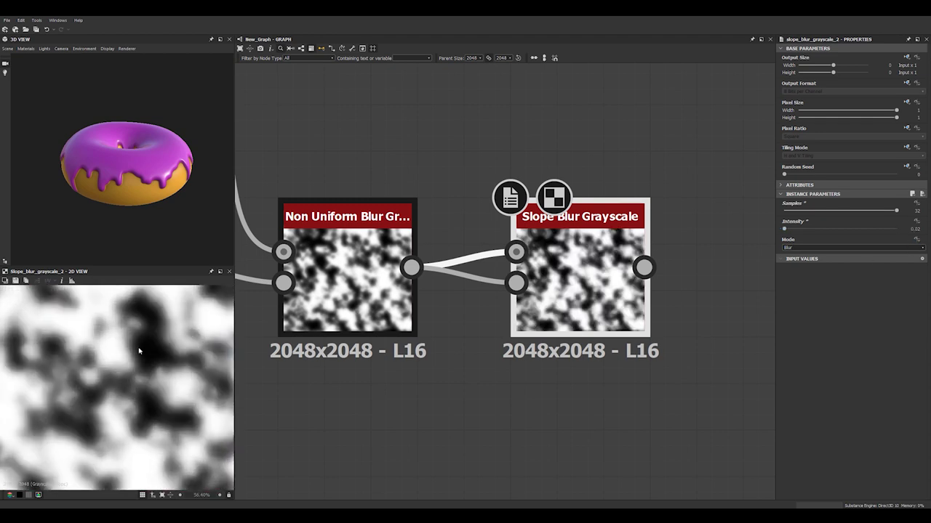
pyautogui.doubleClick(317, 290)
pyautogui.doubleClick(547, 302)
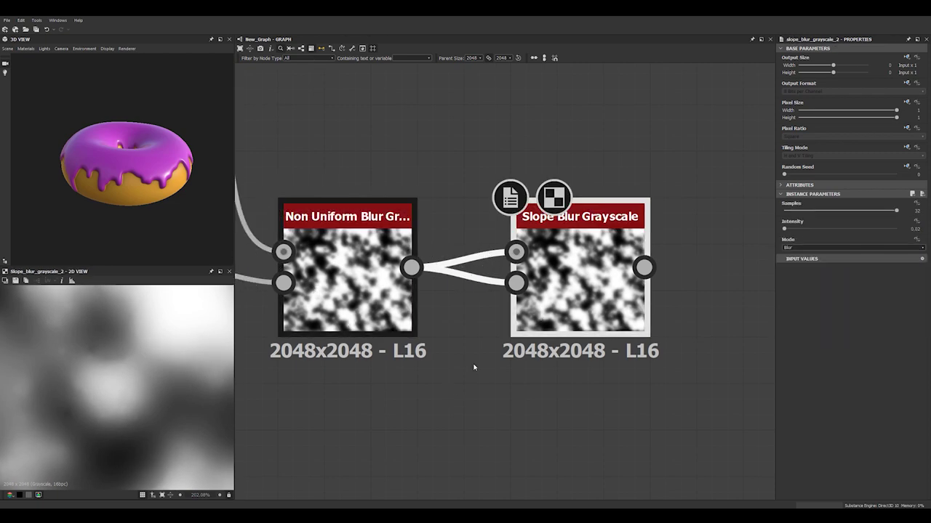
# Step: Move the Blend node that follows the Histogram Range further right to make room in the graph
pyautogui.scroll(-4, 540, 348)
pyautogui.moveTo(578, 343); pyautogui.dragTo(426, 267, button='middle')
pyautogui.scroll(-4, 420, 266)
pyautogui.moveTo(468, 315); pyautogui.dragTo(463, 299, button='middle')
pyautogui.moveTo(509, 375); pyautogui.dragTo(582, 334, button='middle')
pyautogui.moveTo(546, 434); pyautogui.dragTo(609, 435)
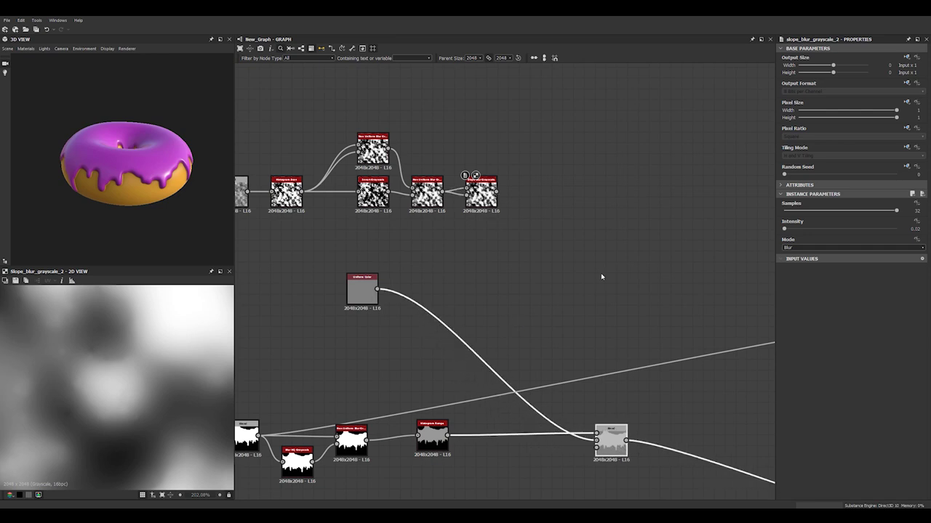
# Step: Insert a Blend node between the Uniform Color and the existing Blend, move it up, and connect the Slope Blur to its Foreground
pyautogui.press('space')
pyautogui.write('b')
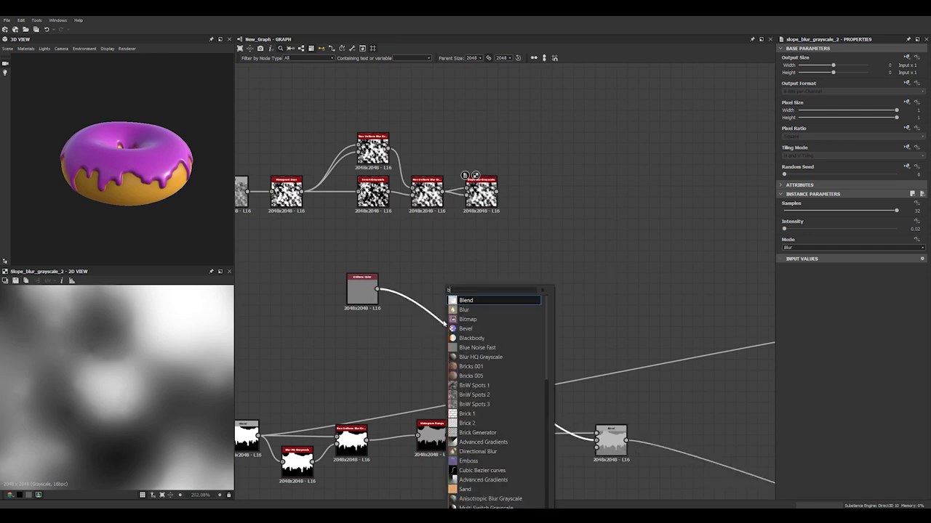
pyautogui.write('l')
pyautogui.click(469, 298)
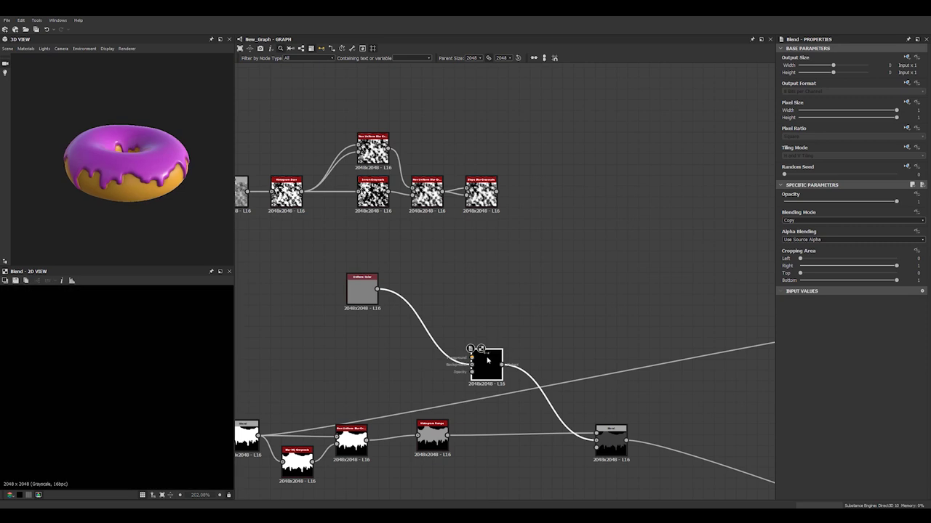
pyautogui.moveTo(487, 360); pyautogui.dragTo(558, 272)
pyautogui.scroll(2, 477, 205)
pyautogui.moveTo(493, 189); pyautogui.dragTo(552, 329)
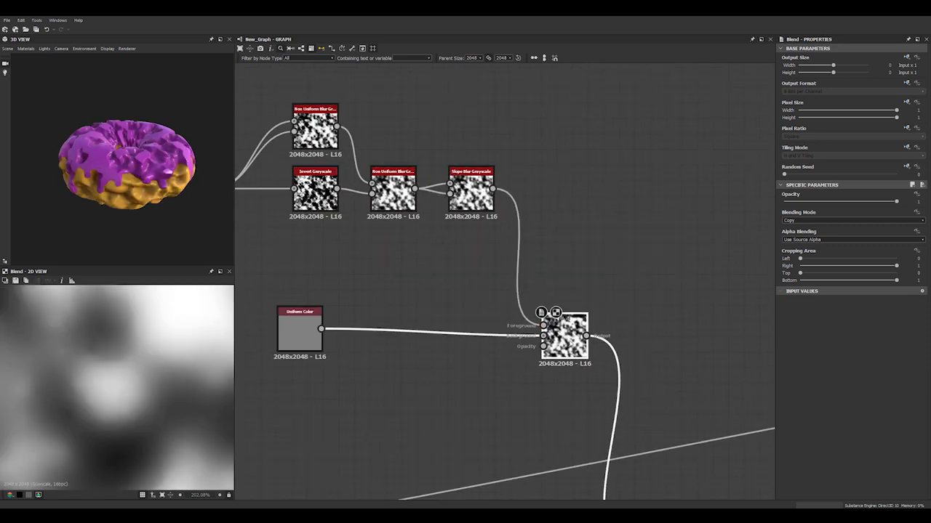
# Step: Set the new Blend node to Multiply with an opacity of 0.05 and inspect the donut's surface up close
pyautogui.scroll(4, 568, 341)
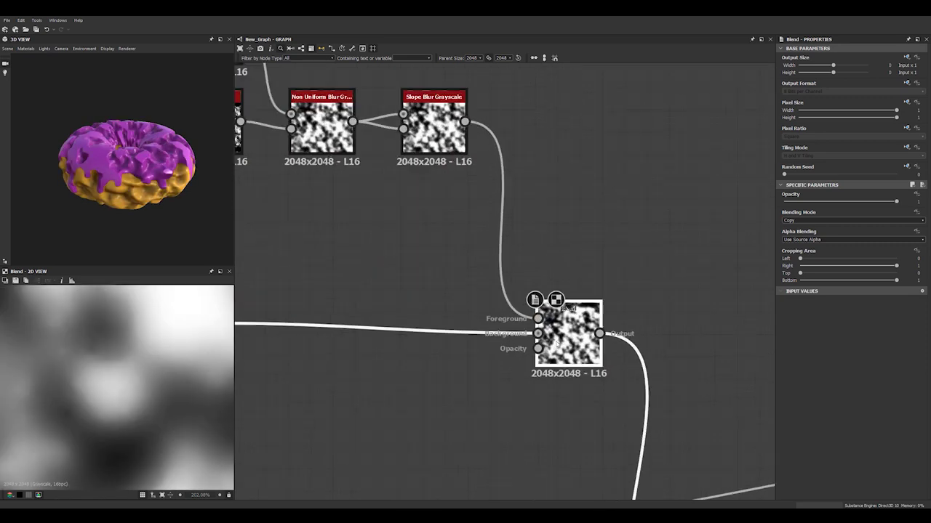
pyautogui.click(794, 220)
pyautogui.click(794, 245)
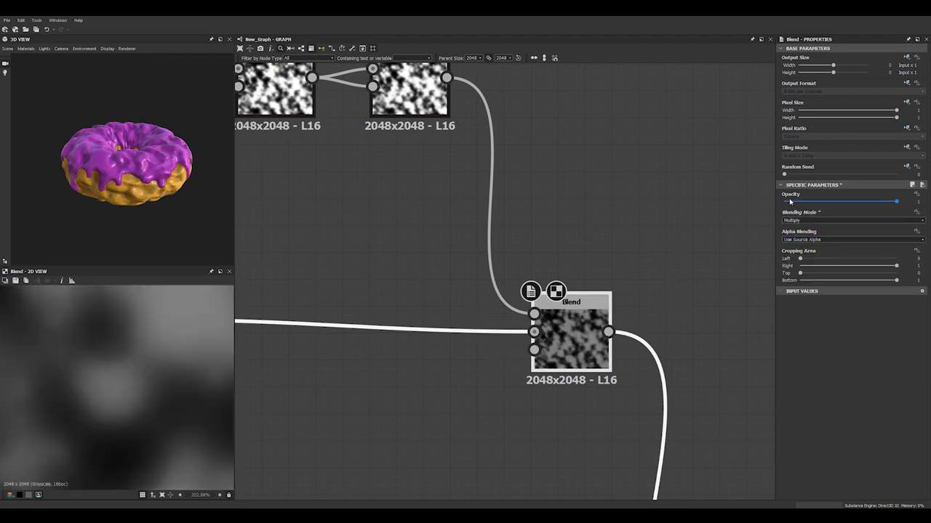
pyautogui.moveTo(791, 202); pyautogui.dragTo(783, 206)
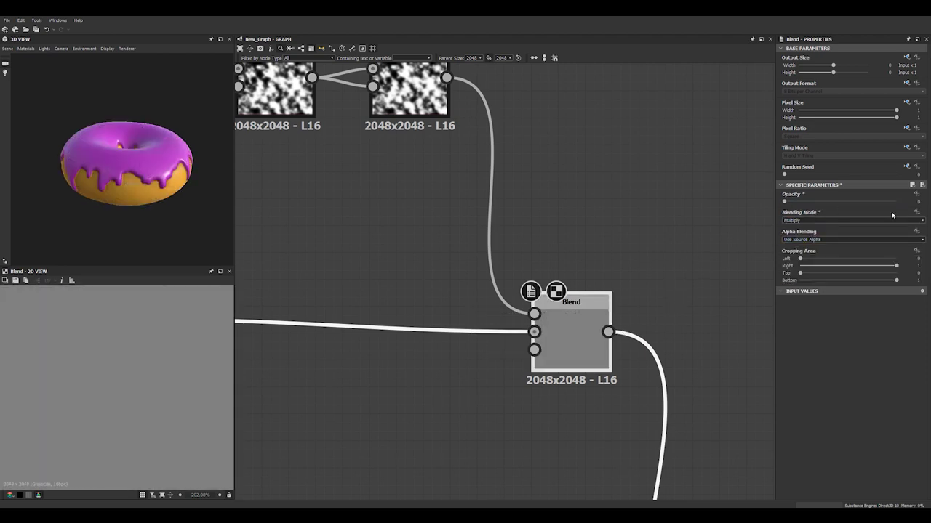
pyautogui.click(917, 202)
pyautogui.write('.05')
pyautogui.press('Return')
pyautogui.moveTo(171, 210); pyautogui.dragTo(155, 226)
pyautogui.scroll(4, 150, 185)
pyautogui.scroll(-5, 569, 270)
pyautogui.moveTo(592, 357); pyautogui.dragTo(515, 252, button='middle')
pyautogui.scroll(-2, 457, 277)
pyautogui.scroll(3, 455, 303)
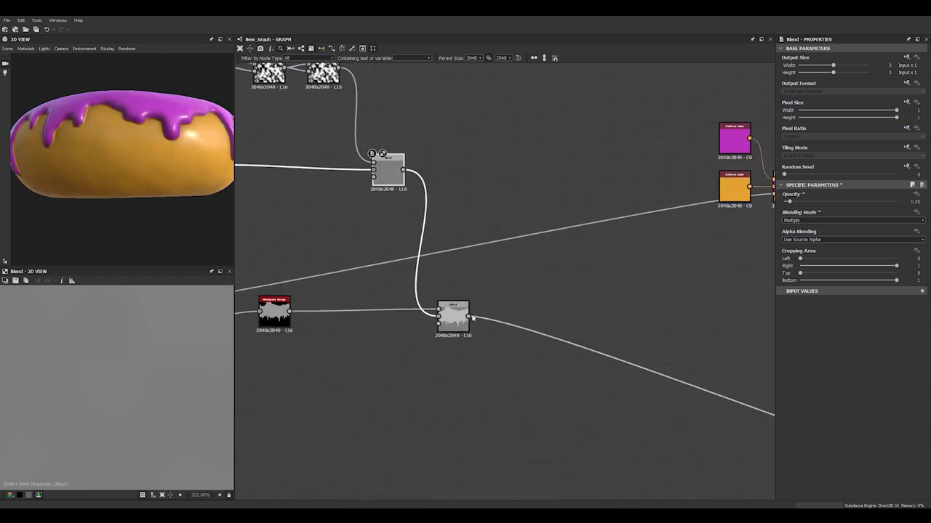
# Step: Reroute the output link of the drip Blend to the Multiply Blend, and connect the orange Uniform Color to the color Blend's Foreground
pyautogui.keyDown('shift'); pyautogui.moveTo(468, 316); pyautogui.dragTo(403, 171); pyautogui.keyUp('shift')
pyautogui.moveTo(512, 268); pyautogui.dragTo(354, 297, button='middle')
pyautogui.scroll(3, 588, 247)
pyautogui.moveTo(593, 199); pyautogui.dragTo(634, 187)
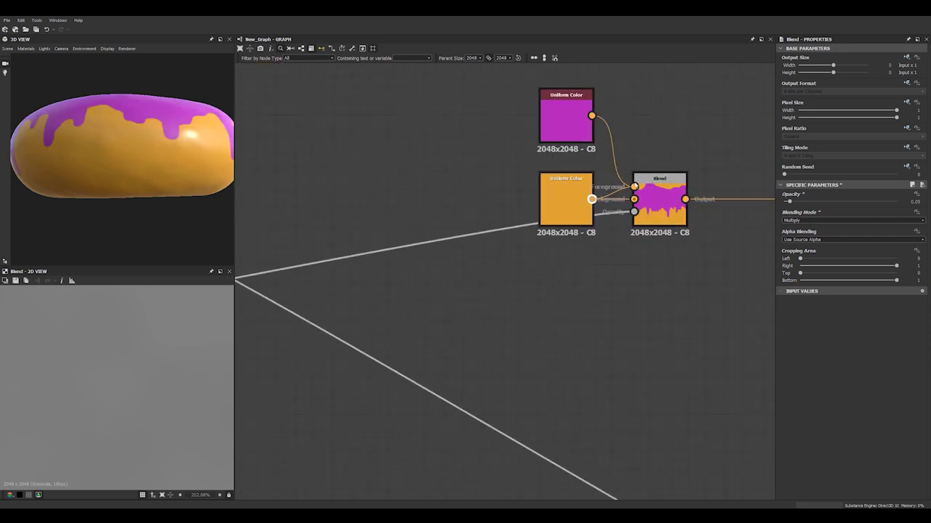
# Step: Examine the all-orange donut's surface bumps from above and up close
pyautogui.moveTo(161, 137); pyautogui.dragTo(163, 178)
pyautogui.moveTo(308, 197); pyautogui.dragTo(637, 152, button='middle')
pyautogui.scroll(-3, 421, 185)
pyautogui.scroll(-2, 529, 185)
pyautogui.moveTo(525, 187); pyautogui.dragTo(501, 338, button='middle')
pyautogui.scroll(2, 454, 248)
pyautogui.moveTo(143, 154); pyautogui.dragTo(13, 175)
pyautogui.scroll(3, 150, 135)
pyautogui.scroll(3, 154, 173)
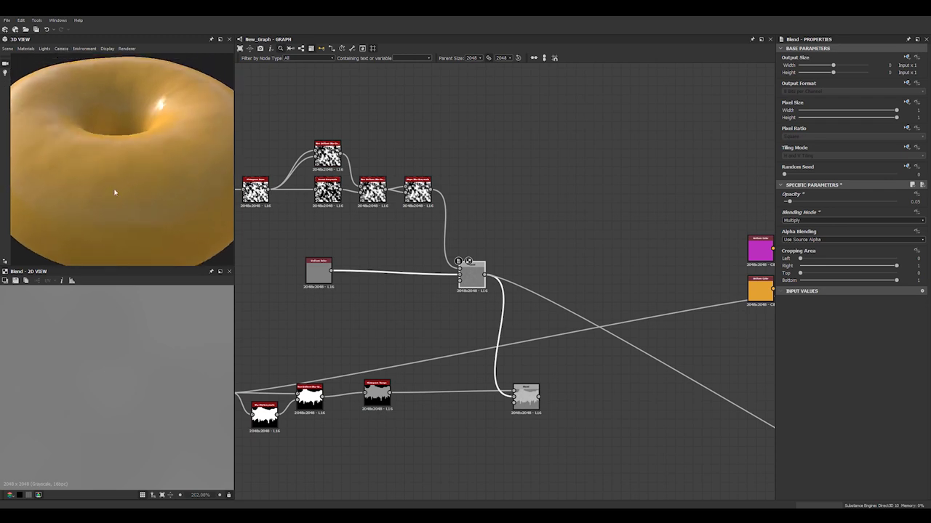
pyautogui.moveTo(114, 193); pyautogui.dragTo(120, 192)
# Step: Move the Multiply Blend and its grey Uniform Color up beside the Slope Blur Grayscale node
pyautogui.moveTo(467, 286); pyautogui.dragTo(470, 217)
pyautogui.moveTo(332, 272); pyautogui.dragTo(431, 228)
# Step: Add a BnW Spots 2 noise node in the empty area below the moisture-noise chain
pyautogui.moveTo(352, 297); pyautogui.dragTo(482, 297, button='middle')
pyautogui.click(404, 277)
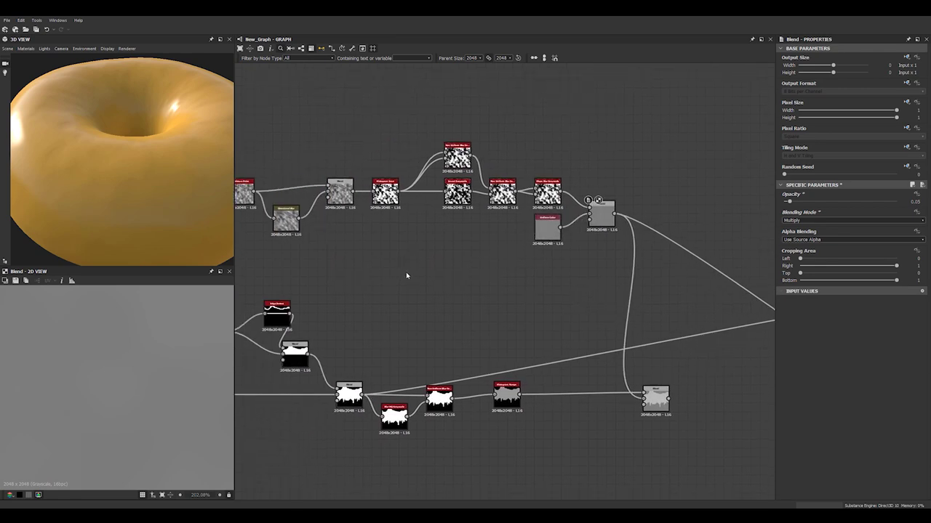
pyautogui.press('space')
pyautogui.write('bnw')
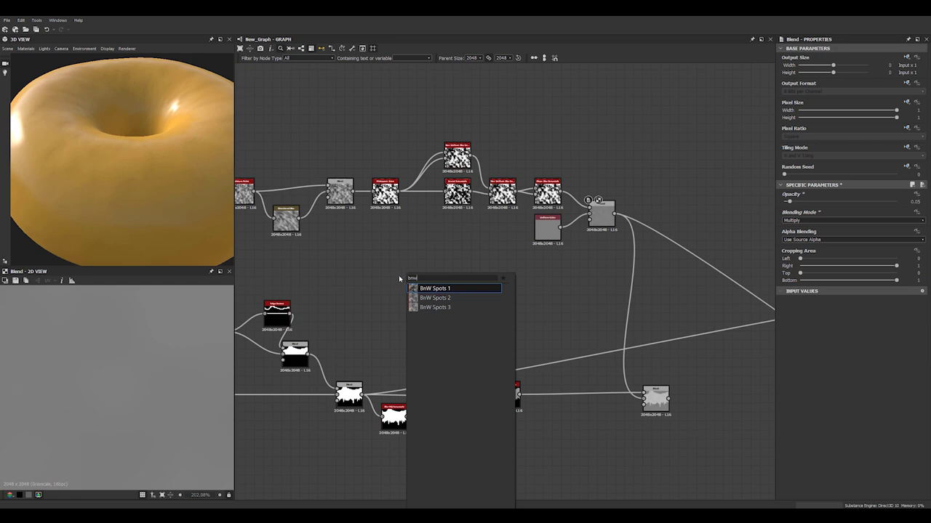
pyautogui.click(459, 298)
pyautogui.moveTo(403, 278); pyautogui.dragTo(430, 268)
# Step: Examine how the BnW Spots 2 texture repeats when tiled at different zoom levels
pyautogui.scroll(-9, 146, 372)
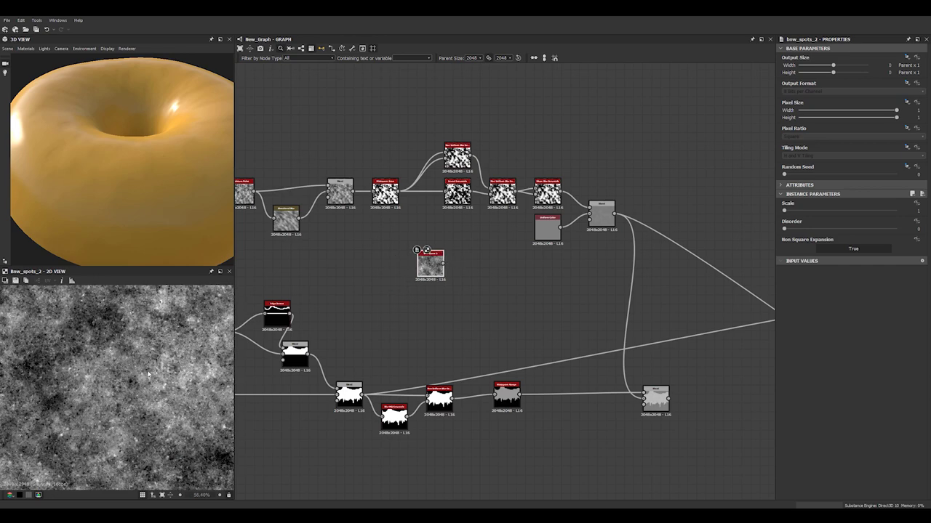
pyautogui.scroll(4, 146, 371)
pyautogui.scroll(4, 393, 302)
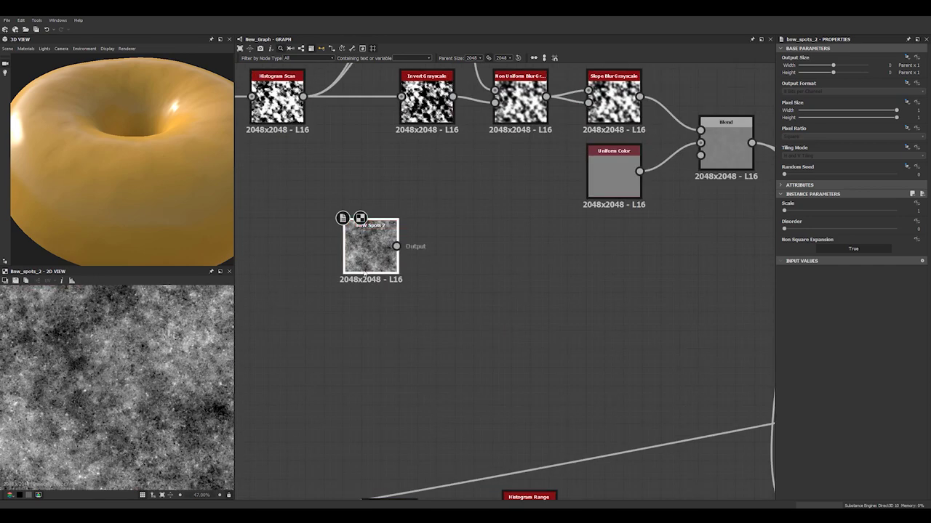
pyautogui.scroll(-4, 126, 386)
pyautogui.scroll(1, 108, 347)
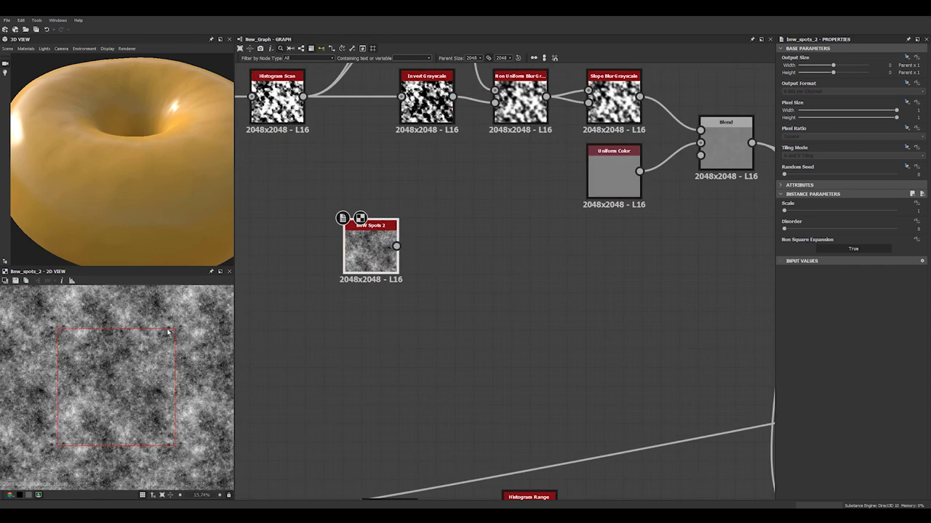
pyautogui.scroll(-8, 134, 373)
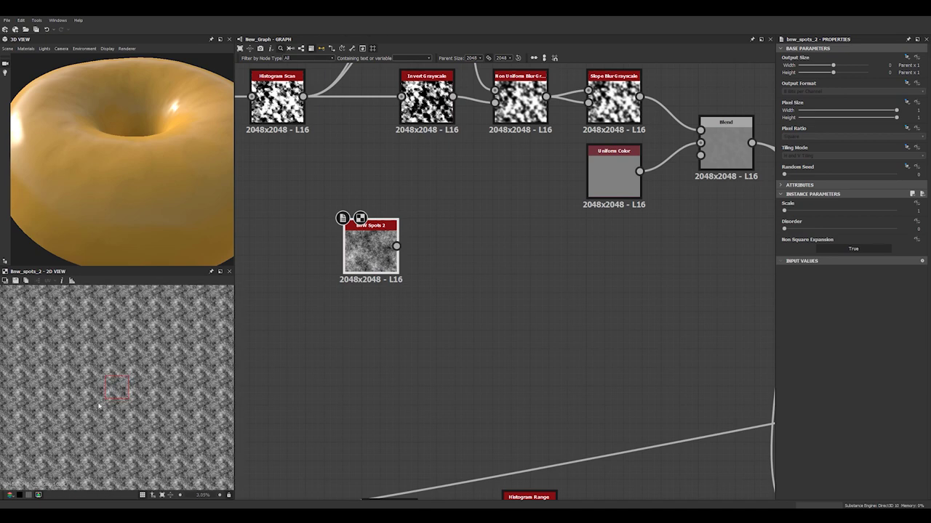
pyautogui.scroll(3, 116, 385)
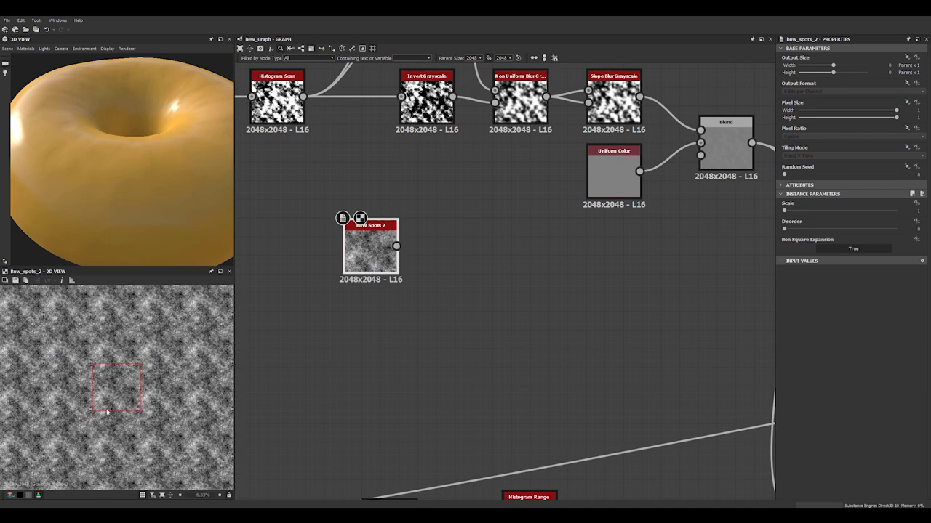
pyautogui.scroll(2, 88, 379)
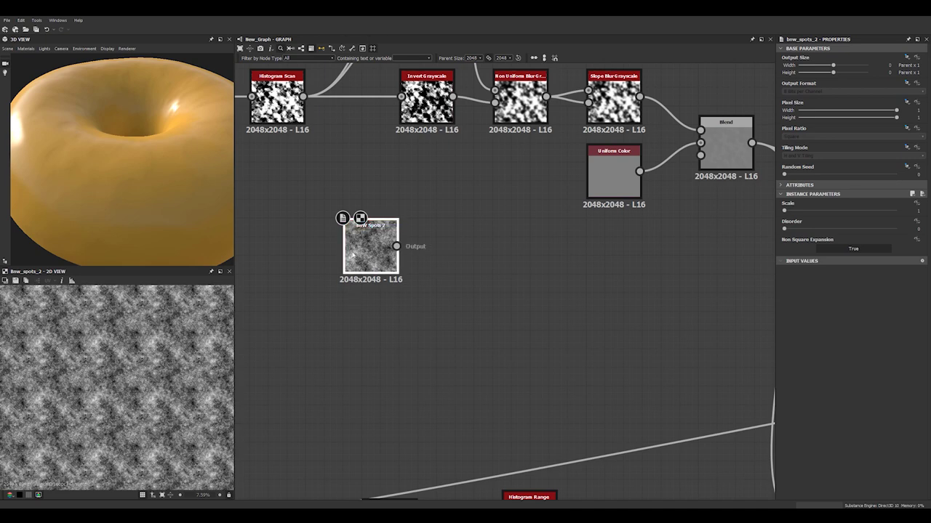
# Step: Add a Highpass Grayscale node after BnW Spots 2 and raise its Radius to about 16.72
pyautogui.press('space')
pyautogui.write('hig')
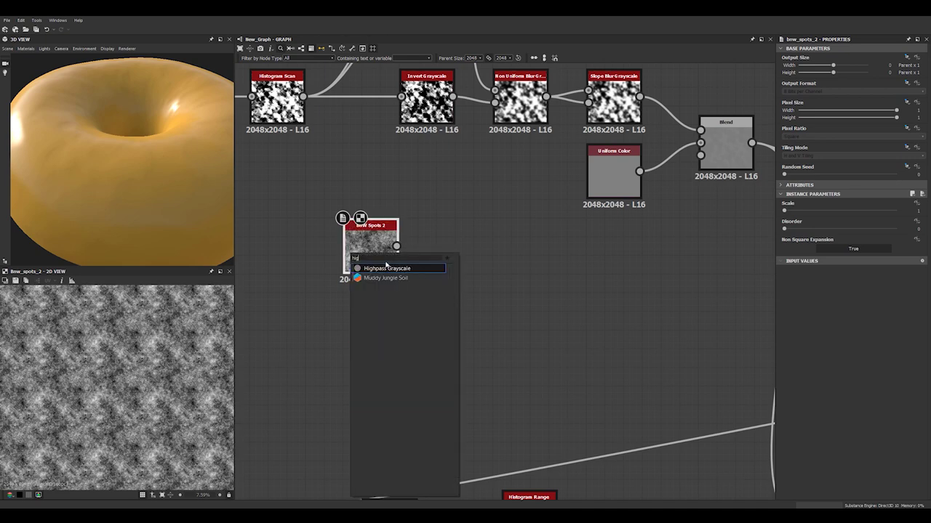
pyautogui.click(383, 268)
pyautogui.moveTo(463, 251); pyautogui.dragTo(452, 252)
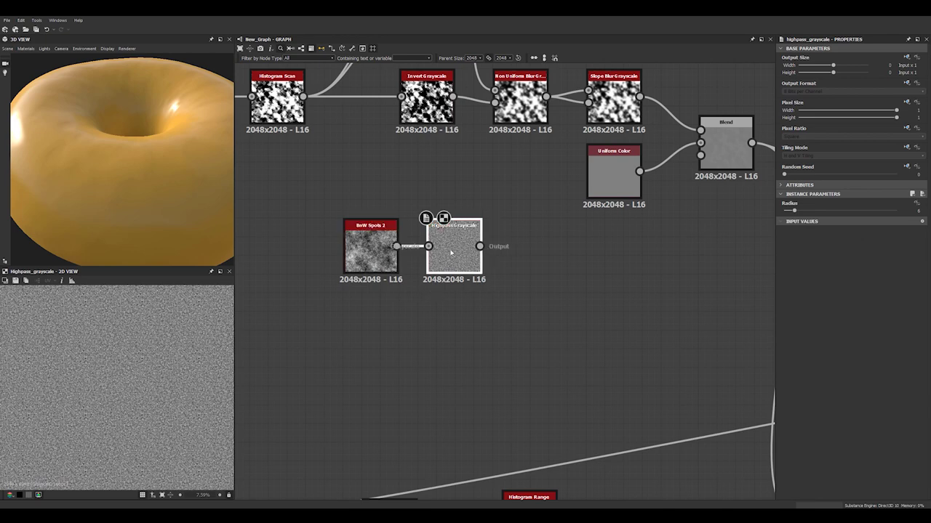
pyautogui.scroll(-4, 131, 393)
pyautogui.scroll(3, 131, 393)
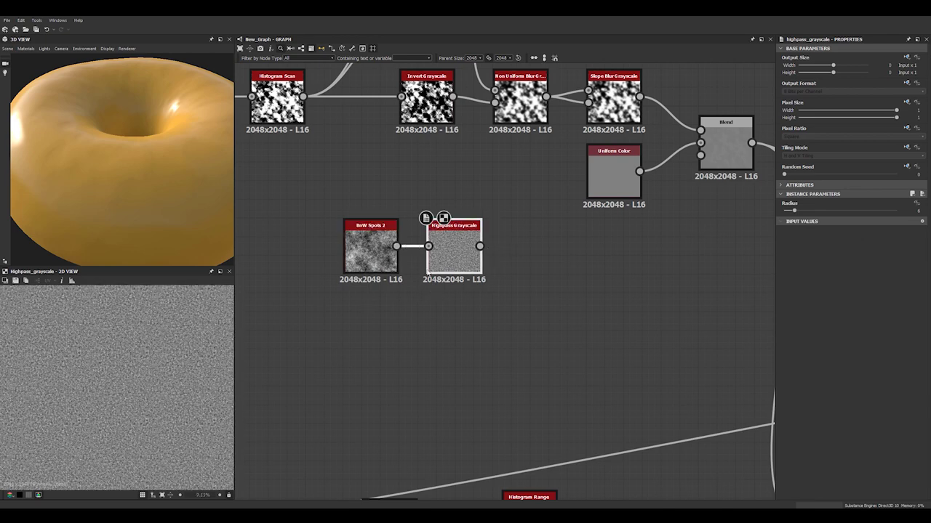
pyautogui.moveTo(794, 212); pyautogui.dragTo(815, 203)
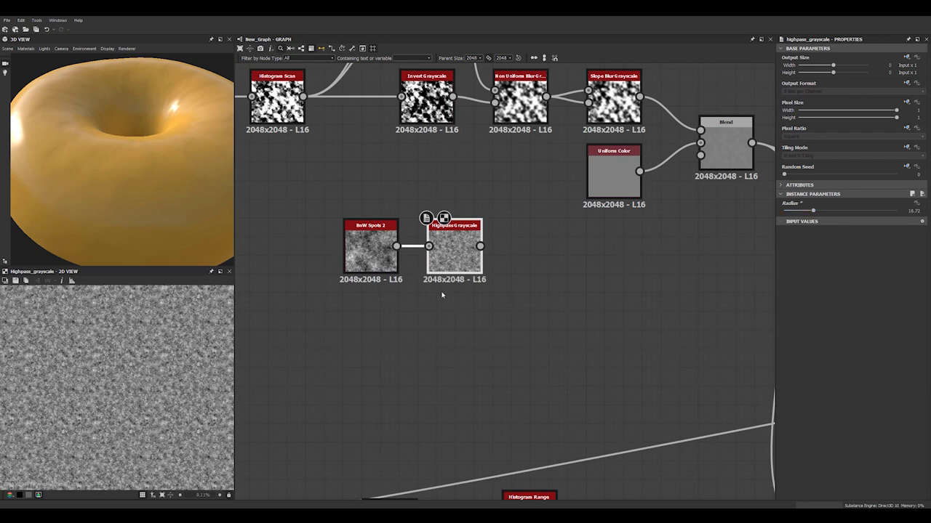
# Step: Examine the Highpass Grayscale output up close and as a whole single tile
pyautogui.scroll(3, 443, 295)
pyautogui.moveTo(607, 298); pyautogui.dragTo(469, 310, button='middle')
pyautogui.scroll(5, 97, 382)
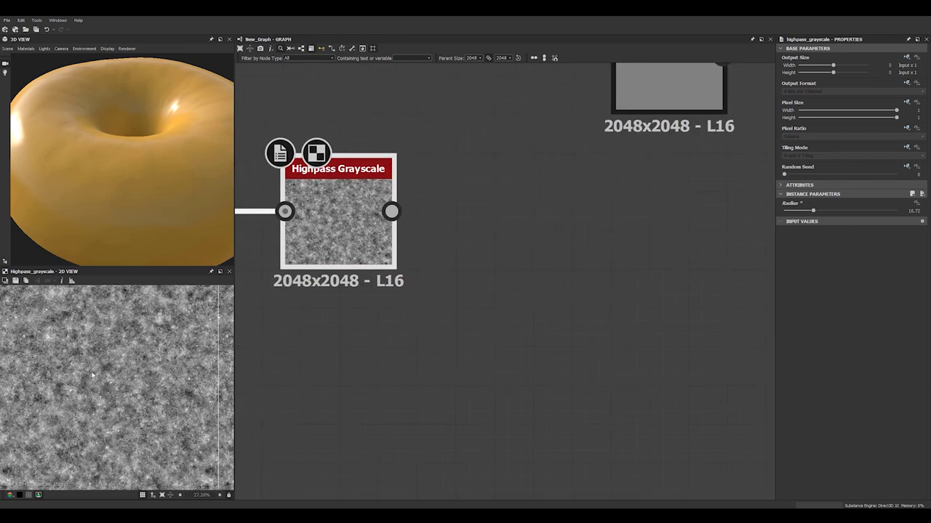
pyautogui.scroll(-4, 94, 371)
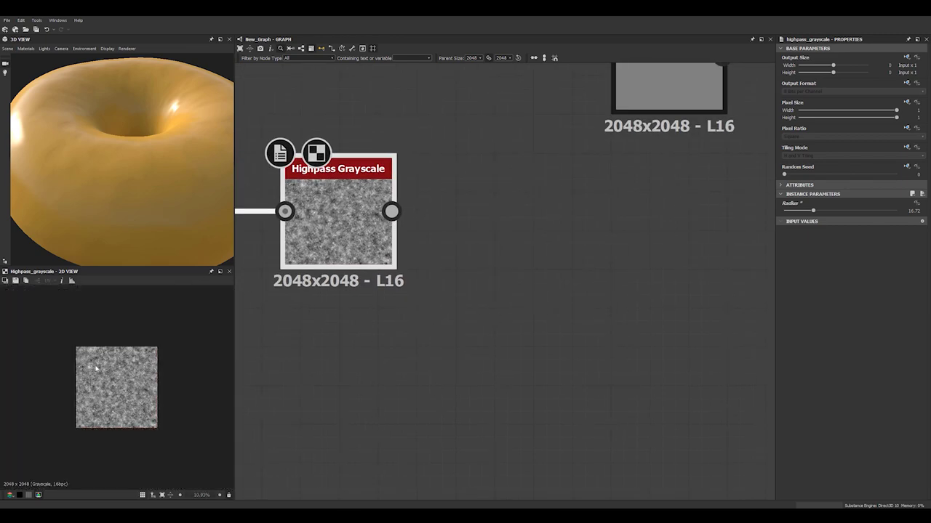
pyautogui.scroll(2, 98, 371)
pyautogui.scroll(-2, 101, 375)
pyautogui.scroll(2, 101, 374)
pyautogui.scroll(1, 343, 317)
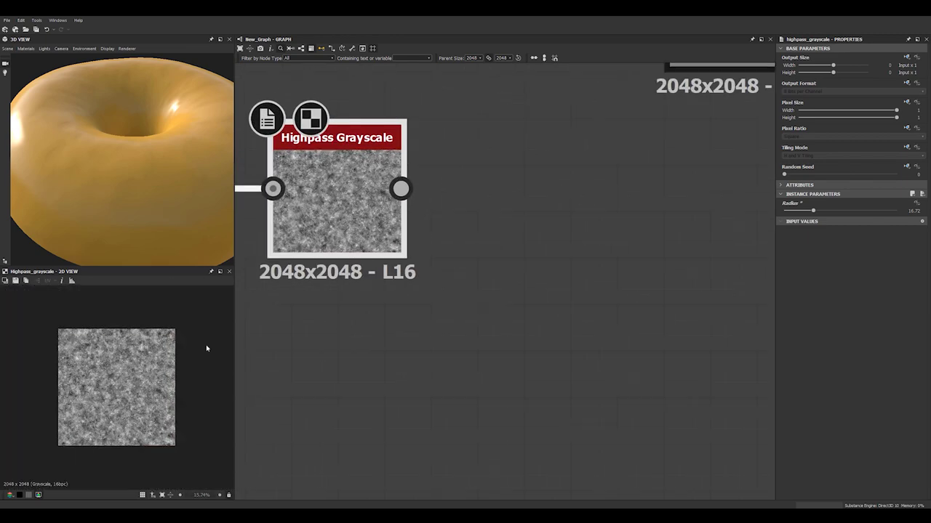
pyautogui.scroll(1, 196, 347)
# Step: Add a Slope Blur Grayscale after the Highpass Grayscale and connect the Highpass output to its Slope input too
pyautogui.moveTo(402, 298); pyautogui.dragTo(401, 357, button='middle')
pyautogui.scroll(-3, 399, 358)
pyautogui.scroll(-1, 390, 339)
pyautogui.press('space')
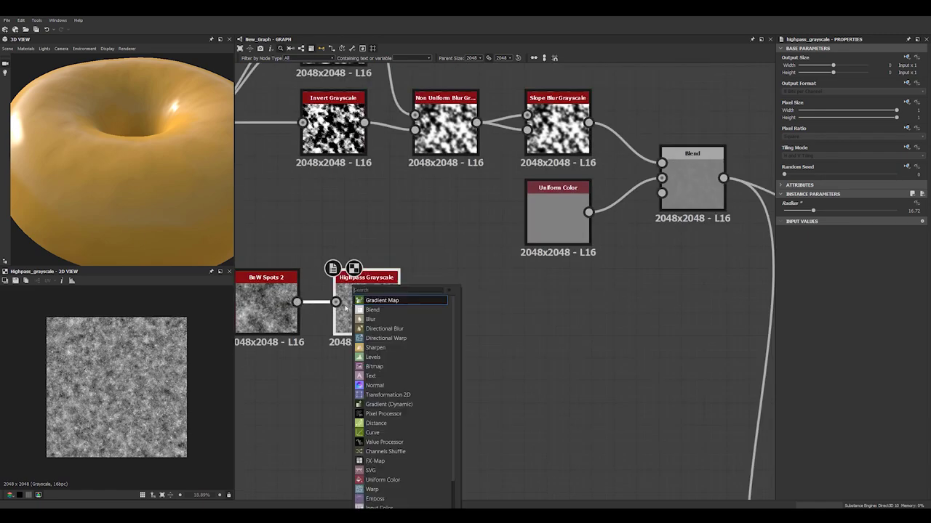
pyautogui.write('slop')
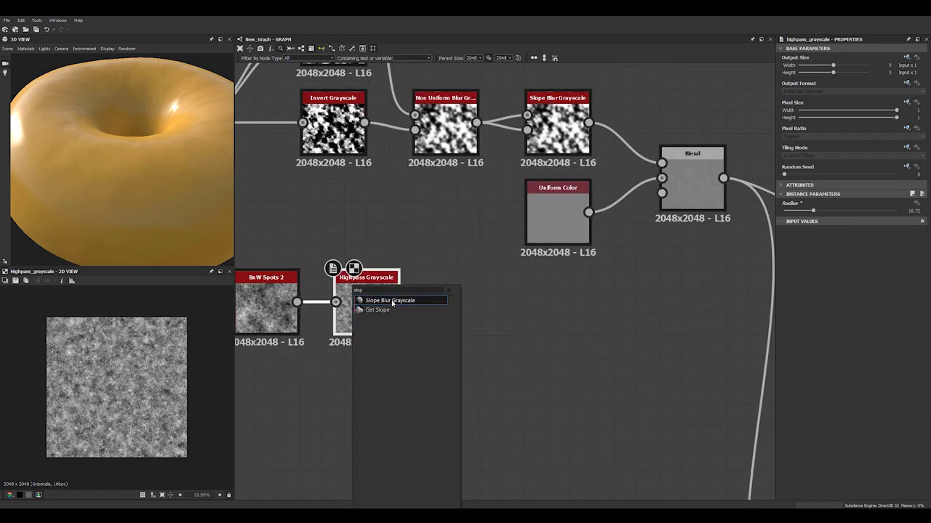
pyautogui.press('Return')
pyautogui.scroll(3, 432, 316)
pyautogui.moveTo(373, 293); pyautogui.dragTo(461, 306)
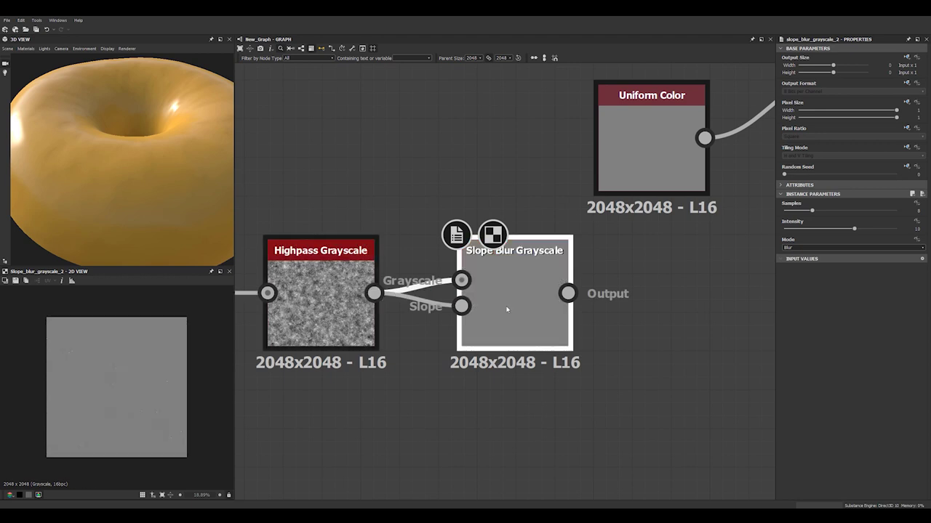
# Step: Set the new Slope Blur's Samples to 32 and Intensity to 0.002, and inspect the texture up close
pyautogui.scroll(2, 507, 309)
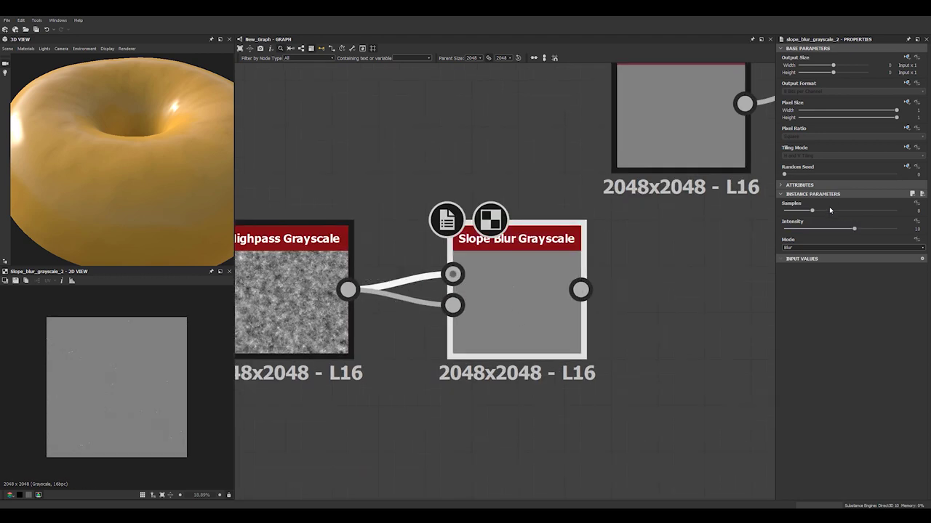
pyautogui.moveTo(829, 210); pyautogui.dragTo(896, 210)
pyautogui.moveTo(921, 229); pyautogui.dragTo(901, 230)
pyautogui.write('0.002')
pyautogui.press('Return')
pyautogui.scroll(12, 142, 363)
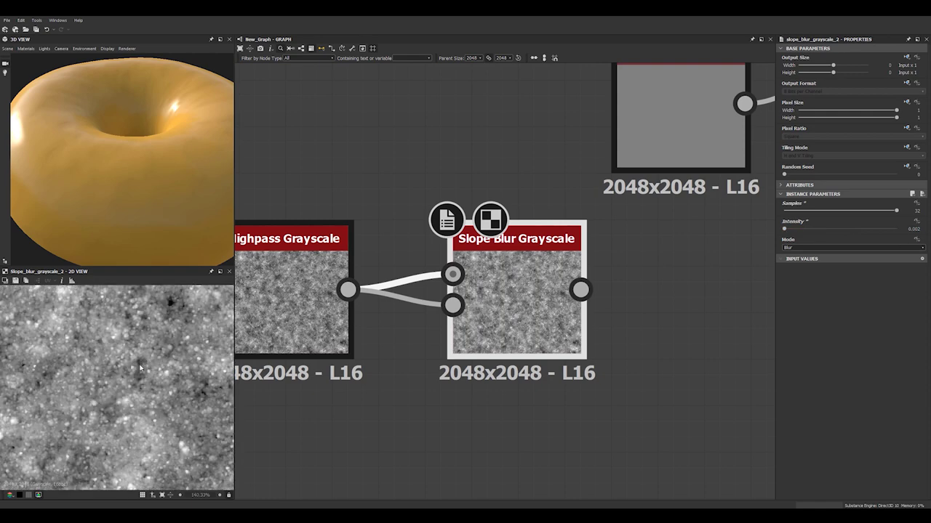
pyautogui.scroll(1, 141, 362)
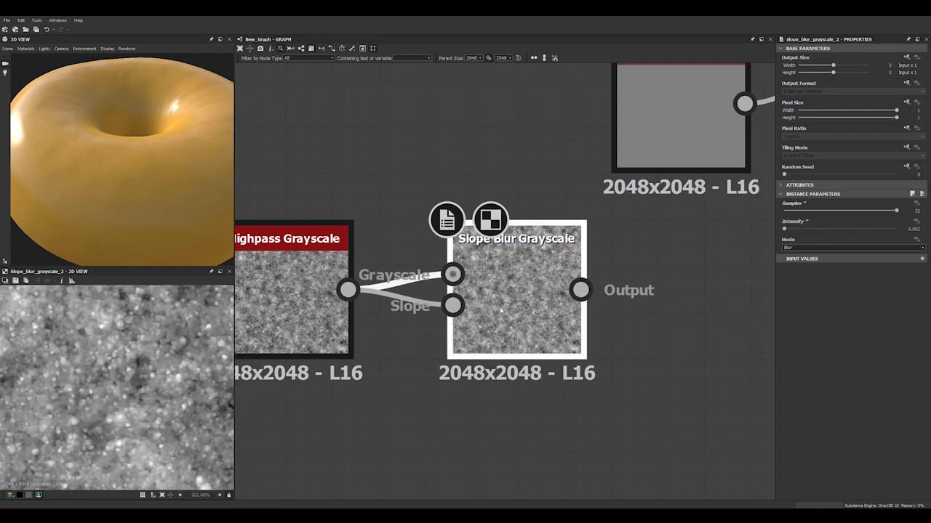
# Step: Shift the new Slope Blur slightly away from the Highpass node and set its Intensity to -0.002
pyautogui.moveTo(521, 314); pyautogui.dragTo(545, 314)
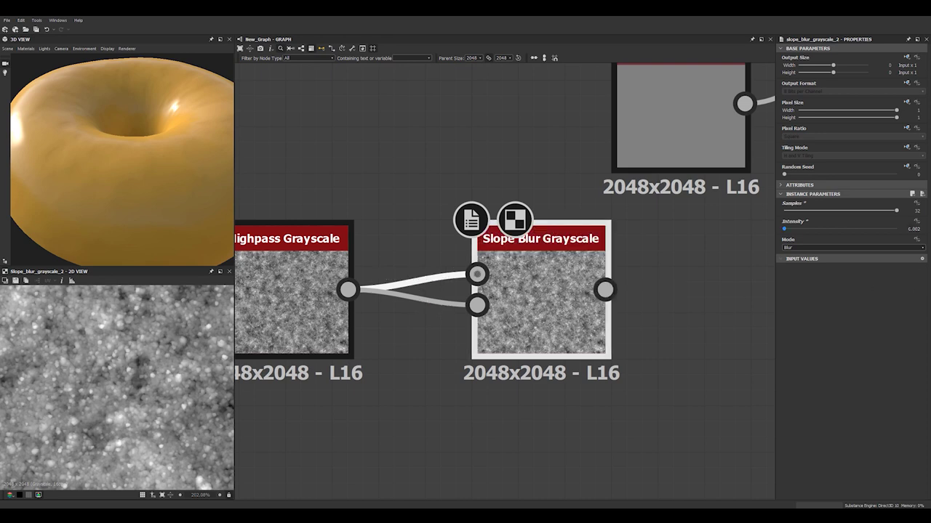
pyautogui.click(909, 229)
pyautogui.press('Return')
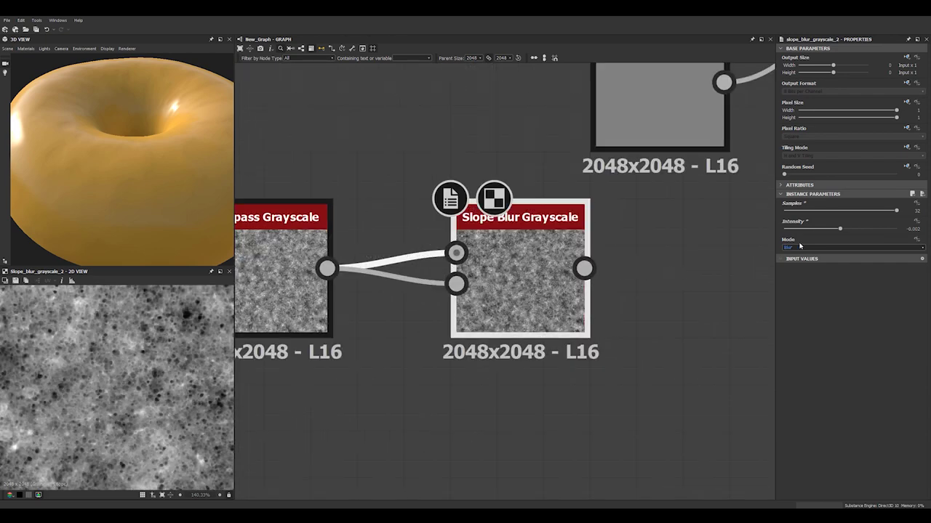
# Step: Try a much stronger negative Intensity on the Slope Blur, undo it, and examine the texture up close
pyautogui.moveTo(840, 229); pyautogui.dragTo(833, 230)
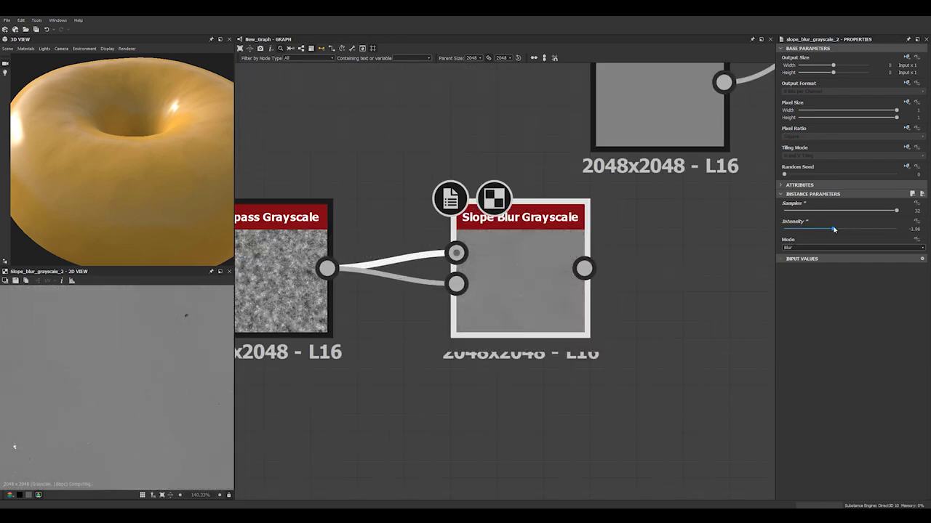
pyautogui.hotkey('ctrl', 'z')
pyautogui.scroll(5, 105, 371)
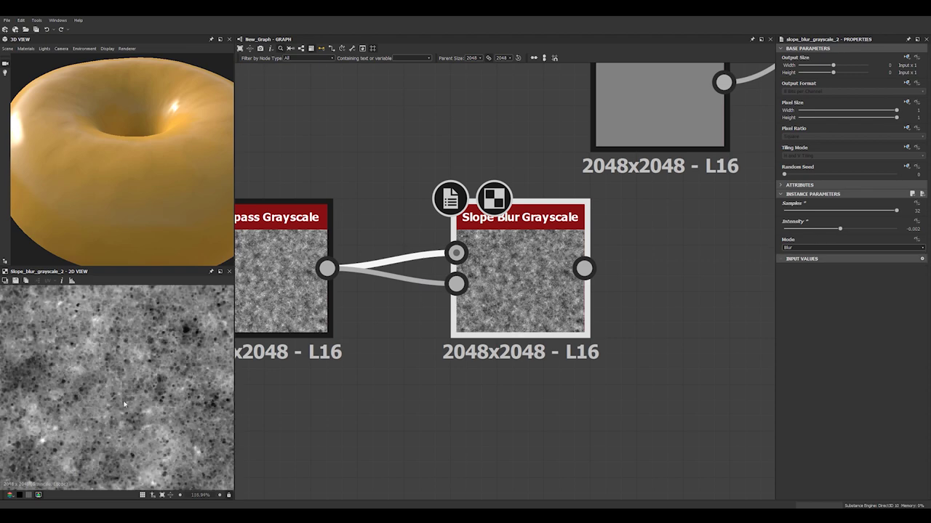
pyautogui.scroll(2, 109, 375)
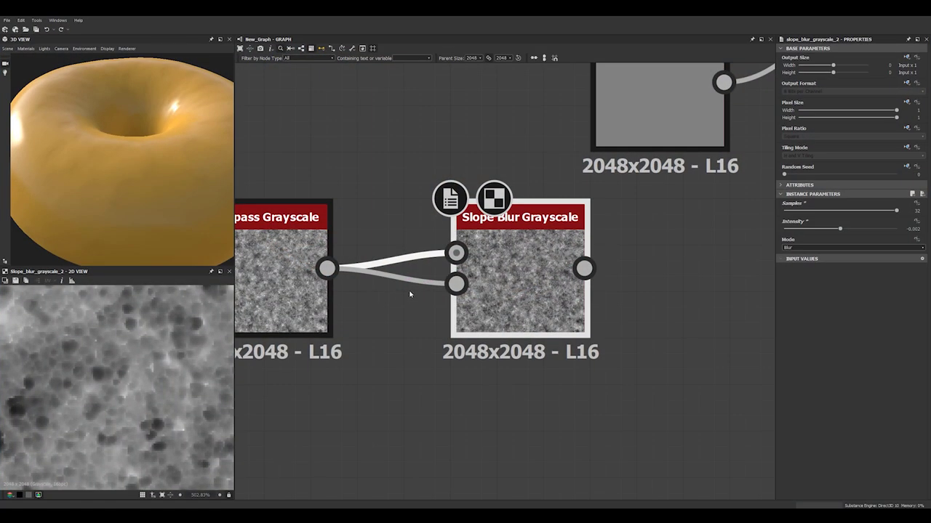
# Step: Insert a Blend node after the Multiply Blend, move it down, and connect the new Slope Blur to its Foreground
pyautogui.scroll(-5, 409, 293)
pyautogui.moveTo(565, 317); pyautogui.dragTo(342, 328, button='middle')
pyautogui.click(396, 243)
pyautogui.press('space')
pyautogui.write('bl')
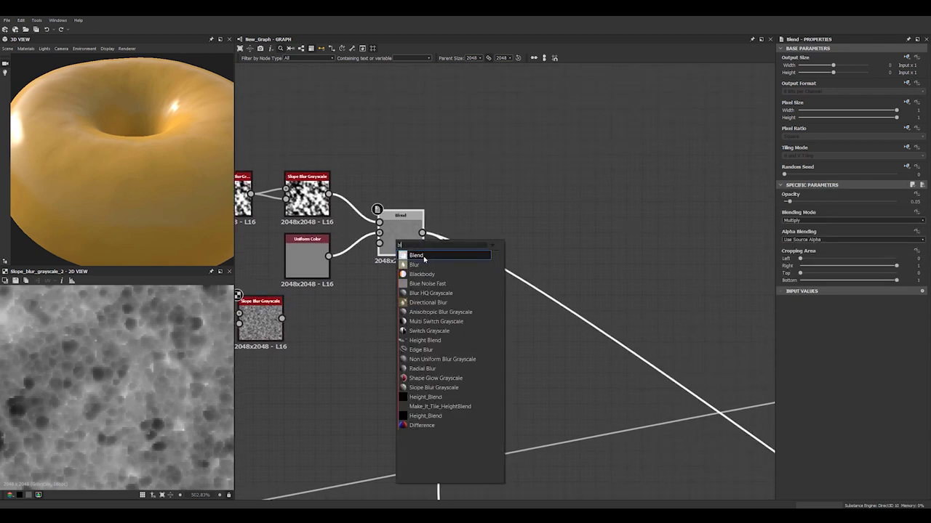
pyautogui.click(424, 257)
pyautogui.moveTo(485, 239); pyautogui.dragTo(485, 319)
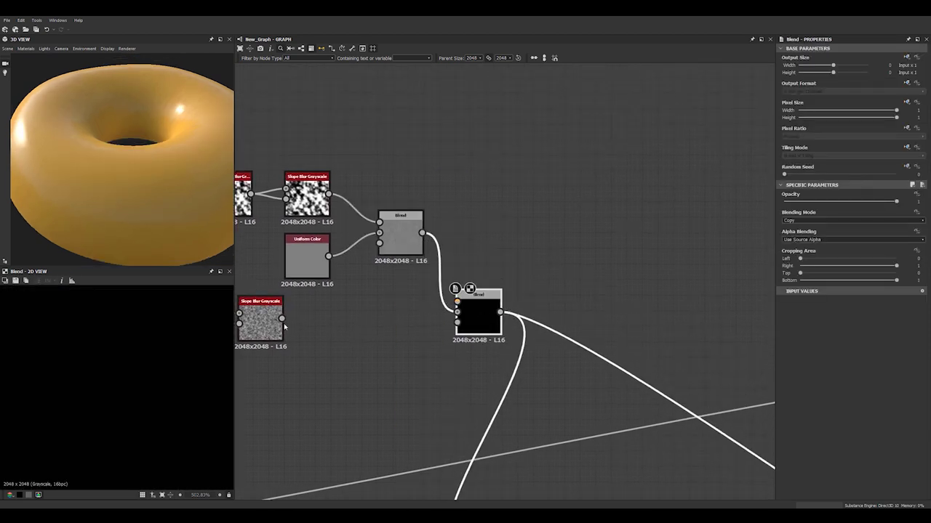
pyautogui.moveTo(282, 318); pyautogui.dragTo(457, 301)
# Step: Set the new Blend to Overlay with an Opacity of 0.035, and inspect the donut's surface
pyautogui.scroll(5, 140, 215)
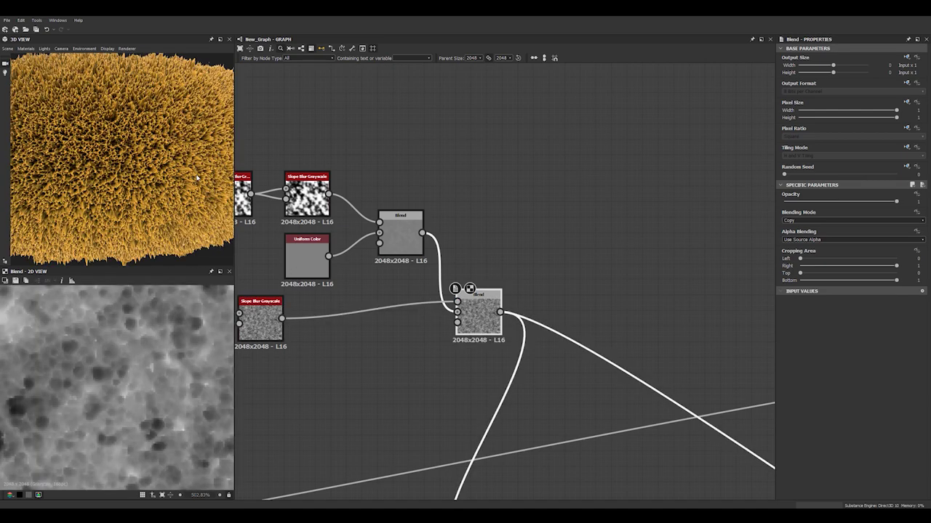
pyautogui.click(793, 222)
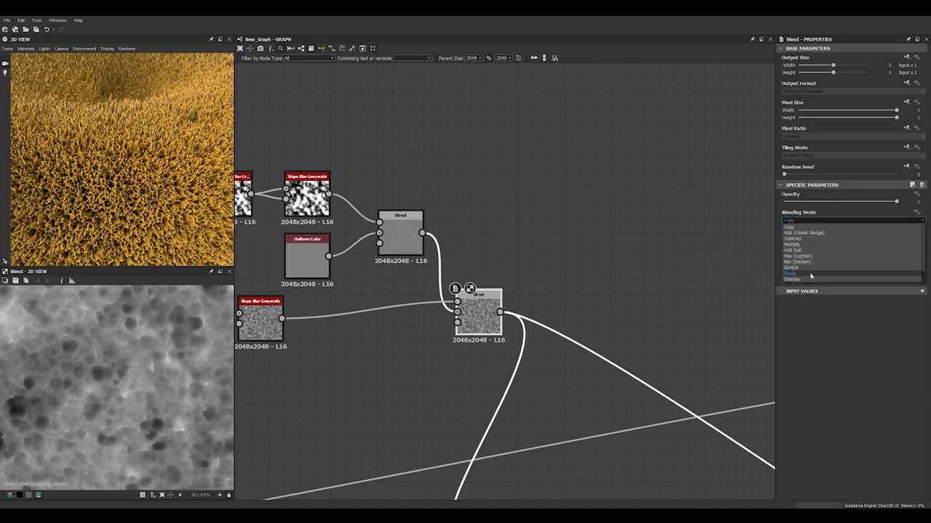
pyautogui.click(799, 286)
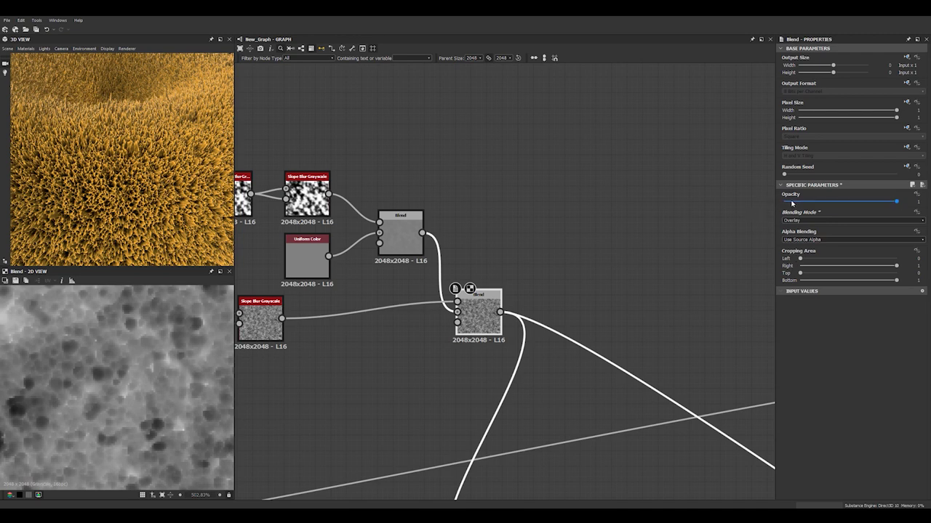
pyautogui.moveTo(792, 204); pyautogui.dragTo(786, 203)
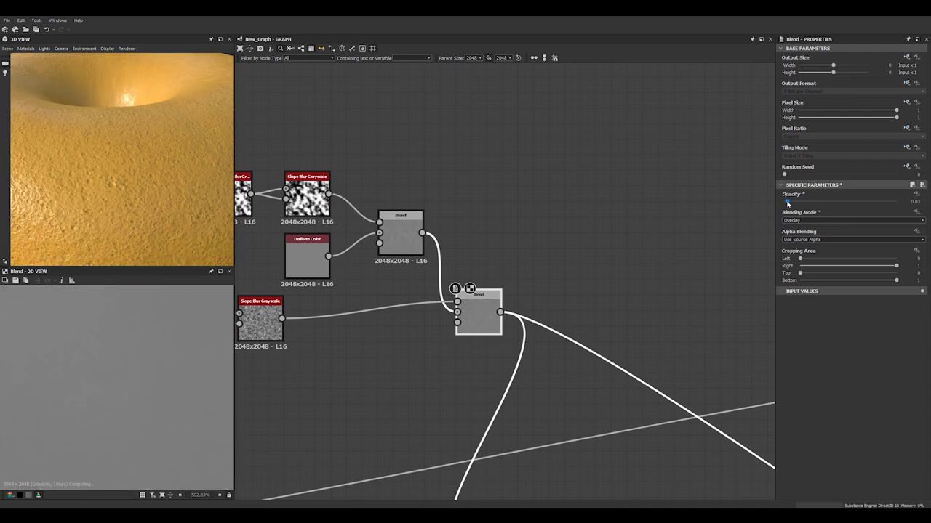
pyautogui.click(915, 201)
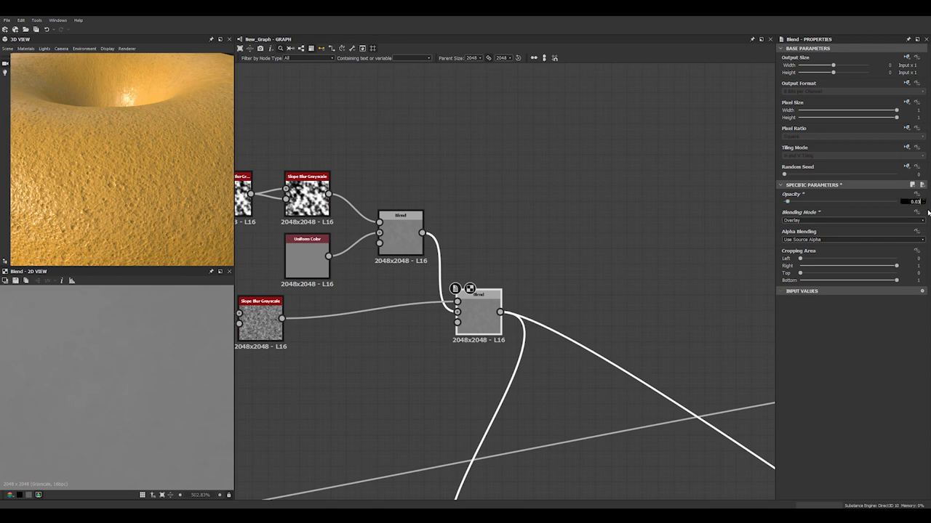
pyautogui.write('5')
pyautogui.press('Return')
pyautogui.scroll(-5, 119, 186)
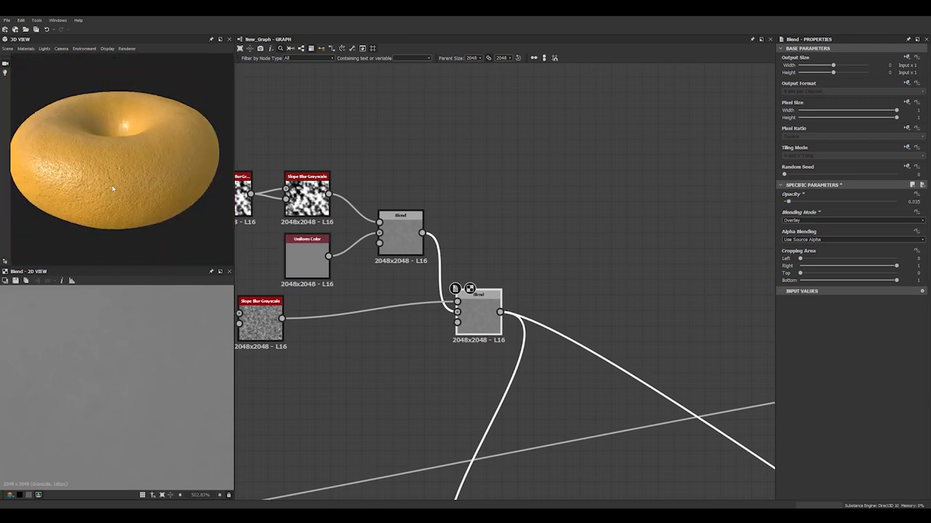
pyautogui.moveTo(117, 188); pyautogui.dragTo(160, 227)
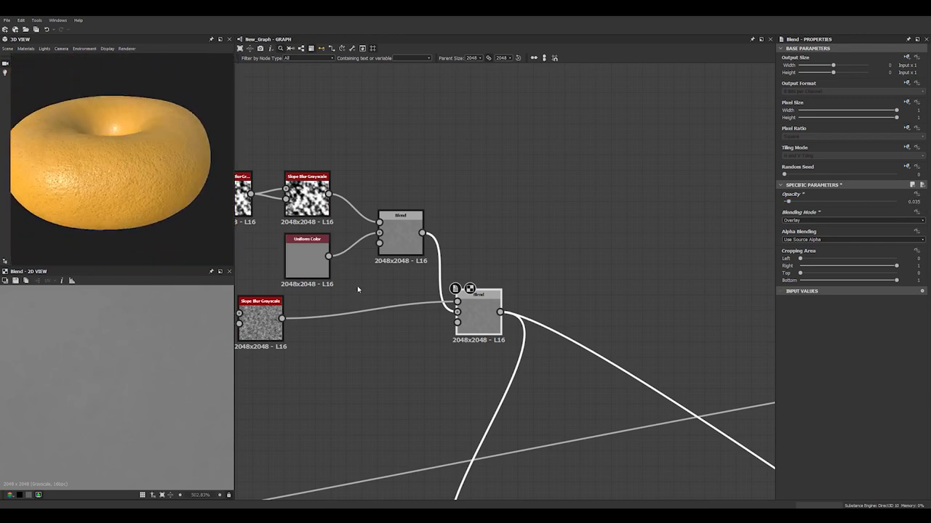
# Step: Try raising the Overlay Blend's Opacity to 0.1
pyautogui.scroll(2, 357, 285)
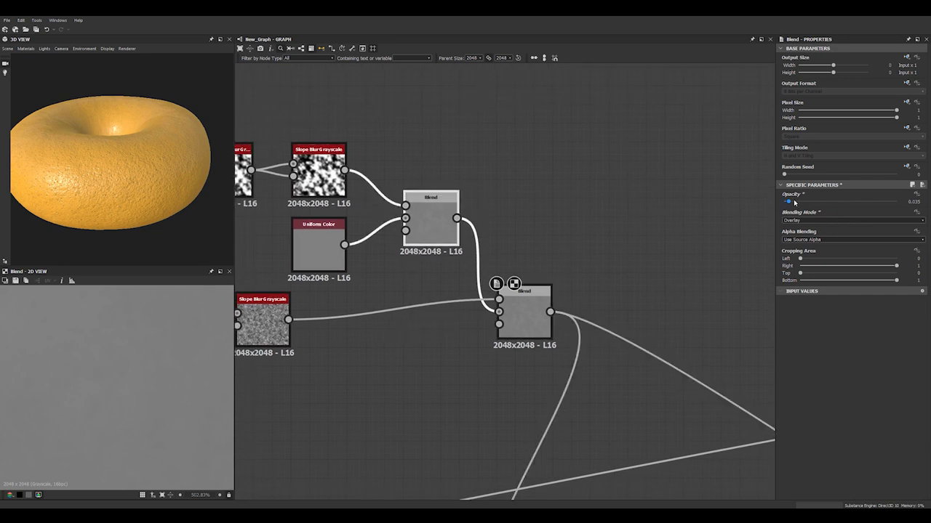
pyautogui.moveTo(791, 202); pyautogui.dragTo(796, 203)
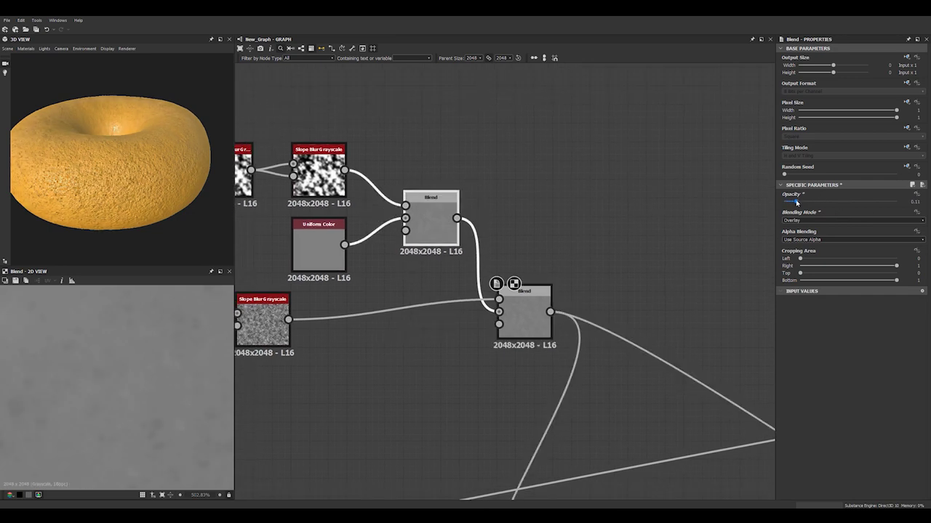
pyautogui.click(504, 328)
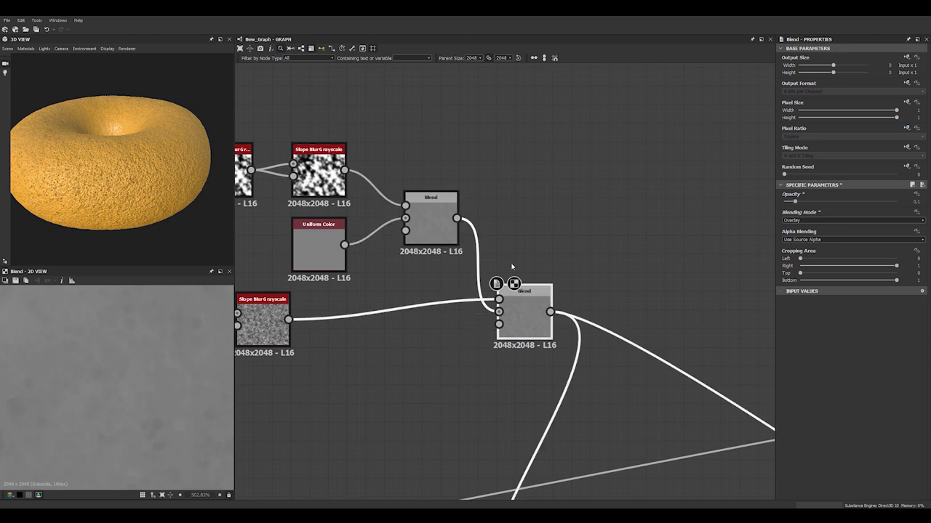
# Step: Shift the Multiply Blend slightly down, set its Opacity to 0.1, and inspect the donut's surface up close
pyautogui.click(435, 211)
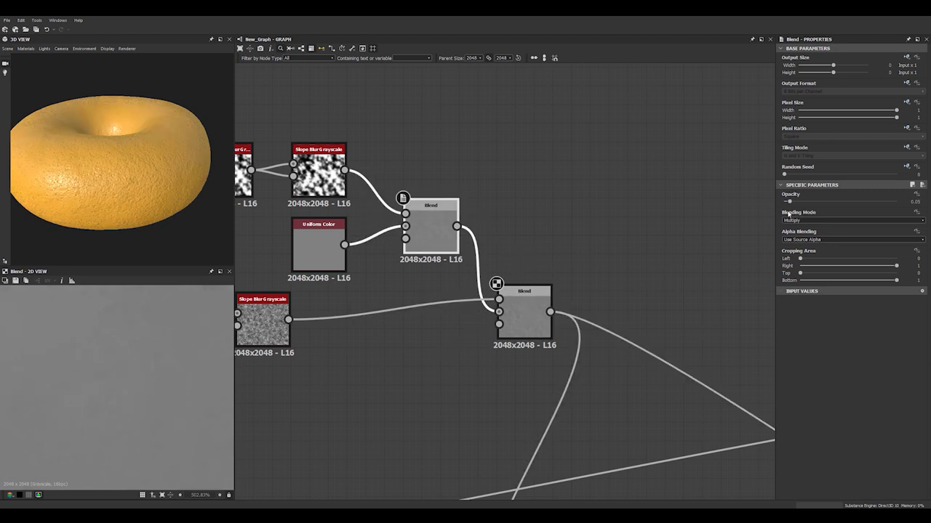
pyautogui.moveTo(791, 204); pyautogui.dragTo(796, 206)
pyautogui.moveTo(217, 151); pyautogui.dragTo(208, 97)
pyautogui.scroll(3, 94, 129)
pyautogui.moveTo(94, 128); pyautogui.dragTo(223, 244)
# Step: Nudge the Overlay Blend node slightly down, lower its Opacity to 0.025, and inspect the donut from several angles
pyautogui.moveTo(517, 324); pyautogui.dragTo(519, 331)
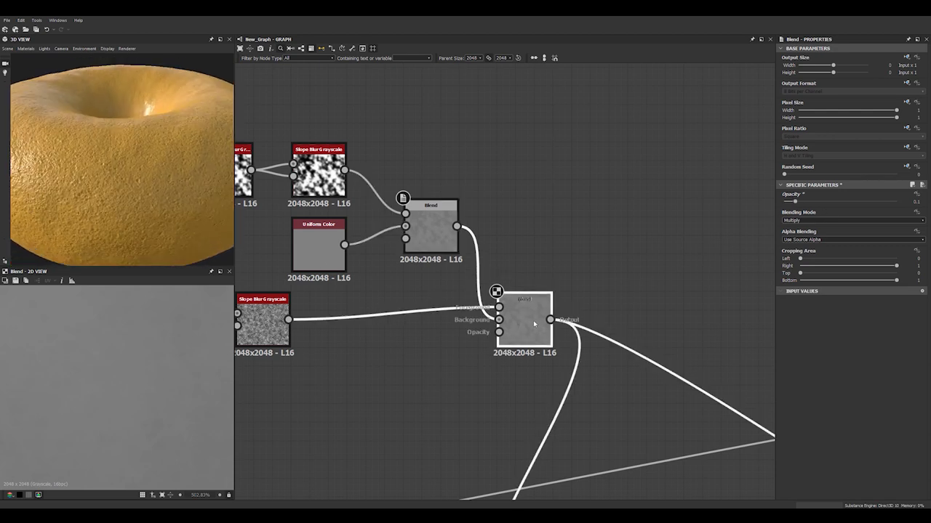
pyautogui.click(533, 320)
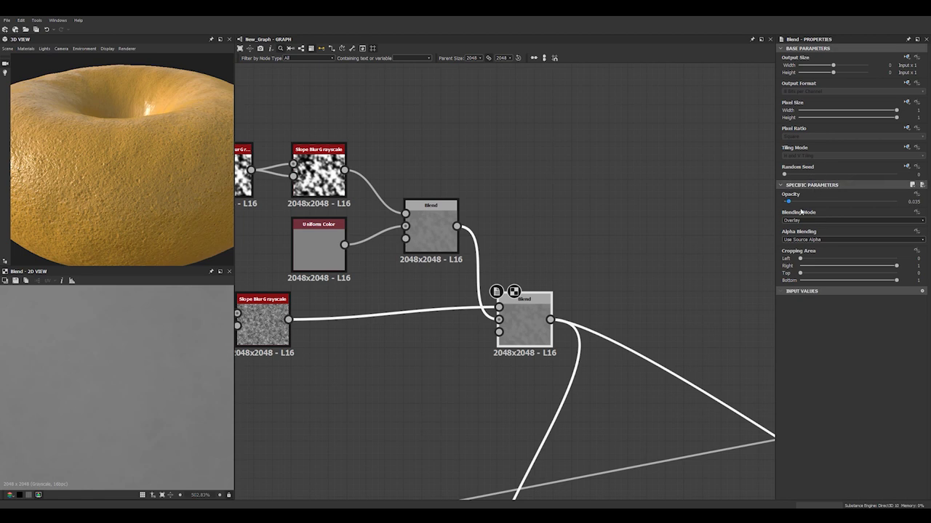
pyautogui.moveTo(788, 202); pyautogui.dragTo(787, 203)
pyautogui.click(915, 202)
pyautogui.write('0.02')
pyautogui.press('Return')
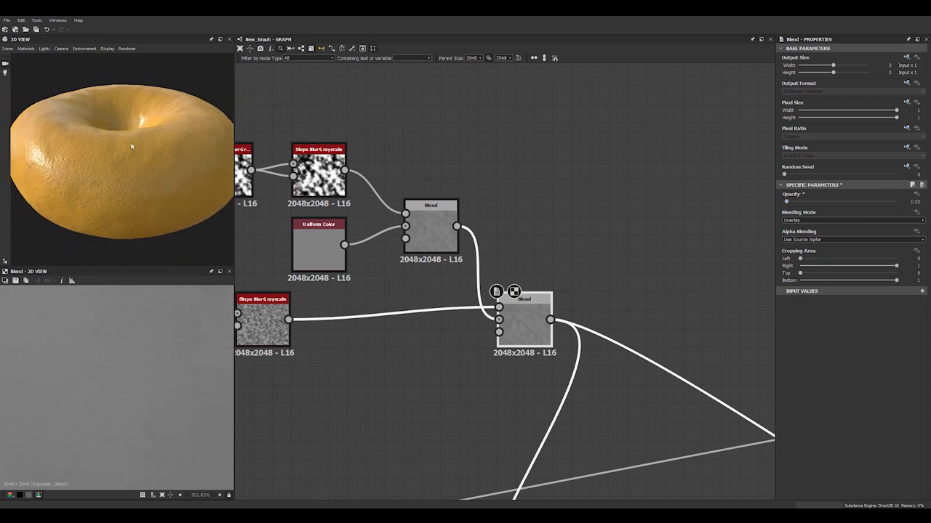
pyautogui.moveTo(133, 146); pyautogui.dragTo(228, 176)
pyautogui.scroll(3, 125, 127)
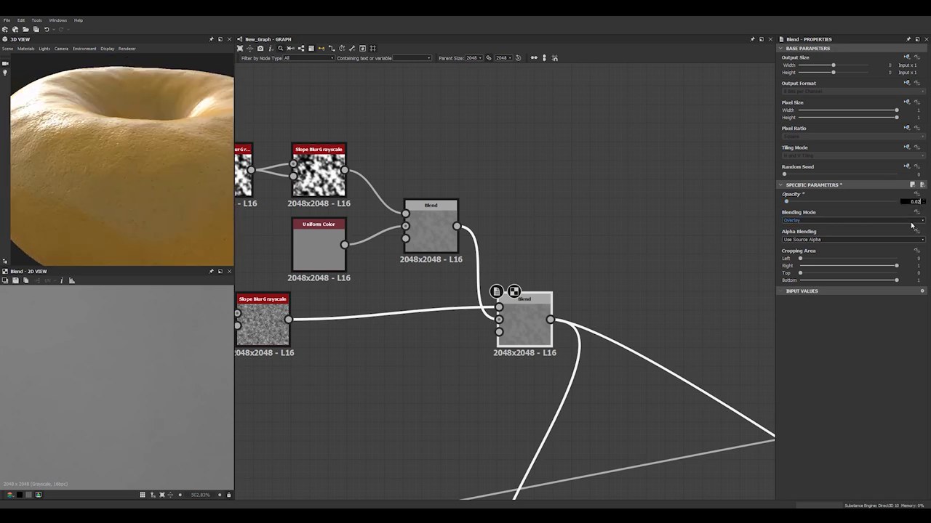
pyautogui.moveTo(146, 149); pyautogui.dragTo(116, 174)
# Step: Move the Uniform Color node beside the Roughness output, set its grayscale value to 0.38, and check the donut's shine
pyautogui.scroll(-5, 524, 198)
pyautogui.moveTo(525, 198); pyautogui.dragTo(291, 151, button='middle')
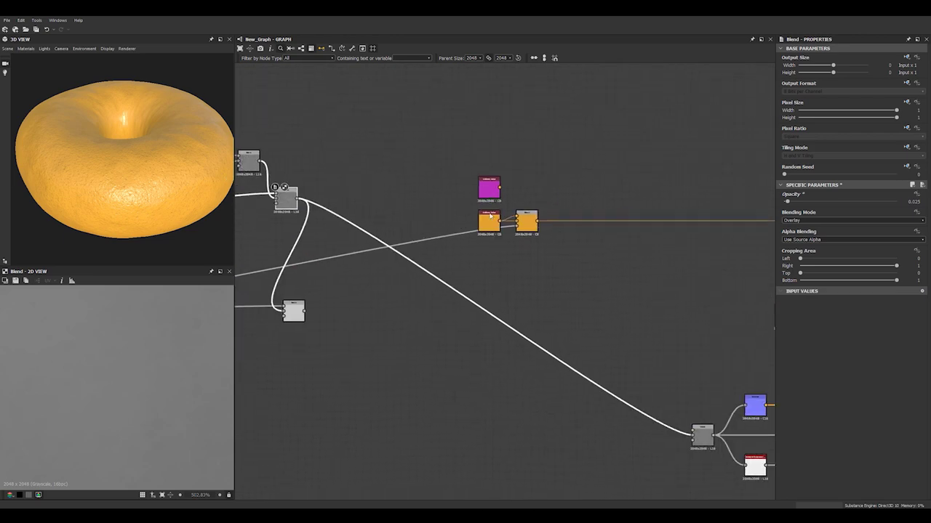
pyautogui.moveTo(756, 239); pyautogui.dragTo(558, 160, button='middle')
pyautogui.scroll(3, 558, 233)
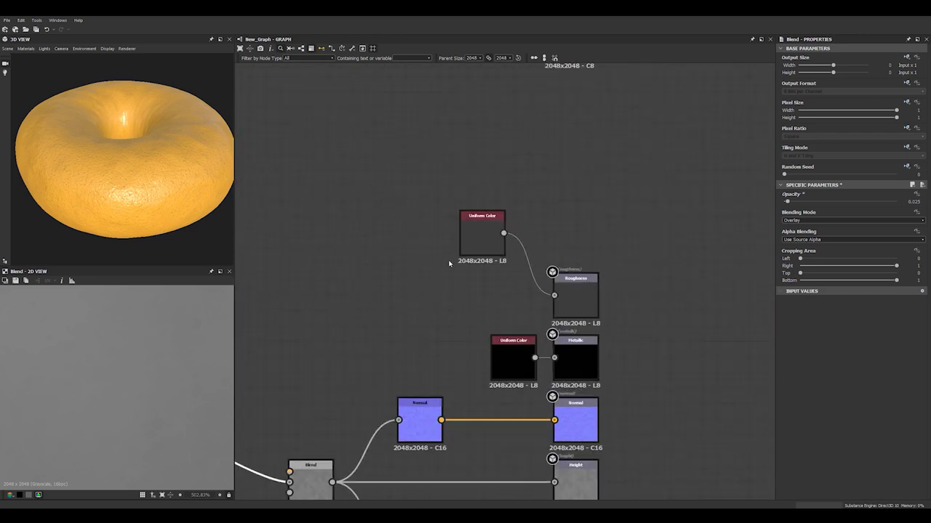
pyautogui.scroll(2, 449, 263)
pyautogui.click(508, 229)
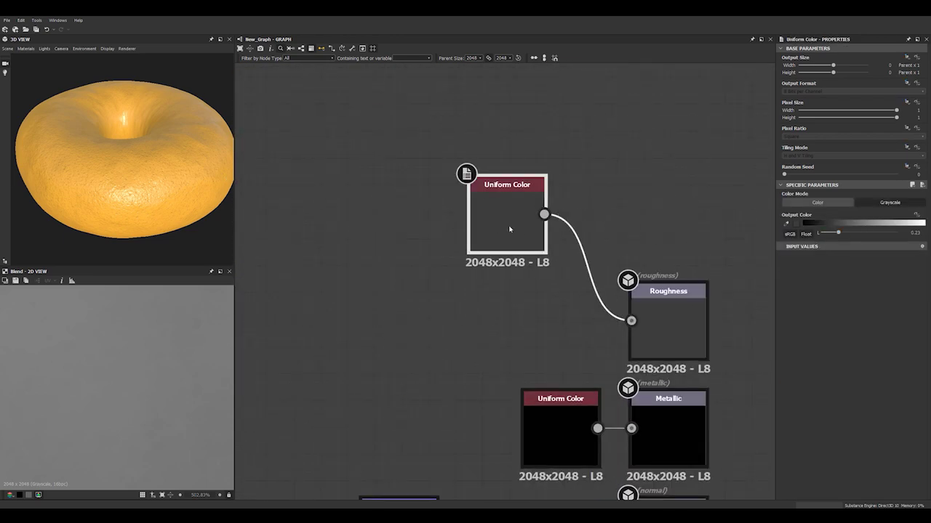
pyautogui.moveTo(509, 229); pyautogui.dragTo(552, 321)
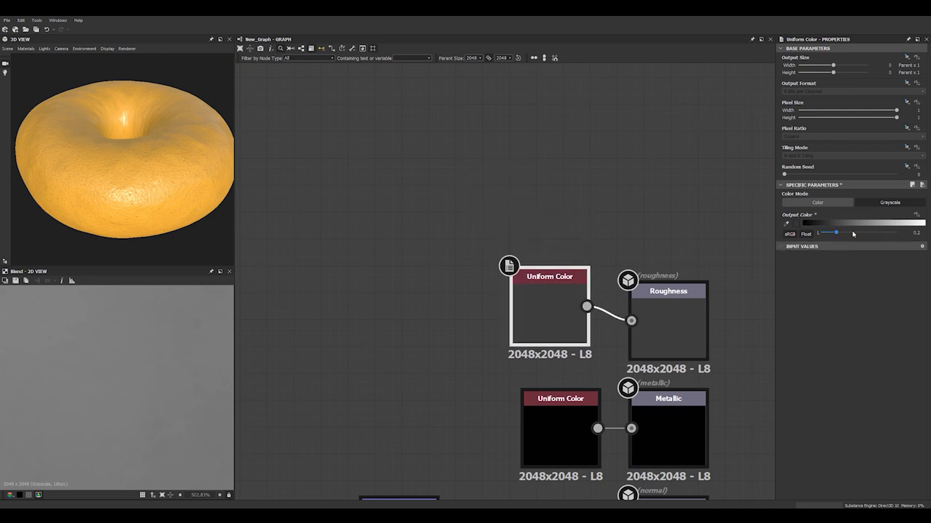
pyautogui.moveTo(853, 233); pyautogui.dragTo(848, 233)
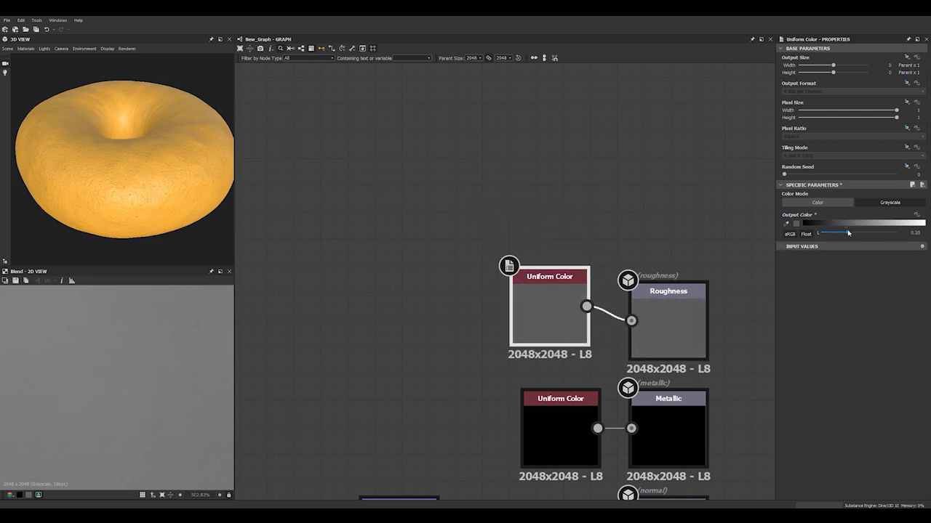
pyautogui.moveTo(165, 156); pyautogui.dragTo(75, 200)
pyautogui.scroll(3, 126, 147)
pyautogui.moveTo(132, 160); pyautogui.dragTo(106, 182)
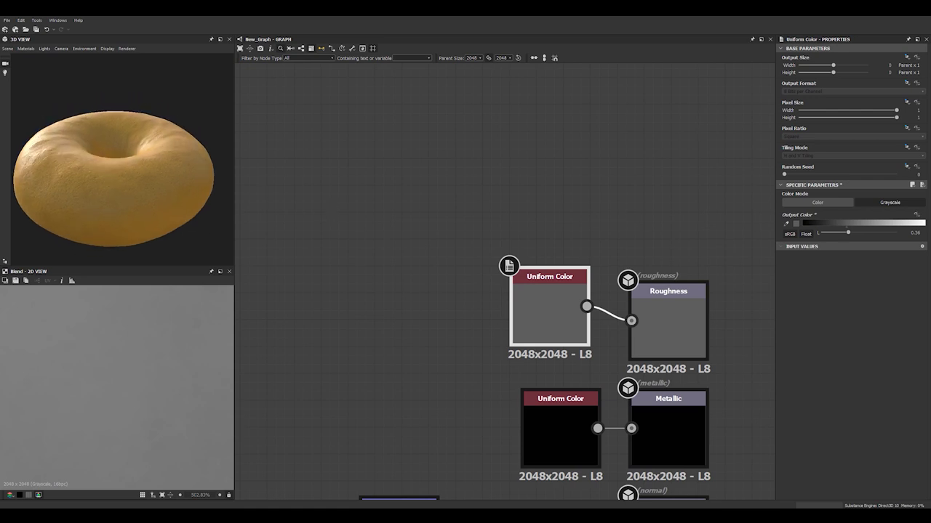
# Step: Insert another Blend node after the Overlay Blend in the donut's height chain
pyautogui.scroll(-4, 511, 272)
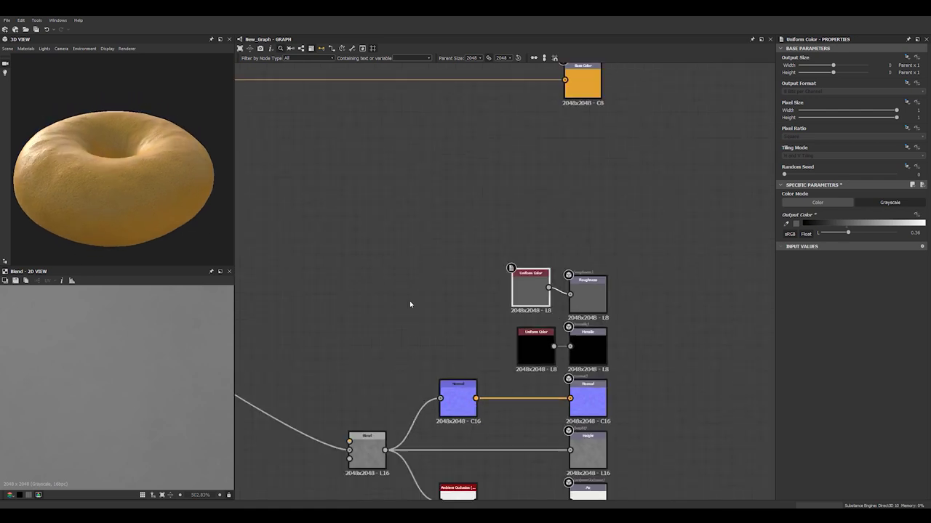
pyautogui.moveTo(410, 304); pyautogui.dragTo(618, 225, button='middle')
pyautogui.scroll(-5, 371, 268)
pyautogui.moveTo(338, 257); pyautogui.dragTo(666, 279, button='middle')
pyautogui.moveTo(480, 249); pyautogui.dragTo(396, 313, button='middle')
pyautogui.scroll(2, 436, 267)
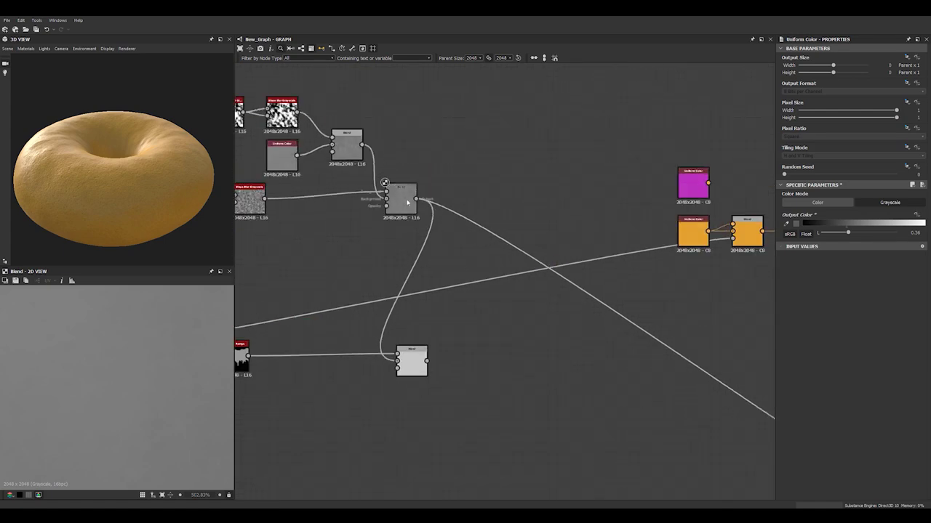
pyautogui.click(399, 194)
pyautogui.press('space')
pyautogui.write('bl')
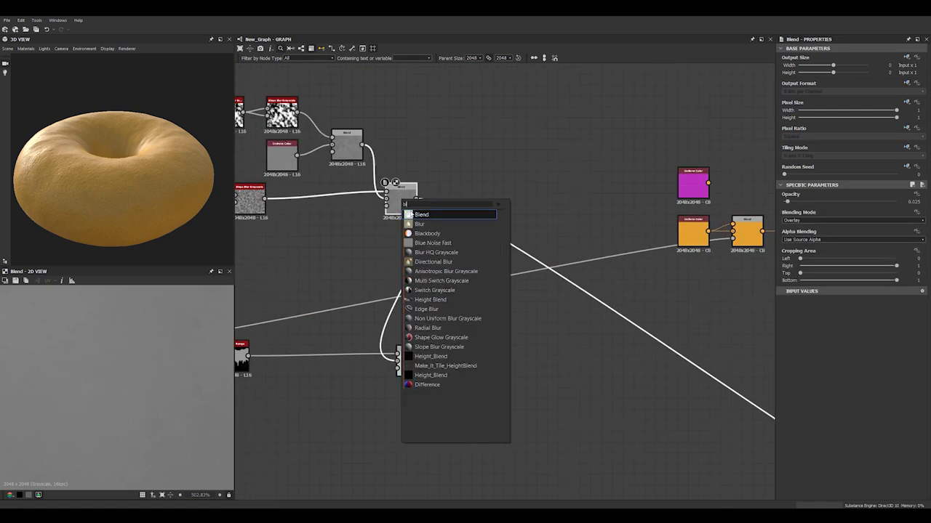
pyautogui.press('Return')
# Step: Add a Fractal Sum Base node above the new Blend and connect it to the Blend's Foreground
pyautogui.scroll(5, 432, 176)
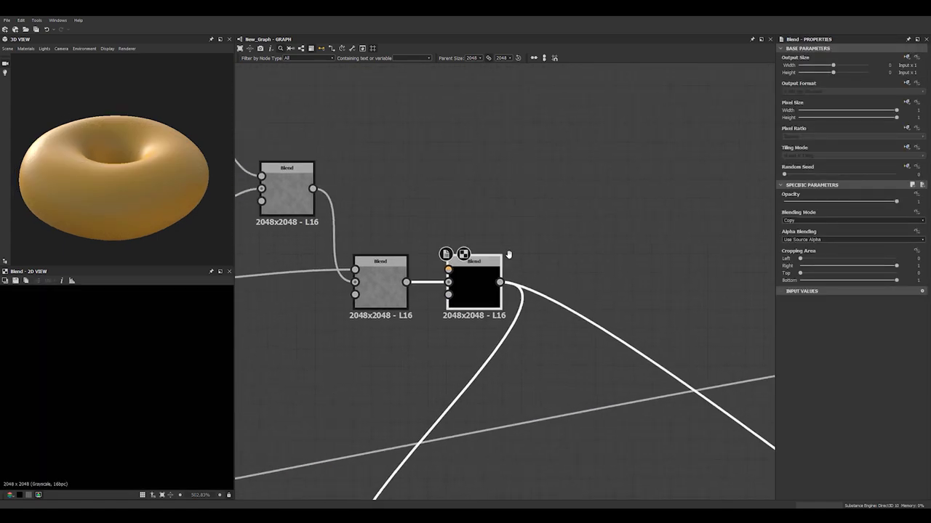
pyautogui.press('space')
pyautogui.write('frac')
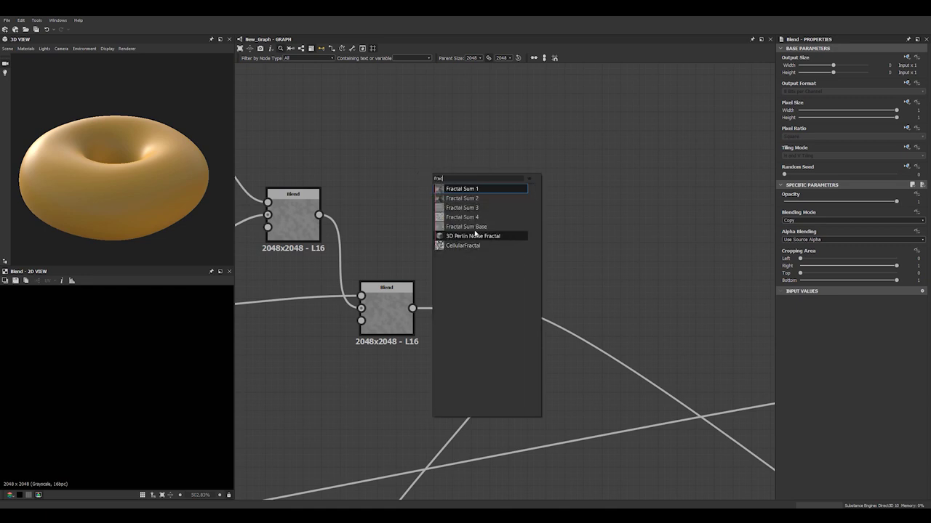
pyautogui.click(455, 227)
pyautogui.scroll(3, 440, 231)
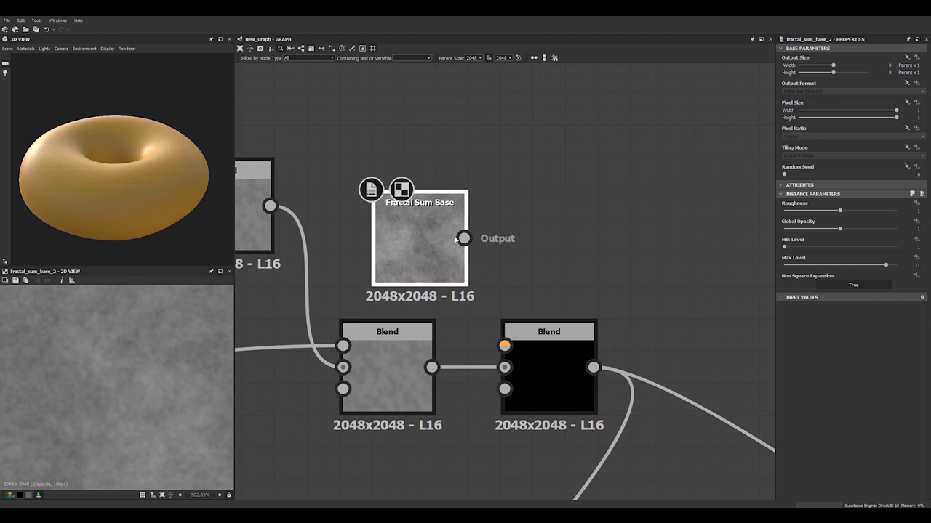
pyautogui.moveTo(464, 238); pyautogui.dragTo(504, 346)
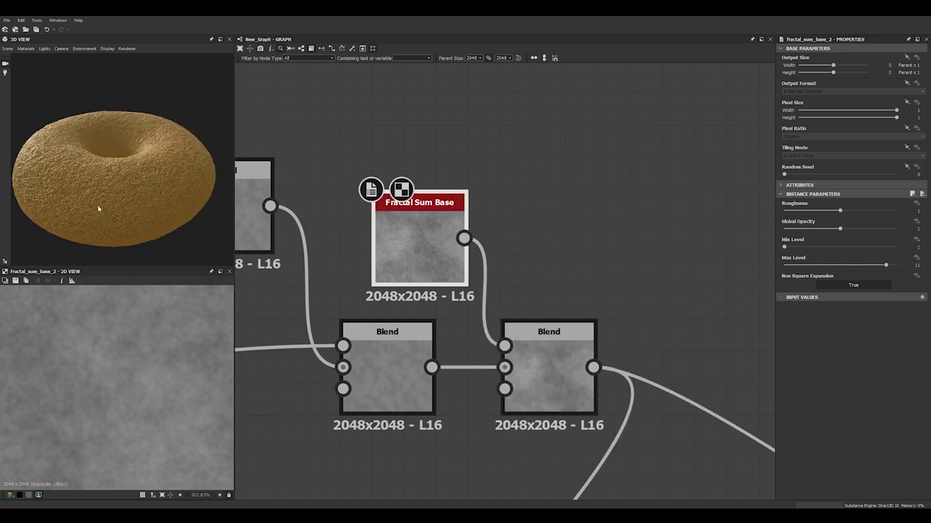
# Step: Set the newest Blend's mode to Overlay and reduce its Opacity to about 0.06
pyautogui.scroll(5, 144, 214)
pyautogui.click(538, 401)
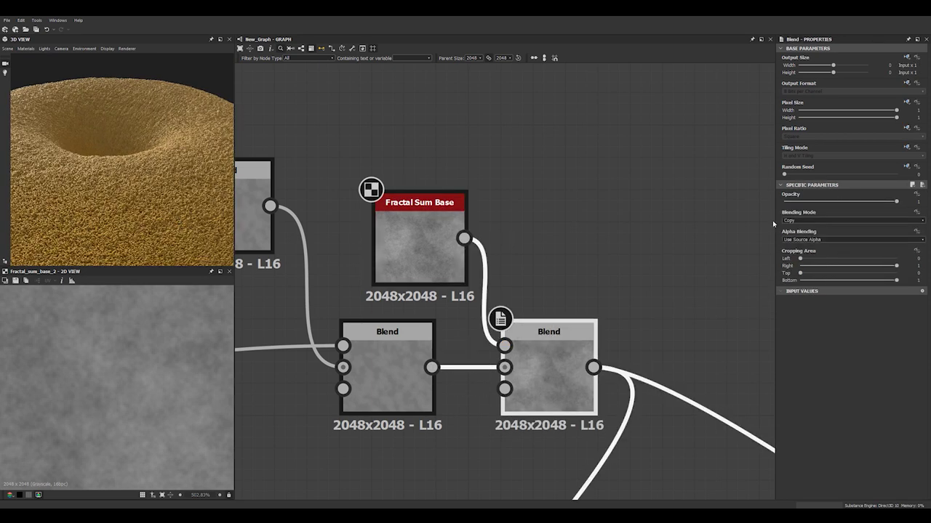
pyautogui.click(791, 220)
pyautogui.click(792, 279)
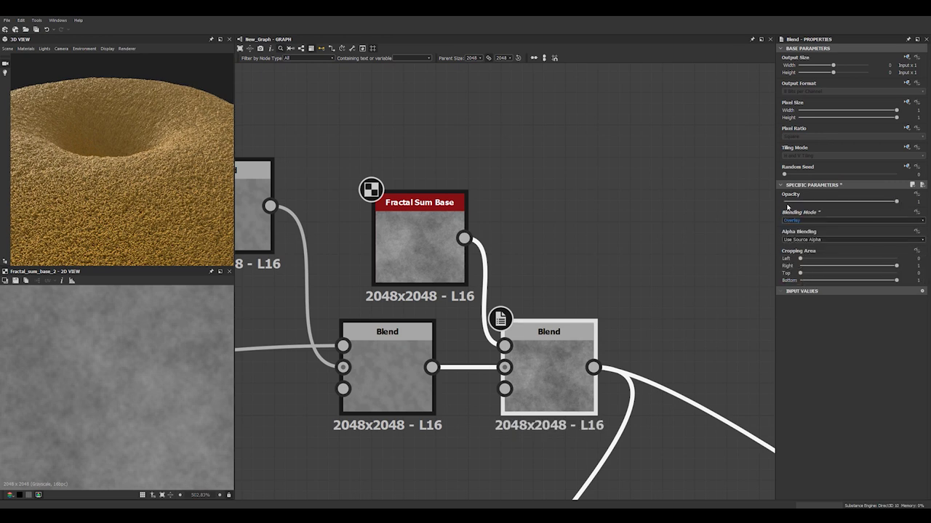
pyautogui.moveTo(788, 204); pyautogui.dragTo(788, 204)
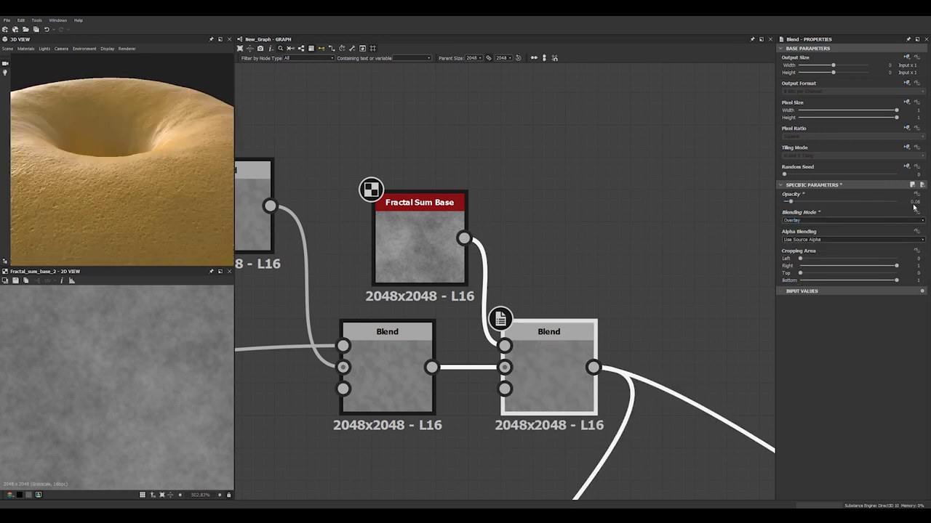
# Step: Fine-tune the Opacity of the Fractal Sum Base Blend to 0.09 while checking the donut up close and from the side
pyautogui.scroll(-4, 142, 177)
pyautogui.moveTo(143, 177); pyautogui.dragTo(114, 208)
pyautogui.scroll(6, 118, 206)
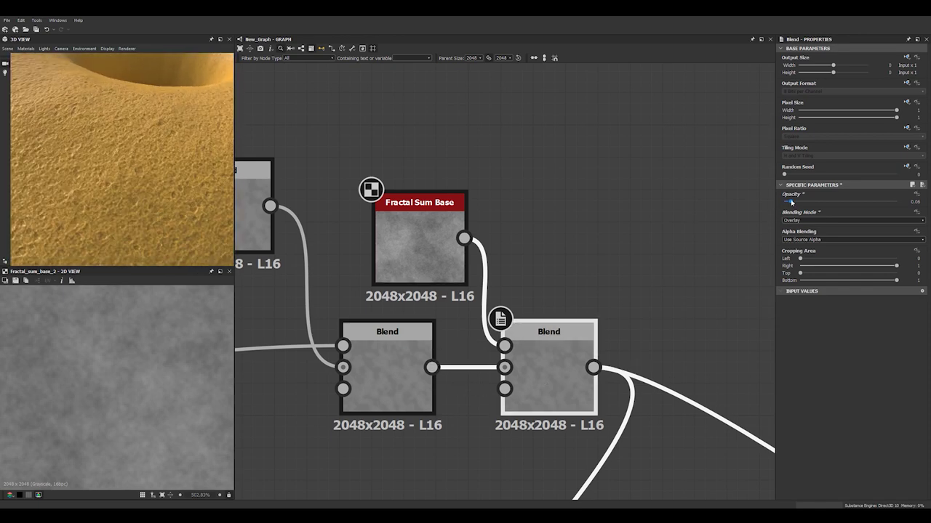
pyautogui.moveTo(806, 200); pyautogui.dragTo(785, 199)
pyautogui.moveTo(791, 200); pyautogui.dragTo(792, 200)
pyautogui.scroll(-4, 84, 192)
pyautogui.moveTo(84, 192); pyautogui.dragTo(126, 126)
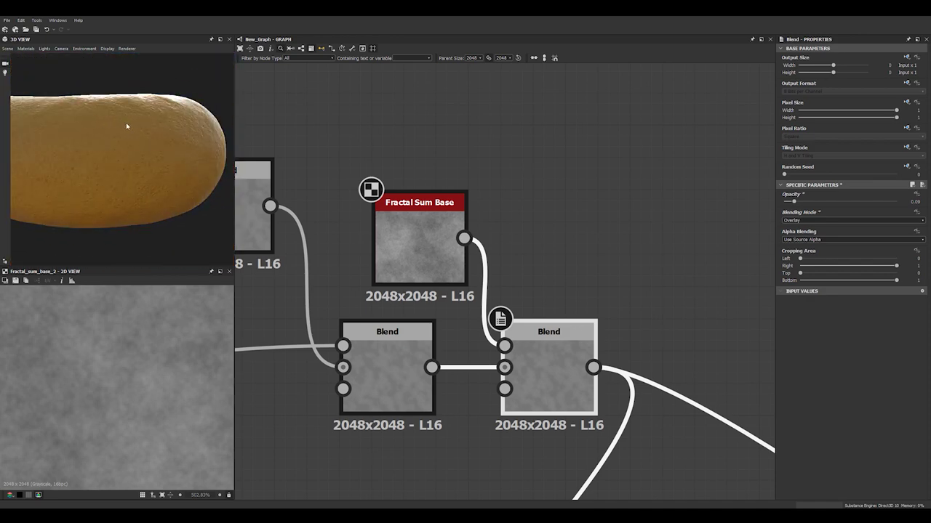
# Step: Reposition the glaze drip Blend and connect its output to the Background of the final Blend feeding the material outputs
pyautogui.scroll(-8, 627, 209)
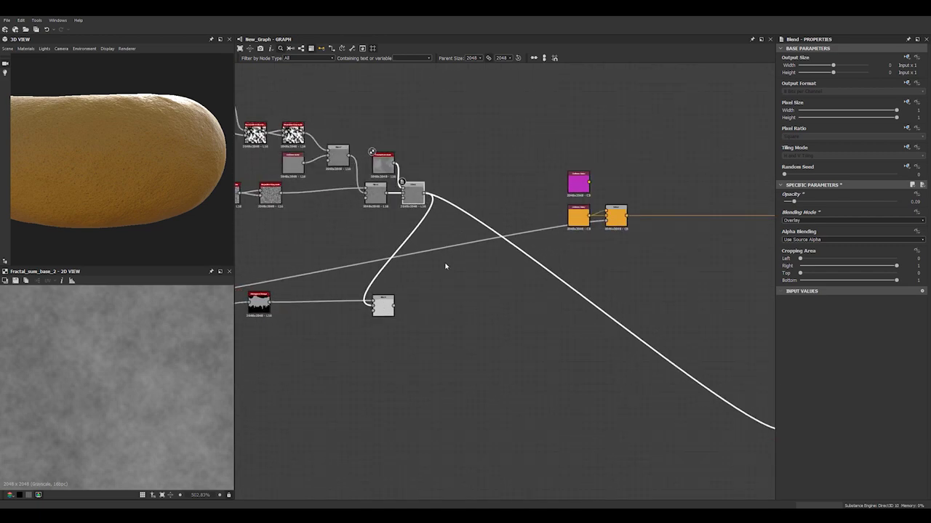
pyautogui.moveTo(386, 307); pyautogui.dragTo(472, 303)
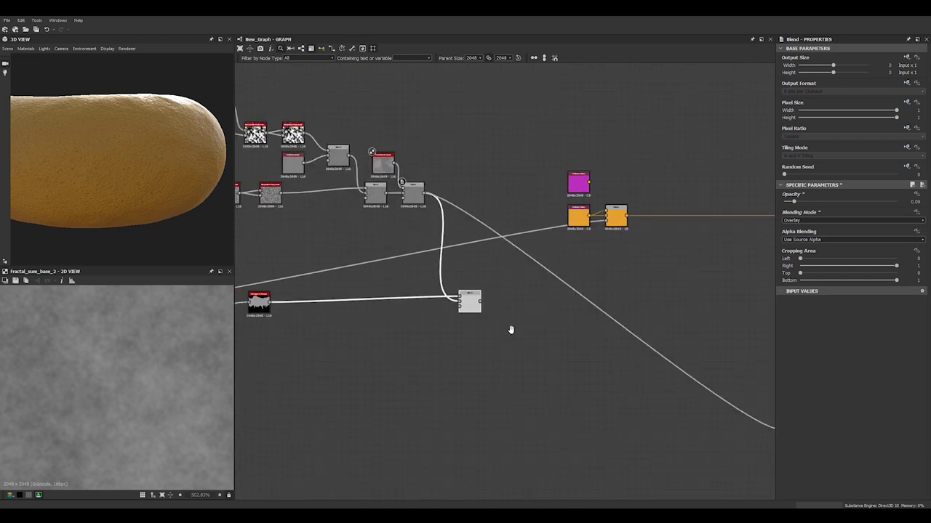
pyautogui.moveTo(511, 326); pyautogui.dragTo(307, 224, button='middle')
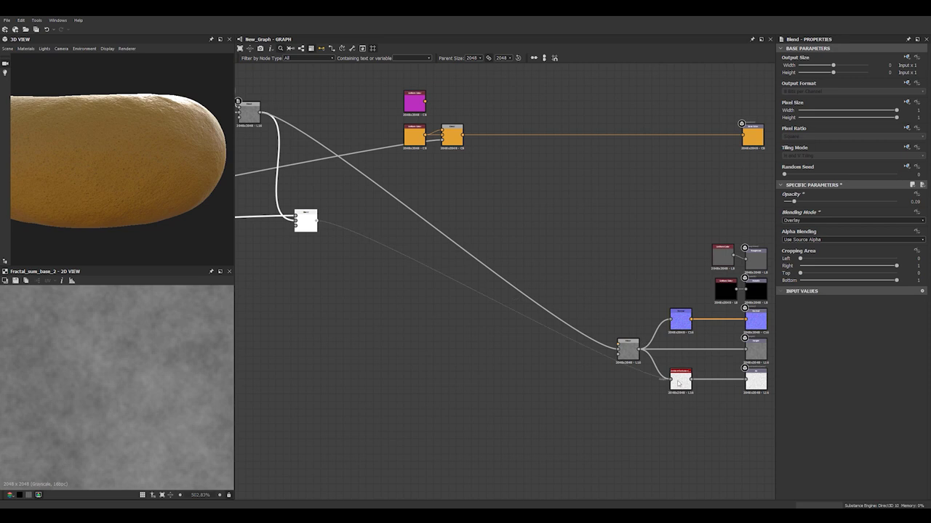
pyautogui.moveTo(619, 352); pyautogui.dragTo(618, 350)
# Step: Examine how the dough noise affects the glaze drips on the donut and preview the glaze Blend's output
pyautogui.moveTo(118, 133); pyautogui.dragTo(185, 178)
pyautogui.moveTo(155, 166); pyautogui.dragTo(168, 185, button='middle')
pyautogui.scroll(3, 175, 187)
pyautogui.moveTo(193, 188); pyautogui.dragTo(191, 207)
pyautogui.scroll(4, 192, 185)
pyautogui.moveTo(323, 242); pyautogui.dragTo(435, 269, button='middle')
pyautogui.scroll(3, 433, 269)
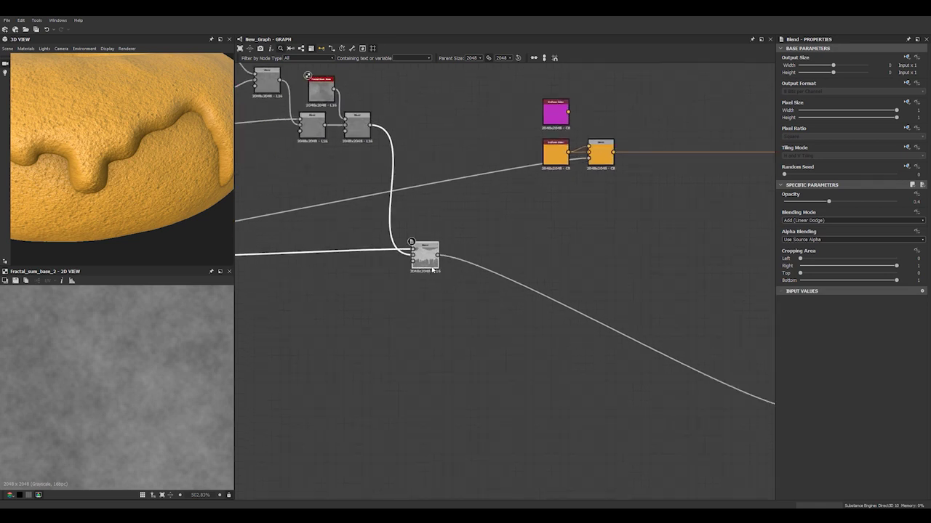
pyautogui.doubleClick(433, 269)
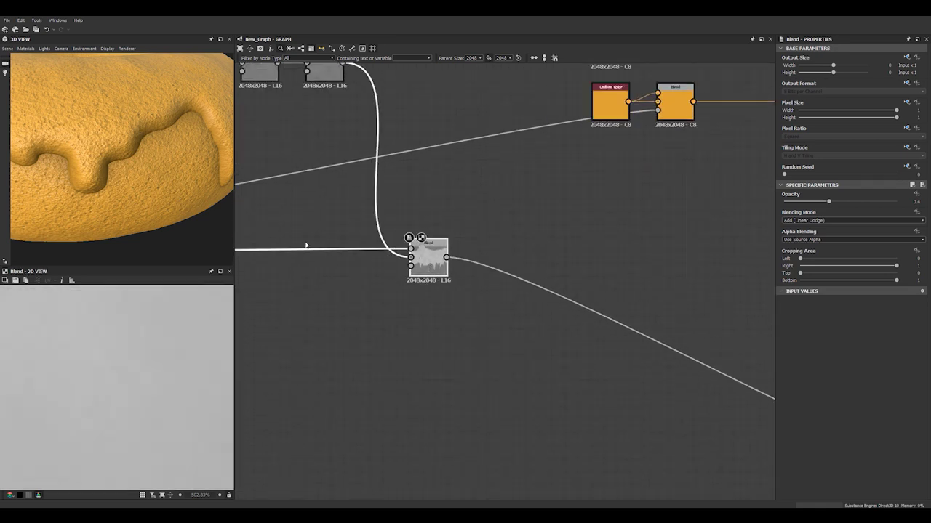
pyautogui.moveTo(322, 237); pyautogui.dragTo(485, 252, button='middle')
pyautogui.moveTo(111, 125); pyautogui.dragTo(185, 164)
pyautogui.moveTo(486, 294); pyautogui.dragTo(548, 341, button='middle')
pyautogui.click(554, 315)
pyautogui.press('space')
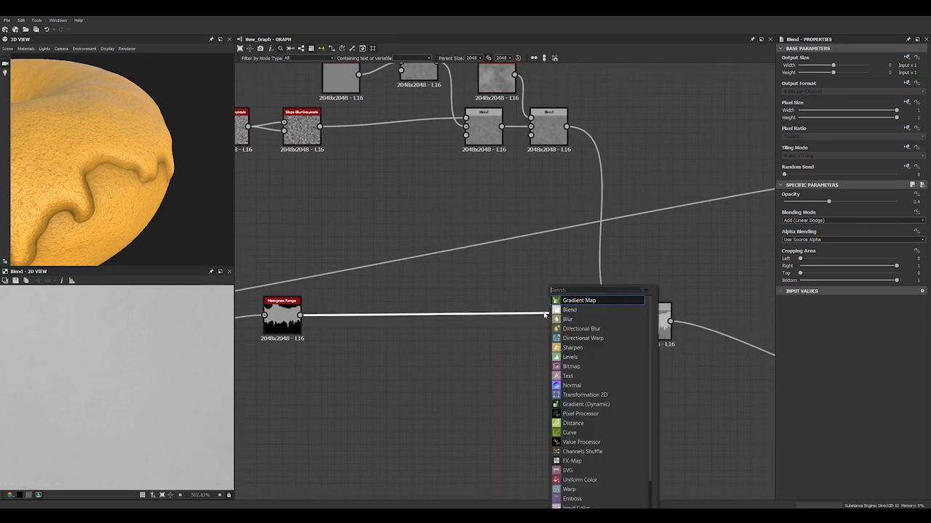
pyautogui.write('non')
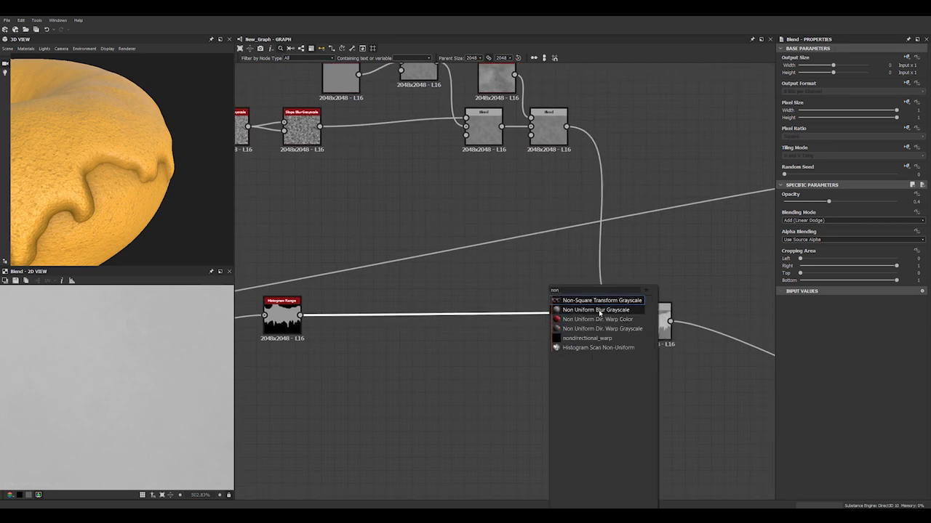
pyautogui.click(597, 310)
pyautogui.hotkey('ctrl', 'z')
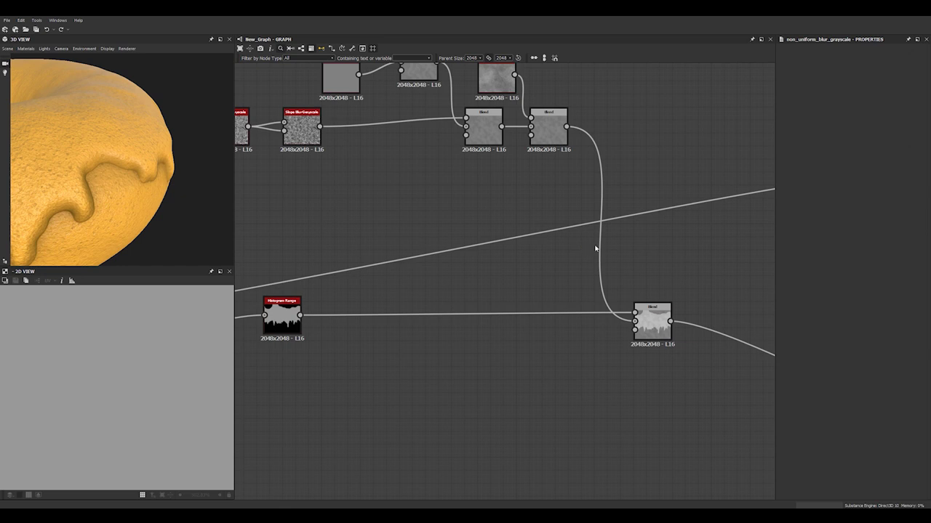
# Step: Insert a Non Uniform Blur Grayscale between the dough noise chain and the glaze Blend, with the Histogram Range mask as its second input
pyautogui.press('space')
pyautogui.write('non')
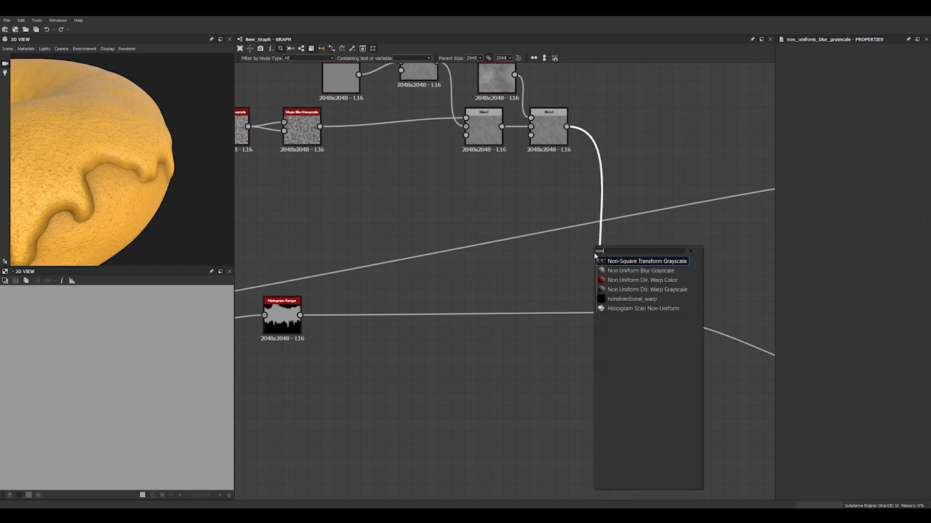
pyautogui.click(651, 272)
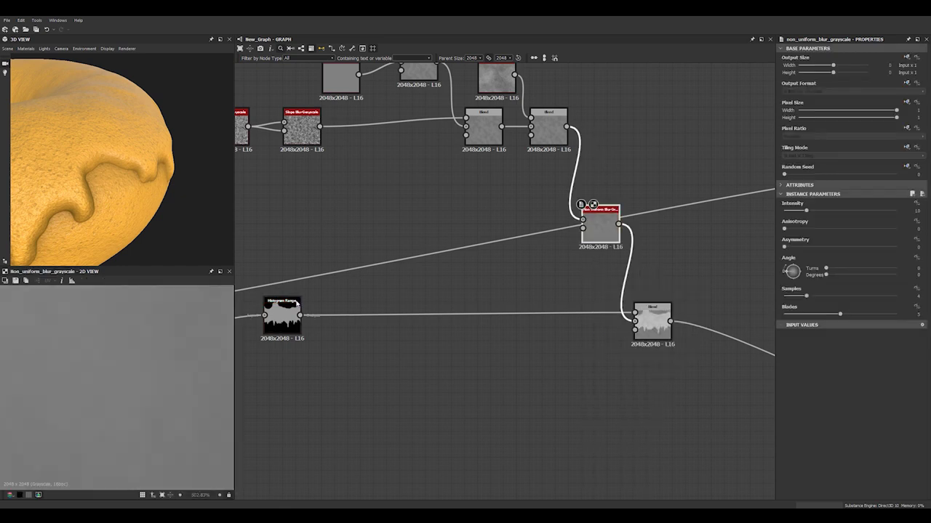
pyautogui.moveTo(301, 292); pyautogui.dragTo(372, 294, button='middle')
pyautogui.scroll(-1, 445, 289)
pyautogui.moveTo(605, 251); pyautogui.dragTo(648, 254)
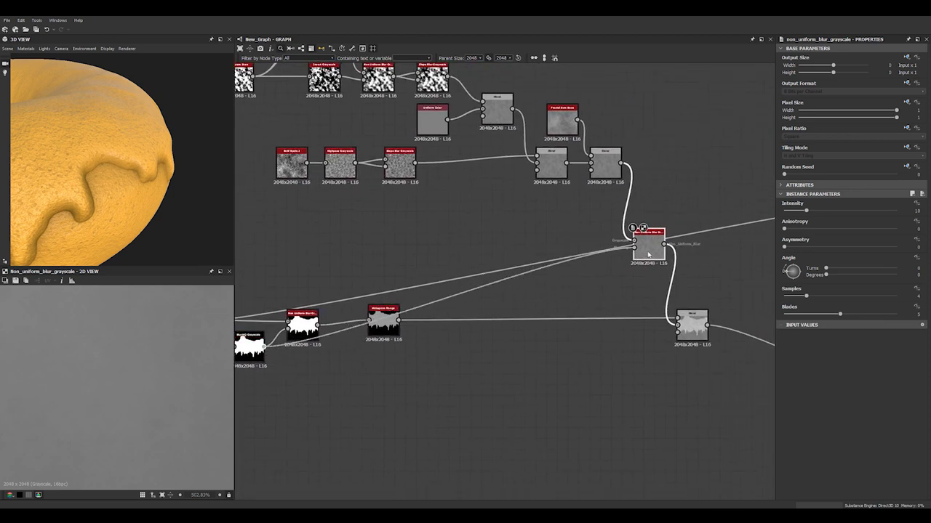
# Step: Set the Non Uniform Blur Grayscale's Samples to 5 and its Intensity to 2.1, judging the glaze up close
pyautogui.scroll(-3, 138, 175)
pyautogui.scroll(4, 140, 182)
pyautogui.moveTo(120, 186); pyautogui.dragTo(154, 208)
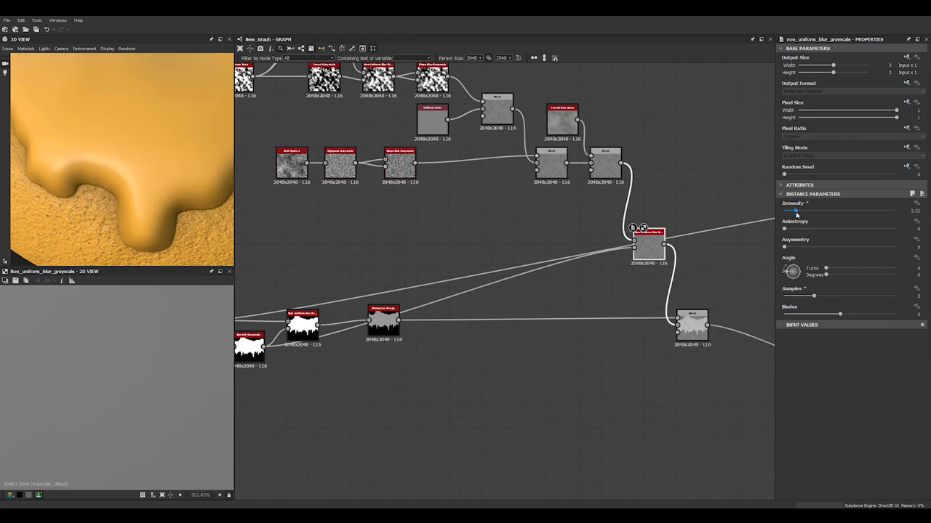
pyautogui.moveTo(785, 212); pyautogui.dragTo(788, 212)
# Step: Inspect the glaze from above and raise the Non Uniform Blur Grayscale's Intensity to 5.16
pyautogui.scroll(-5, 196, 209)
pyautogui.moveTo(195, 209); pyautogui.dragTo(172, 189)
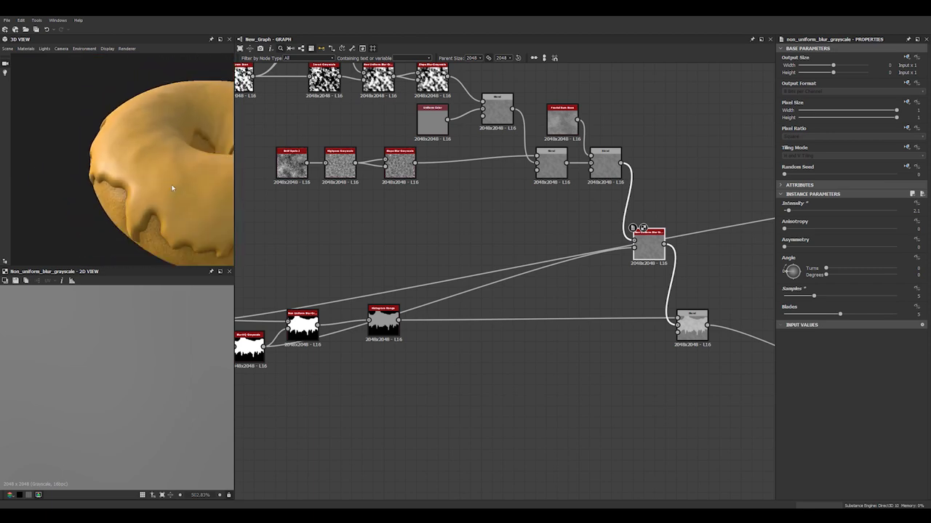
pyautogui.moveTo(172, 189); pyautogui.dragTo(157, 192, button='middle')
pyautogui.moveTo(156, 191); pyautogui.dragTo(59, 135)
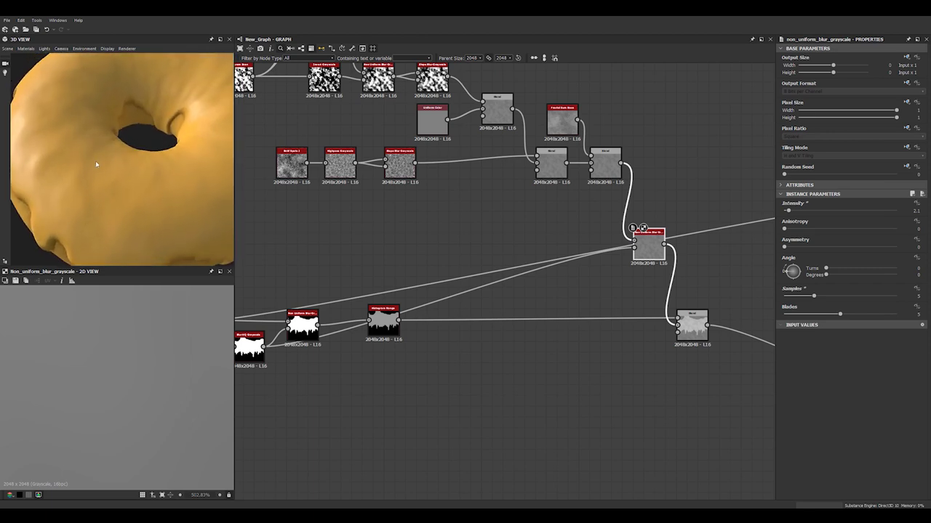
pyautogui.moveTo(96, 164); pyautogui.dragTo(98, 159)
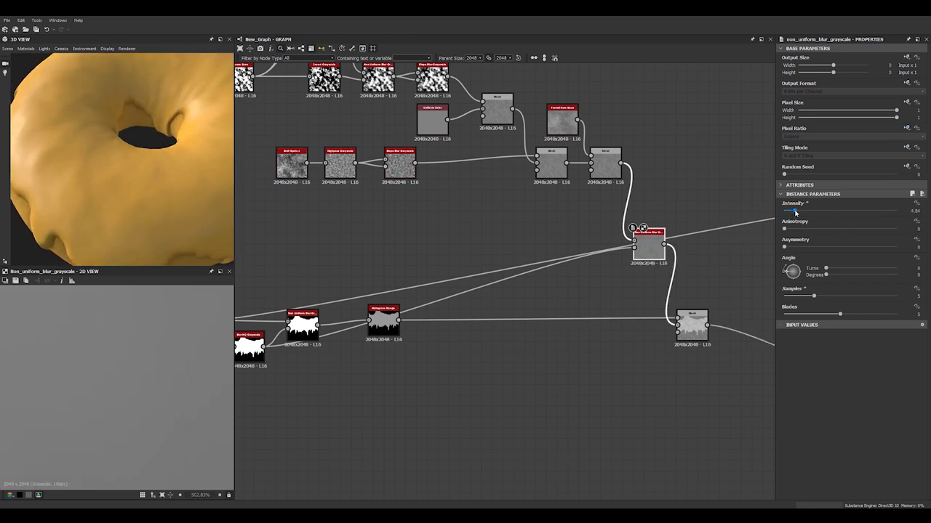
pyautogui.moveTo(795, 213); pyautogui.dragTo(797, 214)
pyautogui.scroll(-5, 151, 220)
pyautogui.moveTo(152, 221); pyautogui.dragTo(258, 171)
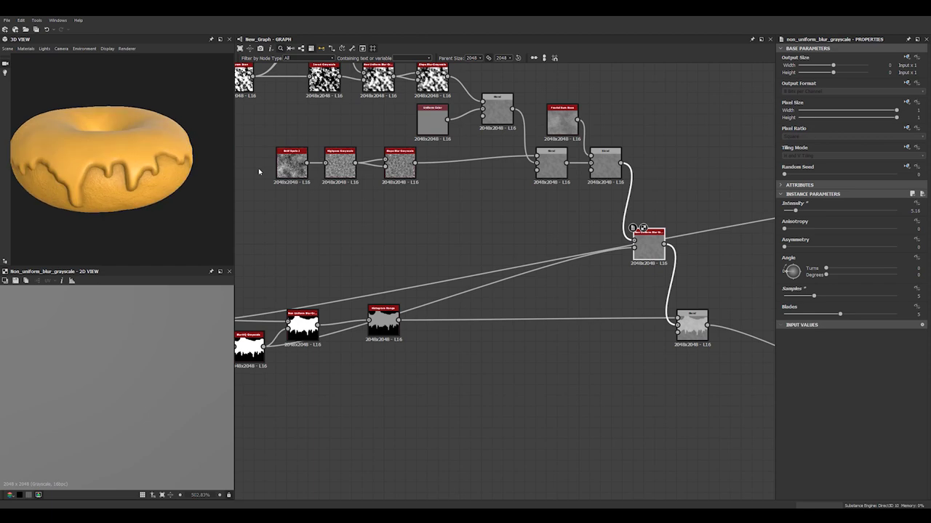
pyautogui.moveTo(106, 124); pyautogui.dragTo(139, 154)
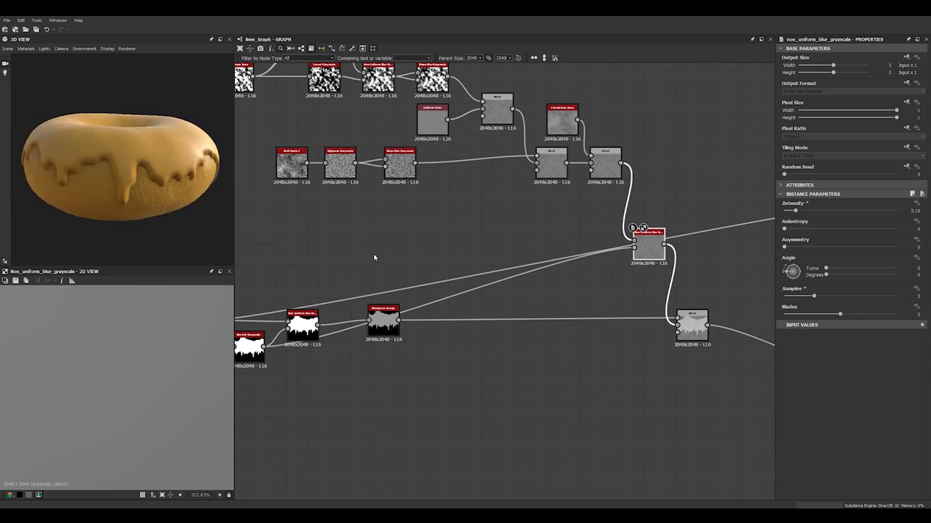
# Step: Lower the Opacity of the glaze height Blend to 0.24 while checking the drips up close and from afar
pyautogui.moveTo(376, 271); pyautogui.dragTo(430, 266, button='middle')
pyautogui.moveTo(576, 311); pyautogui.dragTo(498, 262, button='middle')
pyautogui.scroll(4, 658, 262)
pyautogui.click(666, 270)
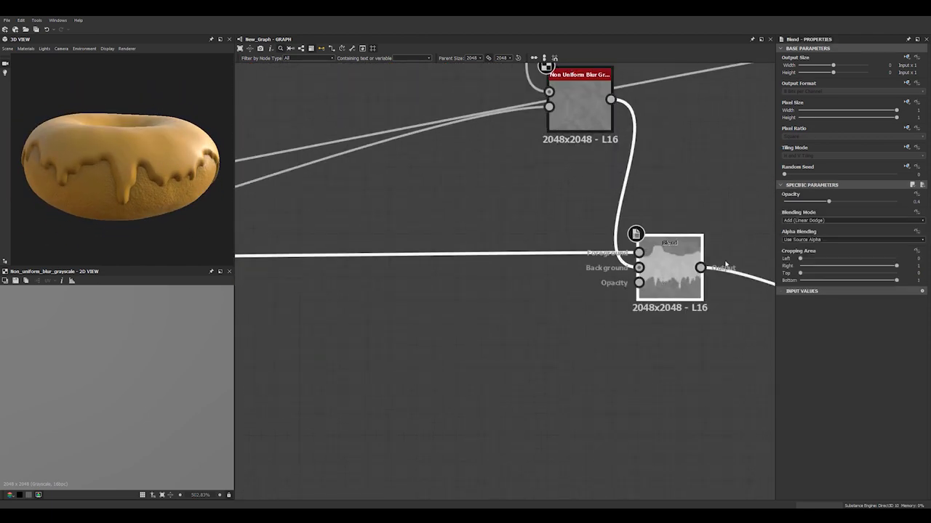
pyautogui.moveTo(201, 204); pyautogui.dragTo(164, 196)
pyautogui.moveTo(164, 195); pyautogui.dragTo(224, 194, button='right')
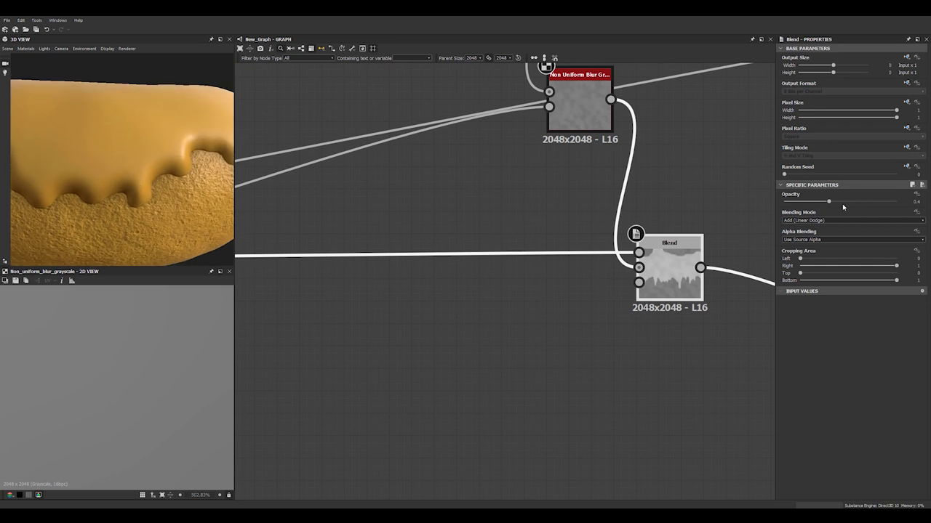
pyautogui.moveTo(828, 203); pyautogui.dragTo(806, 208)
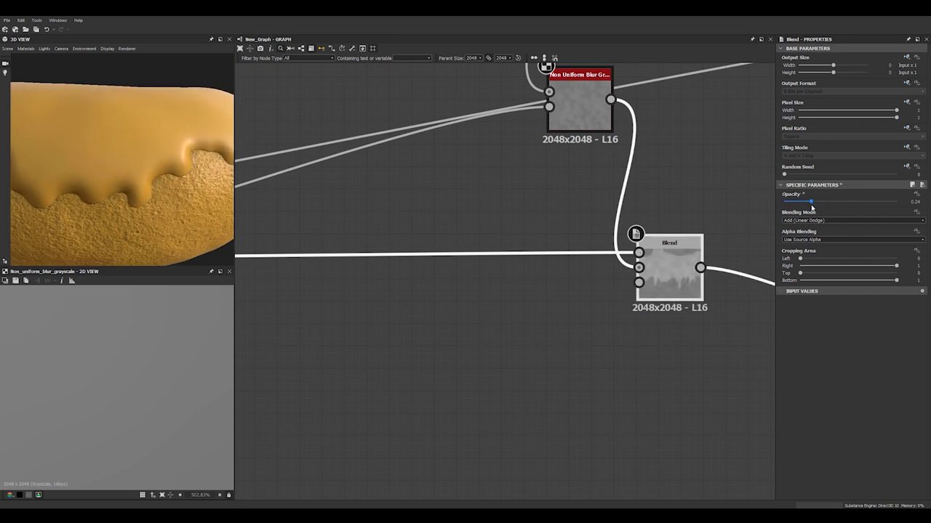
pyautogui.scroll(-6, 206, 150)
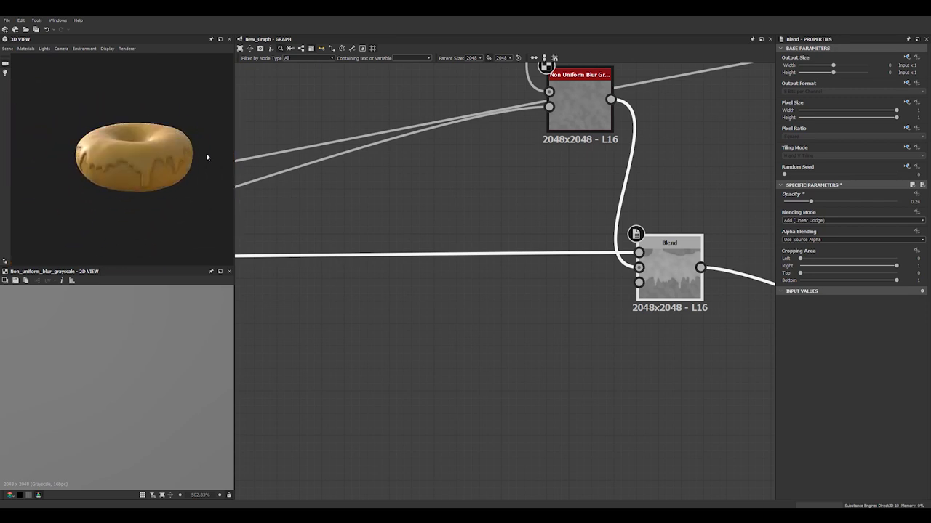
# Step: Connect the purple Uniform Color to the color Blend's Foreground and check the tinted glaze on the donut
pyautogui.scroll(-5, 617, 205)
pyautogui.moveTo(617, 205); pyautogui.dragTo(429, 220, button='middle')
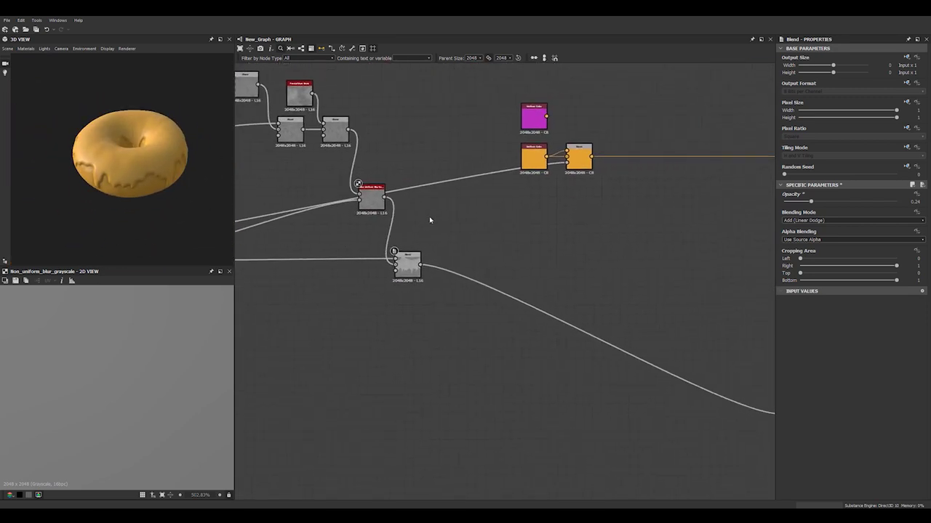
pyautogui.moveTo(565, 143); pyautogui.dragTo(576, 151)
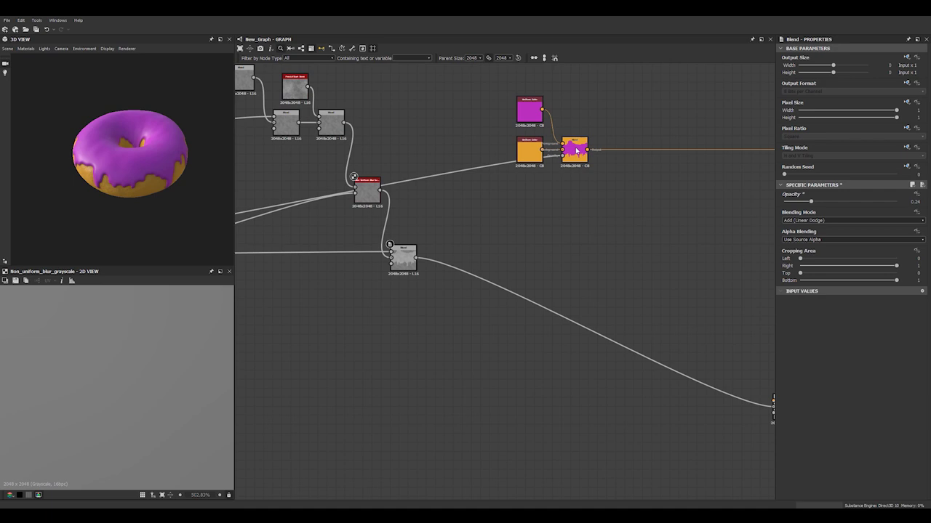
pyautogui.moveTo(85, 178)
pyautogui.mouseDown()
pyautogui.moveTo(156, 162)
pyautogui.moveTo(234, 186)
pyautogui.moveTo(175, 219)
pyautogui.moveTo(74, 171)
pyautogui.mouseUp()
pyautogui.scroll(3, 156, 162)
pyautogui.scroll(5, 119, 178)
# Step: Use the Histogram Range output as the color Blend's Opacity mask
pyautogui.moveTo(238, 251); pyautogui.dragTo(349, 288, button='middle')
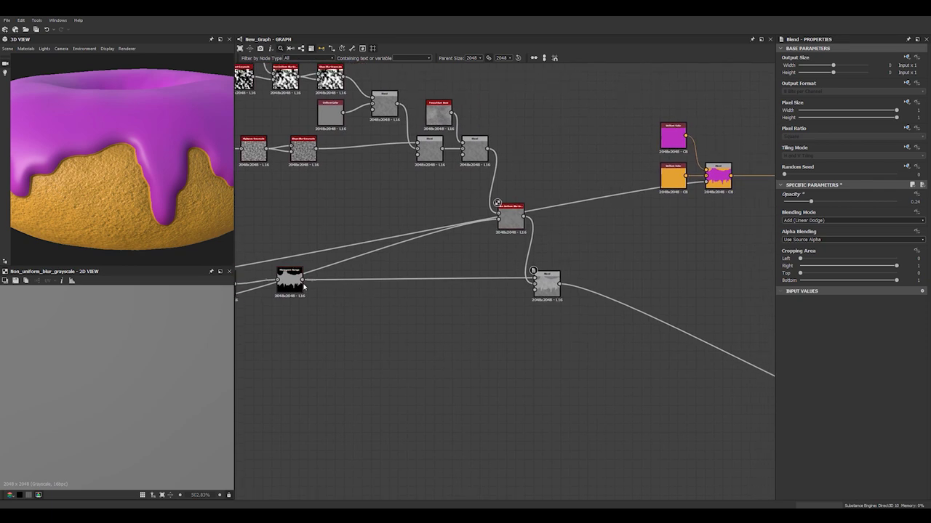
pyautogui.moveTo(720, 216); pyautogui.dragTo(706, 182)
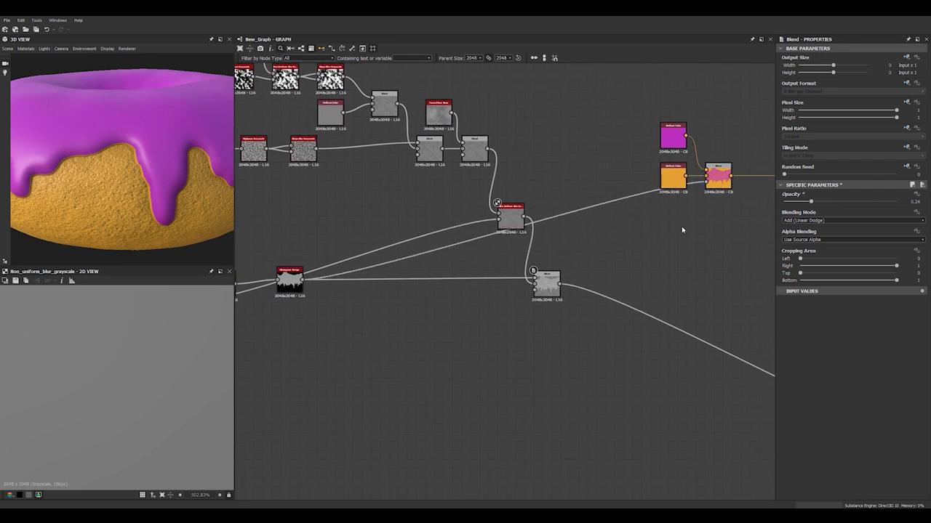
# Step: Insert a Histogram Scan between the Histogram Range and the color Blend's mask input and set its Position to 0.99
pyautogui.click(459, 242)
pyautogui.press('space')
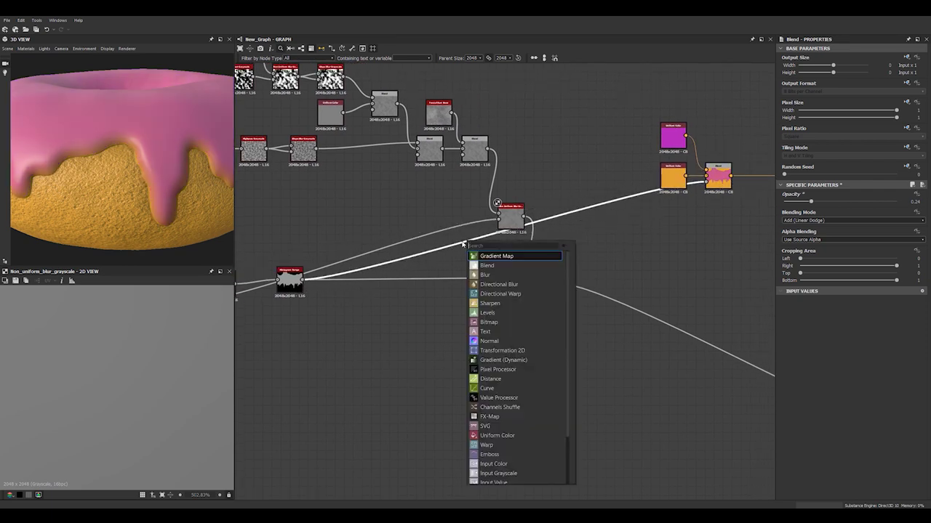
pyautogui.write('his')
pyautogui.click(512, 266)
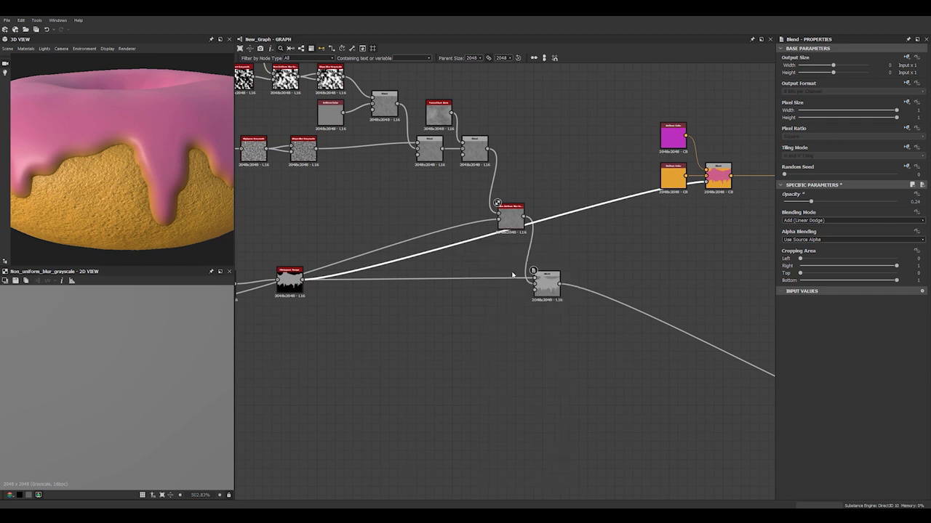
pyautogui.moveTo(500, 232); pyautogui.dragTo(674, 237)
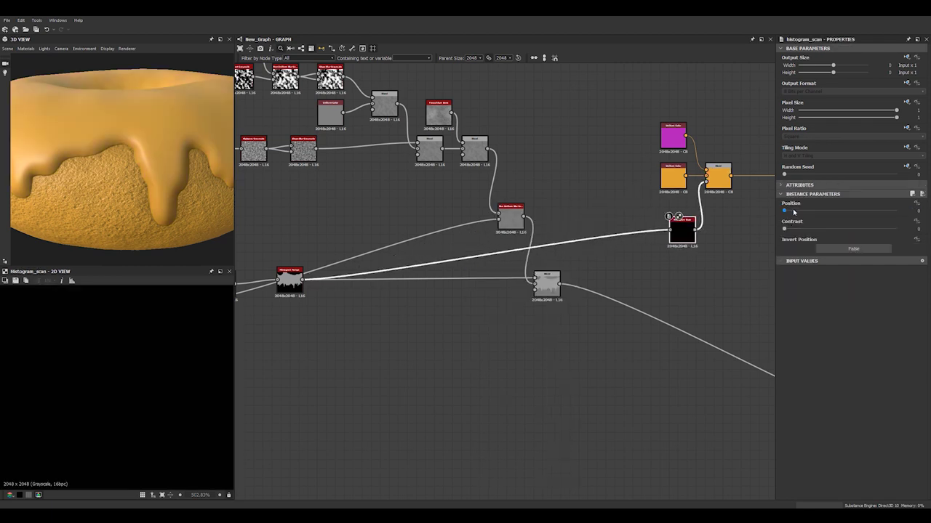
pyautogui.moveTo(793, 212); pyautogui.dragTo(921, 212)
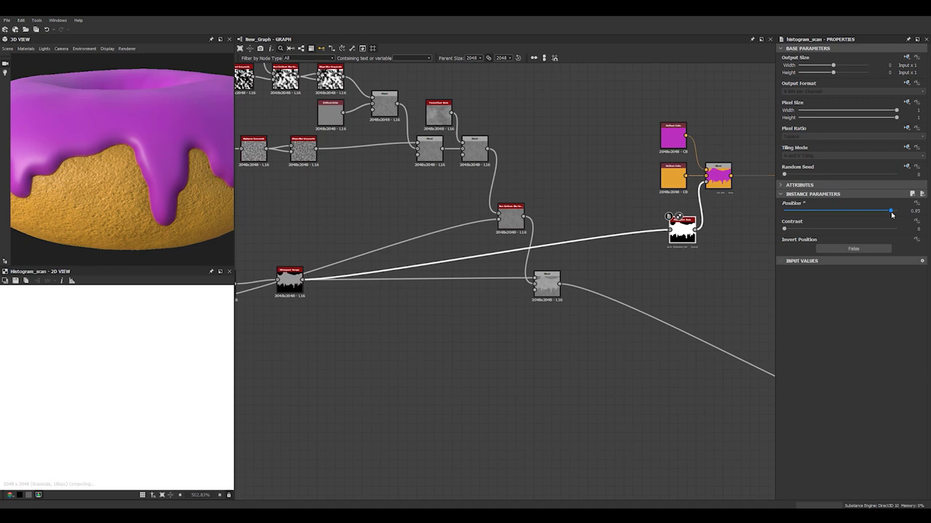
# Step: Examine the color border between glaze and dough up close and around the whole donut
pyautogui.moveTo(80, 169); pyautogui.dragTo(224, 221)
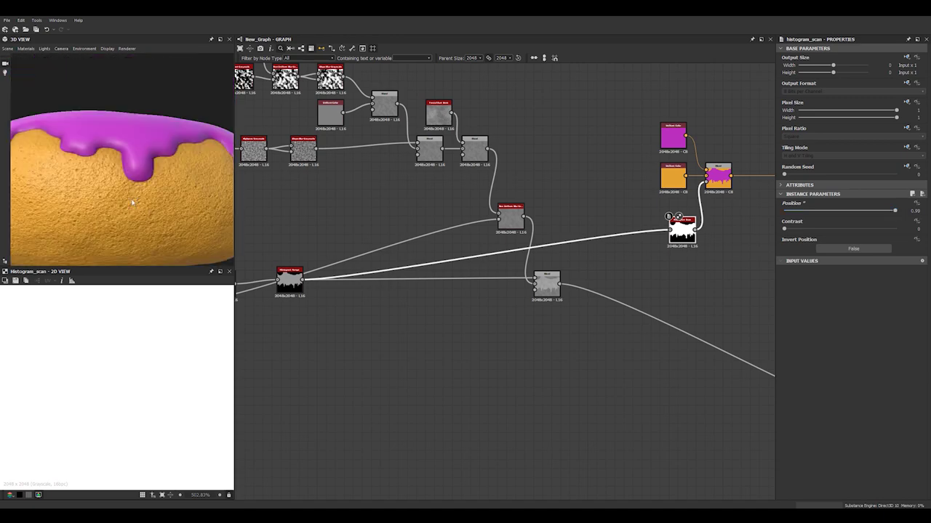
pyautogui.scroll(3, 89, 199)
pyautogui.moveTo(89, 199); pyautogui.dragTo(148, 212)
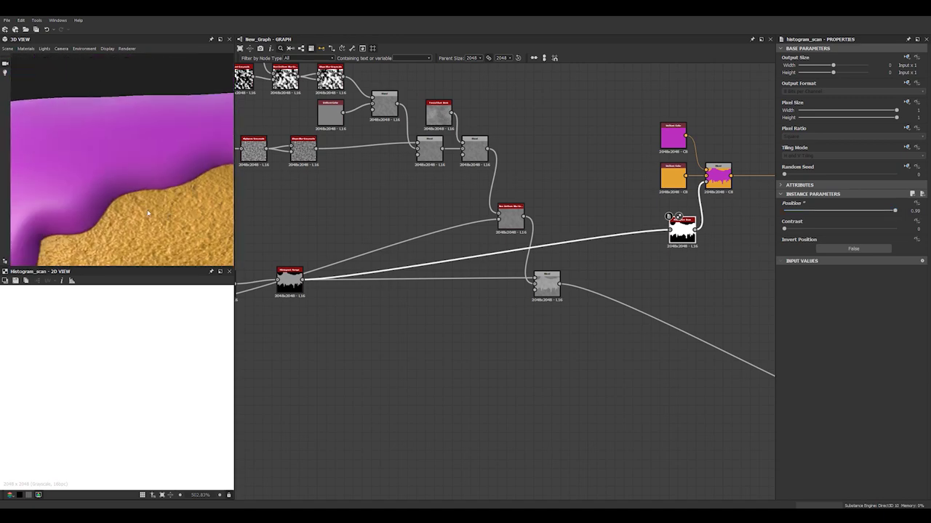
pyautogui.scroll(1, 149, 210)
pyautogui.scroll(-4, 149, 210)
pyautogui.scroll(-5, 156, 202)
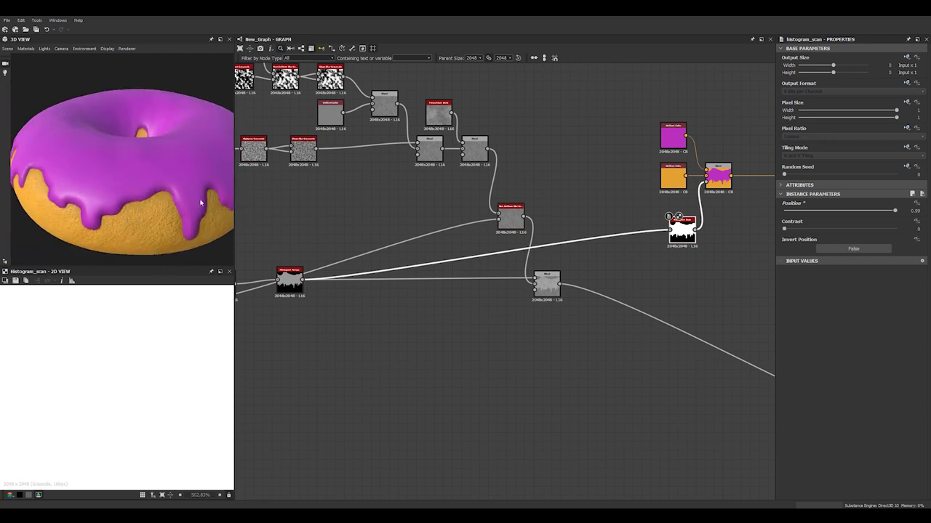
pyautogui.moveTo(157, 203); pyautogui.dragTo(113, 177)
pyautogui.scroll(-6, 451, 219)
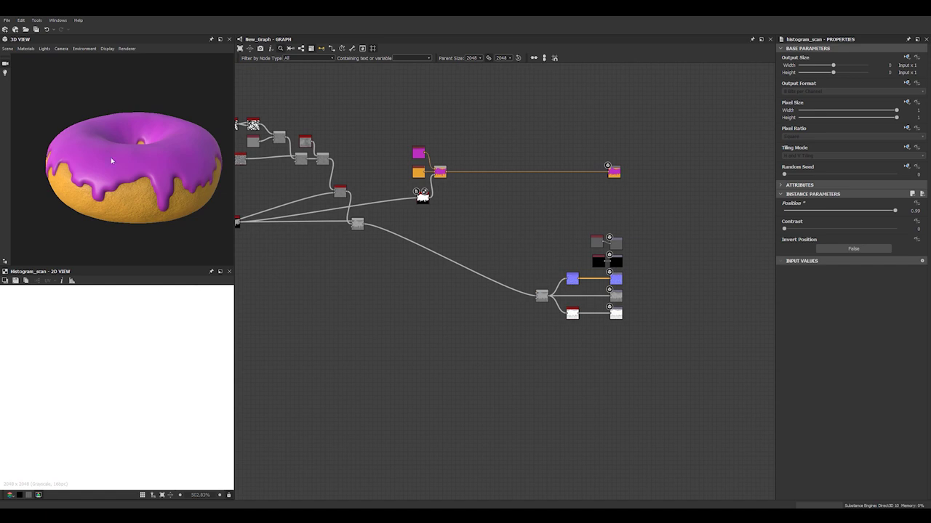
pyautogui.moveTo(110, 160); pyautogui.dragTo(260, 192)
# Step: Insert a Blend node between the grayscale Uniform Color and the Roughness output, leaving room for a second input
pyautogui.scroll(5, 623, 258)
pyautogui.moveTo(557, 218); pyautogui.dragTo(479, 202)
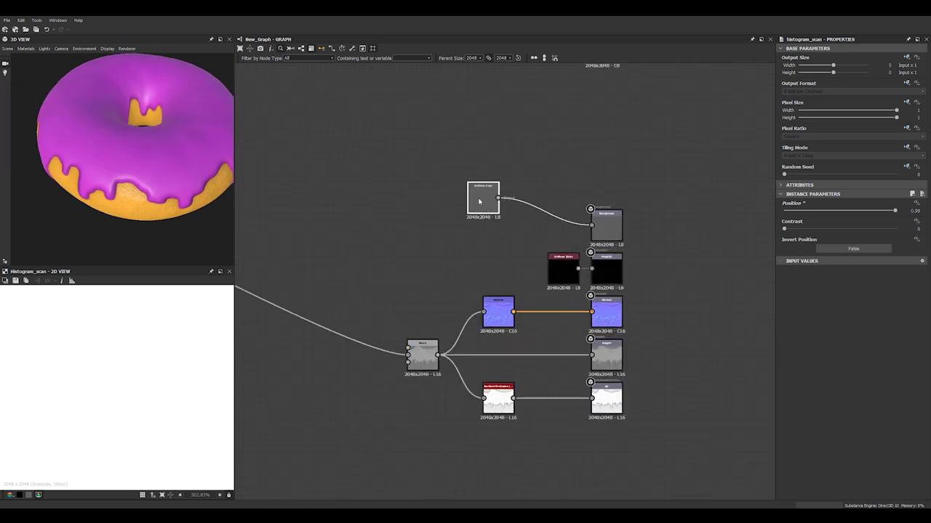
pyautogui.click(488, 191)
pyautogui.press('space')
pyautogui.write('bl')
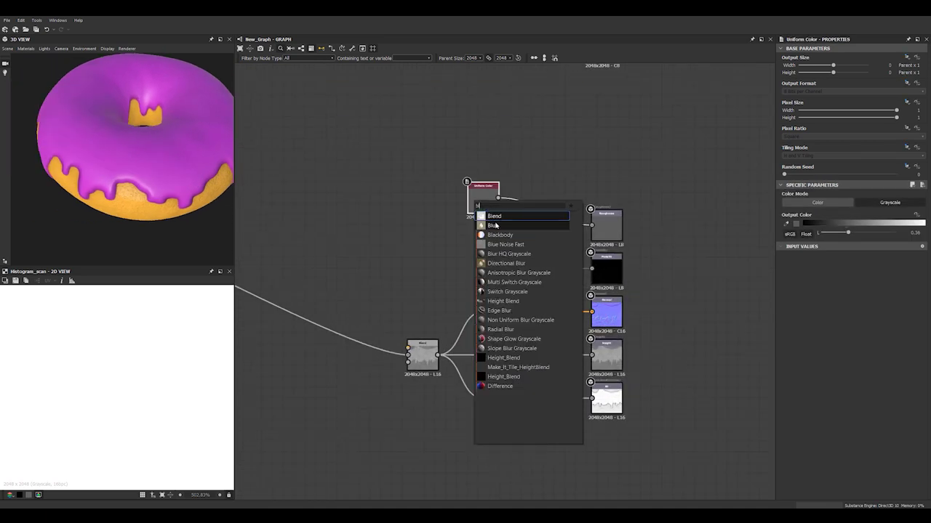
pyautogui.click(497, 216)
pyautogui.moveTo(488, 192); pyautogui.dragTo(489, 235)
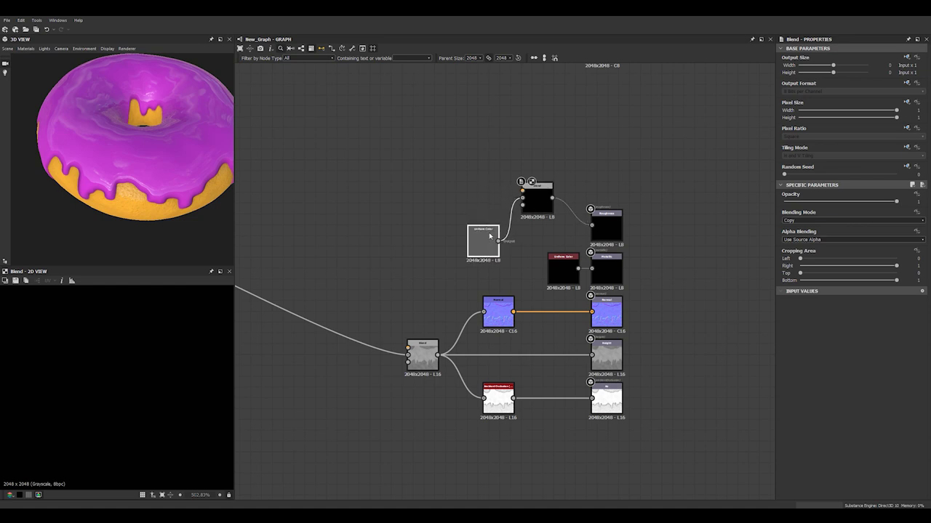
# Step: Add a black grayscale Uniform Color as the roughness Blend's Foreground and use the Histogram Scan as its Opacity mask
pyautogui.hotkey('ctrl', 'c')
pyautogui.hotkey('ctrl', 'v')
pyautogui.moveTo(502, 280); pyautogui.dragTo(482, 181)
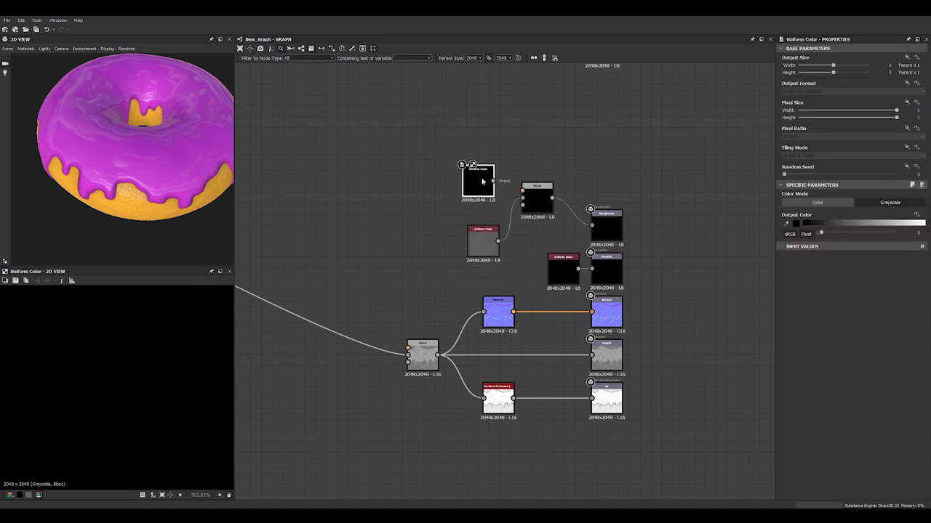
pyautogui.scroll(-5, 525, 193)
pyautogui.moveTo(406, 200); pyautogui.dragTo(407, 232, button='middle')
pyautogui.scroll(3, 385, 195)
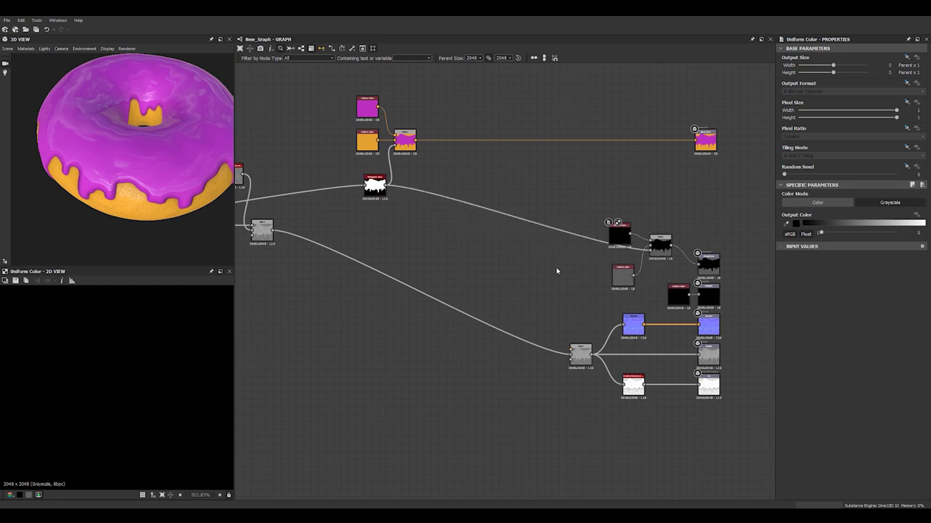
# Step: Adjust the dough's roughness value on the gray Uniform Color feeding the roughness Blend's Background
pyautogui.moveTo(556, 272); pyautogui.dragTo(484, 255, button='middle')
pyautogui.scroll(5, 150, 129)
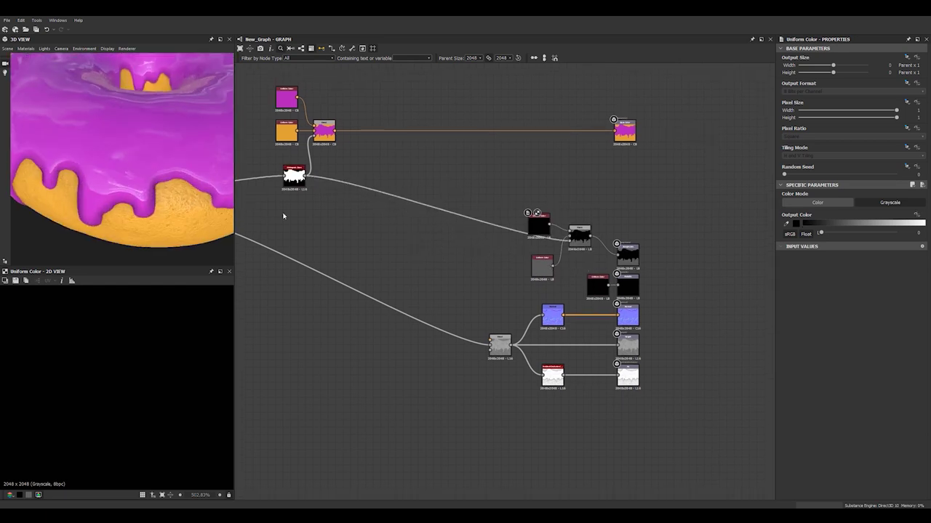
pyautogui.scroll(1, 554, 268)
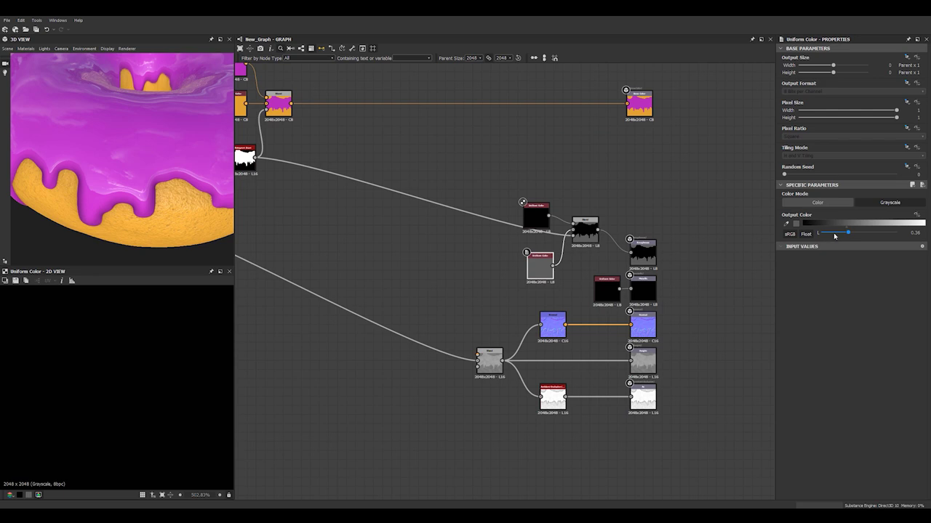
pyautogui.moveTo(841, 235); pyautogui.dragTo(880, 234)
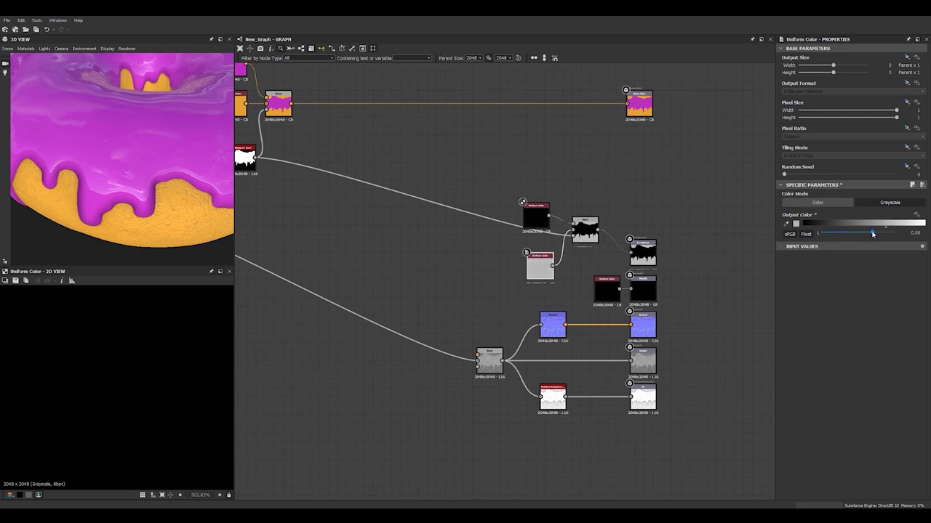
pyautogui.moveTo(873, 234); pyautogui.dragTo(871, 234)
pyautogui.moveTo(536, 215); pyautogui.dragTo(540, 215)
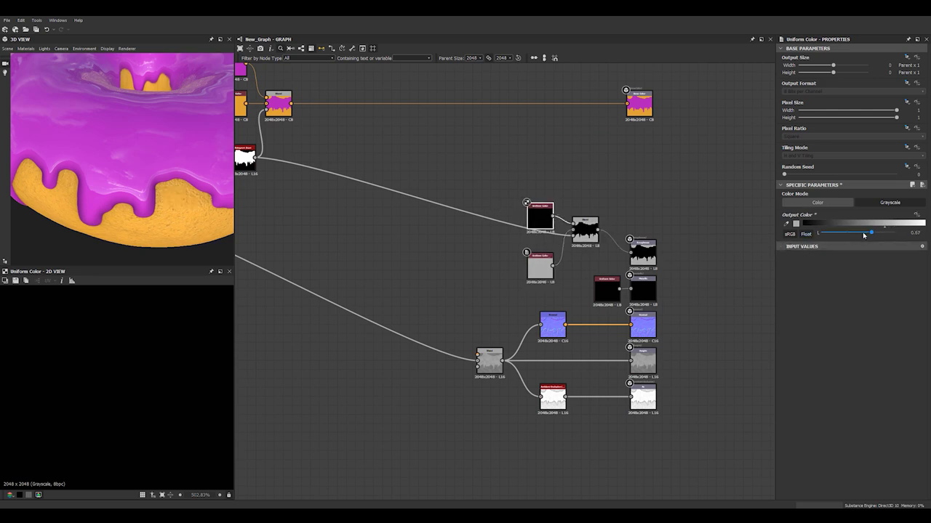
pyautogui.moveTo(864, 235); pyautogui.dragTo(852, 234)
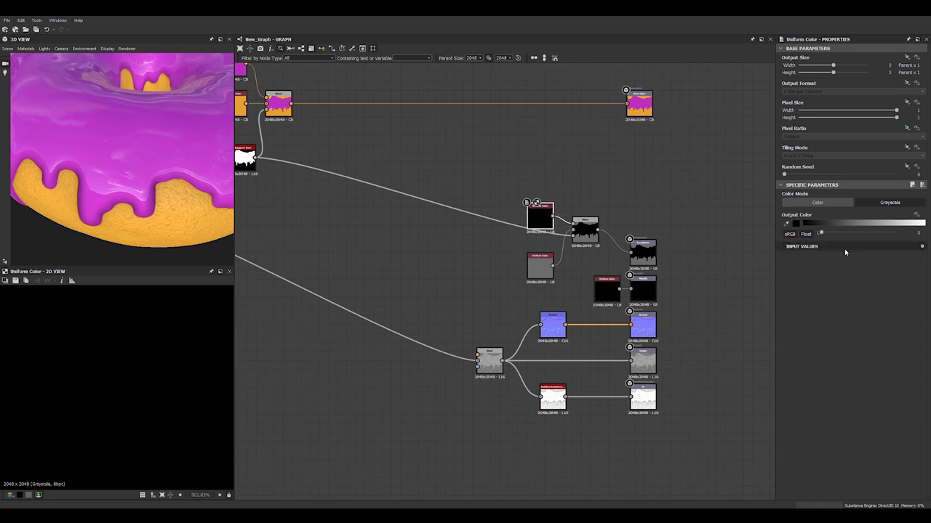
# Step: Raise the glaze's black Uniform Color slightly for a softer gloss and check the reflections around the donut
pyautogui.moveTo(852, 234); pyautogui.dragTo(841, 235)
pyautogui.scroll(-5, 129, 173)
pyautogui.moveTo(130, 173); pyautogui.dragTo(95, 153)
pyautogui.scroll(4, 144, 191)
pyautogui.moveTo(96, 154); pyautogui.dragTo(119, 174, button='middle')
pyautogui.moveTo(118, 175); pyautogui.dragTo(44, 167)
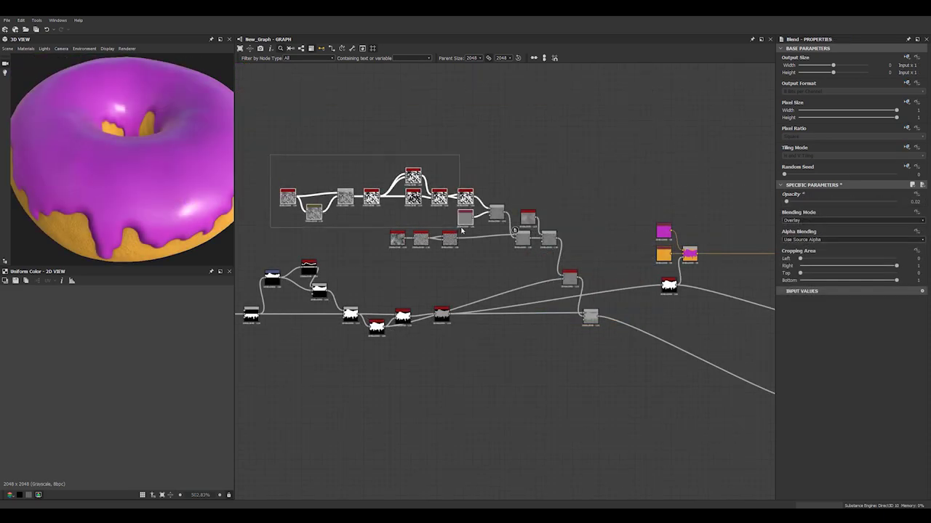
# Step: Move the dough detail nodes up as a group, enclose them in a frame and title it "doh!"
pyautogui.moveTo(461, 229); pyautogui.dragTo(540, 193)
pyautogui.rightClick(540, 192)
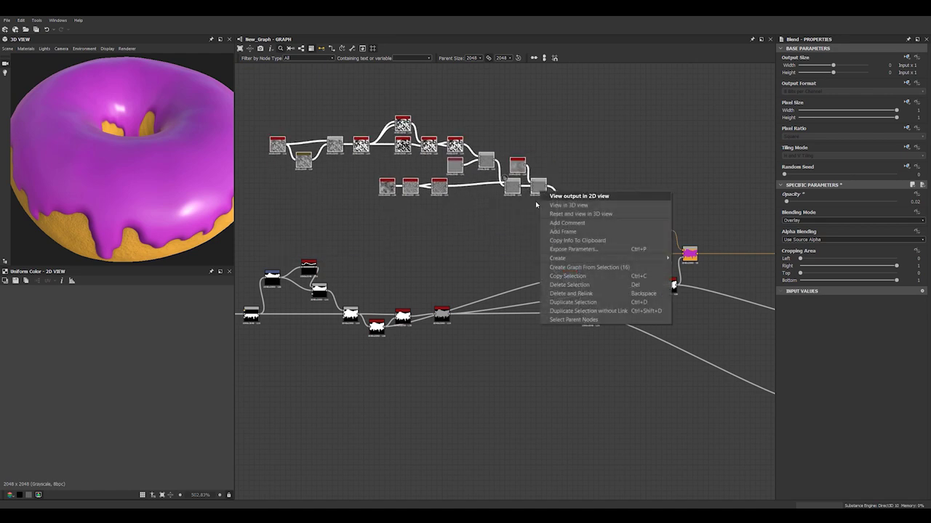
pyautogui.click(577, 231)
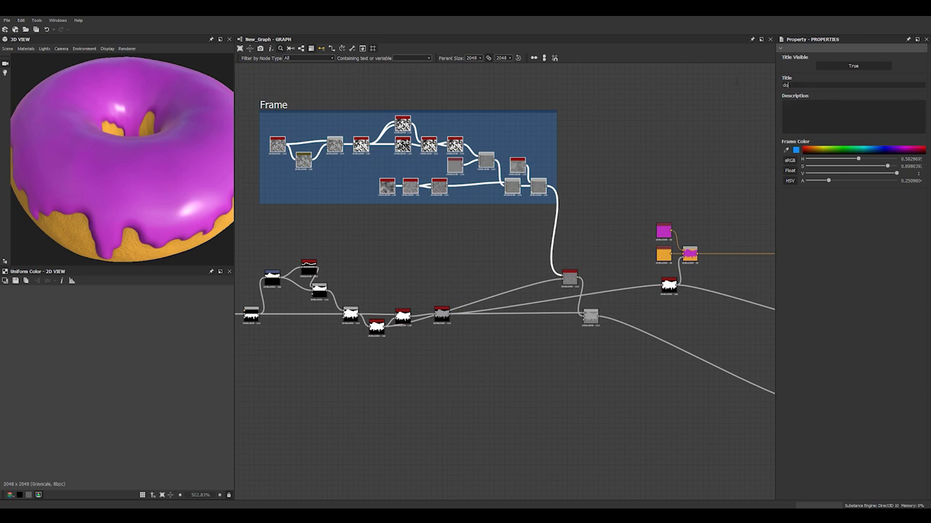
pyautogui.write('doh!')
pyautogui.press('Return')
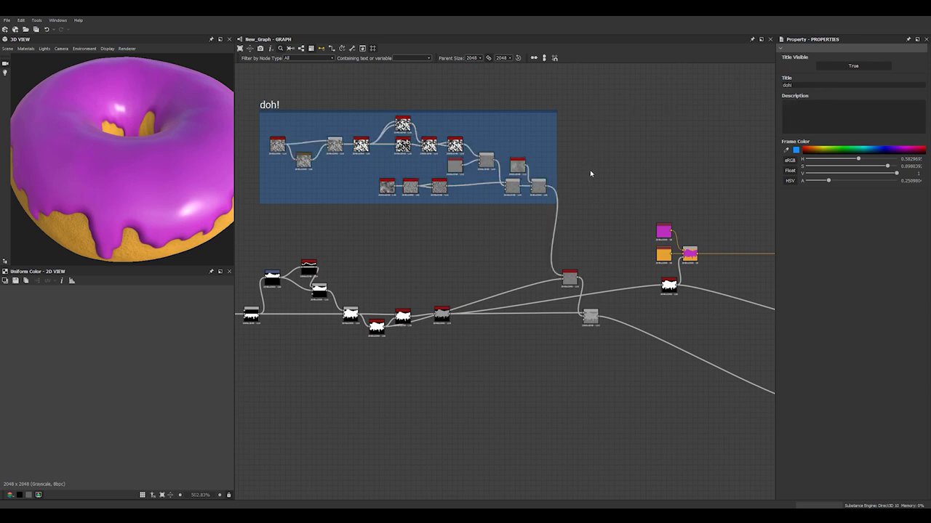
# Step: Move the "doh!" frame farther from the glaze chain and shift the node it feeds up as well
pyautogui.moveTo(354, 131); pyautogui.dragTo(399, 136, button='middle')
pyautogui.scroll(-2, 317, 124)
pyautogui.moveTo(317, 117); pyautogui.dragTo(280, 81)
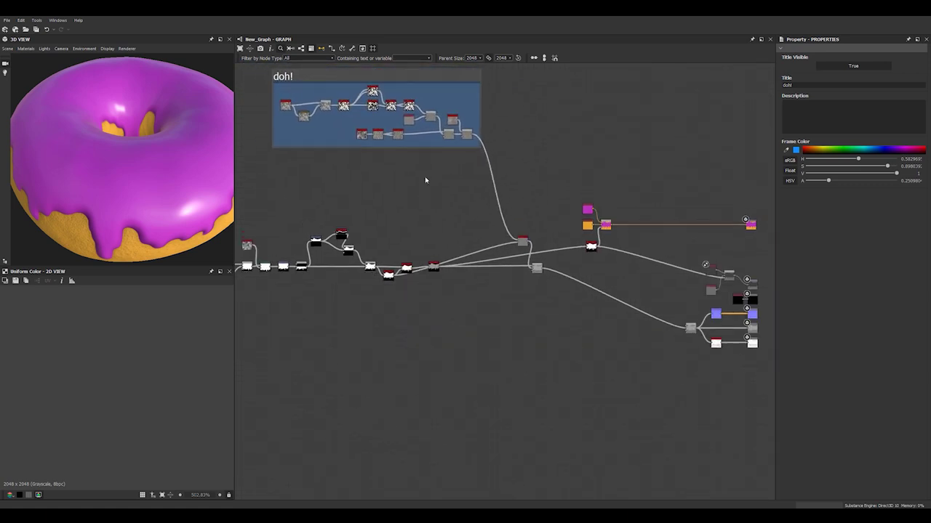
pyautogui.scroll(3, 481, 225)
pyautogui.moveTo(536, 256); pyautogui.dragTo(463, 192)
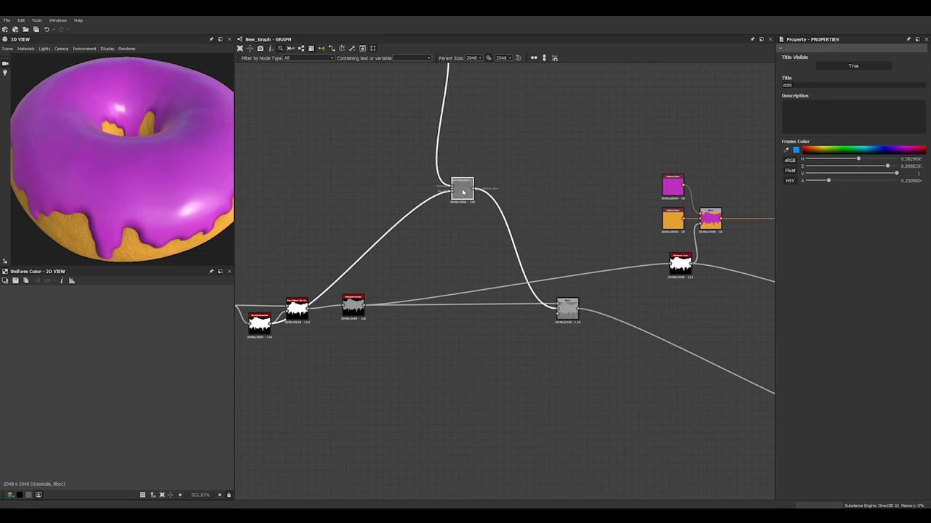
# Step: Spread the Histogram Range and the height Blend nodes lower and farther apart to make room in the graph
pyautogui.moveTo(550, 255); pyautogui.dragTo(408, 228, button='middle')
pyautogui.scroll(-3, 408, 229)
pyautogui.scroll(3, 501, 285)
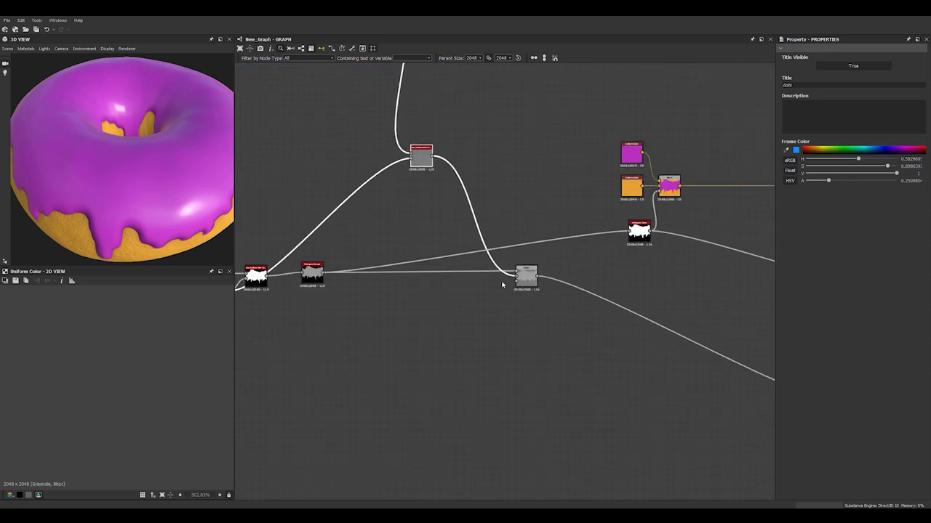
pyautogui.moveTo(314, 275); pyautogui.dragTo(317, 307)
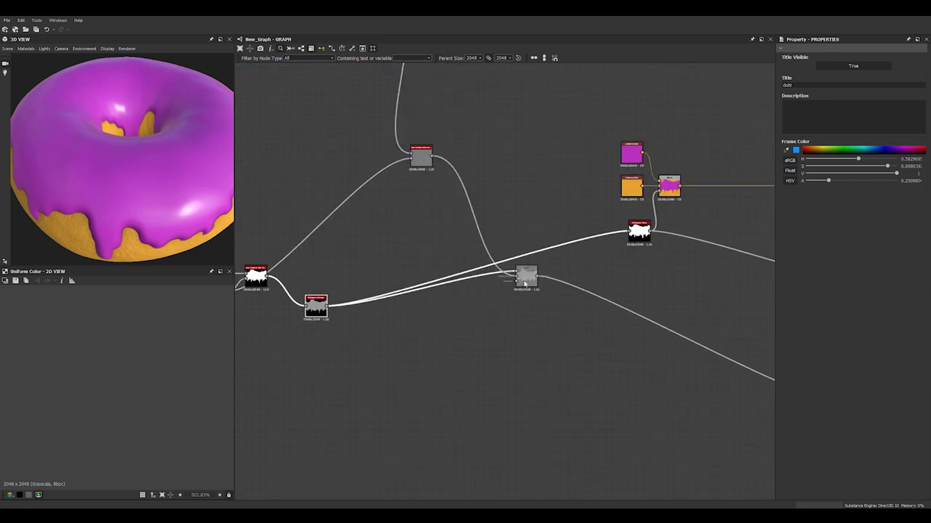
pyautogui.moveTo(528, 276); pyautogui.dragTo(566, 305)
# Step: Add a Tile Sampler node in the free space below the Histogram Range
pyautogui.moveTo(326, 320); pyautogui.dragTo(353, 302, button='middle')
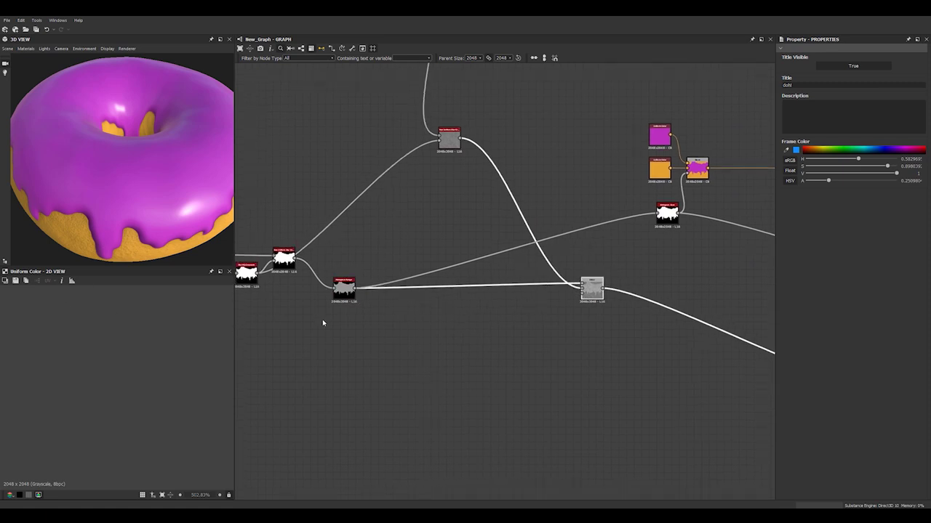
pyautogui.scroll(2, 400, 352)
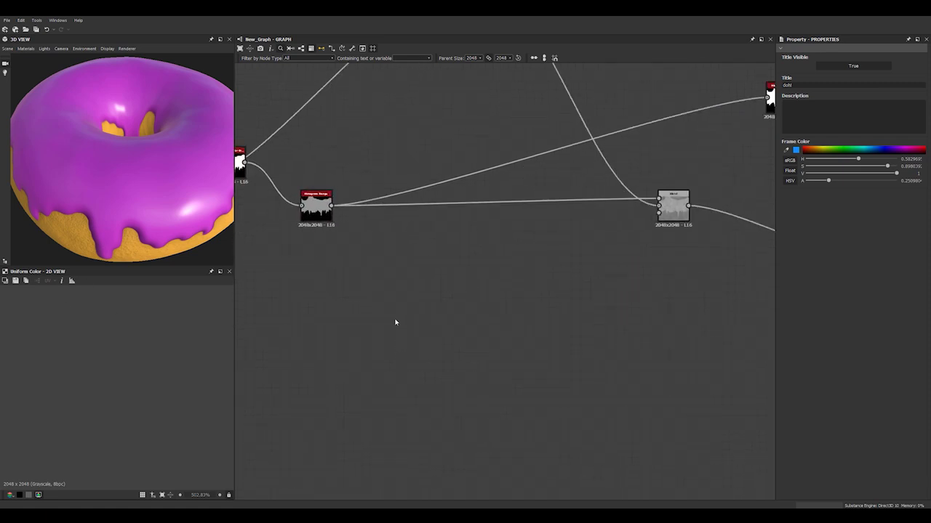
pyautogui.press('space')
pyautogui.write('tile')
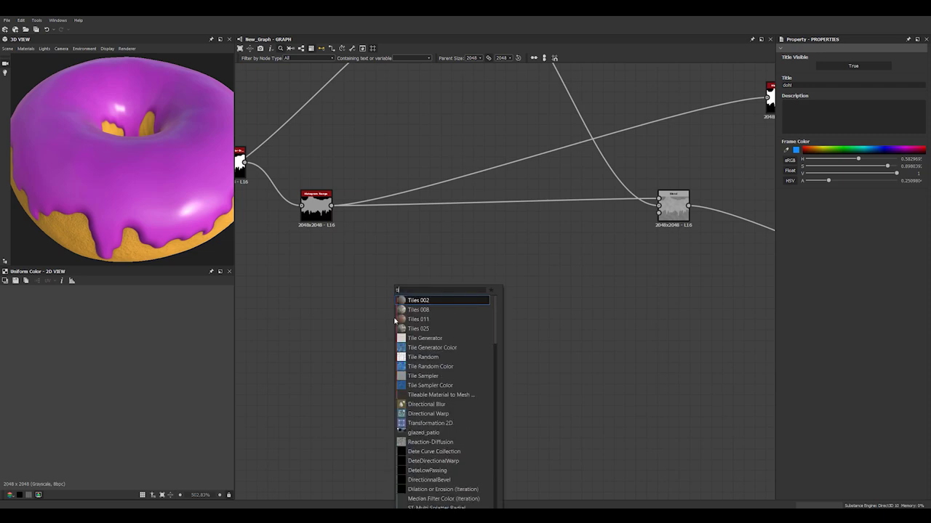
pyautogui.click(465, 376)
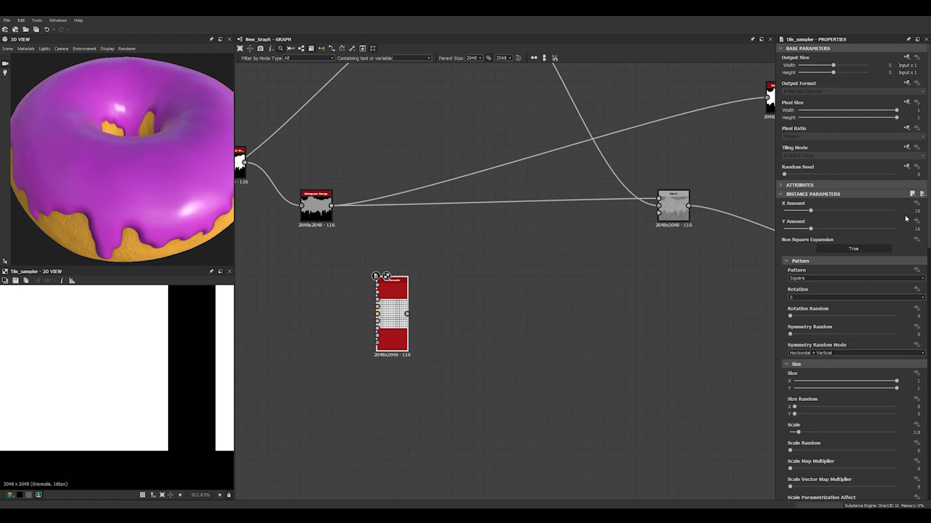
# Step: Set the Tile Sampler's X Amount to 96 and Y Amount to 1, and view its whole pattern
pyautogui.doubleClick(917, 211)
pyautogui.write('96')
pyautogui.press('Return')
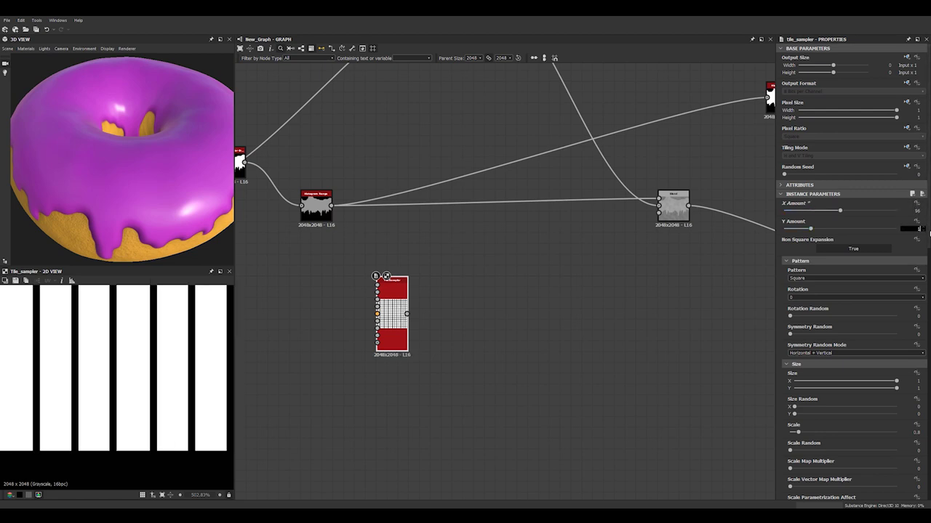
pyautogui.scroll(-2, 284, 320)
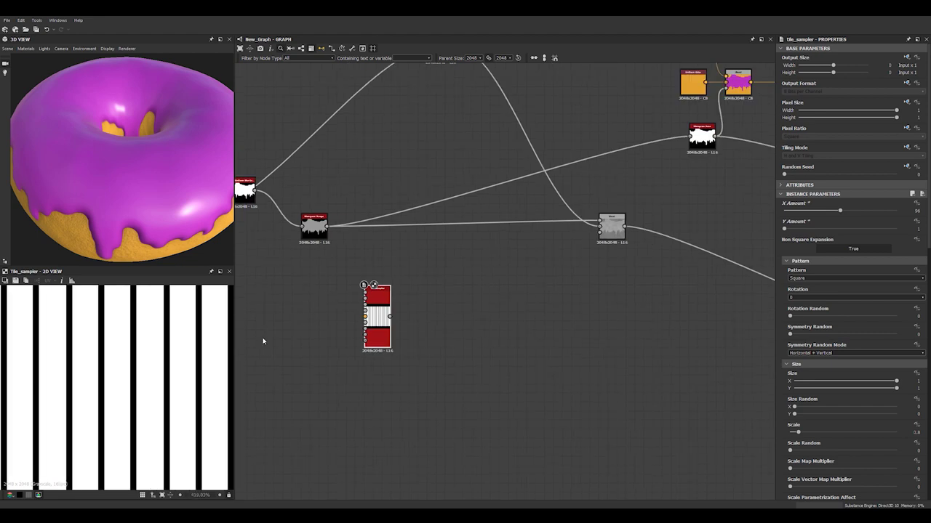
pyautogui.scroll(-6, 181, 351)
pyautogui.scroll(-5, 181, 351)
pyautogui.scroll(2, 178, 349)
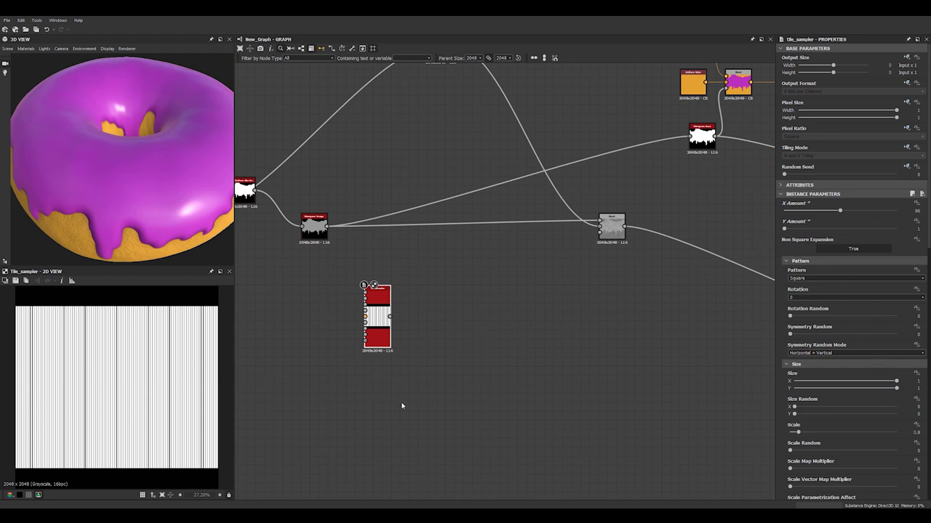
pyautogui.scroll(1, 296, 332)
pyautogui.scroll(3, 232, 356)
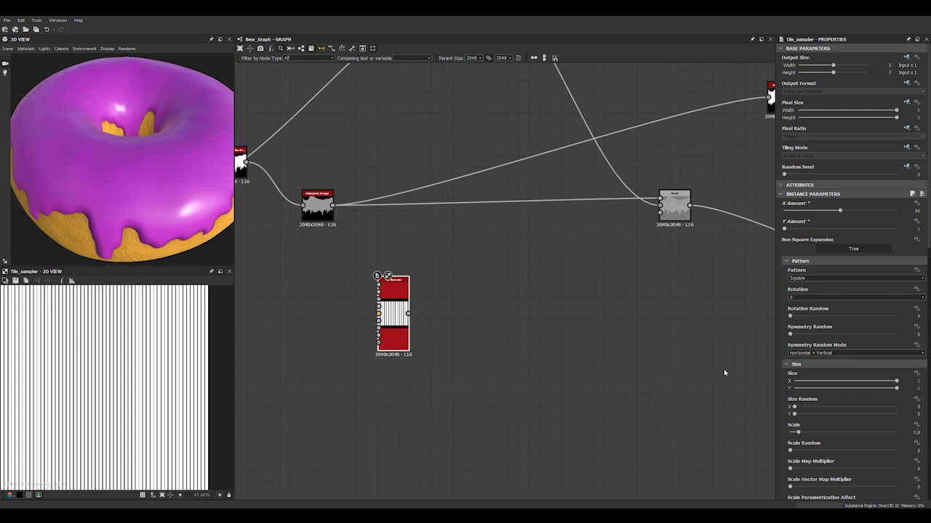
# Step: Reduce the Tile Sampler's Size Y to 0.01 and change its Pattern to Disc
pyautogui.moveTo(896, 389); pyautogui.dragTo(796, 400)
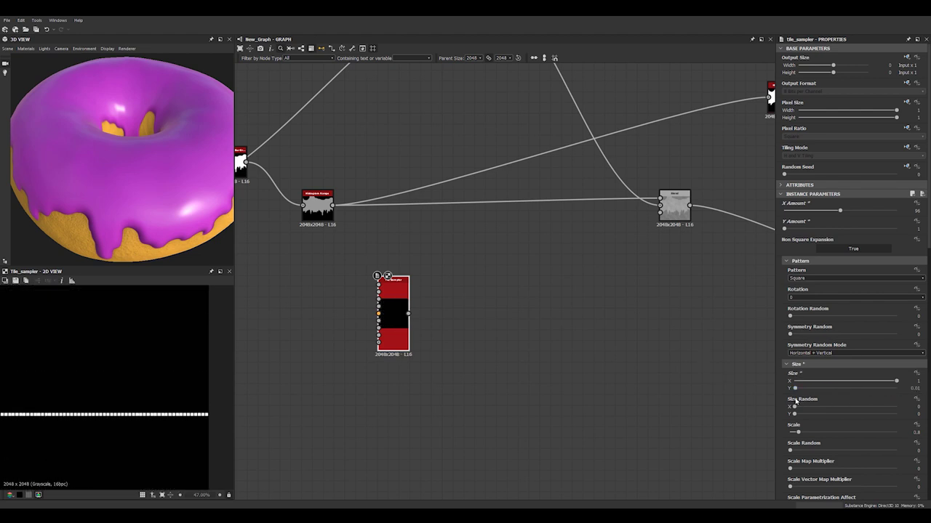
pyautogui.click(796, 279)
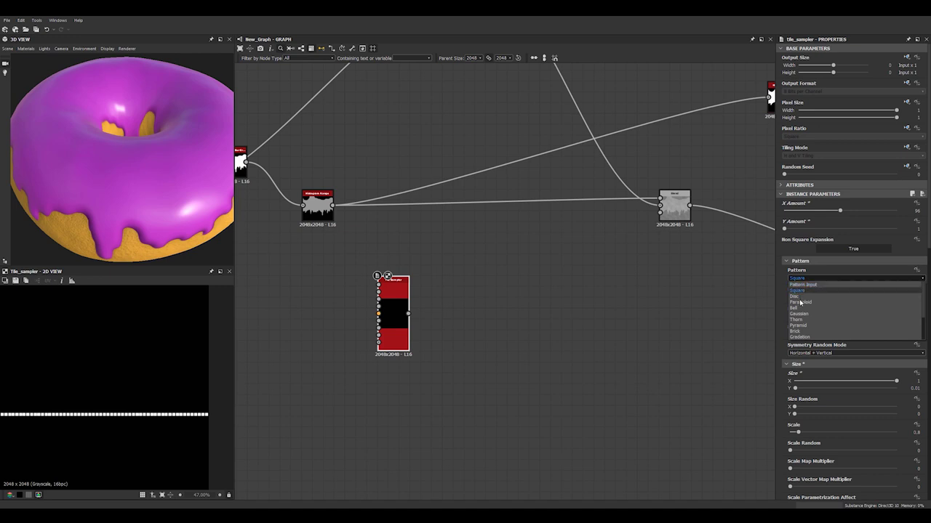
pyautogui.click(799, 296)
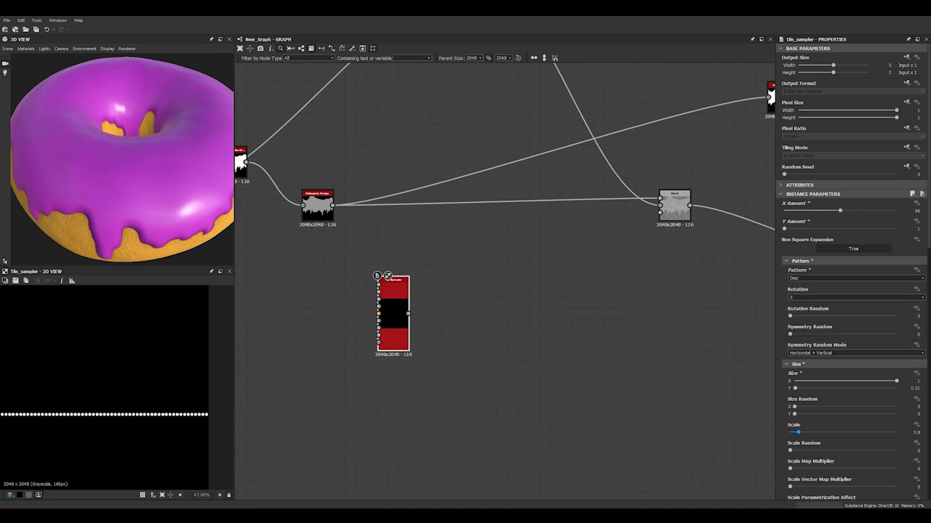
# Step: Set the Tile Sampler's Scale to 1
pyautogui.click(916, 433)
pyautogui.write('1')
pyautogui.press('Return')
# Step: Scatter the discs into a band by setting the Tile Sampler's Position Random to 0.1
pyautogui.scroll(-5, 821, 374)
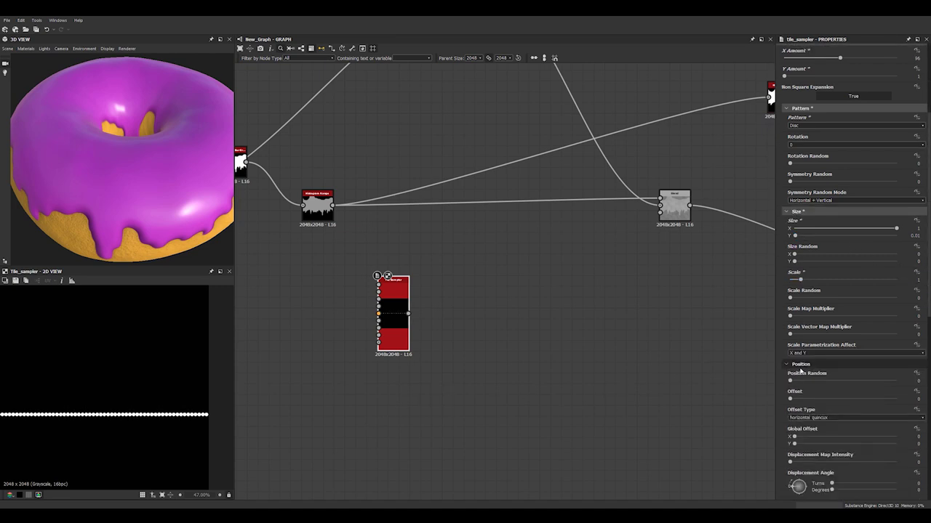
pyautogui.moveTo(790, 381)
pyautogui.mouseDown()
pyautogui.moveTo(822, 382)
pyautogui.moveTo(786, 388)
pyautogui.mouseUp()
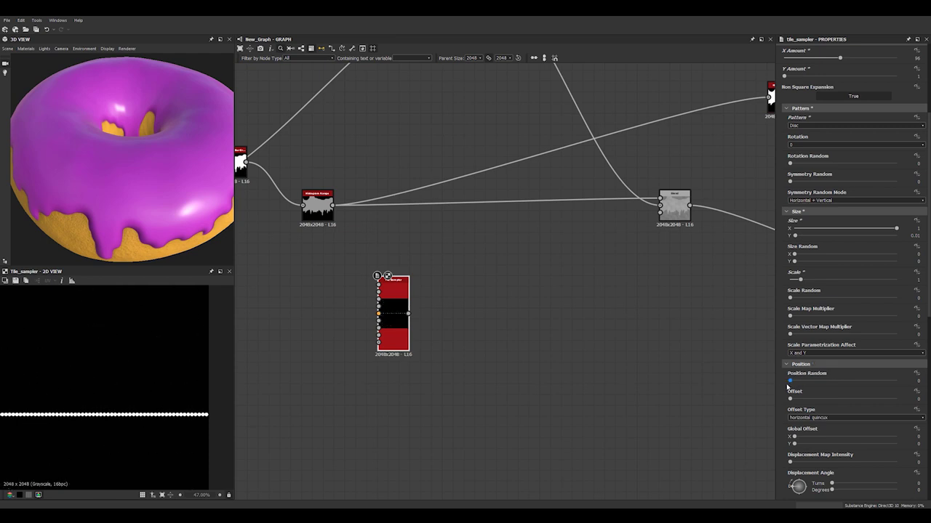
pyautogui.moveTo(787, 388); pyautogui.dragTo(792, 386)
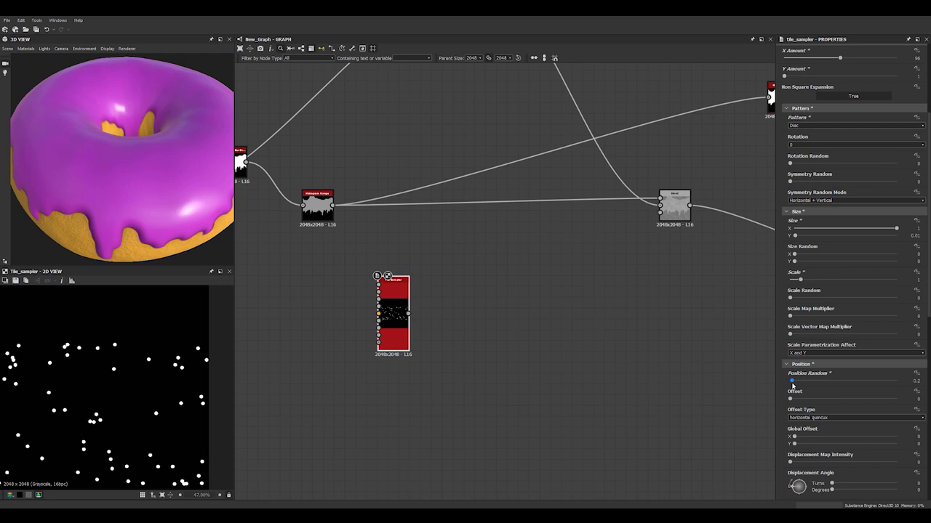
pyautogui.moveTo(792, 385); pyautogui.dragTo(793, 386)
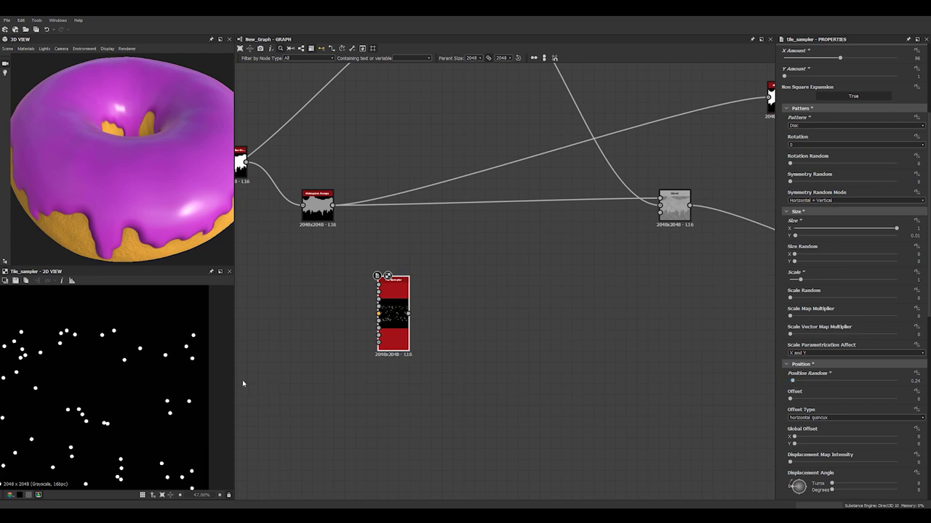
pyautogui.scroll(-3, 82, 363)
pyautogui.scroll(1, 114, 369)
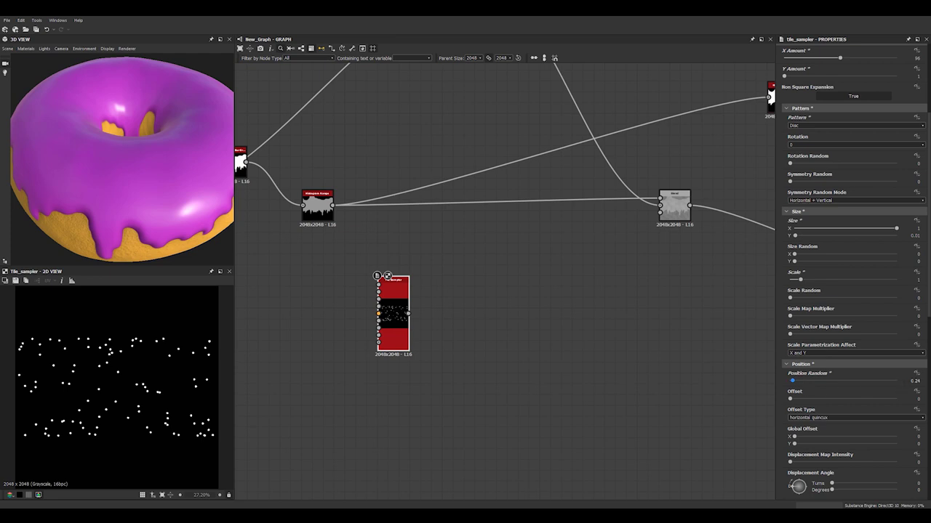
pyautogui.doubleClick(917, 381)
pyautogui.write('0.1')
pyautogui.press('Return')
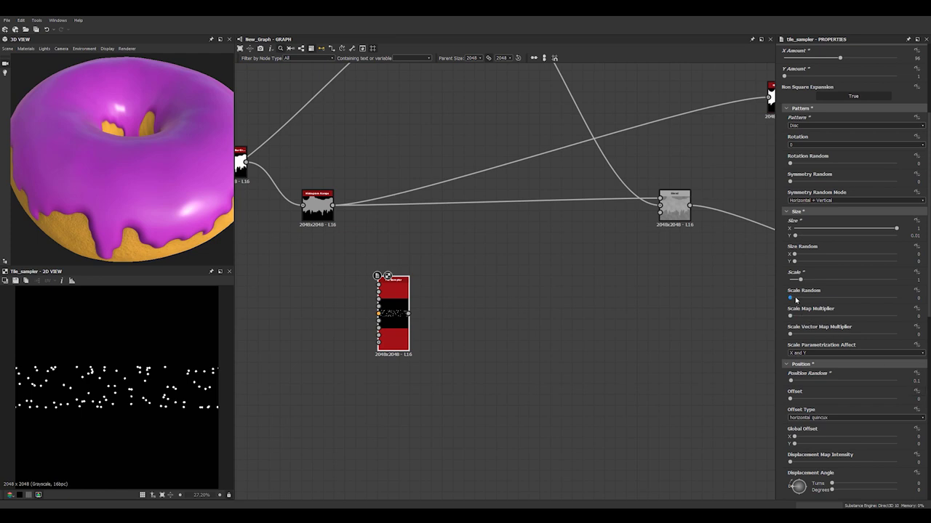
# Step: Vary the Tile Sampler's discs with a Scale Random of 0.28 and thin them out with a Mask Random of 0.62
pyautogui.moveTo(795, 298); pyautogui.dragTo(820, 298)
pyautogui.scroll(5, 144, 373)
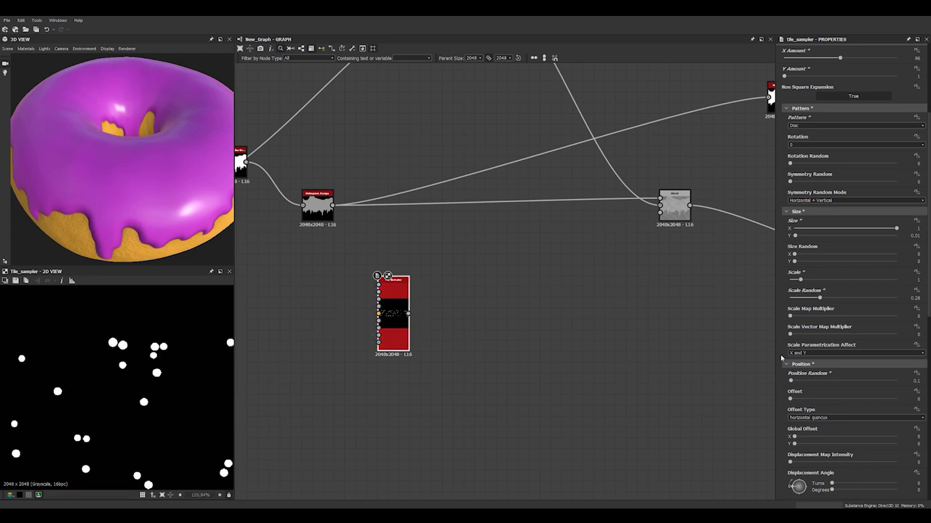
pyautogui.scroll(-10, 833, 386)
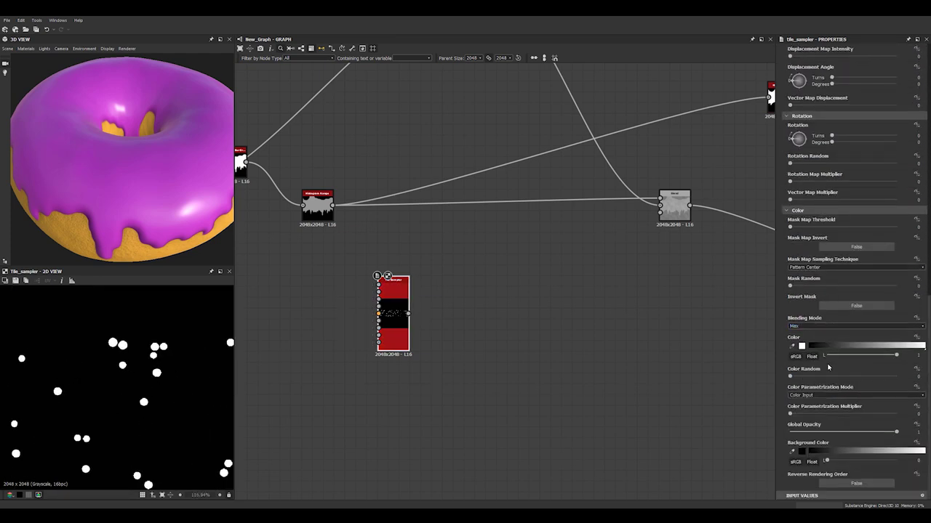
pyautogui.moveTo(832, 286); pyautogui.dragTo(856, 288)
pyautogui.scroll(-1, 248, 370)
pyautogui.scroll(-11, 157, 374)
pyautogui.scroll(2, 155, 374)
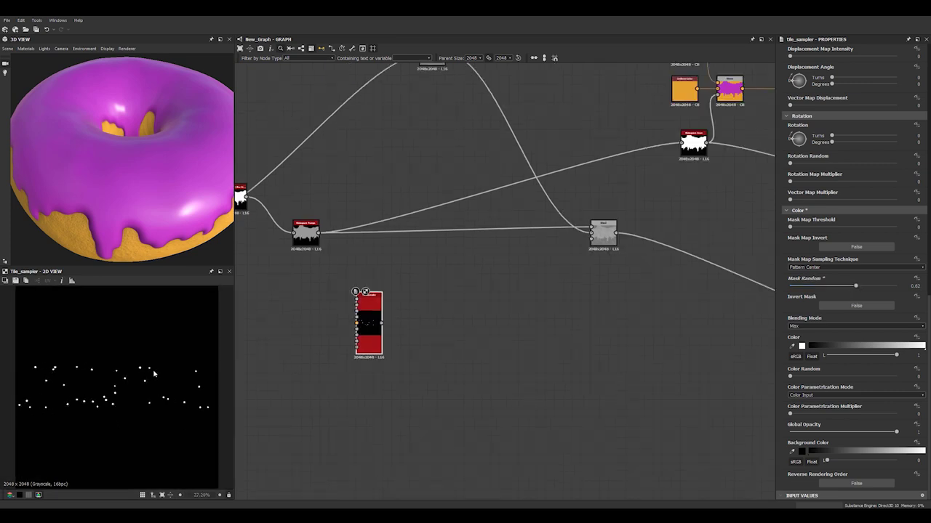
pyautogui.scroll(3, 860, 283)
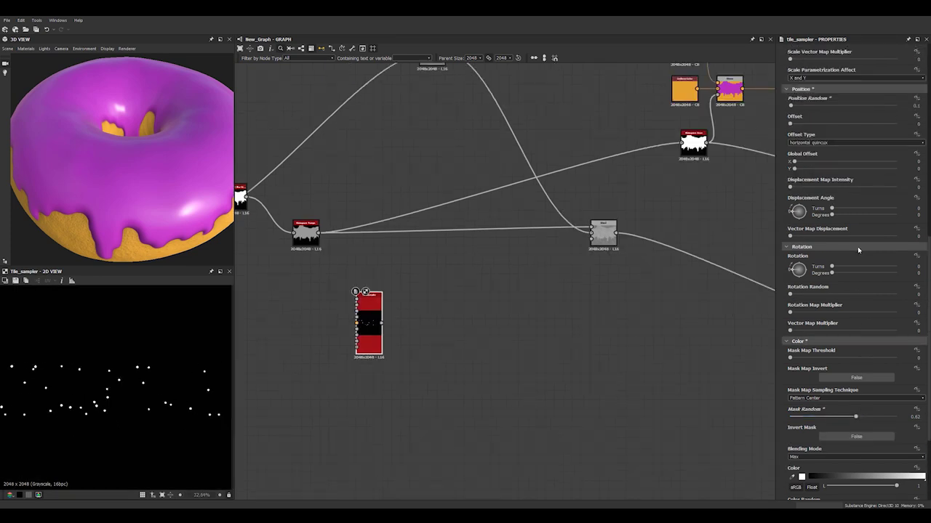
# Step: Try a Position Random of 0.15 on the Tile Sampler and undo it
pyautogui.scroll(5, 857, 247)
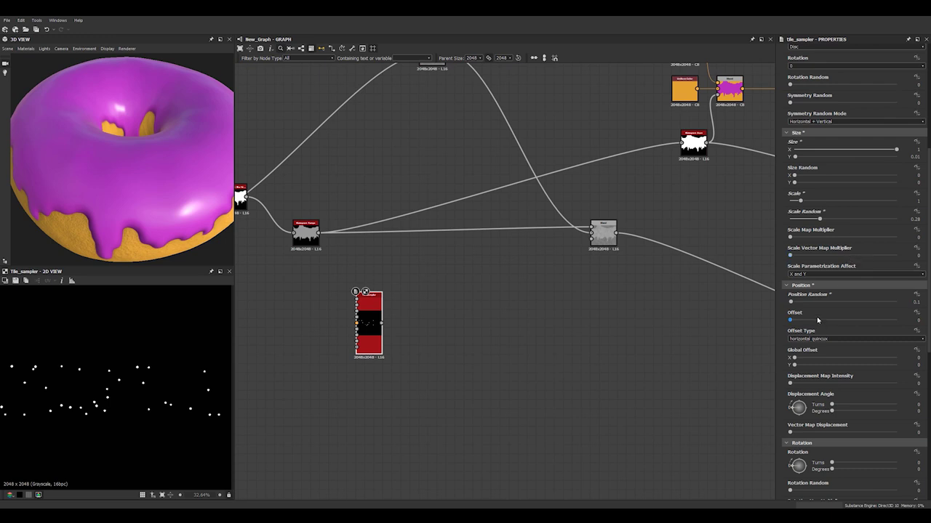
pyautogui.moveTo(791, 320); pyautogui.dragTo(698, 320)
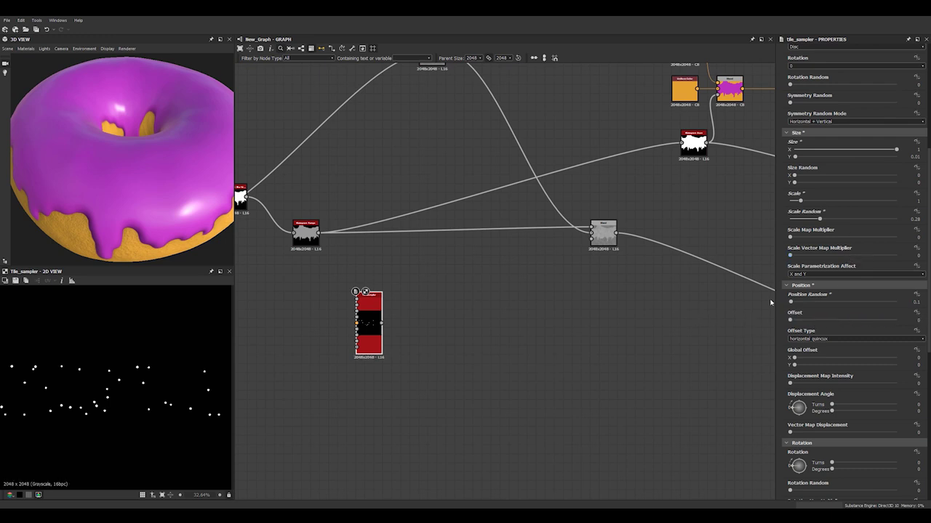
pyautogui.doubleClick(918, 301)
pyautogui.write('5')
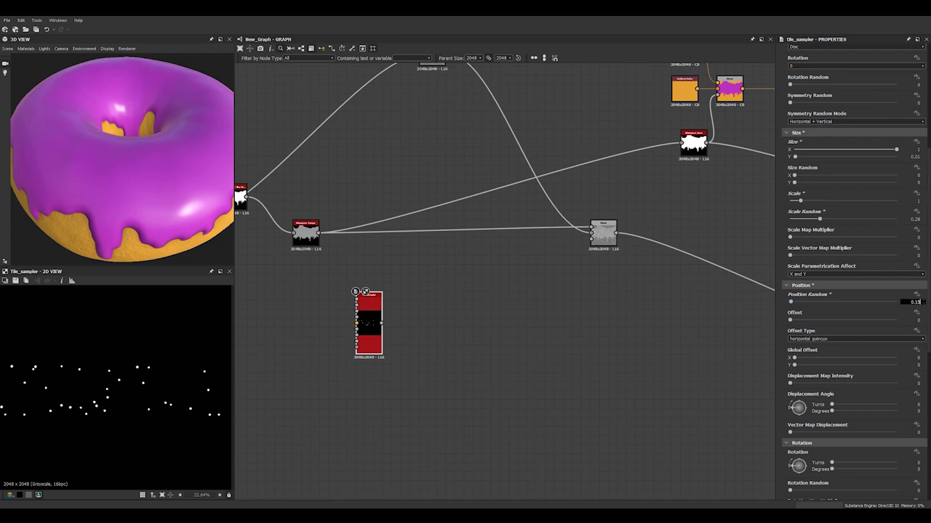
pyautogui.press('Return')
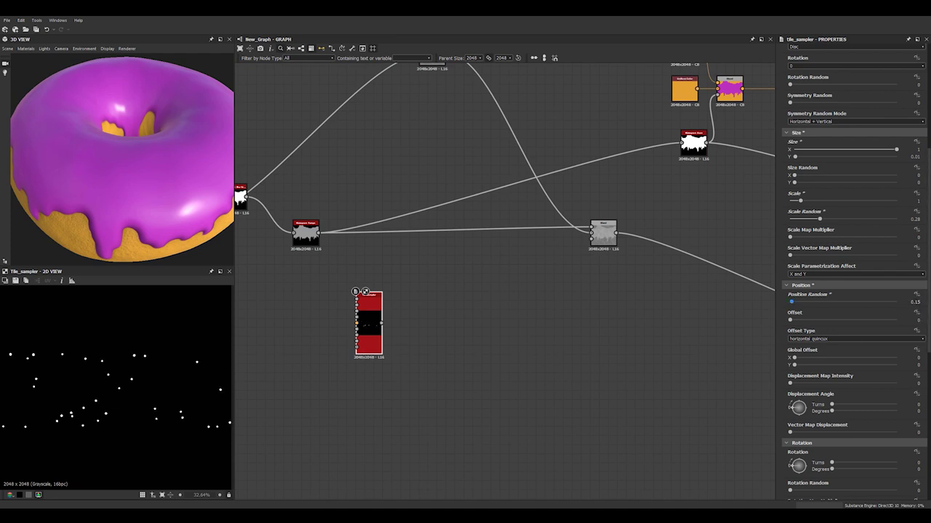
pyautogui.hotkey('ctrl', 'z')
# Step: Enlarge the discs by setting the Tile Sampler's Scale to 3.27 and Scale Random to 0.5
pyautogui.scroll(3, 784, 313)
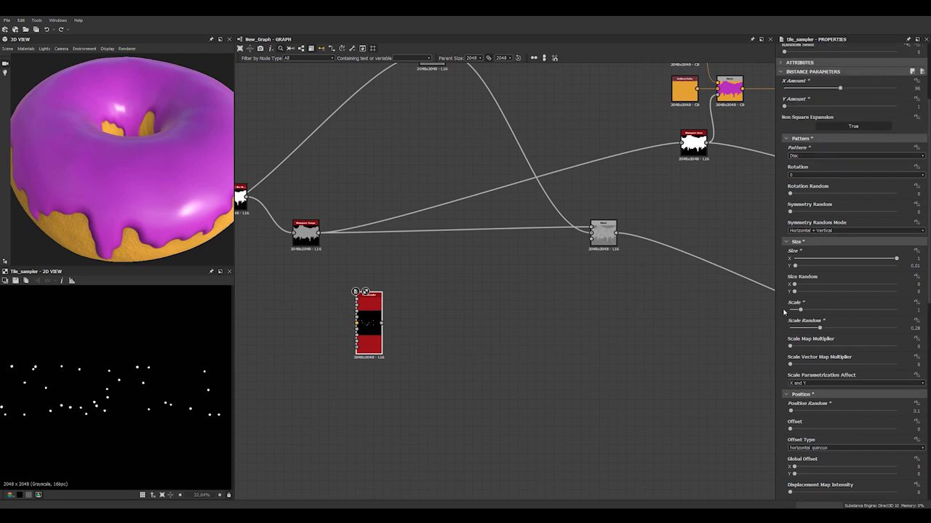
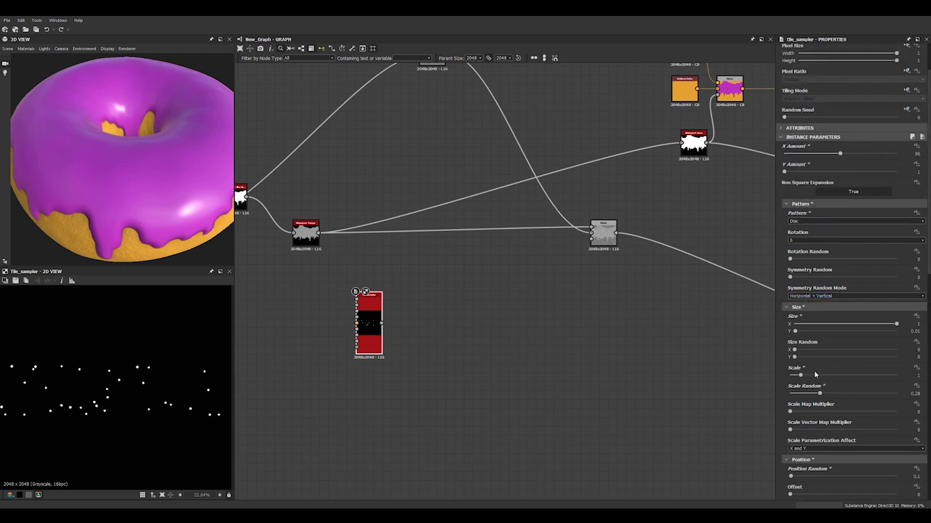
pyautogui.moveTo(803, 375); pyautogui.dragTo(844, 400)
pyautogui.scroll(-6, 161, 370)
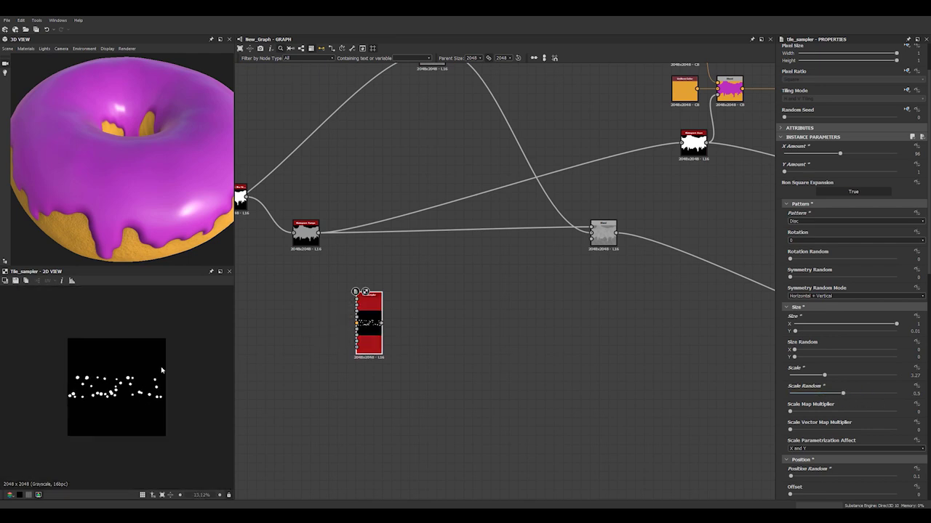
pyautogui.scroll(2, 406, 356)
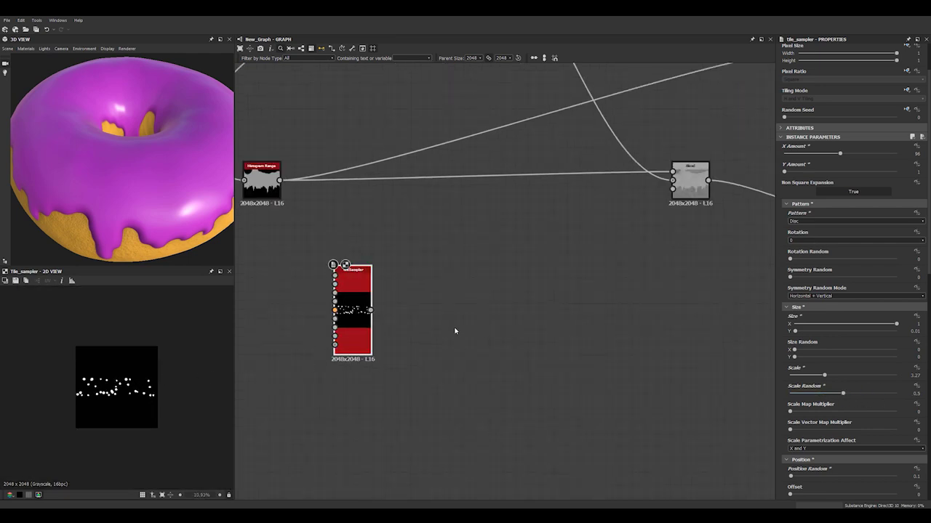
pyautogui.scroll(-2, 461, 318)
pyautogui.scroll(3, 480, 331)
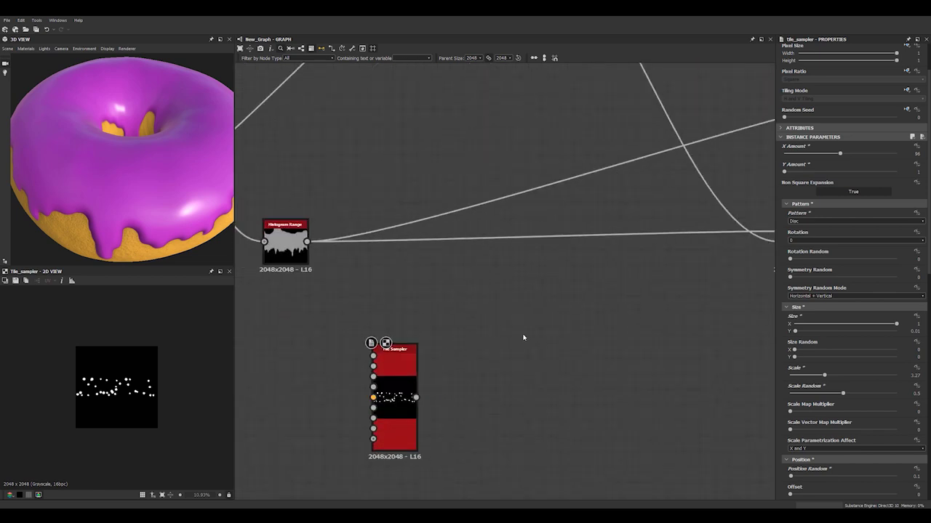
# Step: Add a Non Uniform Blur Grayscale node fed by the Tile Sampler's output
pyautogui.press('space')
pyautogui.write('non')
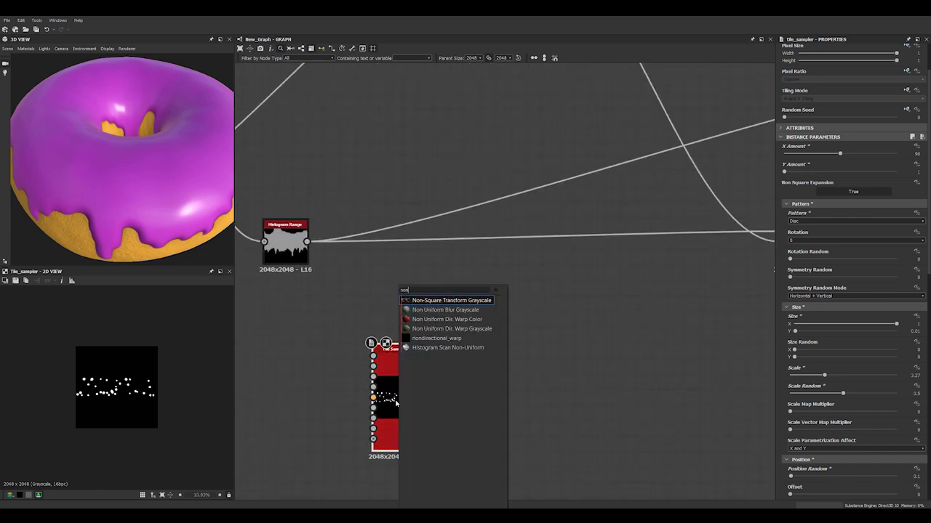
pyautogui.click(465, 309)
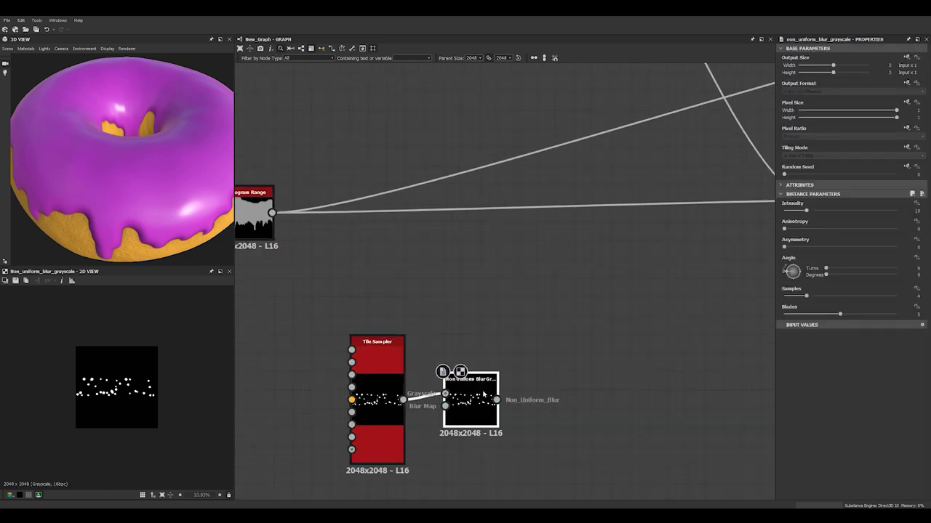
pyautogui.scroll(2, 484, 393)
pyautogui.scroll(-4, 439, 370)
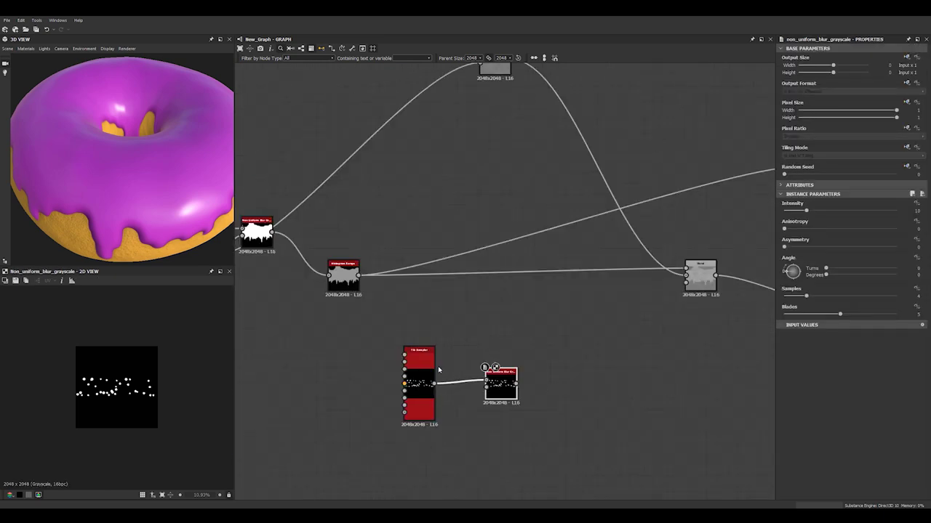
pyautogui.scroll(-3, 438, 371)
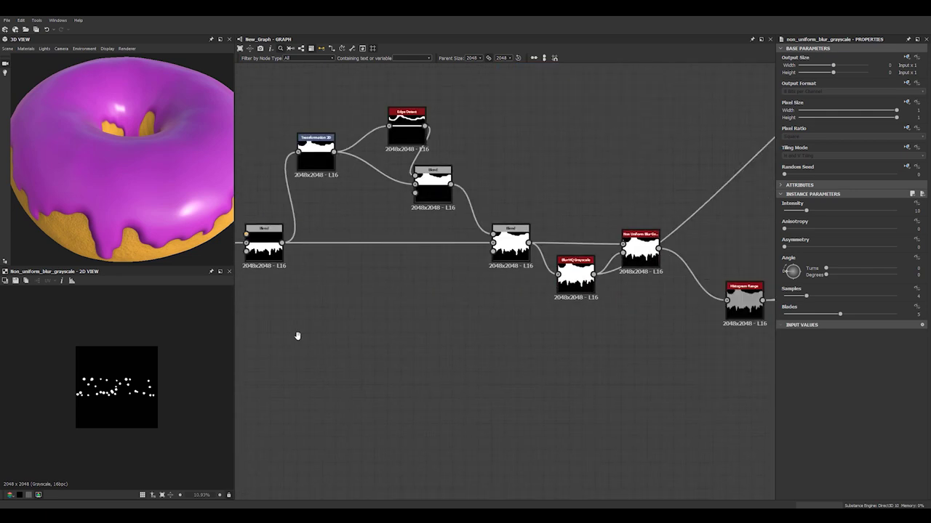
pyautogui.scroll(4, 374, 318)
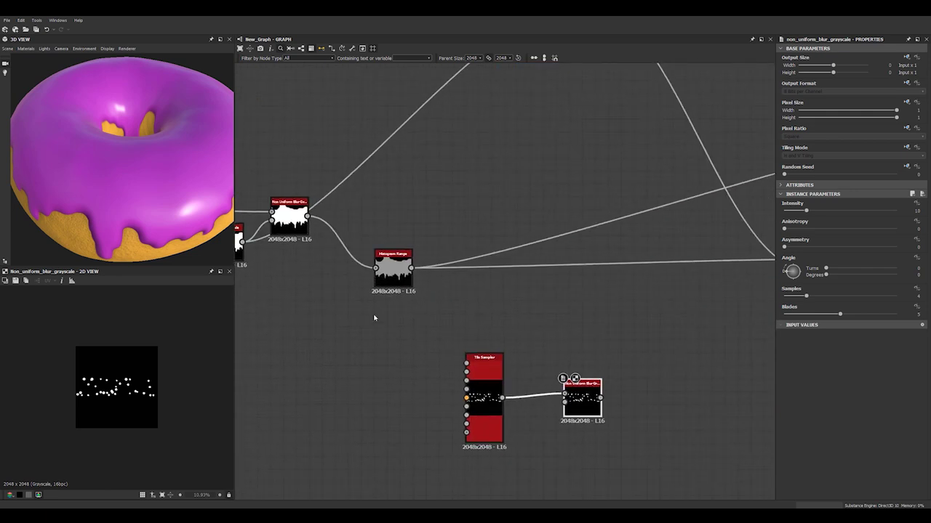
pyautogui.moveTo(460, 357); pyautogui.dragTo(364, 297, button='middle')
# Step: Feed the Tile Sampler's output through a new Invert Grayscale node into the Blur Map input of the Non Uniform Blur
pyautogui.moveTo(101, 179); pyautogui.dragTo(124, 134)
pyautogui.moveTo(103, 168); pyautogui.dragTo(165, 150)
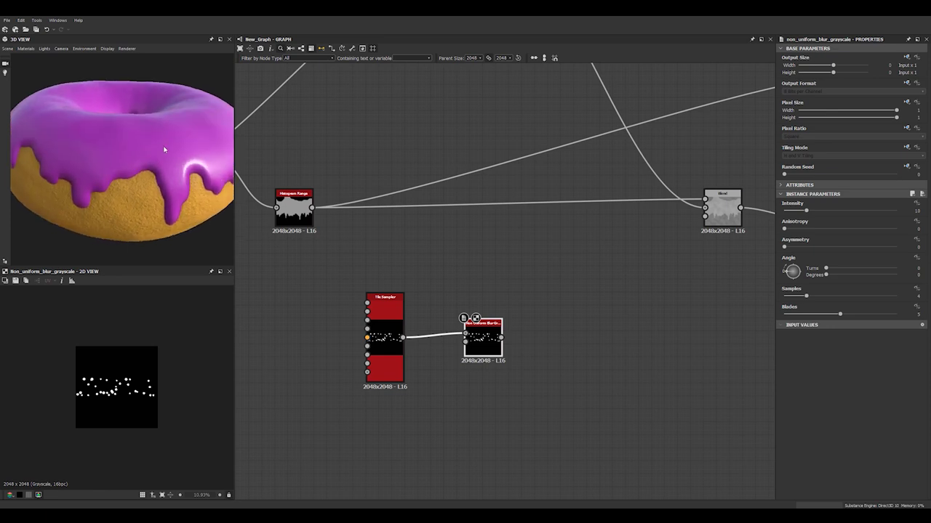
pyautogui.moveTo(201, 184); pyautogui.dragTo(99, 153)
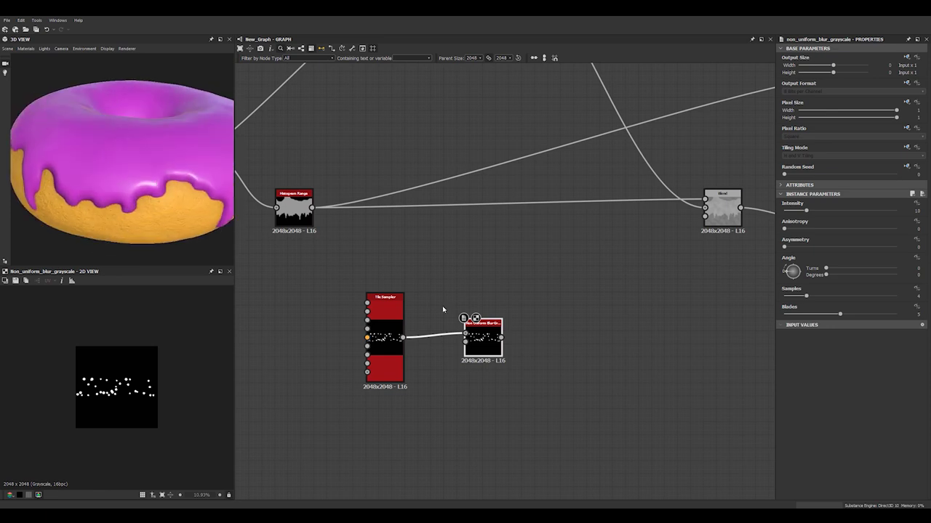
pyautogui.scroll(4, 443, 309)
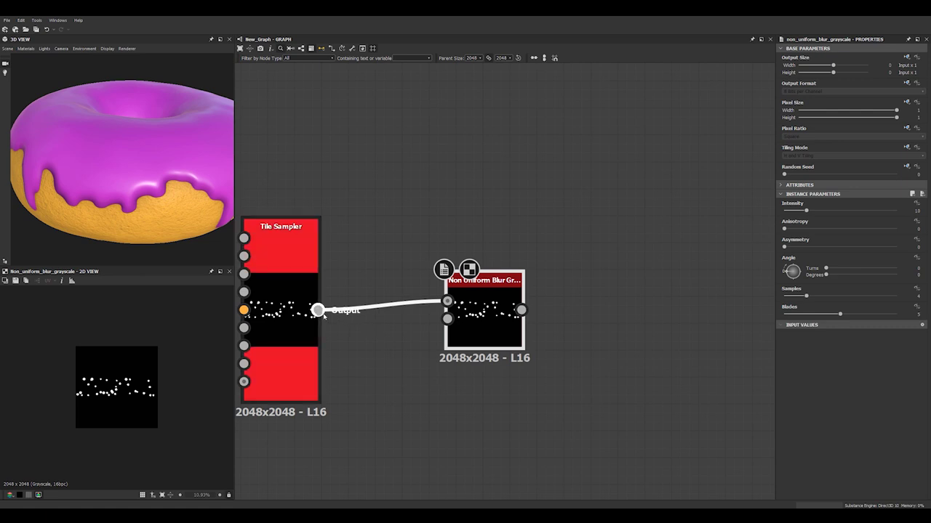
pyautogui.moveTo(322, 314); pyautogui.dragTo(446, 319)
pyautogui.click(399, 317)
pyautogui.press('space')
pyautogui.write('in')
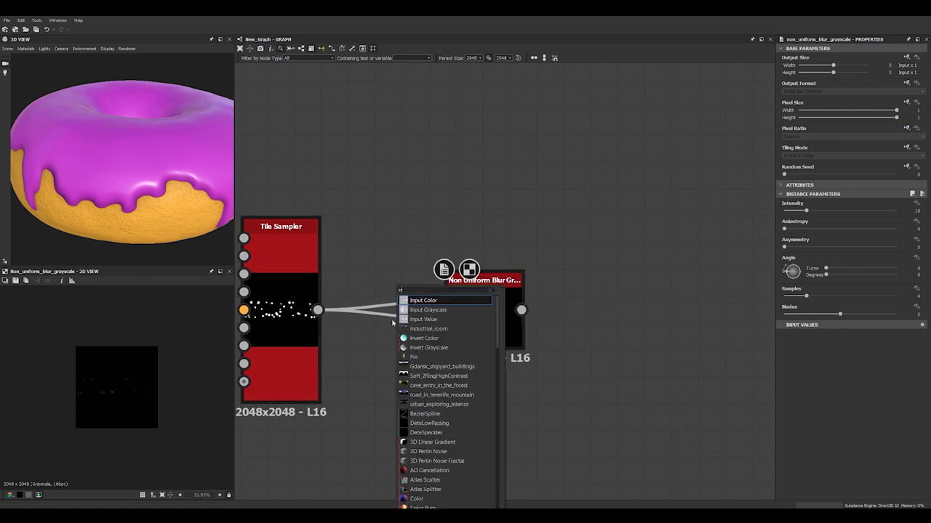
pyautogui.write('vert')
pyautogui.press('Down')
pyautogui.press('Return')
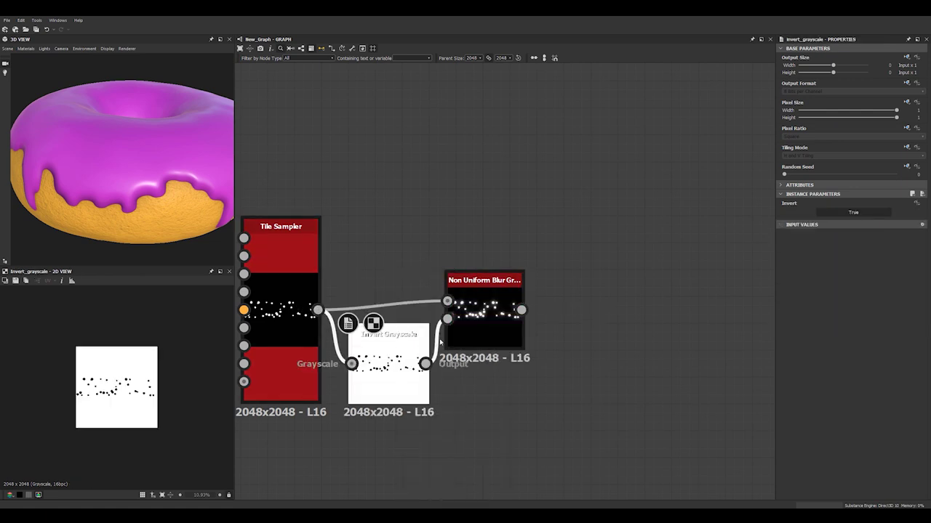
# Step: Set the Non Uniform Blur's Intensity to 50, Samples to 16 and Blades to 9, and view its output
pyautogui.click(477, 322)
pyautogui.moveTo(470, 334); pyautogui.dragTo(400, 323, button='middle')
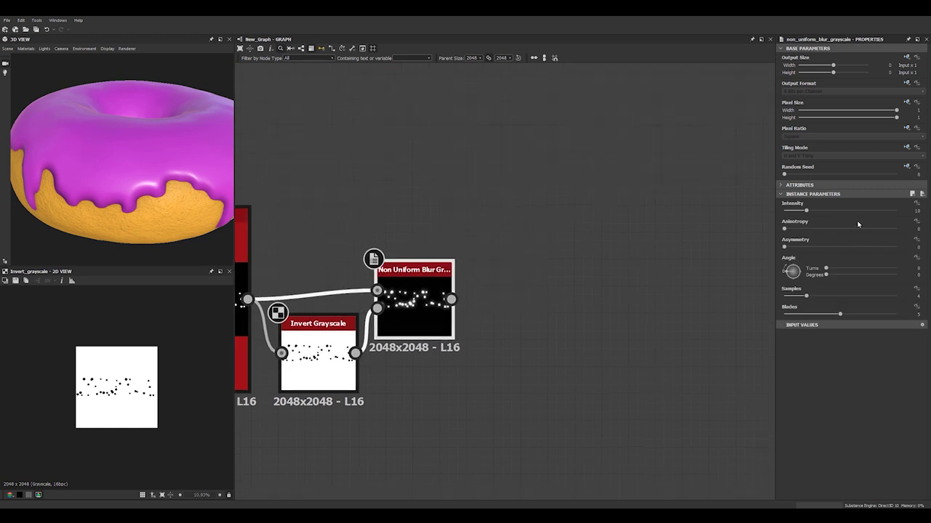
pyautogui.moveTo(826, 213); pyautogui.dragTo(926, 217)
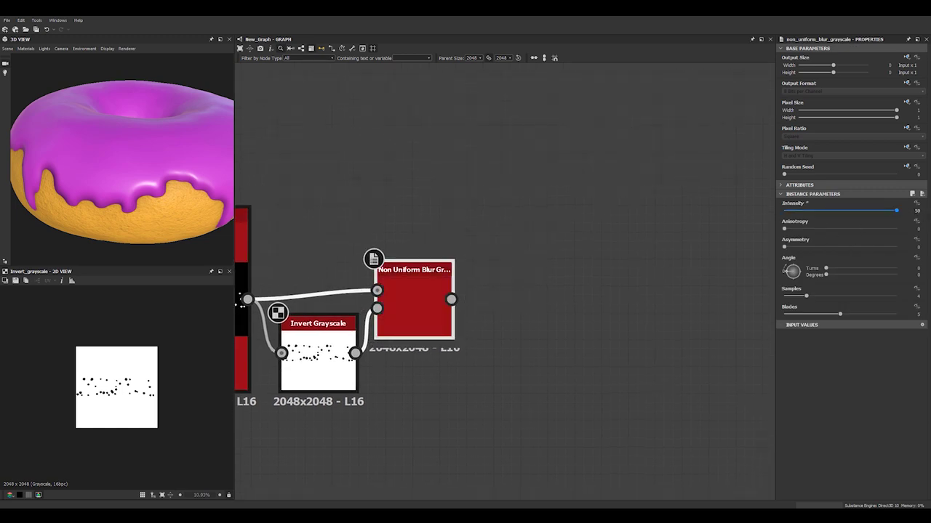
pyautogui.doubleClick(400, 306)
pyautogui.scroll(5, 178, 348)
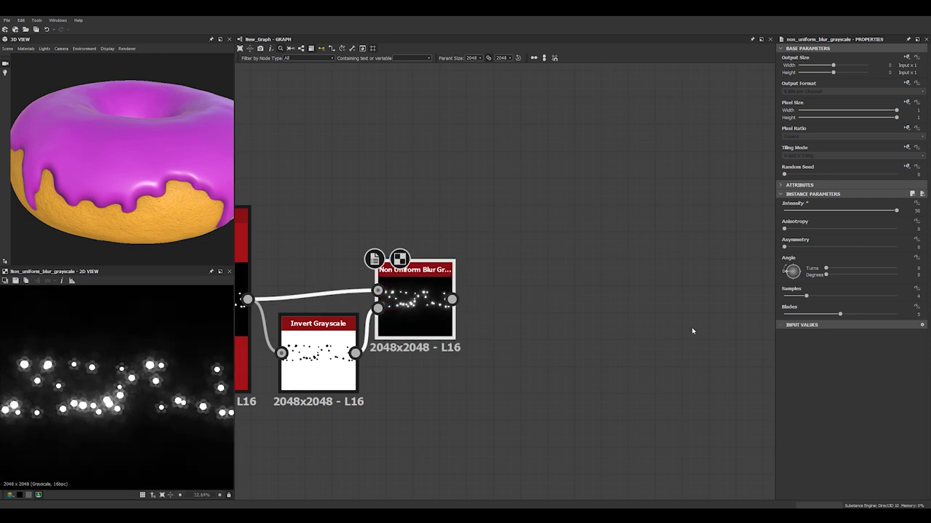
pyautogui.moveTo(805, 295); pyautogui.dragTo(896, 296)
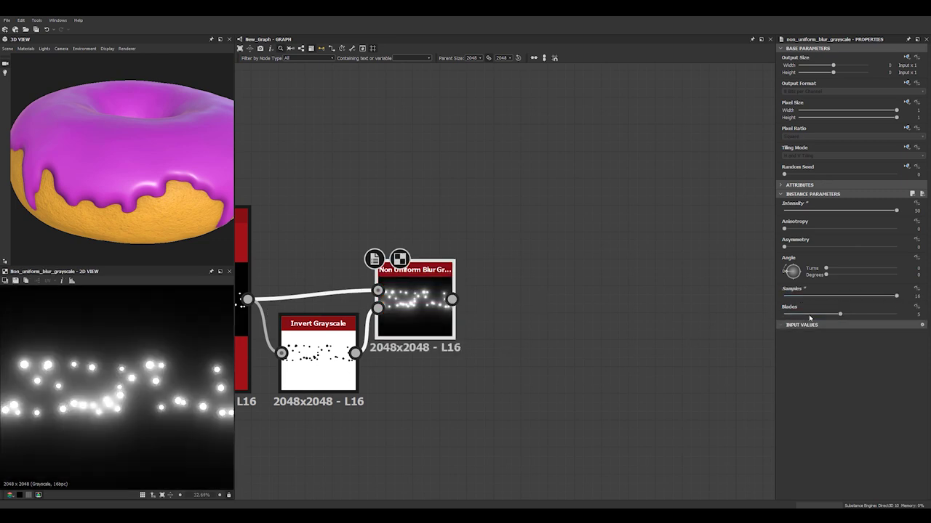
pyautogui.moveTo(839, 314); pyautogui.dragTo(898, 314)
# Step: Stretch the blur upward with an Angle of 90 degrees, an Anisotropy of 0.7 and an Asymmetry of 1
pyautogui.moveTo(791, 271)
pyautogui.mouseDown()
pyautogui.moveTo(795, 289)
pyautogui.moveTo(789, 253)
pyautogui.moveTo(792, 267)
pyautogui.mouseUp()
pyautogui.moveTo(808, 236); pyautogui.dragTo(863, 235)
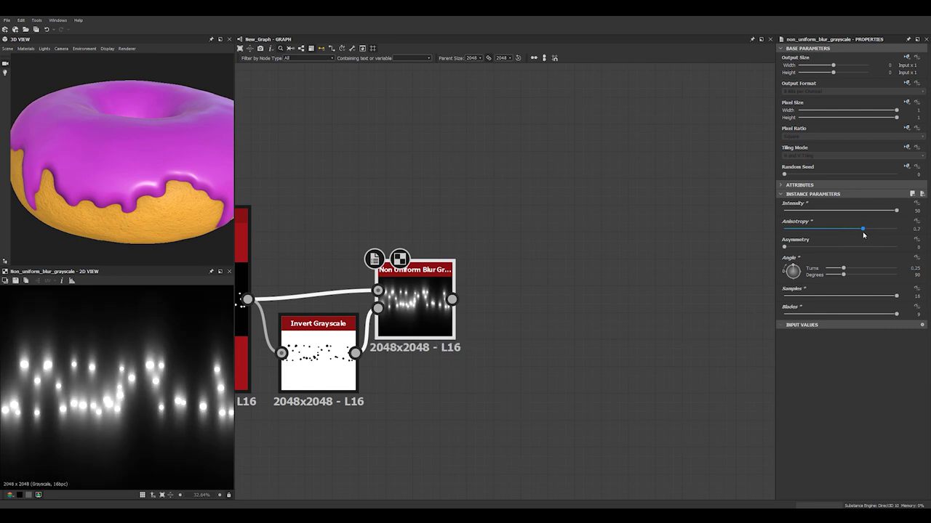
pyautogui.moveTo(785, 247); pyautogui.dragTo(914, 247)
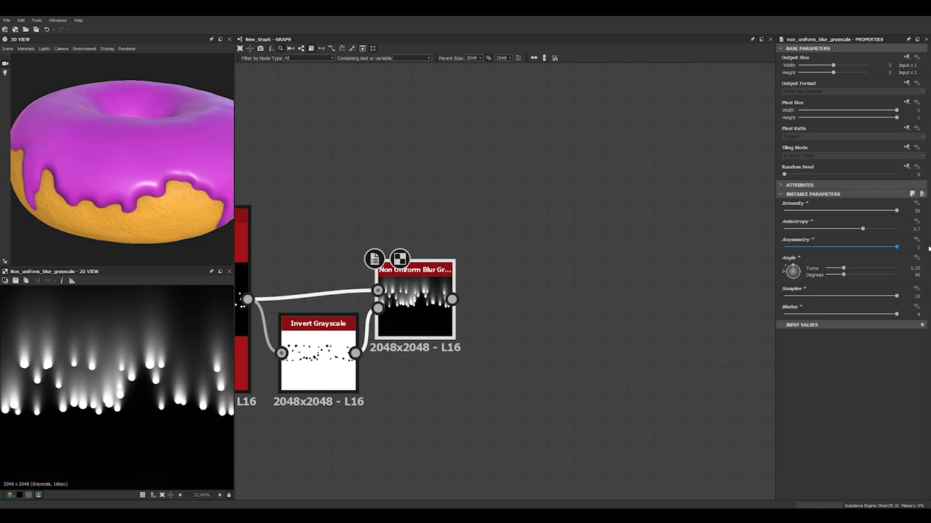
# Step: Shift the Non Uniform Blur node away from the Invert Grayscale and add a Histogram Scan node after it
pyautogui.moveTo(602, 264); pyautogui.dragTo(558, 255, button='middle')
pyautogui.scroll(-1, 520, 270)
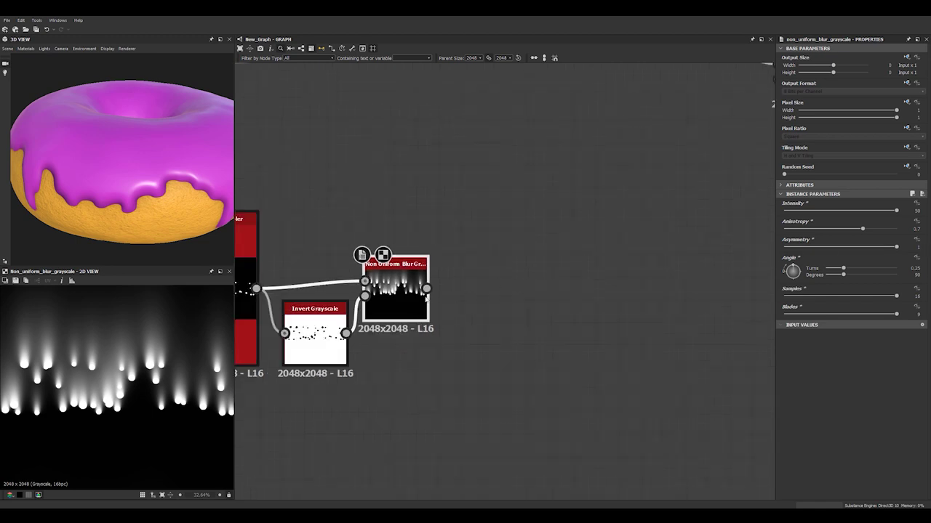
pyautogui.moveTo(405, 298); pyautogui.dragTo(432, 297)
pyautogui.press('space')
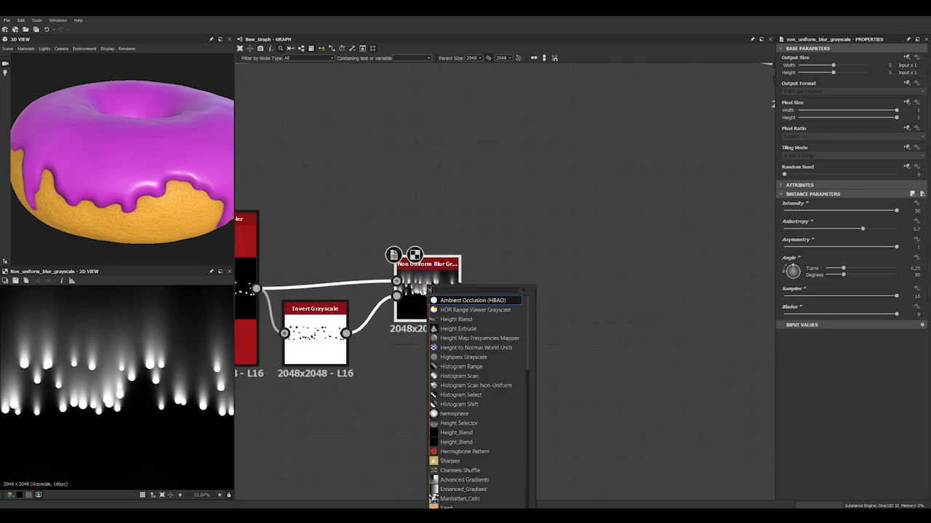
pyautogui.write('is')
pyautogui.click(471, 311)
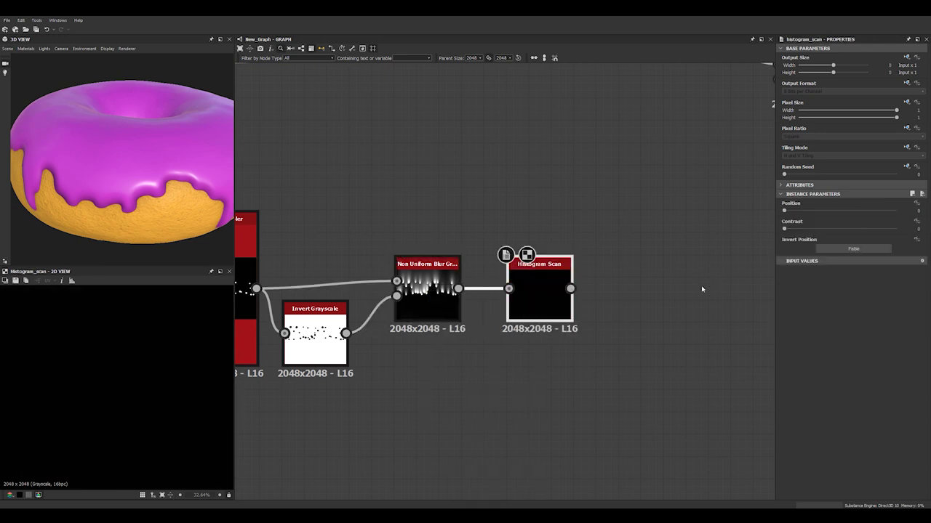
# Step: Set the Histogram Scan's Position to 0.75 and move its node farther from the Non Uniform Blur
pyautogui.moveTo(784, 211); pyautogui.dragTo(868, 218)
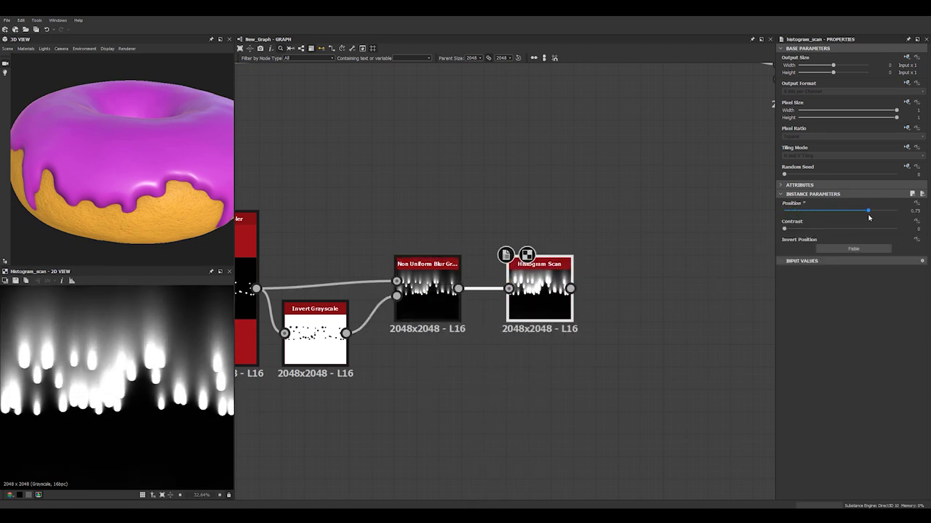
pyautogui.scroll(-4, 681, 266)
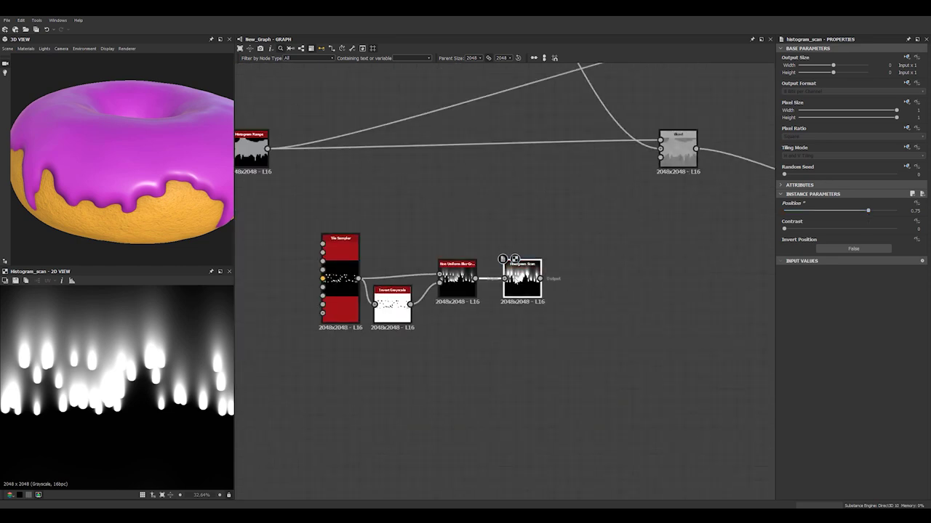
pyautogui.moveTo(515, 282); pyautogui.dragTo(568, 282)
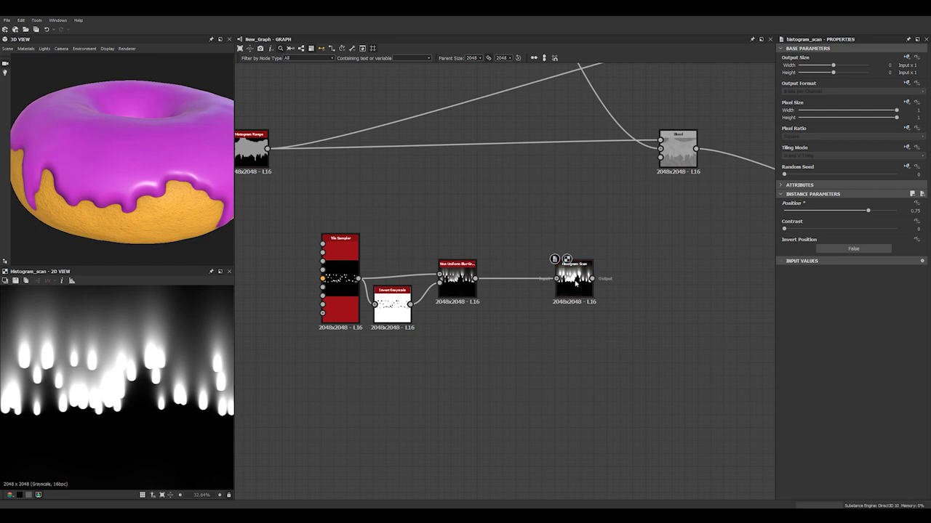
# Step: Add a Blur HQ Grayscale node after the Histogram Scan with an Intensity of 4.23 and a Quality of 1
pyautogui.scroll(-3, 576, 290)
pyautogui.moveTo(617, 296); pyautogui.dragTo(488, 293, button='middle')
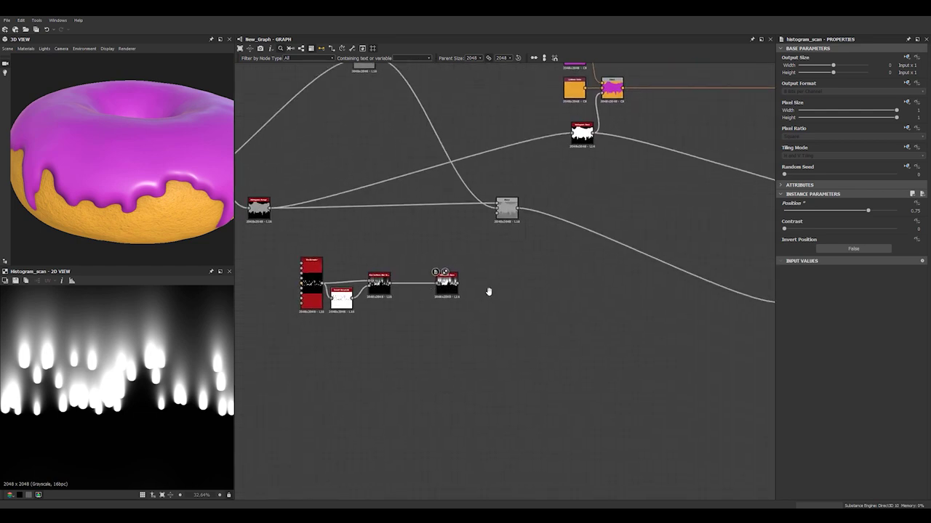
pyautogui.scroll(4, 488, 293)
pyautogui.click(408, 282)
pyautogui.press('space')
pyautogui.write('blu')
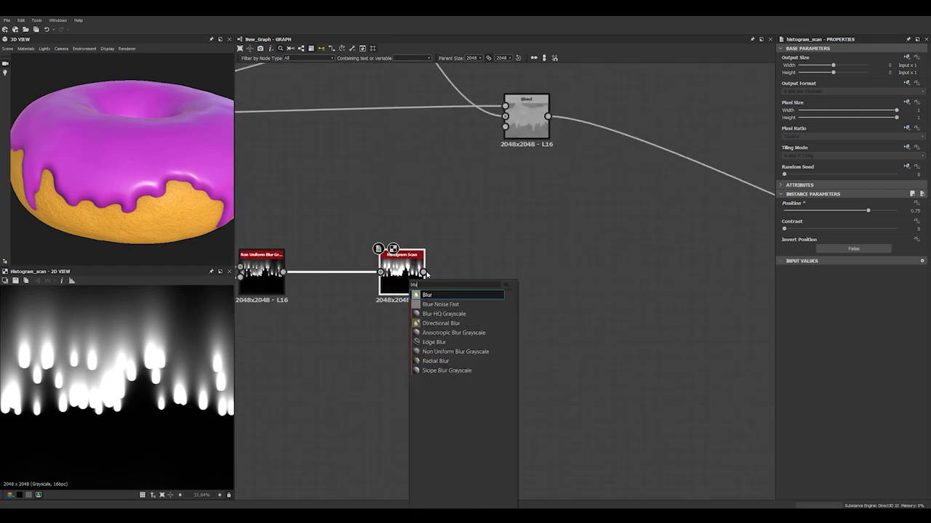
pyautogui.click(443, 313)
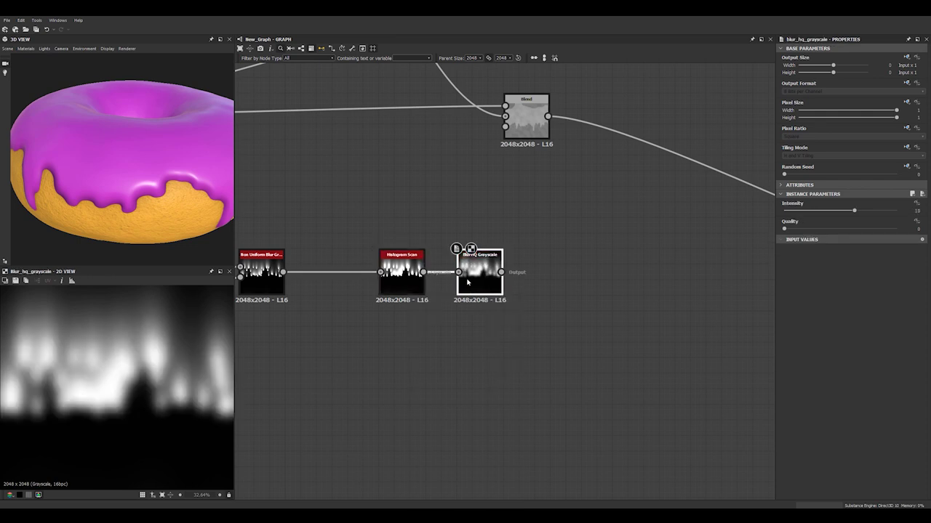
pyautogui.moveTo(821, 211); pyautogui.dragTo(813, 212)
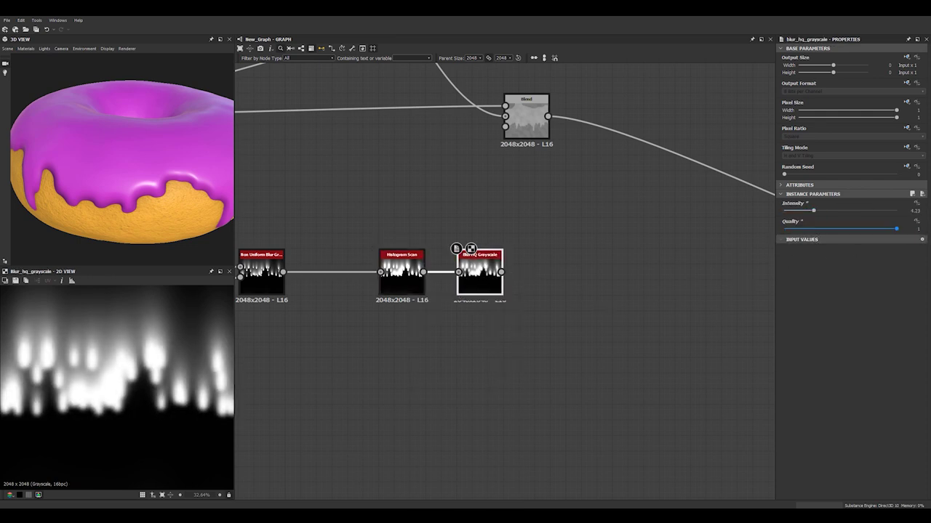
# Step: Select the whole drip node chain from the Tile Sampler to the Blur HQ Grayscale and move it below the Histogram Range node
pyautogui.scroll(-5, 647, 280)
pyautogui.moveTo(607, 295); pyautogui.dragTo(483, 301, button='middle')
pyautogui.scroll(-3, 389, 287)
pyautogui.scroll(4, 429, 265)
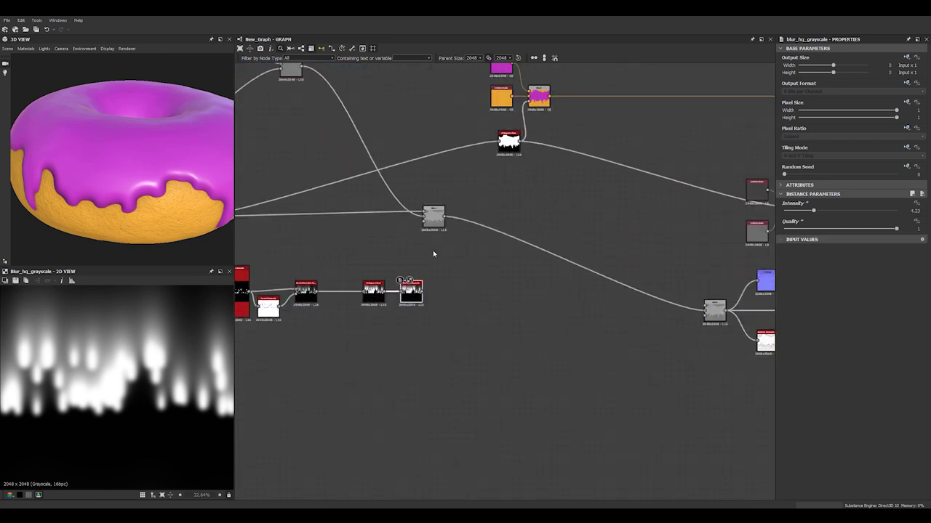
pyautogui.moveTo(311, 265); pyautogui.dragTo(458, 286, button='middle')
pyautogui.moveTo(450, 332); pyautogui.dragTo(565, 346)
pyautogui.moveTo(559, 306); pyautogui.dragTo(498, 322)
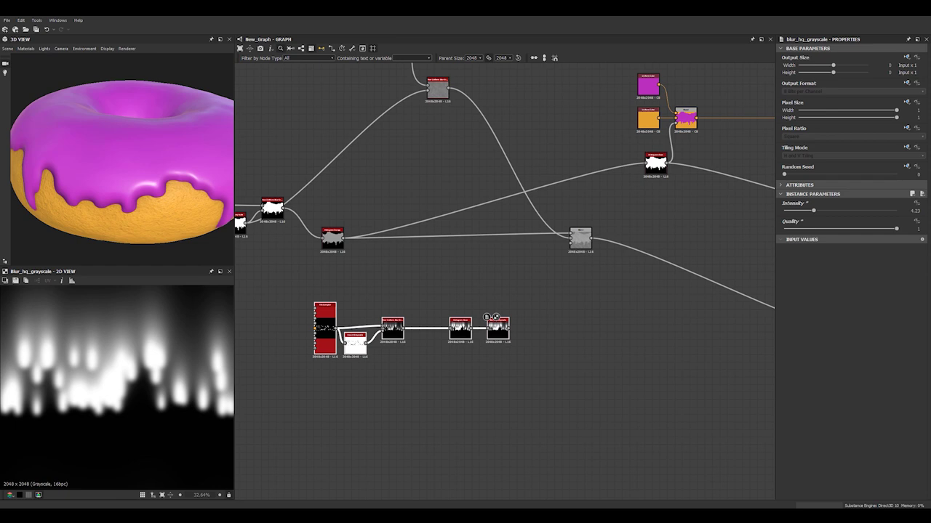
# Step: Insert a Blend node between the Histogram Range and the existing Blend, and feed the drip chain's Blur HQ Grayscale into its foreground
pyautogui.click(442, 269)
pyautogui.click(334, 241)
pyautogui.click(451, 242)
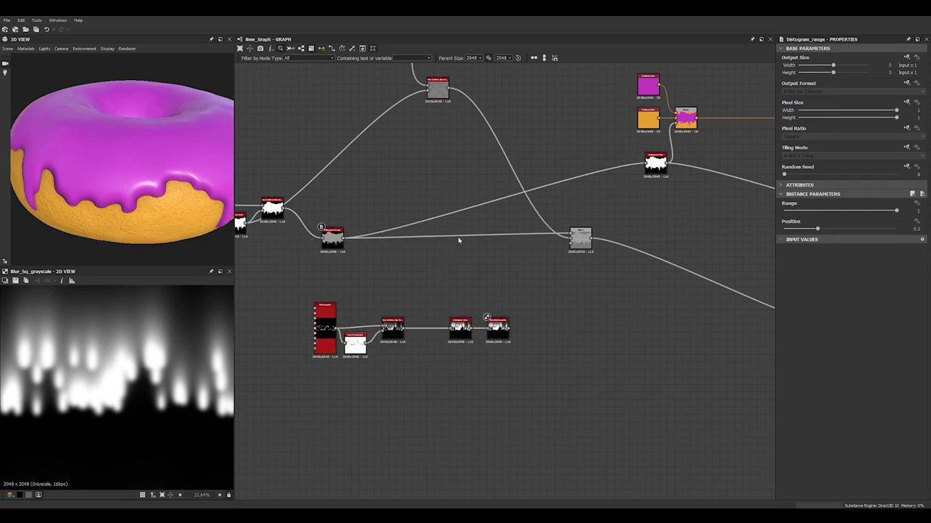
pyautogui.press('space')
pyautogui.write('bl')
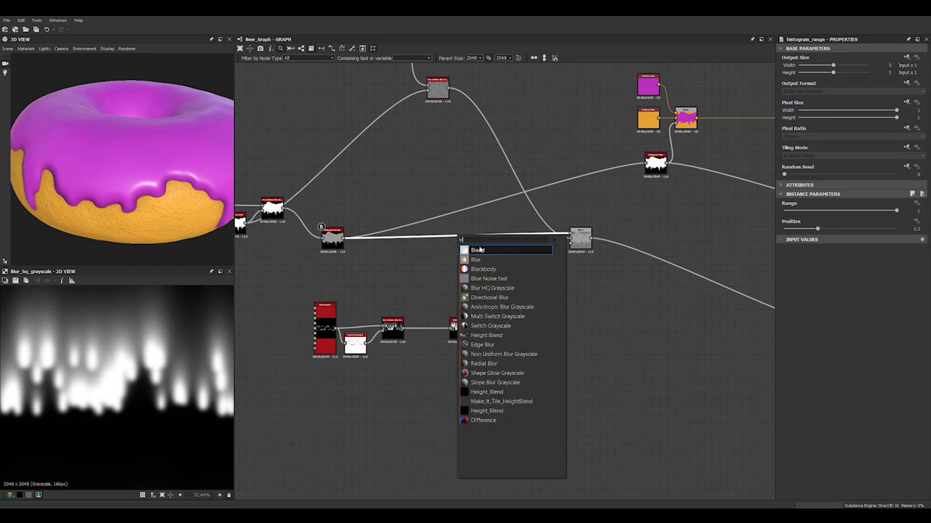
pyautogui.click(480, 250)
pyautogui.scroll(2, 515, 294)
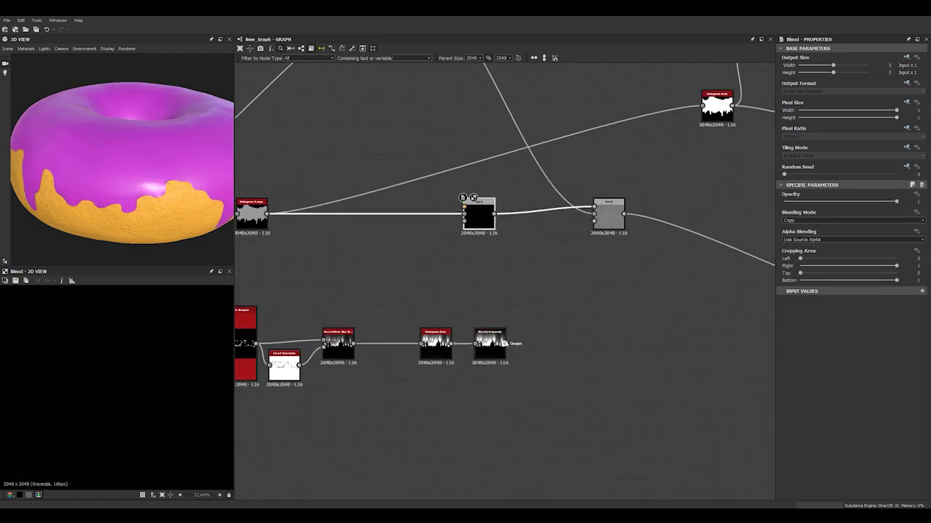
pyautogui.moveTo(506, 344); pyautogui.dragTo(463, 208)
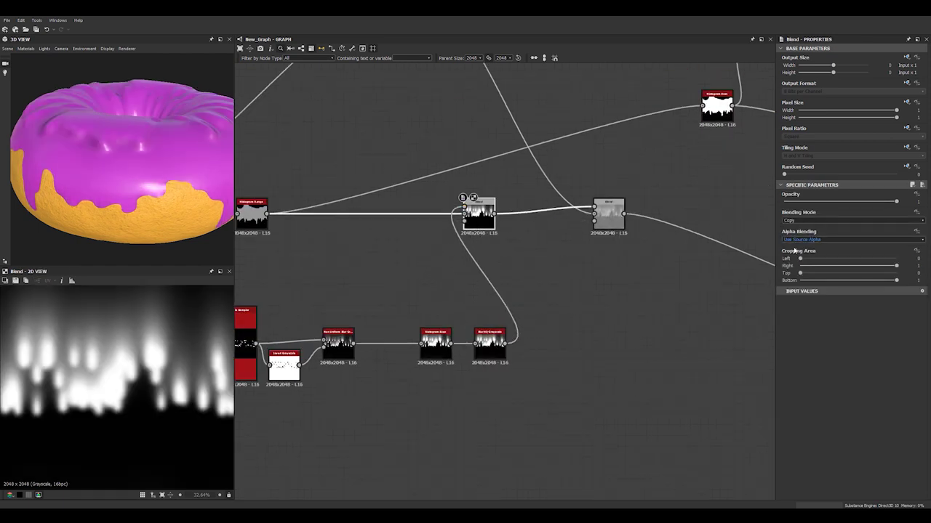
# Step: Set the new Blend to Add (Linear Dodge) with an Opacity of 0.31 and check the drips on the donut
pyautogui.click(788, 221)
pyautogui.click(796, 236)
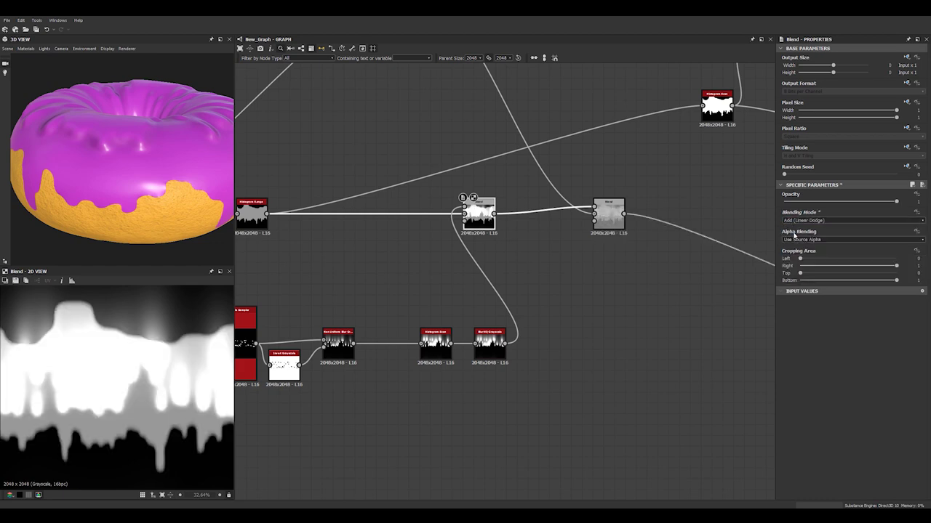
pyautogui.moveTo(798, 203); pyautogui.dragTo(821, 205)
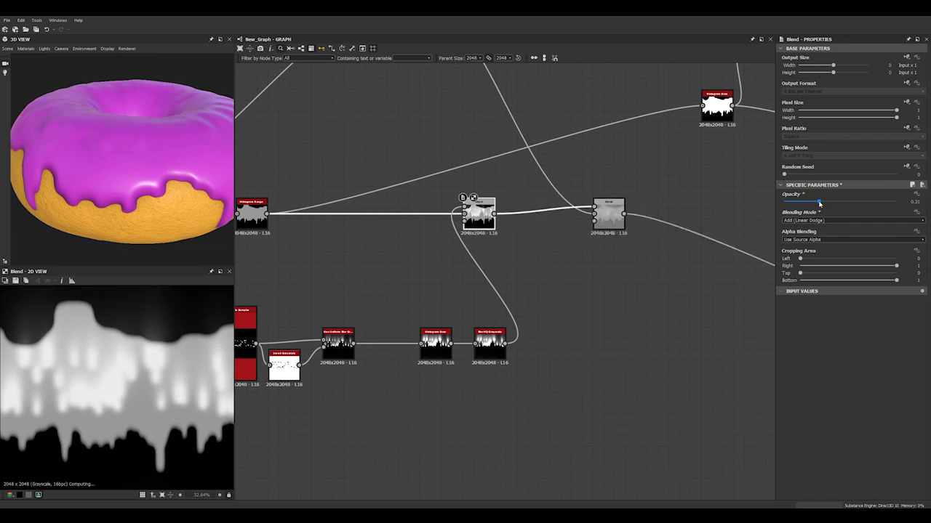
pyautogui.scroll(-3, 143, 151)
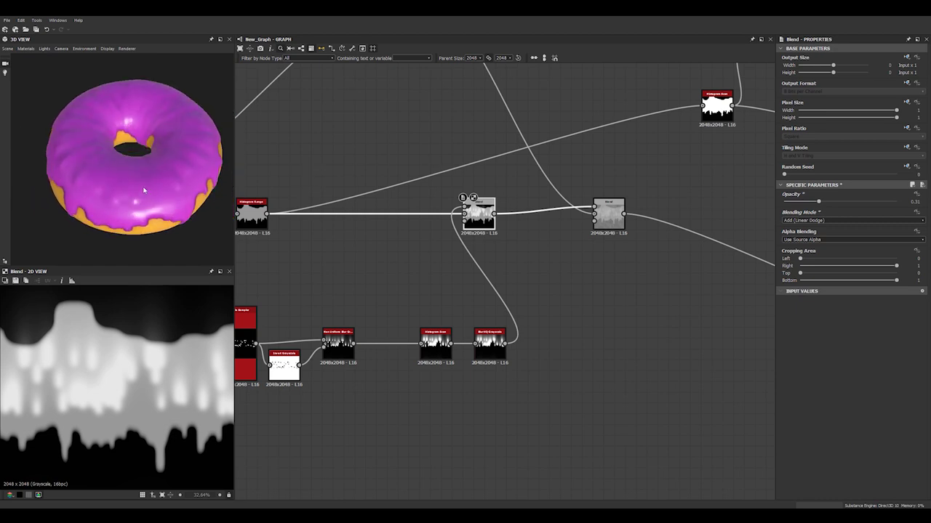
pyautogui.moveTo(146, 152); pyautogui.dragTo(171, 156)
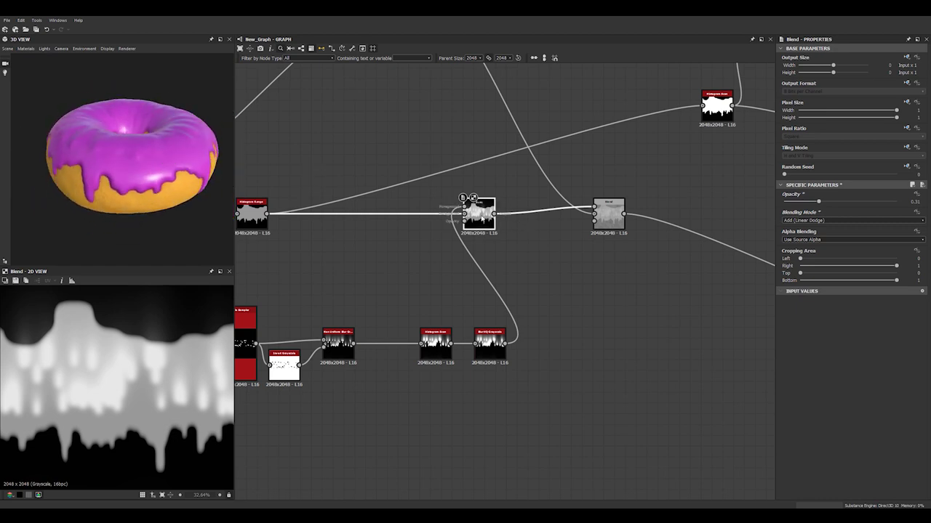
# Step: Make room in the drip chain and insert a Transformation 2D node between the Histogram Scan and the Blur HQ Grayscale
pyautogui.moveTo(480, 220); pyautogui.dragTo(533, 218)
pyautogui.moveTo(436, 349); pyautogui.dragTo(530, 333, button='middle')
pyautogui.moveTo(530, 333); pyautogui.dragTo(493, 333)
pyautogui.click(539, 334)
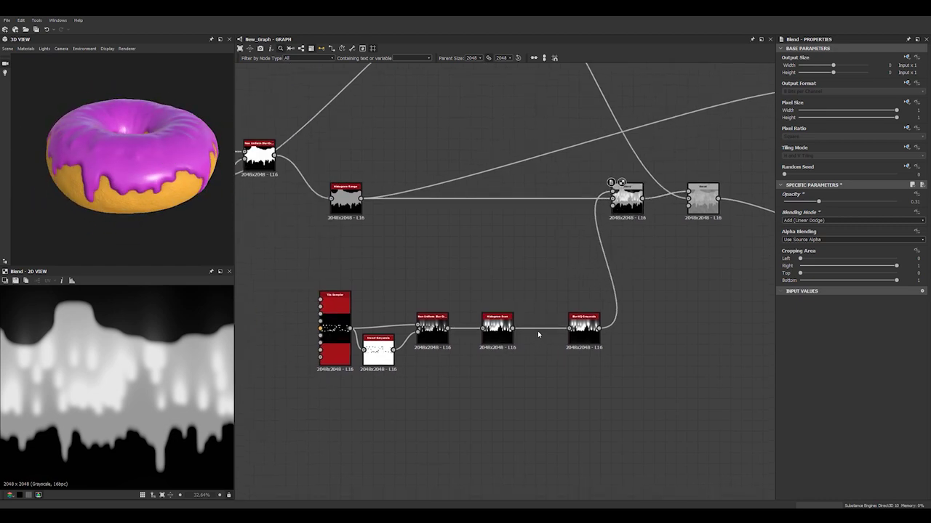
pyautogui.moveTo(594, 334); pyautogui.dragTo(622, 334)
pyautogui.click(551, 336)
pyautogui.press('space')
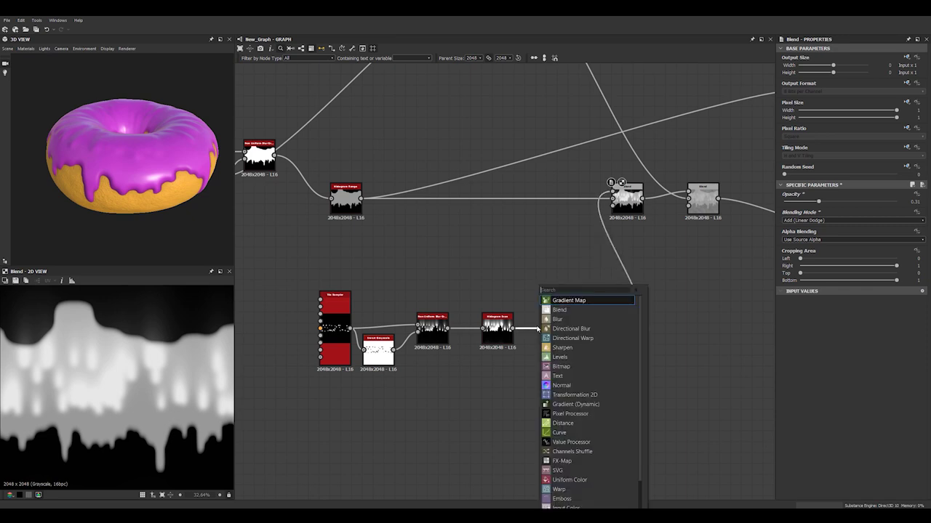
pyautogui.write('tr')
pyautogui.click(559, 301)
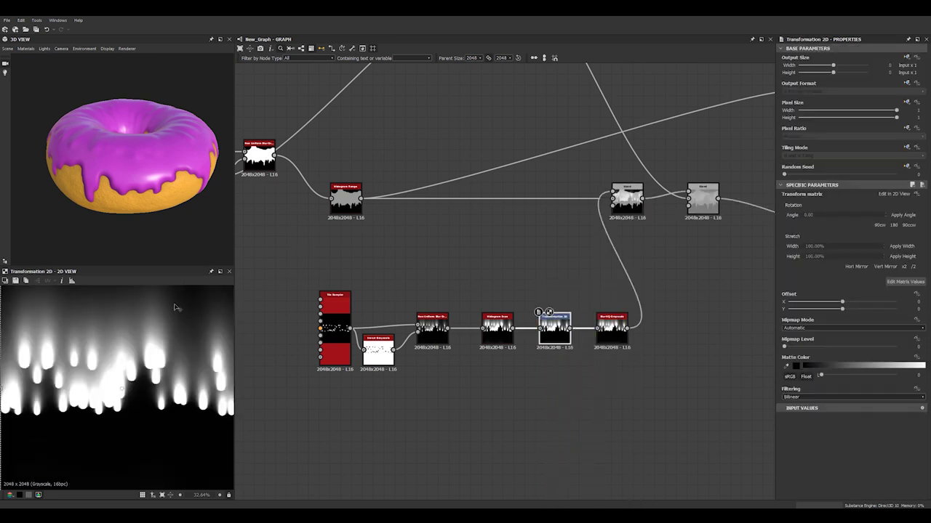
# Step: View the new Blend's output and shift the drips downward with the Transformation 2D to a Y offset of about -0.16
pyautogui.click(625, 198)
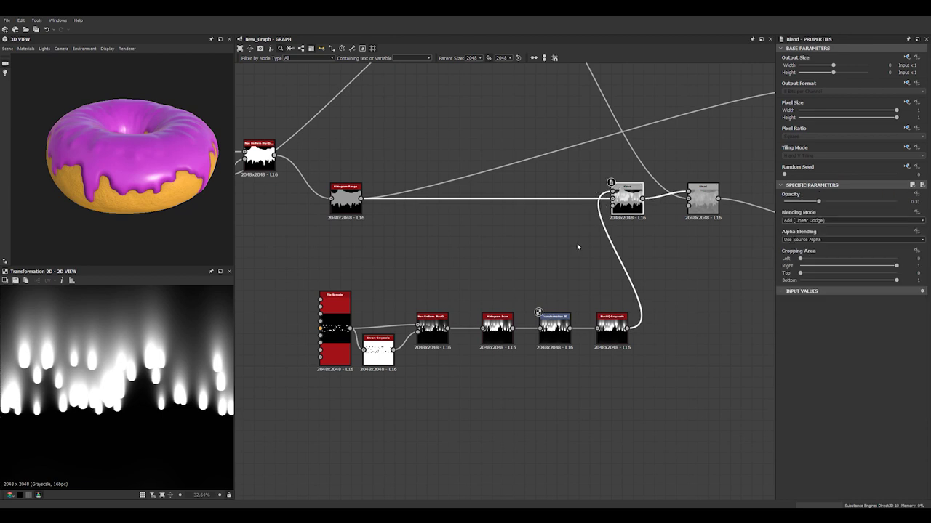
pyautogui.moveTo(577, 245); pyautogui.dragTo(474, 286, button='middle')
pyautogui.doubleClick(520, 194)
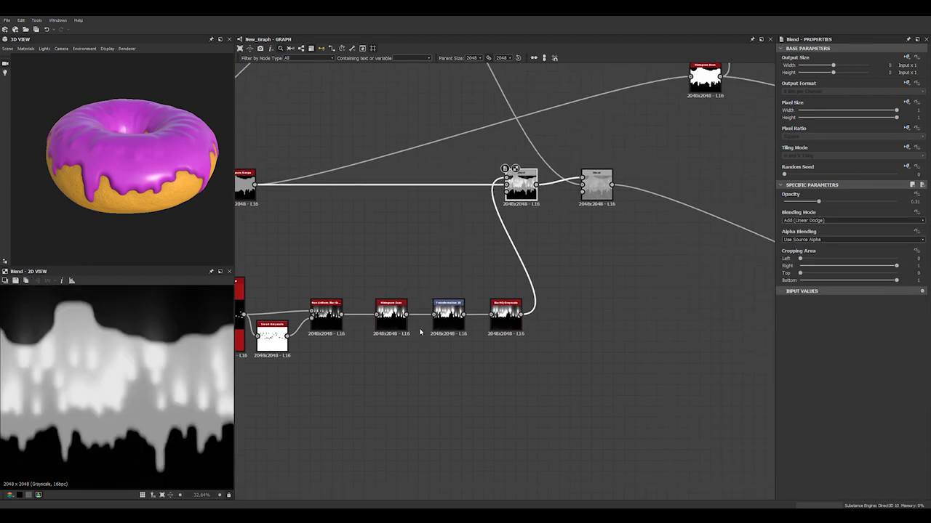
pyautogui.moveTo(449, 316); pyautogui.dragTo(445, 315)
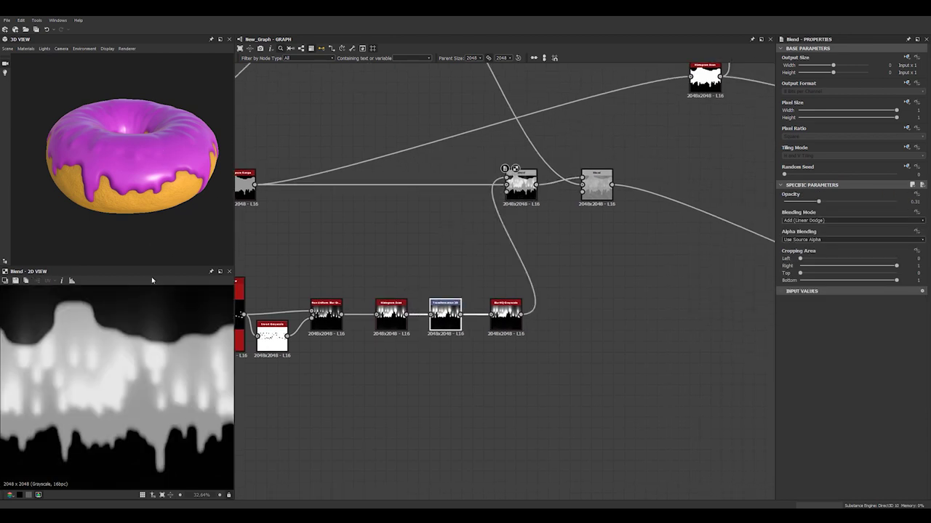
pyautogui.scroll(-5, 125, 356)
pyautogui.scroll(1, 413, 338)
pyautogui.click(487, 312)
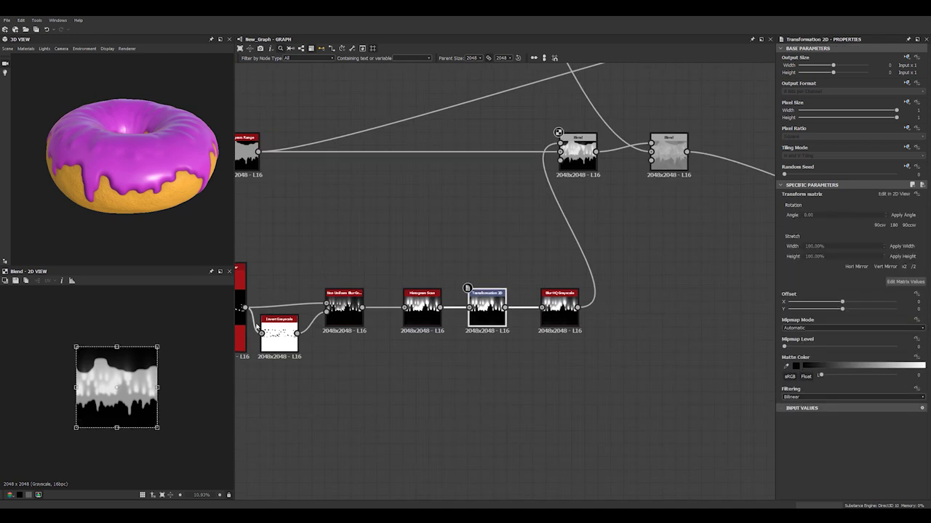
pyautogui.moveTo(133, 370); pyautogui.dragTo(136, 376)
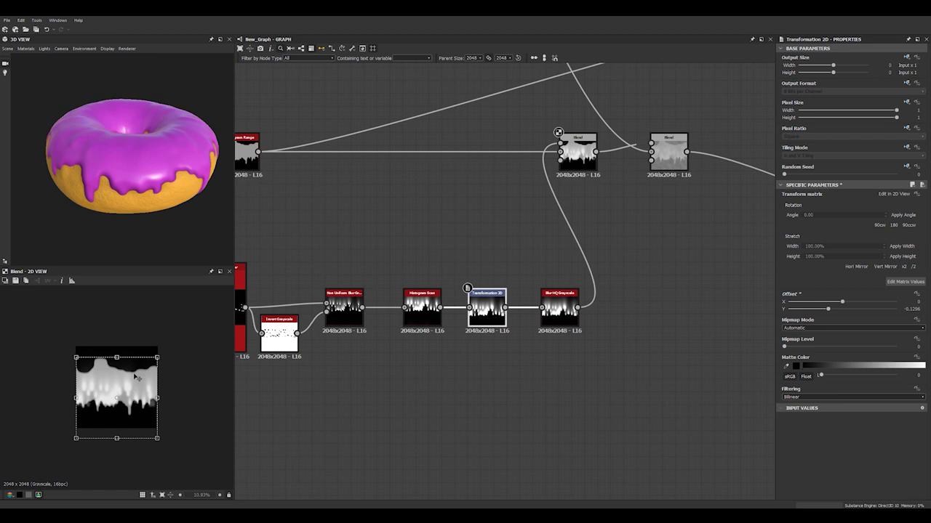
pyautogui.moveTo(136, 377); pyautogui.dragTo(138, 379)
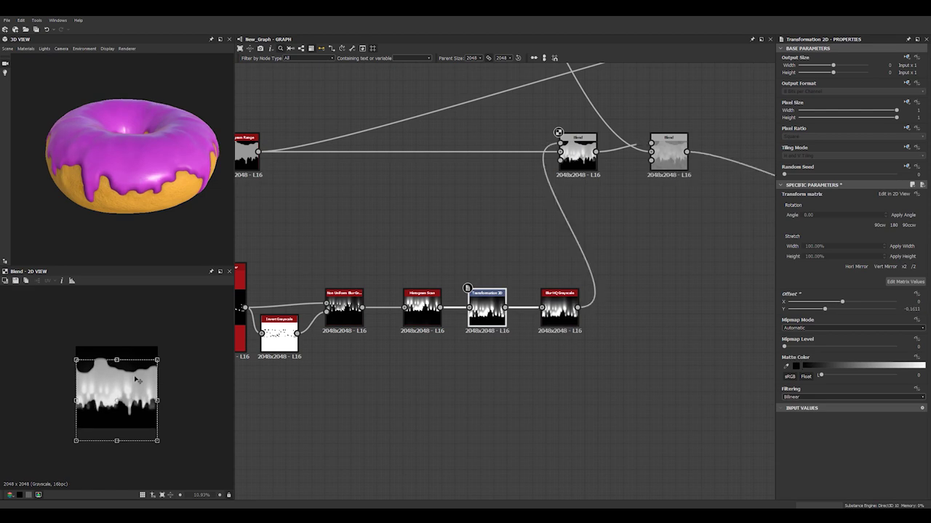
# Step: Mask the drip Blend by connecting the glaze shape's Blur HQ Grayscale to its opacity, comparing the donut with and without the connection
pyautogui.moveTo(176, 217); pyautogui.dragTo(165, 201)
pyautogui.scroll(3, 172, 183)
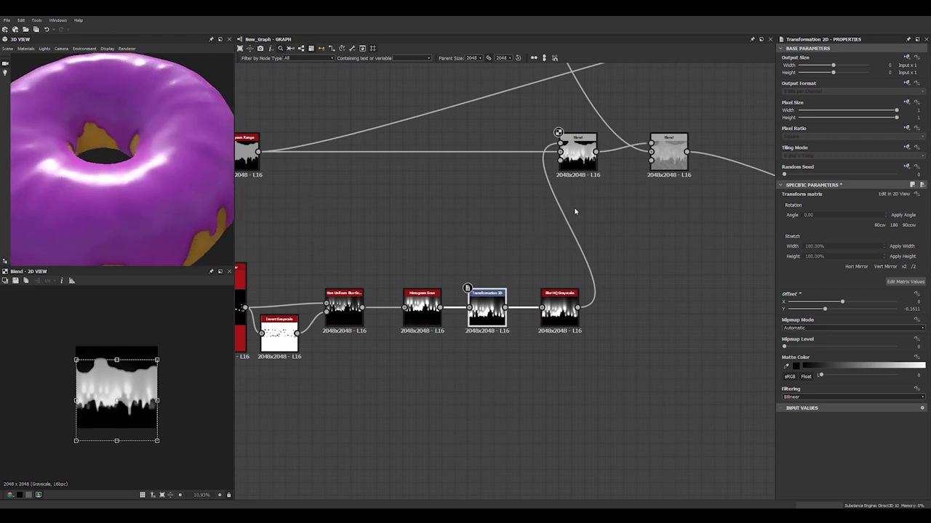
pyautogui.scroll(-3, 569, 210)
pyautogui.moveTo(526, 226); pyautogui.dragTo(496, 240, button='middle')
pyautogui.moveTo(410, 216); pyautogui.dragTo(542, 240, button='middle')
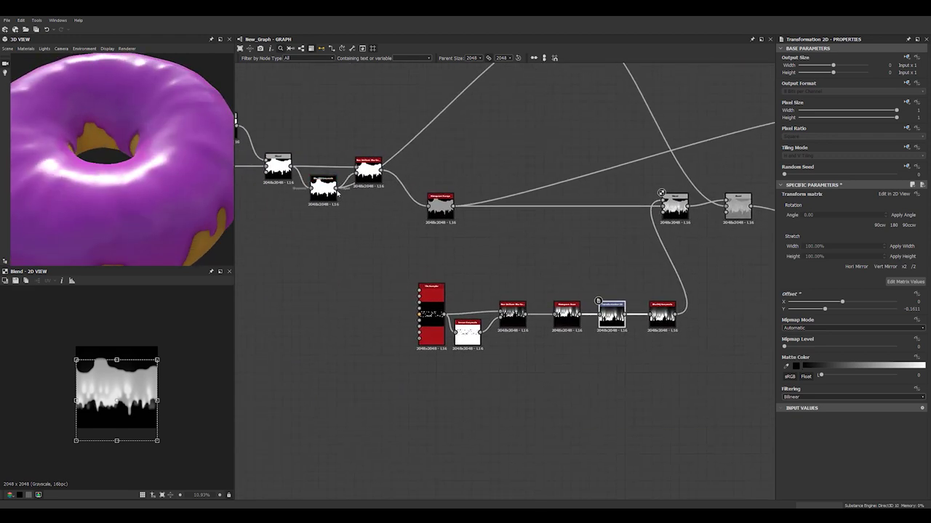
pyautogui.moveTo(385, 209); pyautogui.dragTo(677, 210)
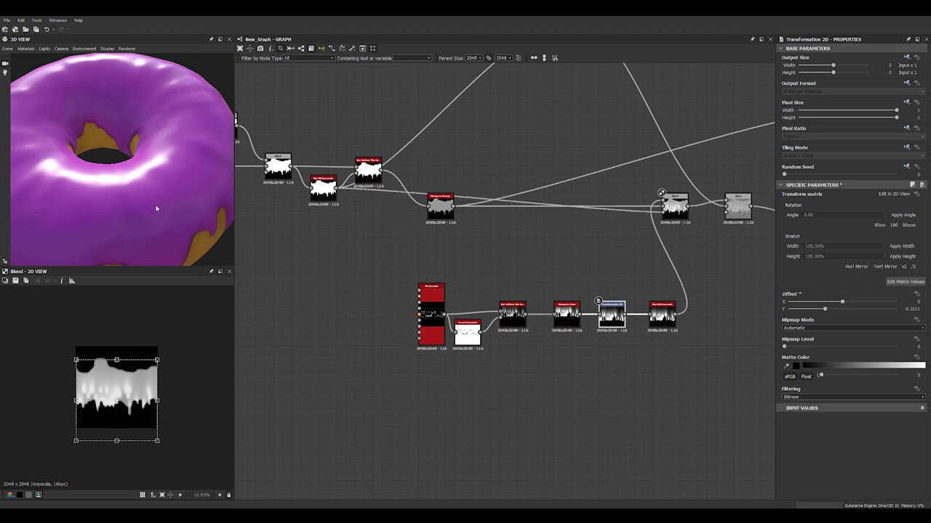
pyautogui.moveTo(155, 208); pyautogui.dragTo(104, 156)
pyautogui.hotkey('ctrl', 'z')
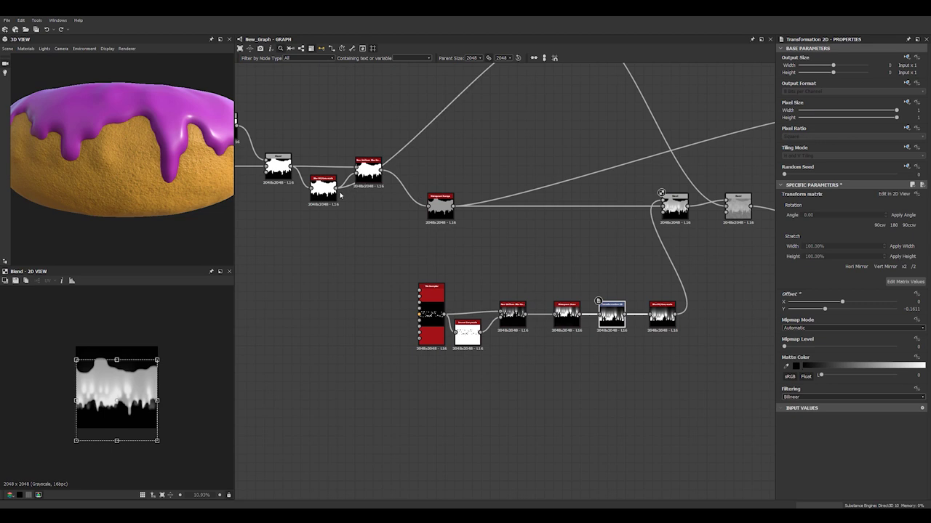
pyautogui.moveTo(340, 192); pyautogui.dragTo(664, 213)
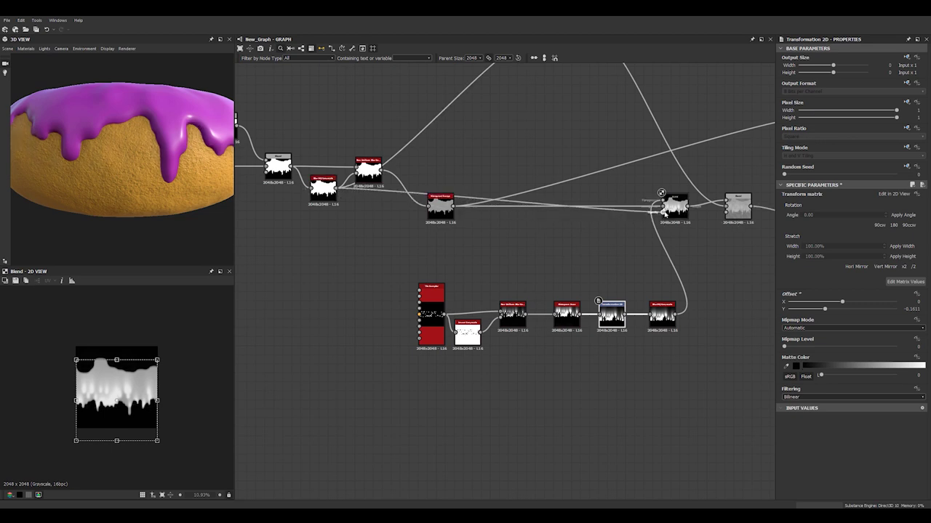
pyautogui.moveTo(134, 179); pyautogui.dragTo(165, 203)
pyautogui.scroll(-3, 119, 186)
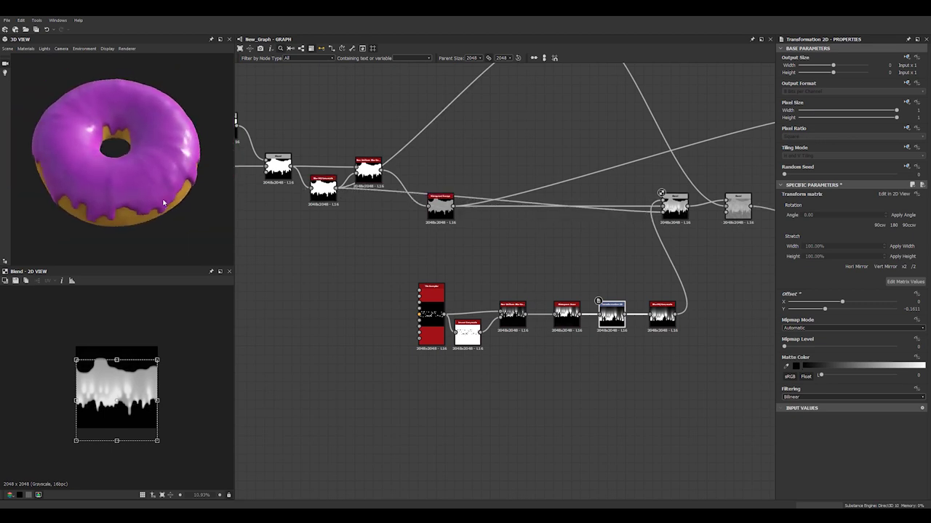
# Step: Raise the Intensity of the drip chain's Blur HQ Grayscale to 6.09
pyautogui.scroll(3, 599, 291)
pyautogui.moveTo(691, 327); pyautogui.dragTo(550, 326, button='middle')
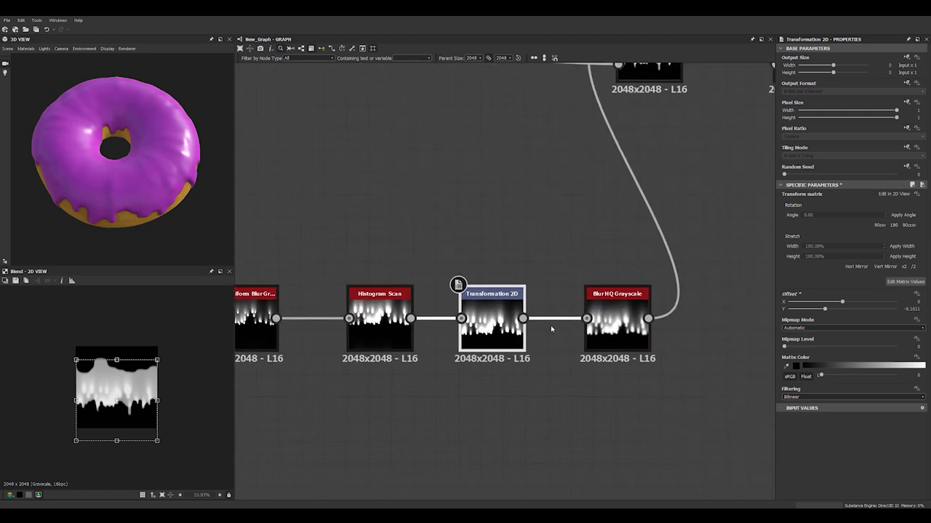
pyautogui.click(632, 328)
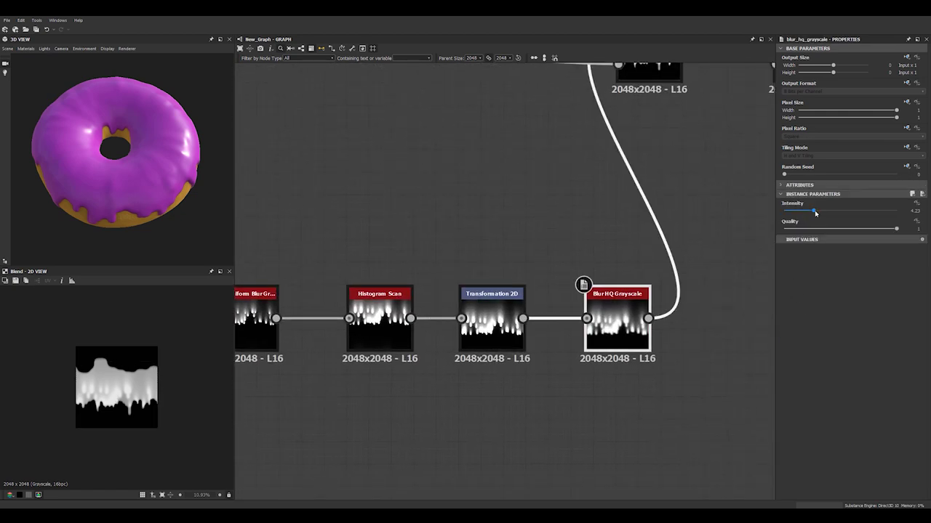
pyautogui.moveTo(829, 213); pyautogui.dragTo(827, 214)
# Step: Move the drip chain's Histogram Scan node up slightly, set its Position to 0.7 and check the donut from the side
pyautogui.moveTo(557, 288); pyautogui.dragTo(668, 250, button='middle')
pyautogui.moveTo(466, 271); pyautogui.dragTo(466, 249)
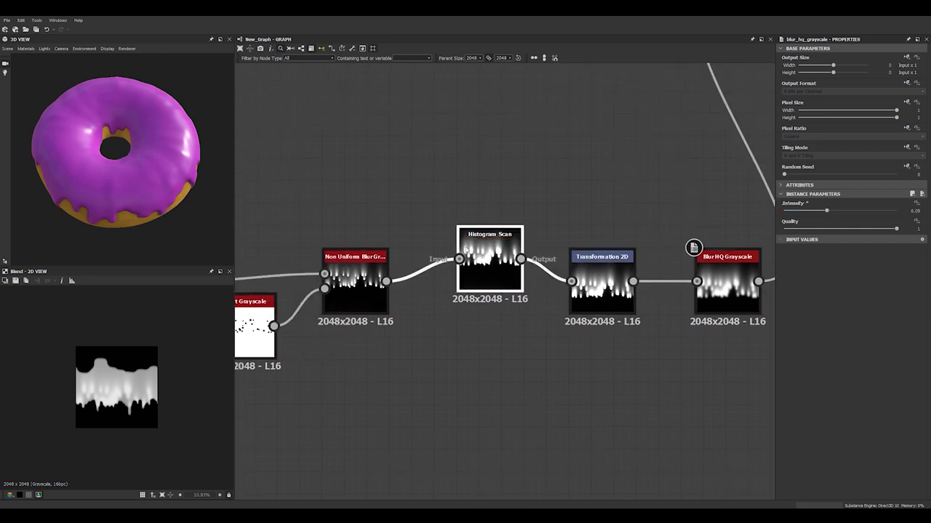
pyautogui.click(471, 287)
pyautogui.moveTo(839, 211); pyautogui.dragTo(862, 215)
pyautogui.moveTo(125, 156); pyautogui.dragTo(85, 127)
pyautogui.scroll(-5, 293, 160)
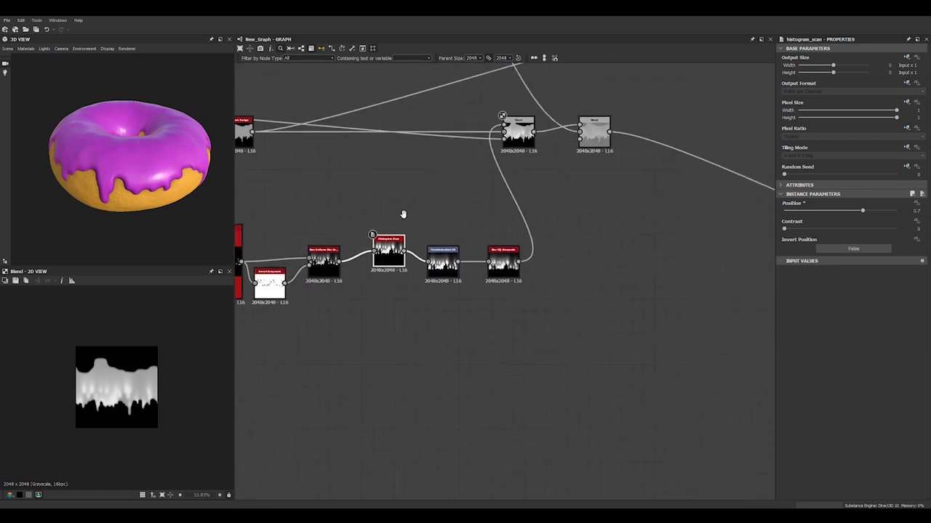
# Step: Move the drip Blend and the Blend after it farther along the graph to space out the nodes
pyautogui.moveTo(456, 237); pyautogui.dragTo(426, 269, button='middle')
pyautogui.moveTo(435, 168); pyautogui.dragTo(538, 168)
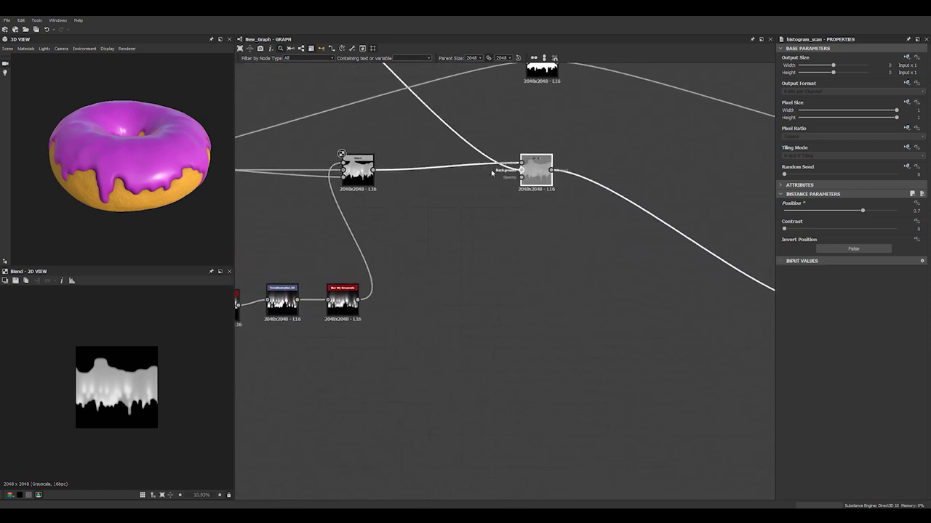
pyautogui.moveTo(360, 178); pyautogui.dragTo(414, 178)
pyautogui.moveTo(446, 239); pyautogui.dragTo(502, 237, button='middle')
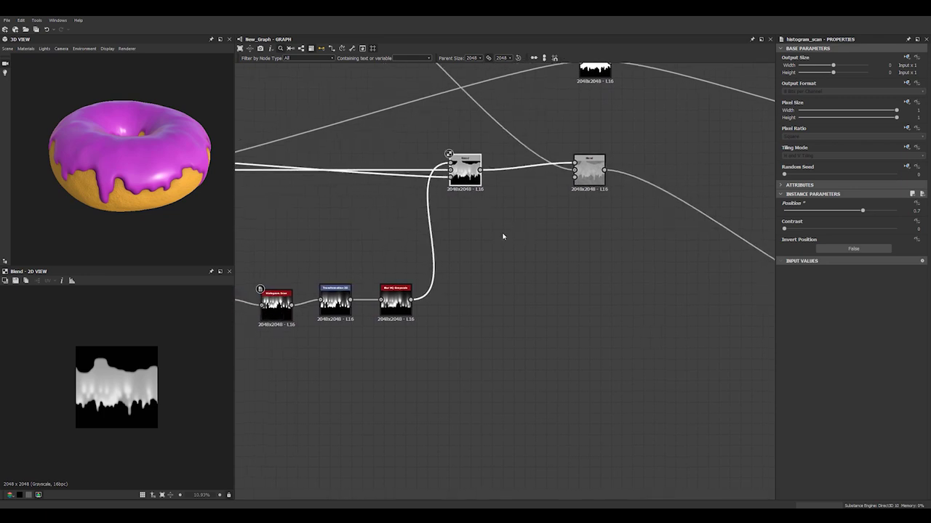
# Step: Move the last Blend farther along the graph and add a Cells 1 node below the drip Blend with Scale 100
pyautogui.scroll(3, 163, 172)
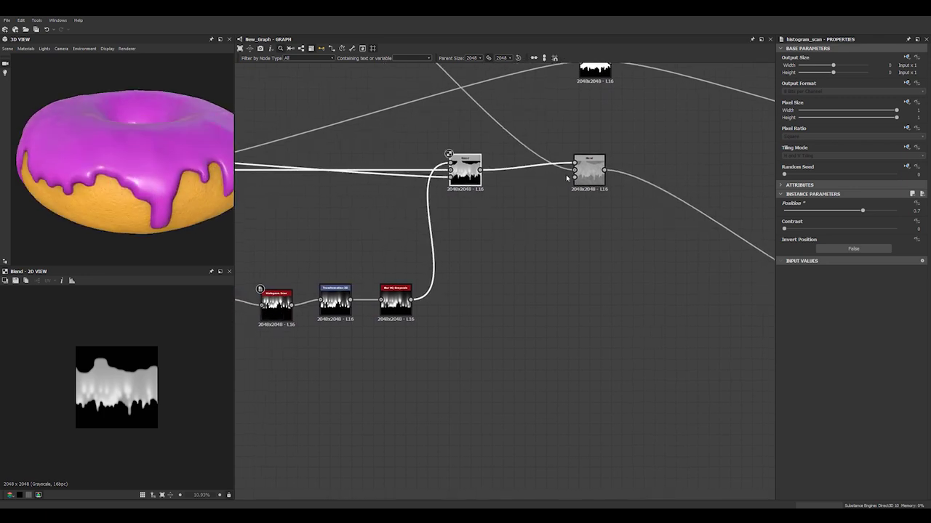
pyautogui.moveTo(567, 178); pyautogui.dragTo(615, 183)
pyautogui.moveTo(492, 218); pyautogui.dragTo(449, 194, button='middle')
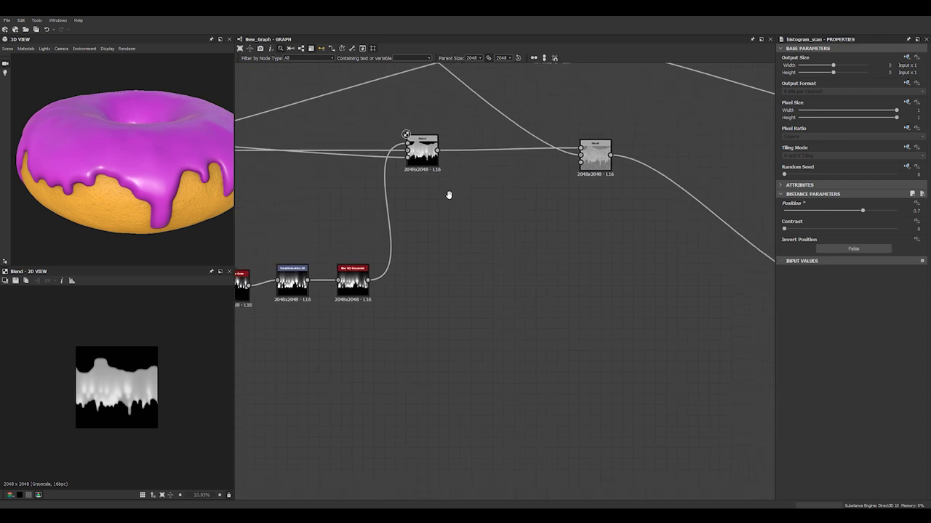
pyautogui.press('space')
pyautogui.write('cell')
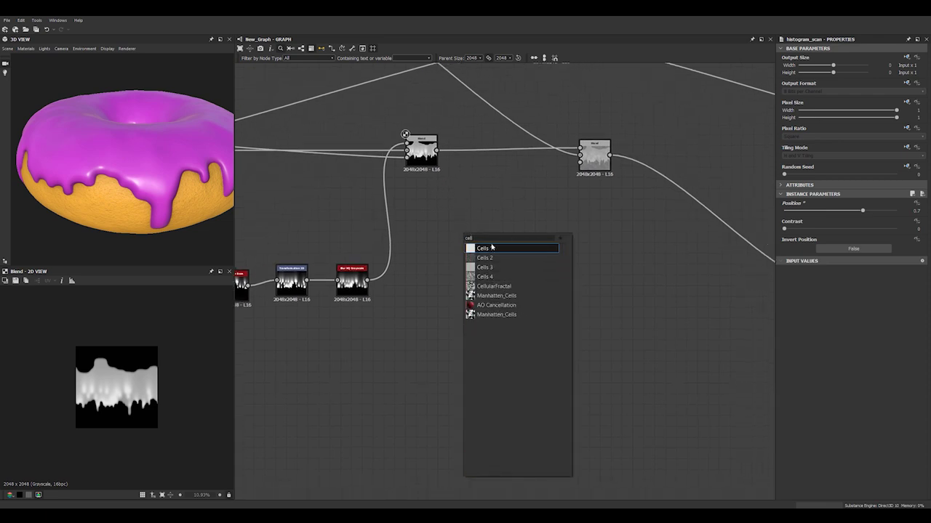
pyautogui.click(491, 248)
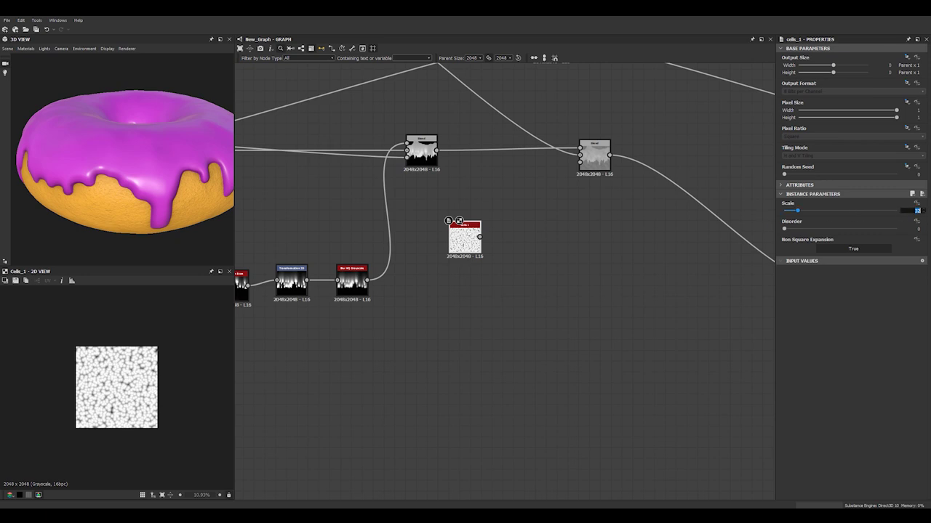
pyautogui.press('Return')
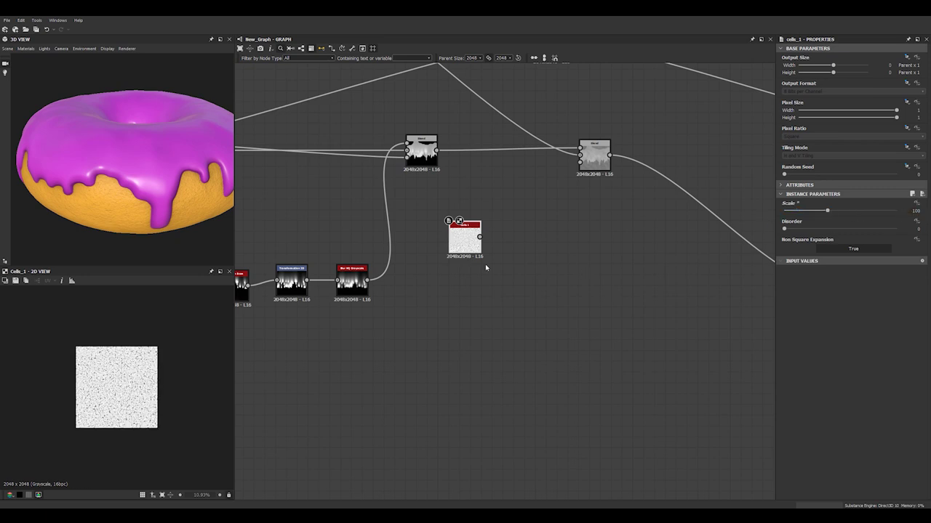
# Step: Add a Blend after the Cells 1 node and connect Cells 1 to both its background and foreground inputs
pyautogui.moveTo(471, 248); pyautogui.dragTo(417, 236)
pyautogui.press('space')
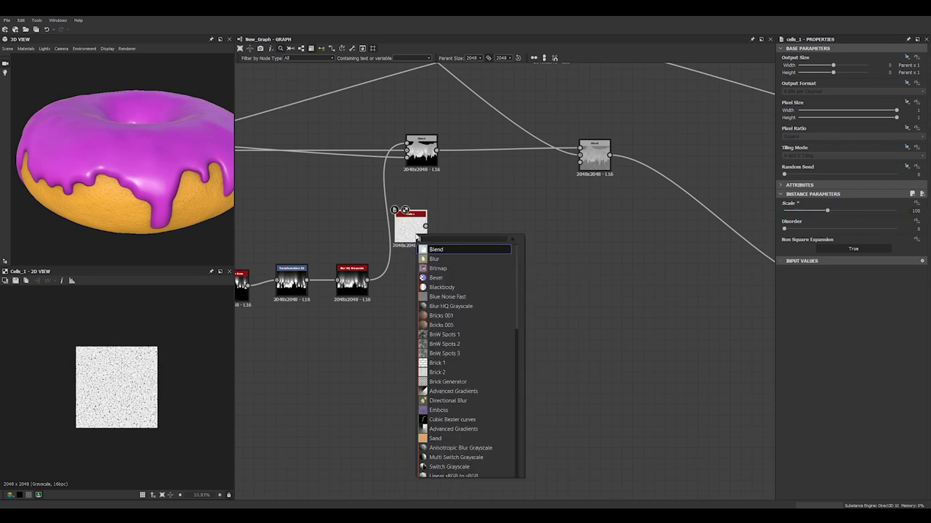
pyautogui.write('bl')
pyautogui.click(439, 250)
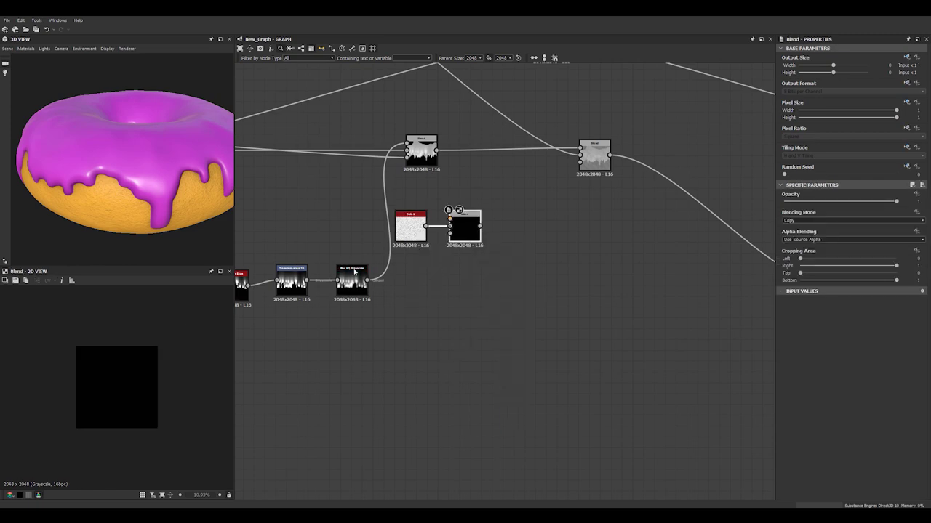
pyautogui.click(411, 227)
pyautogui.scroll(3, 378, 361)
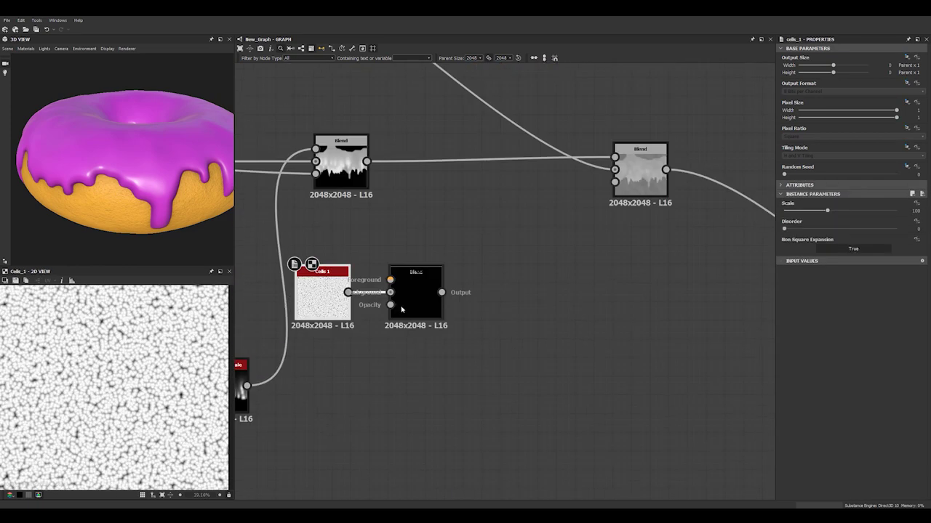
pyautogui.moveTo(401, 310); pyautogui.dragTo(476, 310)
pyautogui.moveTo(348, 292); pyautogui.dragTo(465, 280)
# Step: Insert a Blur HQ Grayscale between Cells 1 and the new Blend's foreground, with Intensity 1.45 and Quality 1
pyautogui.click(428, 284)
pyautogui.press('space')
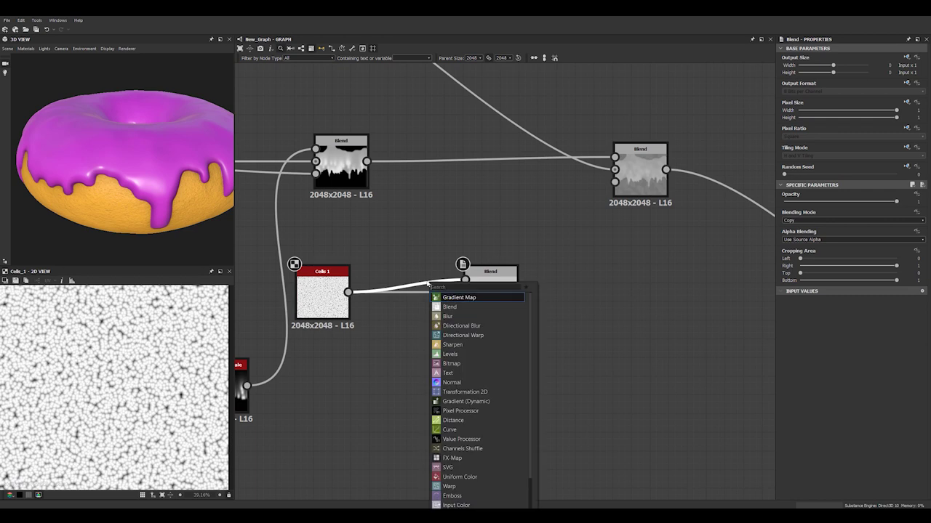
pyautogui.write('blur')
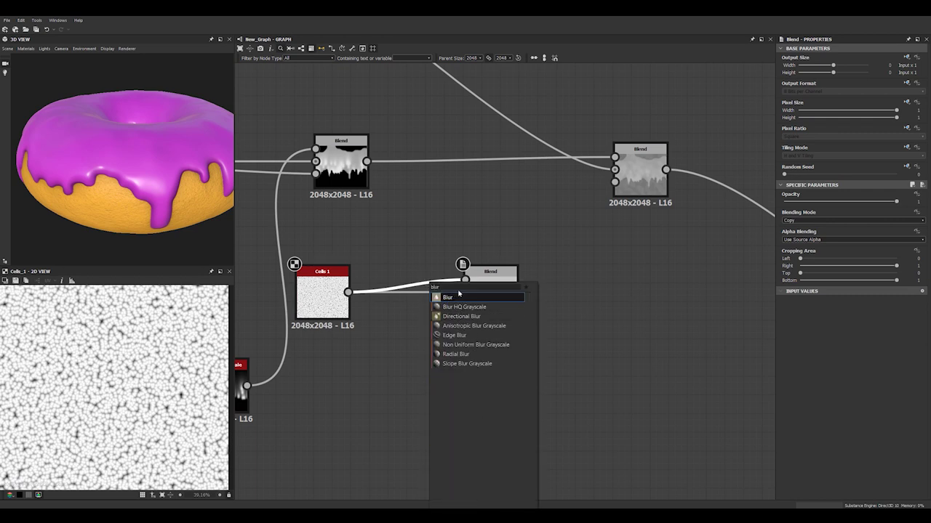
pyautogui.click(466, 307)
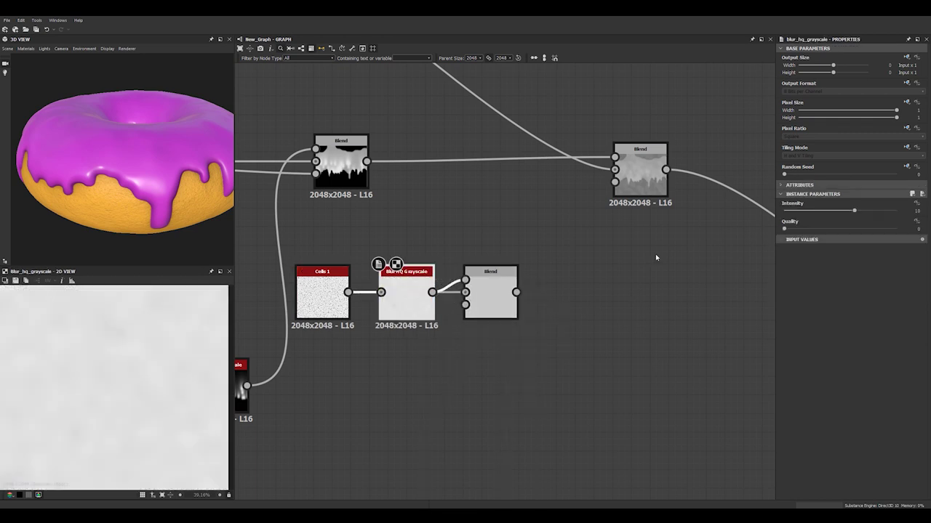
pyautogui.click(804, 211)
pyautogui.moveTo(784, 228); pyautogui.dragTo(898, 229)
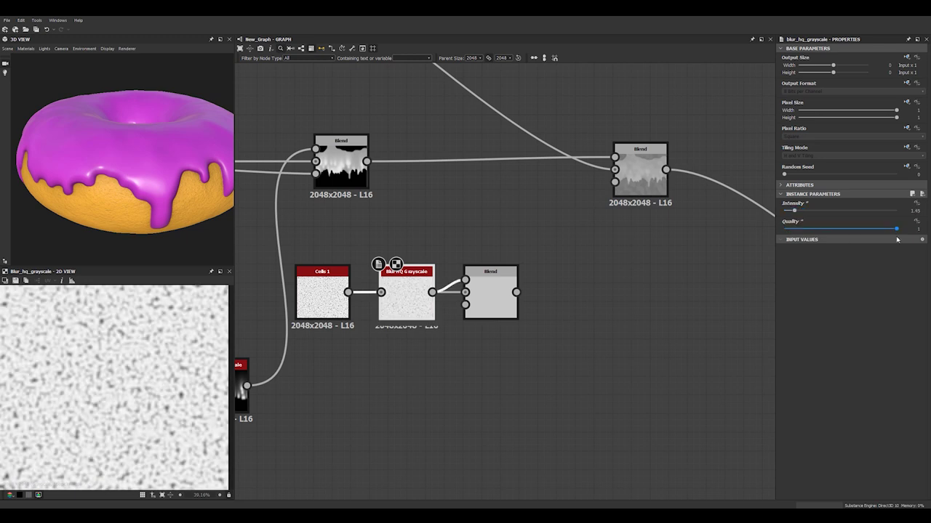
# Step: Set the cells Blend's Opacity to 0.67 and arrange its blur above the direct Cells 1 connection
pyautogui.click(505, 305)
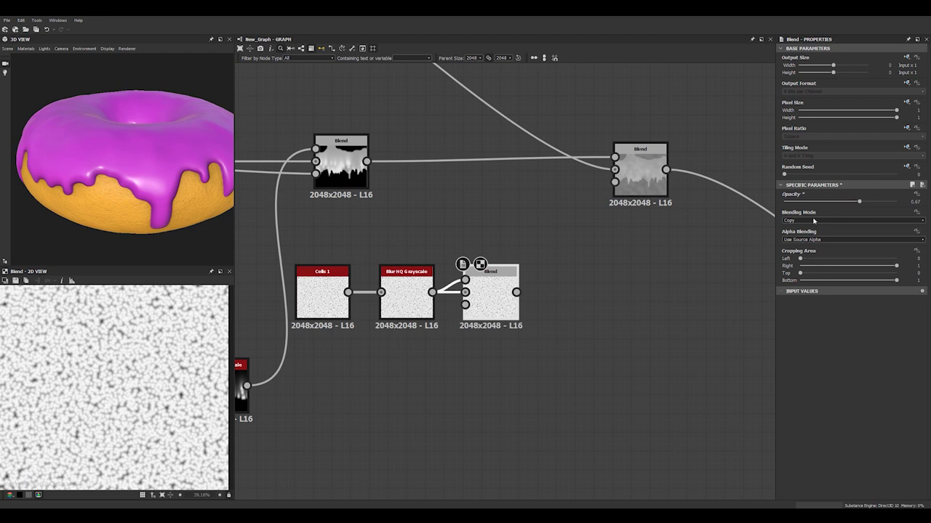
pyautogui.moveTo(407, 290); pyautogui.dragTo(397, 248)
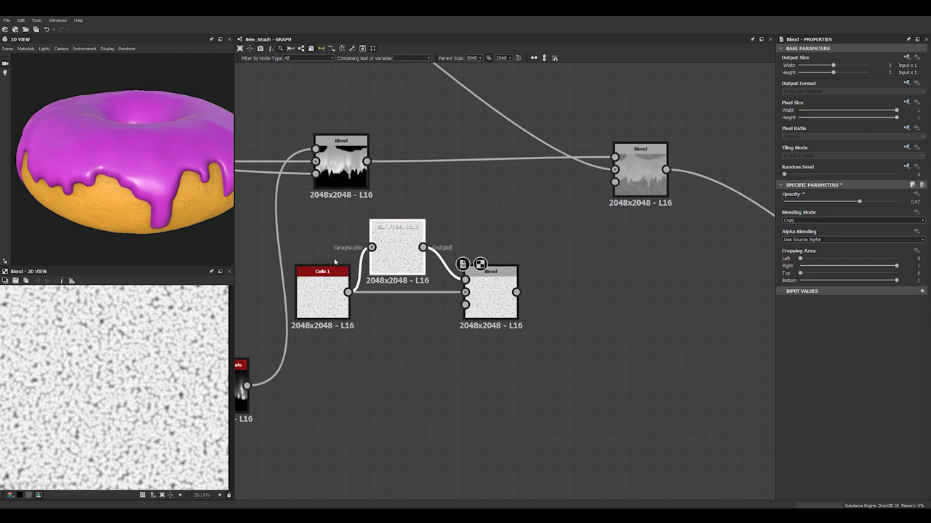
pyautogui.moveTo(302, 235); pyautogui.dragTo(522, 323)
pyautogui.moveTo(481, 300); pyautogui.dragTo(537, 344)
pyautogui.click(442, 382)
# Step: Insert a Blend between the drip Blend and the final height Blend, feeding Cells 1 into its foreground
pyautogui.moveTo(648, 230); pyautogui.dragTo(522, 239, button='middle')
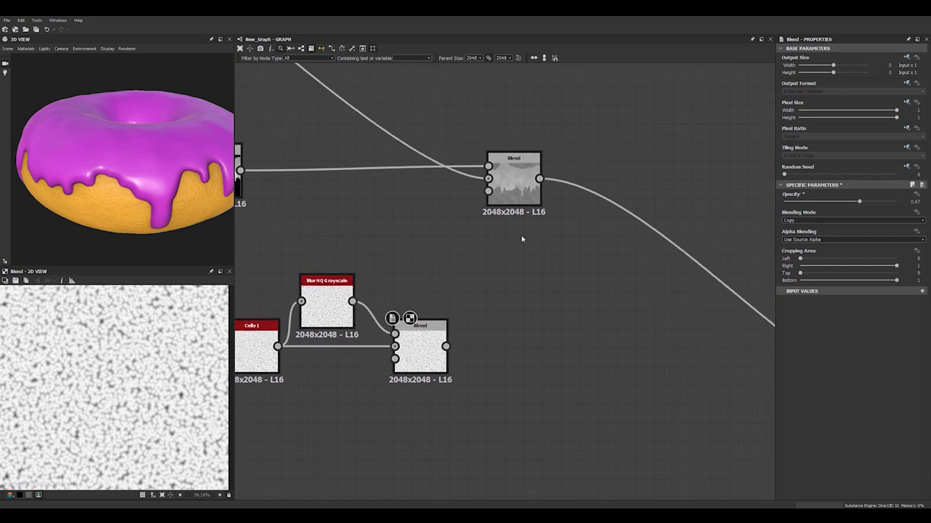
pyautogui.moveTo(520, 182); pyautogui.dragTo(595, 174)
pyautogui.moveTo(607, 211); pyautogui.dragTo(728, 234, button='middle')
pyautogui.scroll(-1, 728, 234)
pyautogui.click(557, 237)
pyautogui.click(517, 198)
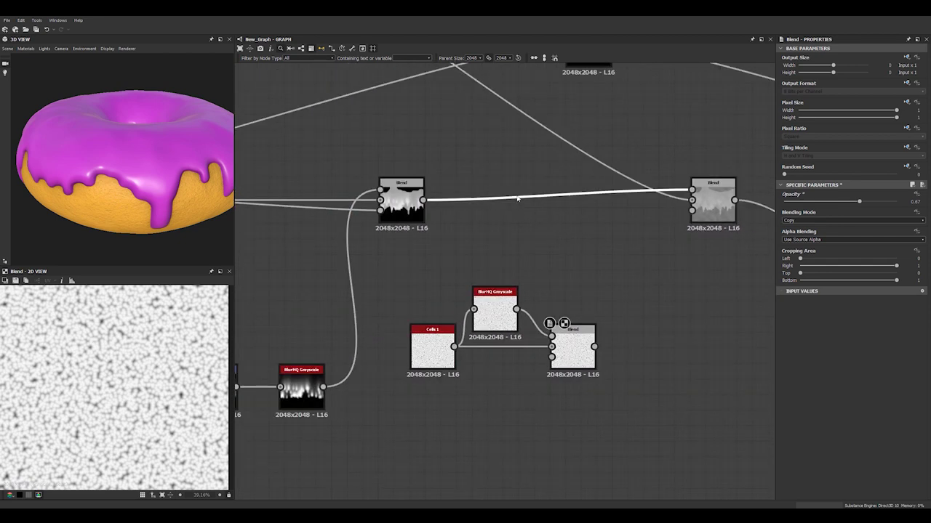
pyautogui.press('space')
pyautogui.write('bl')
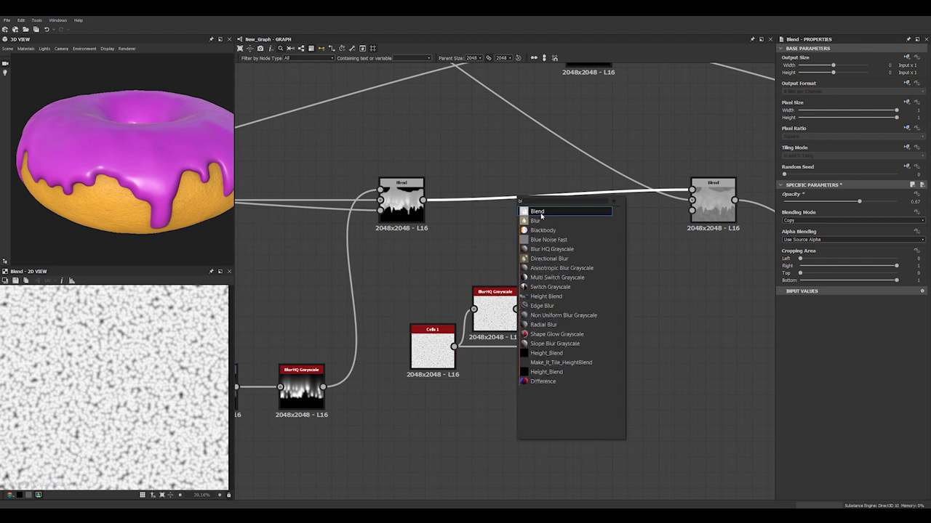
pyautogui.press('Return')
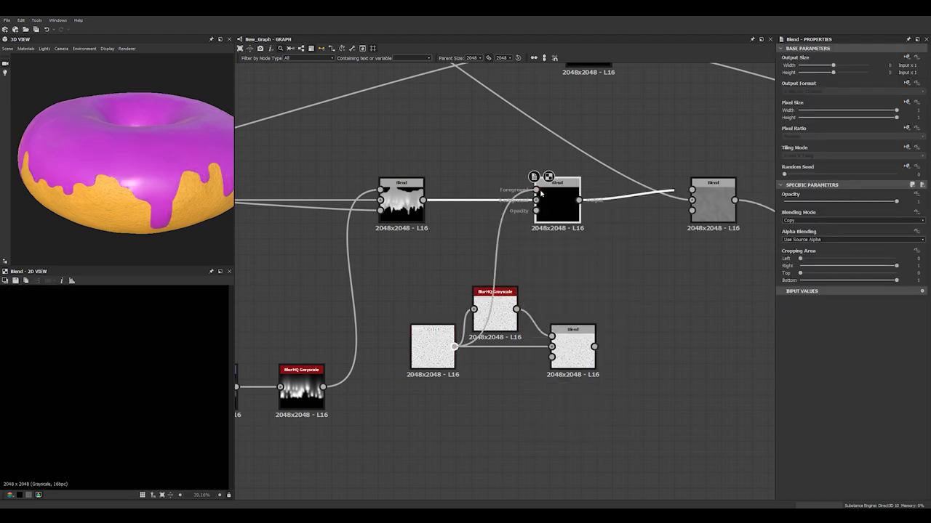
pyautogui.moveTo(540, 194); pyautogui.dragTo(537, 191)
# Step: Set the inserted Blend's blending mode to Subtract and its Opacity to 0.04
pyautogui.moveTo(580, 242); pyautogui.dragTo(511, 223, button='middle')
pyautogui.scroll(2, 503, 209)
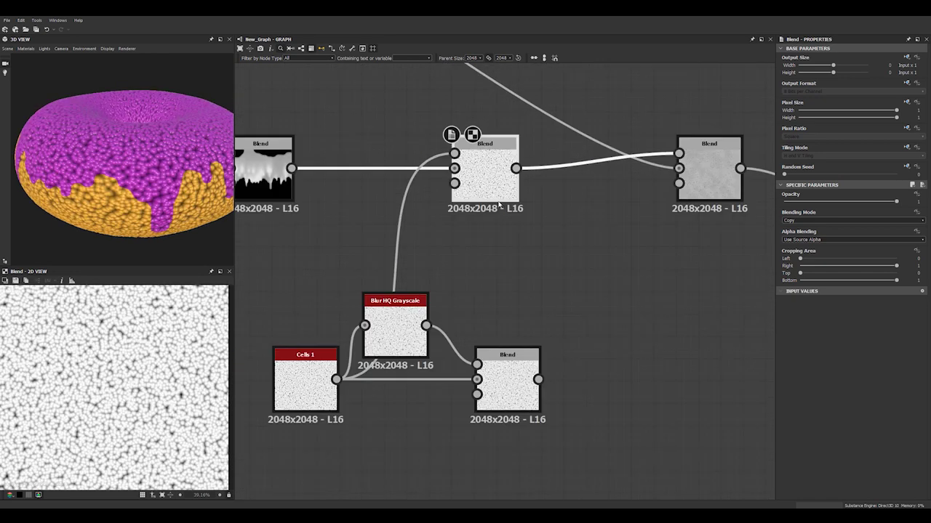
pyautogui.click(792, 220)
pyautogui.click(796, 235)
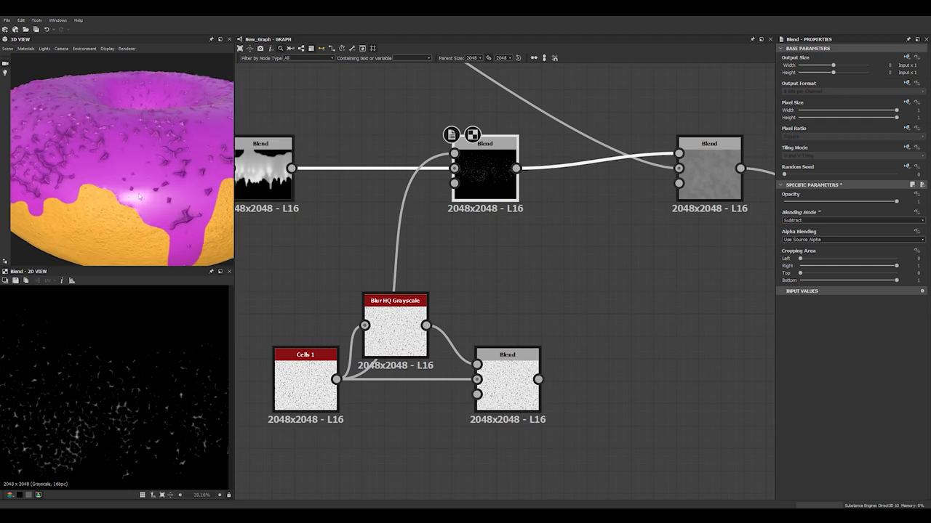
pyautogui.moveTo(139, 196); pyautogui.dragTo(139, 208)
pyautogui.click(788, 201)
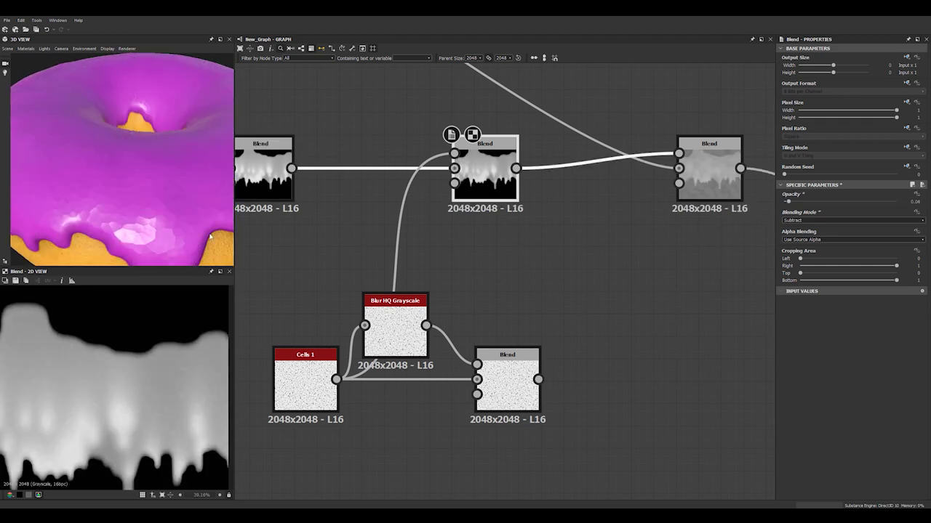
# Step: Connect the cells Blend's output to the Subtract Blend's foreground and check the glaze surface on the donut up close
pyautogui.moveTo(210, 236); pyautogui.dragTo(142, 198)
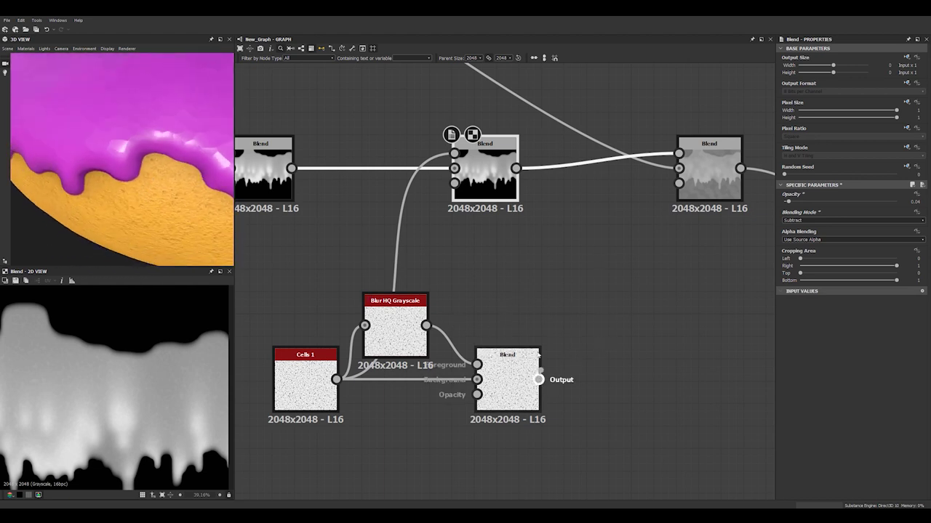
pyautogui.moveTo(539, 379); pyautogui.dragTo(454, 183)
pyautogui.moveTo(175, 190); pyautogui.dragTo(187, 154)
pyautogui.scroll(3, 126, 133)
pyautogui.moveTo(378, 229); pyautogui.dragTo(427, 242, button='middle')
pyautogui.scroll(1, 427, 242)
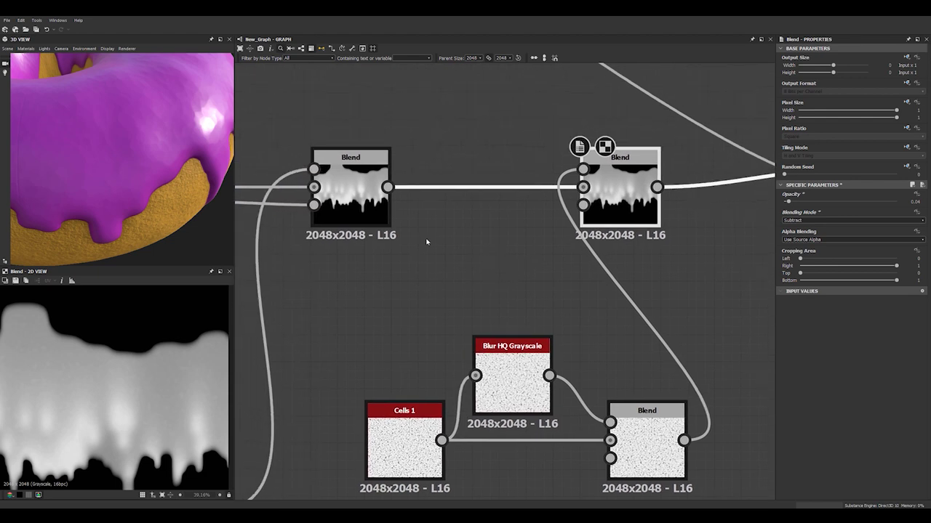
pyautogui.moveTo(104, 178); pyautogui.dragTo(113, 200)
pyautogui.scroll(5, 108, 191)
pyautogui.scroll(-5, 347, 247)
# Step: Trace the glaze seam back through the graph, inspecting the outputs of the glaze shape's Blur HQ Grayscale and Transformation 2D
pyautogui.moveTo(347, 247); pyautogui.dragTo(511, 175, button='middle')
pyautogui.scroll(1, 425, 295)
pyautogui.scroll(2, 425, 295)
pyautogui.moveTo(496, 240); pyautogui.dragTo(432, 324, button='middle')
pyautogui.moveTo(572, 208); pyautogui.dragTo(426, 265, button='middle')
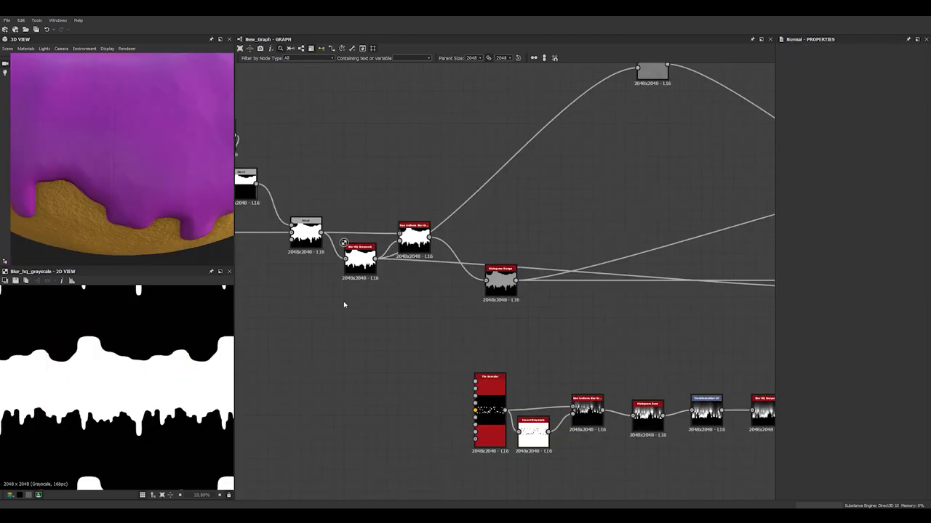
pyautogui.click(360, 260)
pyautogui.scroll(5, 139, 399)
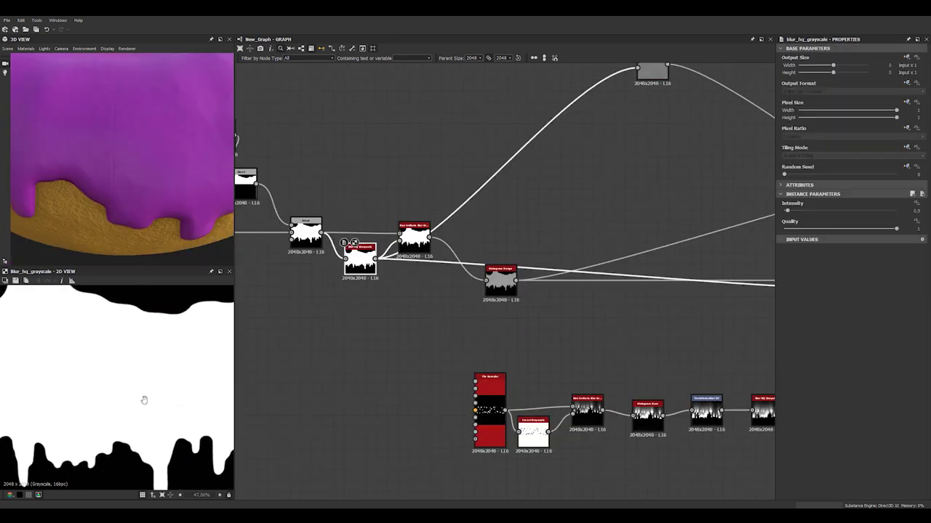
pyautogui.moveTo(144, 400); pyautogui.dragTo(10, 414, button='middle')
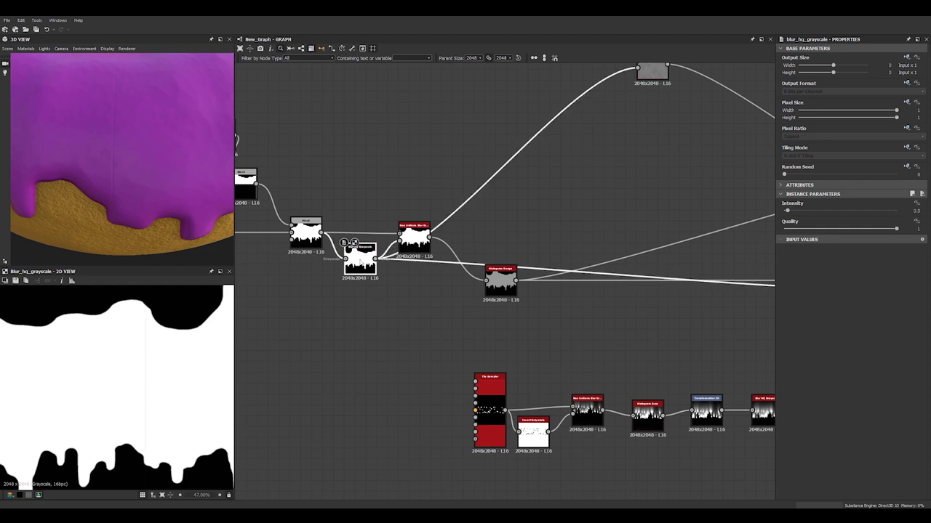
pyautogui.moveTo(338, 270); pyautogui.dragTo(493, 298, button='middle')
pyautogui.scroll(1, 315, 189)
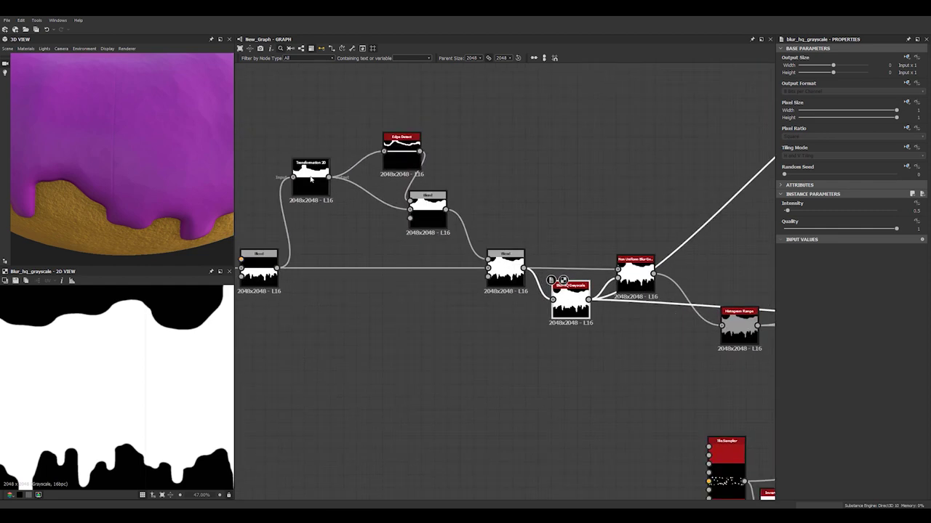
pyautogui.click(312, 179)
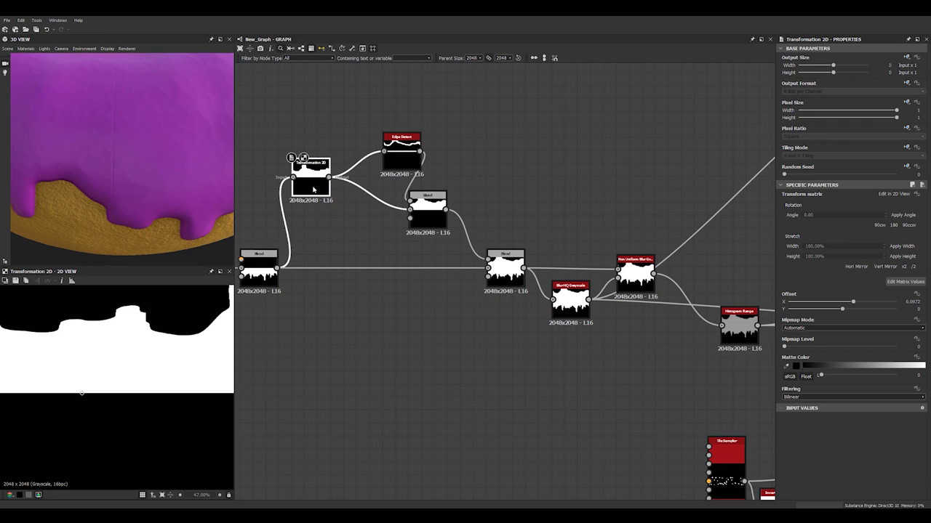
pyautogui.moveTo(363, 271); pyautogui.dragTo(334, 262, button='middle')
pyautogui.scroll(3, 481, 303)
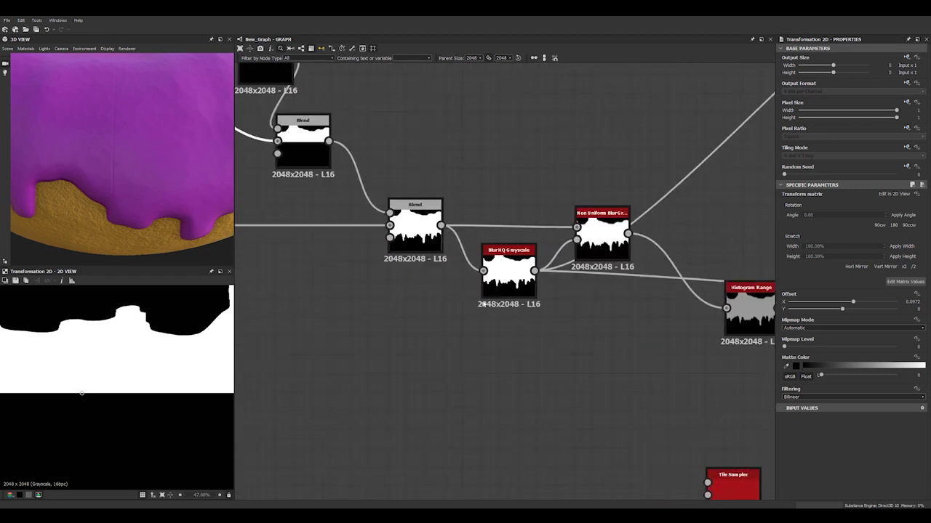
# Step: Set the Tiling Mode inheritance of the glaze shape's Blur HQ Grayscale to Relative to Parent and check its output
pyautogui.click(511, 269)
pyautogui.click(511, 269)
pyautogui.scroll(-1, 511, 269)
pyautogui.scroll(3, 175, 356)
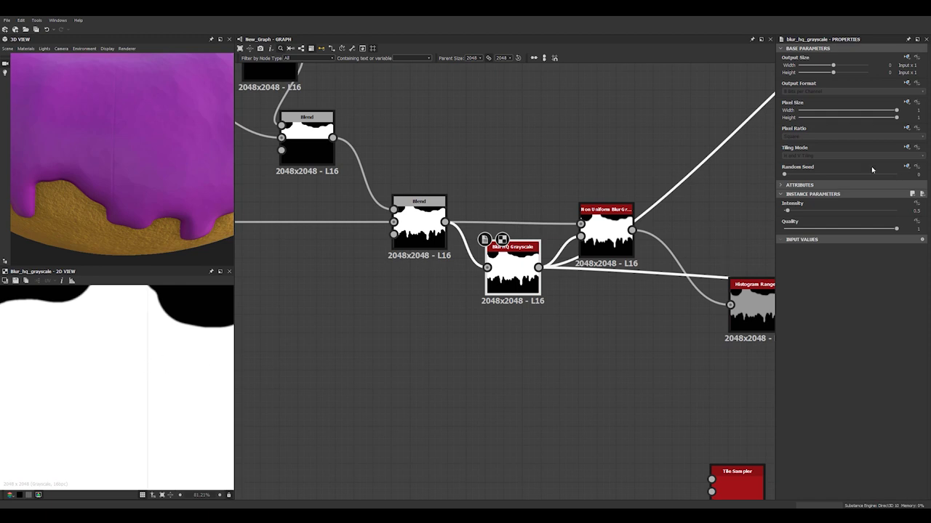
pyautogui.click(906, 147)
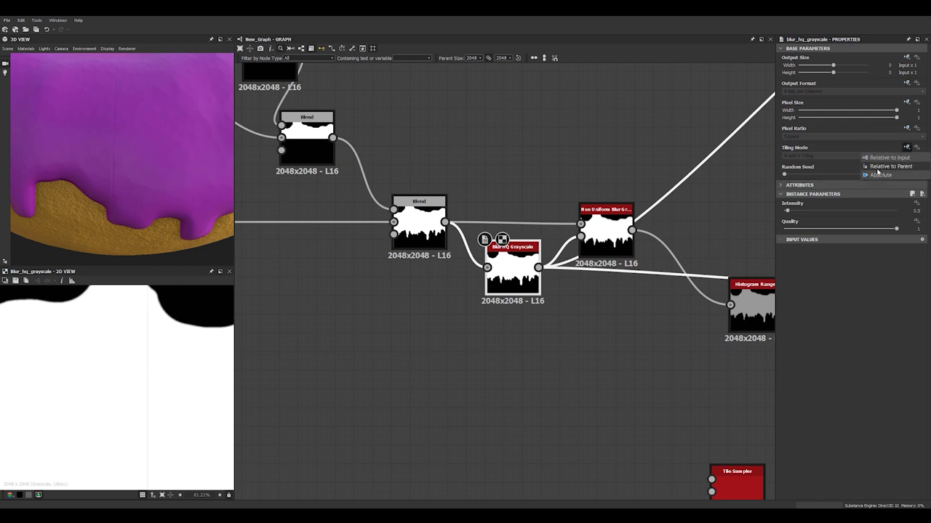
pyautogui.click(878, 168)
pyautogui.scroll(-3, 177, 356)
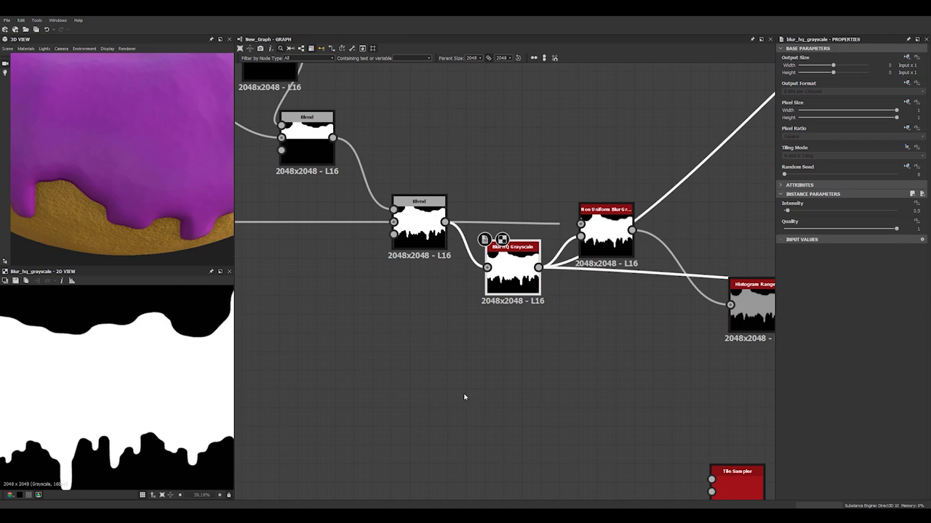
# Step: Preview the Subtract Blend's output and examine the glaze on the donut from another angle
pyautogui.scroll(-5, 466, 397)
pyautogui.moveTo(462, 366); pyautogui.dragTo(295, 349, button='middle')
pyautogui.moveTo(538, 364); pyautogui.dragTo(296, 327, button='middle')
pyautogui.scroll(3, 540, 359)
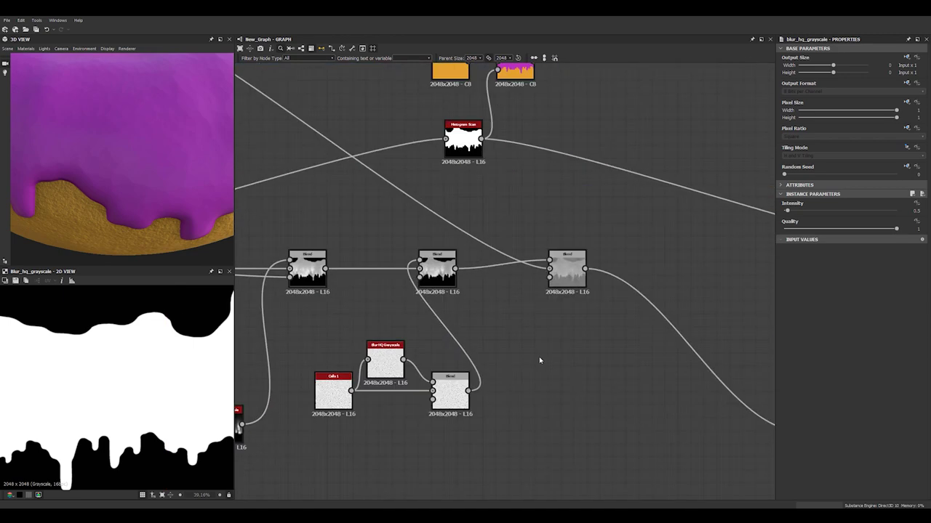
pyautogui.doubleClick(429, 279)
pyautogui.scroll(-3, 143, 177)
pyautogui.moveTo(142, 178); pyautogui.dragTo(155, 206)
pyautogui.scroll(3, 145, 179)
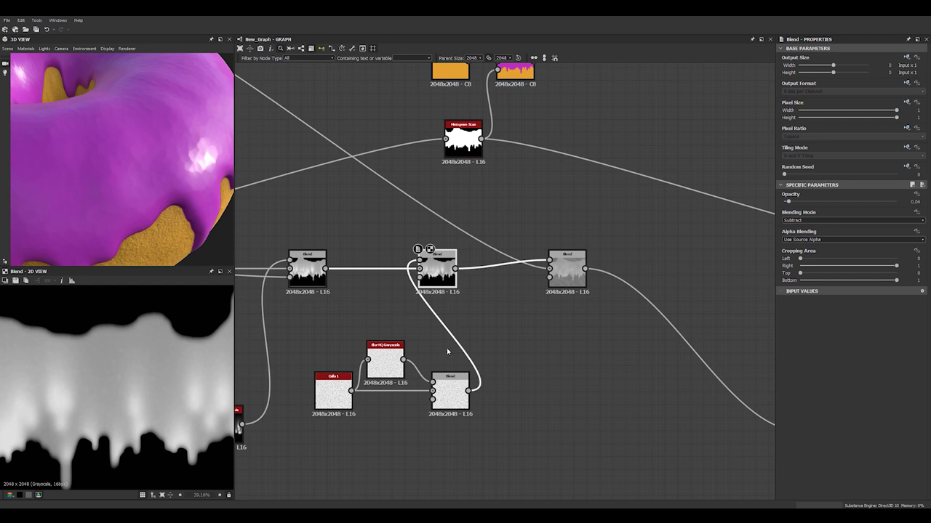
# Step: Move the Blend after the Subtract Blend farther along the graph to make room between them
pyautogui.moveTo(447, 352); pyautogui.dragTo(376, 328, button='middle')
pyautogui.moveTo(513, 249); pyautogui.dragTo(591, 248)
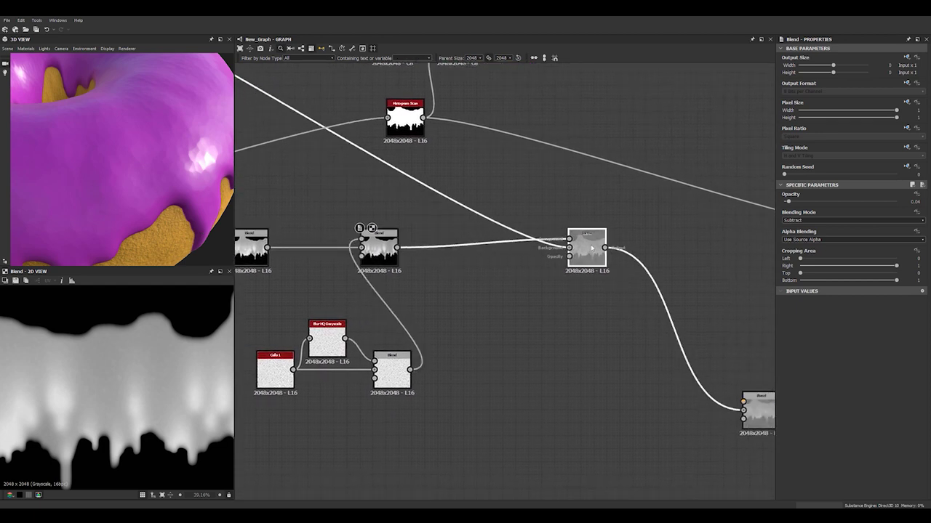
# Step: Remove the new Directional Warp and move the Subtract Blend along its row, close to the following Blend
pyautogui.click(459, 311)
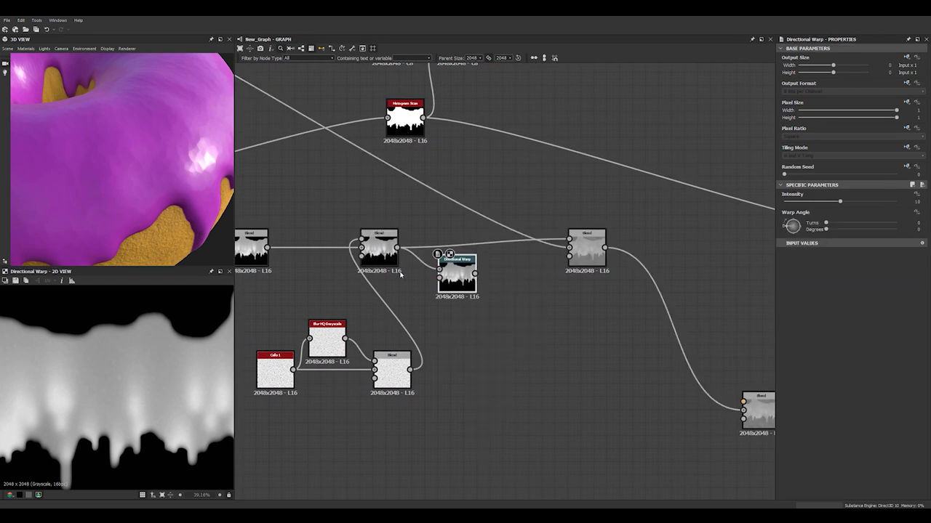
pyautogui.press('Delete')
pyautogui.moveTo(392, 259); pyautogui.dragTo(510, 260)
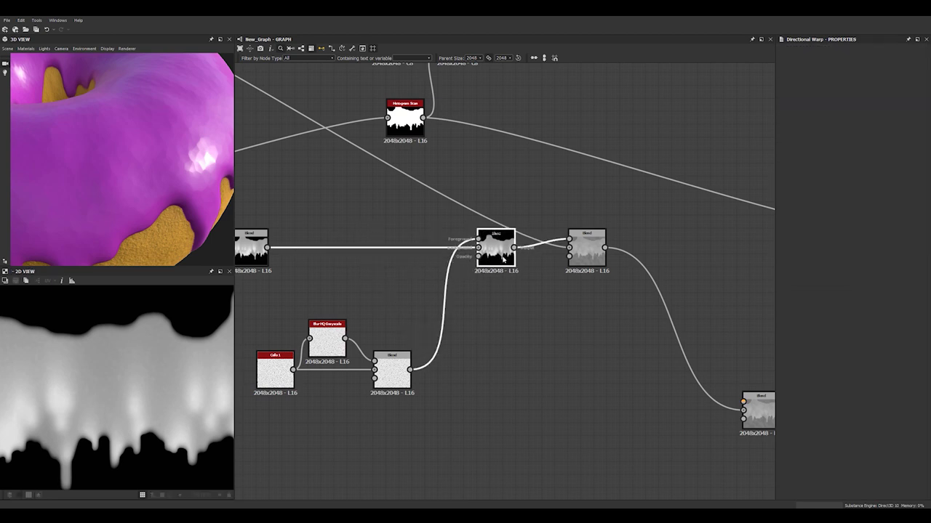
pyautogui.moveTo(283, 304); pyautogui.dragTo(349, 303, button='middle')
pyautogui.moveTo(348, 302); pyautogui.dragTo(511, 394)
# Step: Insert a Warp node between the cell detail's Blend and the Subtract Blend, placing it beside the cell Blend
pyautogui.click(500, 333)
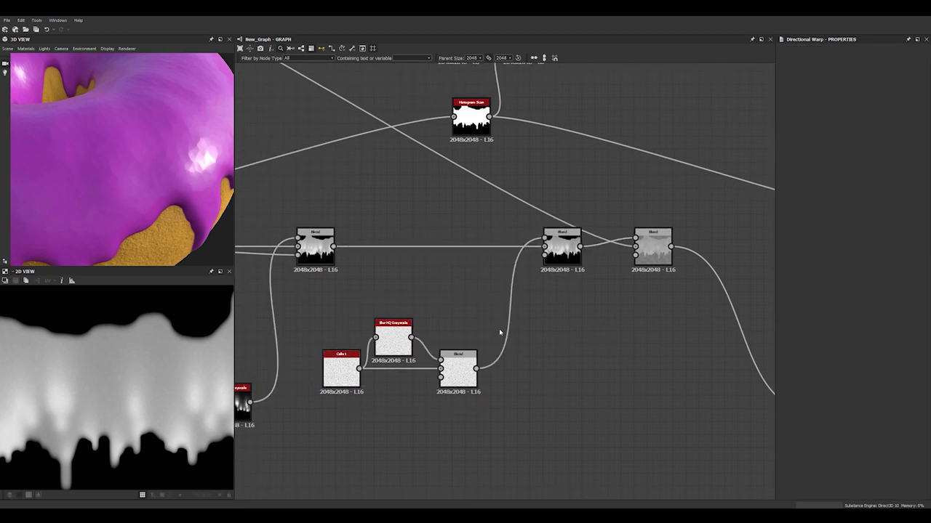
pyautogui.click(509, 333)
pyautogui.press('space')
pyautogui.write('wa')
pyautogui.press('Return')
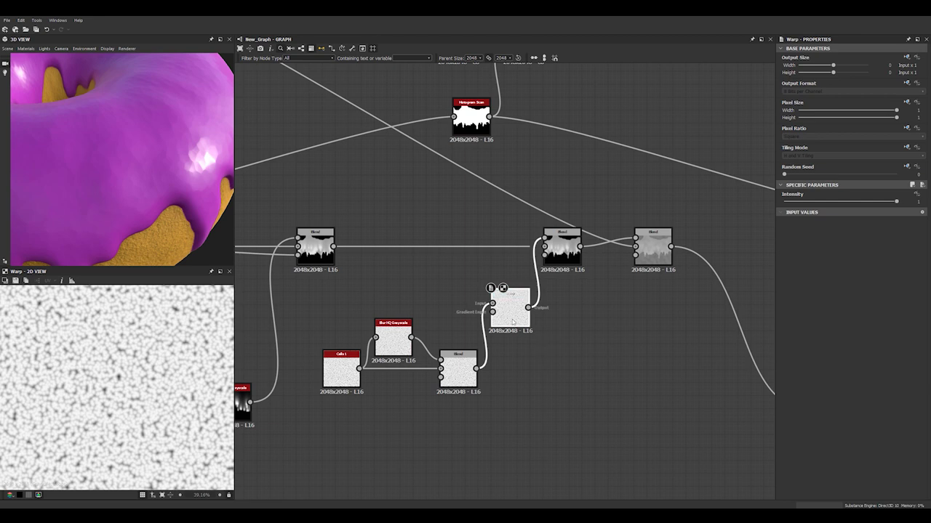
pyautogui.moveTo(509, 314); pyautogui.dragTo(527, 374)
# Step: Add a Perlin Noise node with Scale 21 below the cell Blend and connect it to the Warp's gradient input
pyautogui.moveTo(440, 441); pyautogui.dragTo(444, 401, button='middle')
pyautogui.click(439, 388)
pyautogui.press('space')
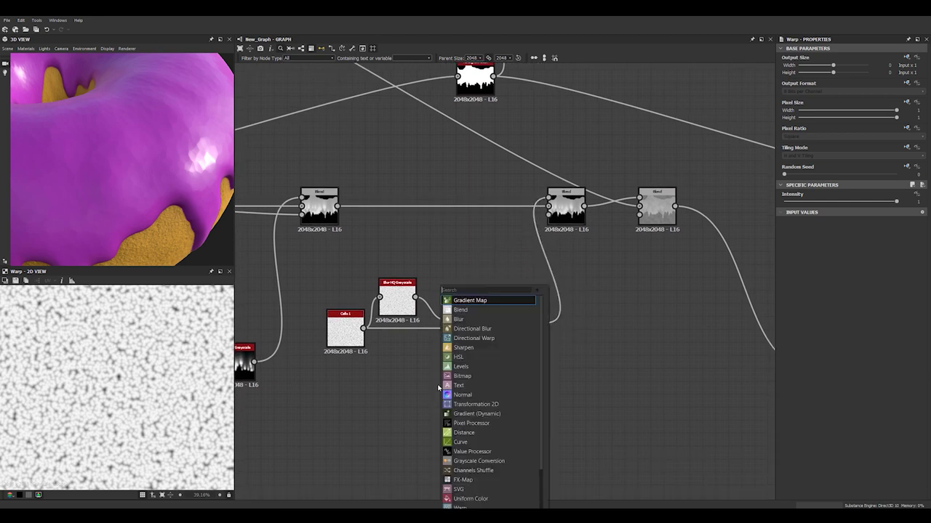
pyautogui.write('[per')
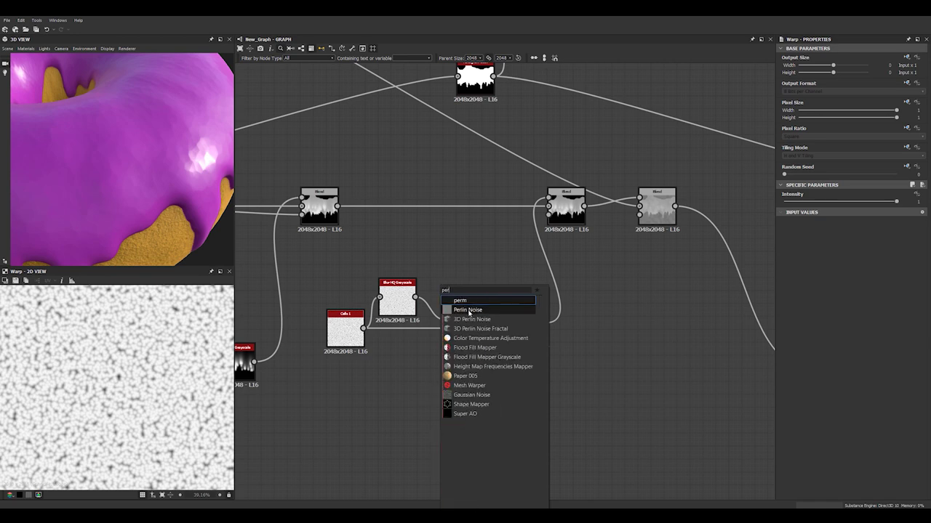
pyautogui.click(469, 310)
pyautogui.moveTo(454, 385); pyautogui.dragTo(483, 389)
pyautogui.moveTo(825, 211); pyautogui.dragTo(820, 211)
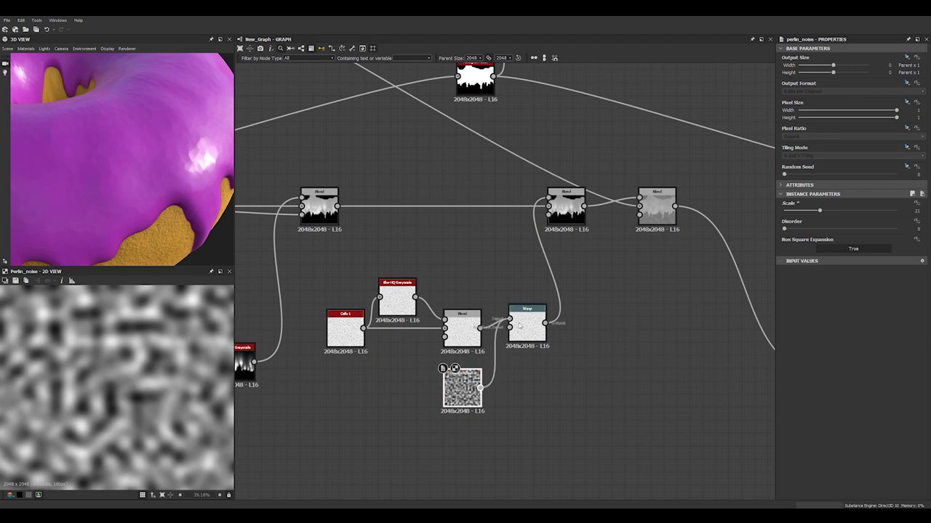
pyautogui.moveTo(519, 326); pyautogui.dragTo(511, 328)
# Step: Set the Warp's Intensity to 0.14 and examine the glaze detail on the donut up close and from afar
pyautogui.click(527, 325)
pyautogui.scroll(-3, 192, 172)
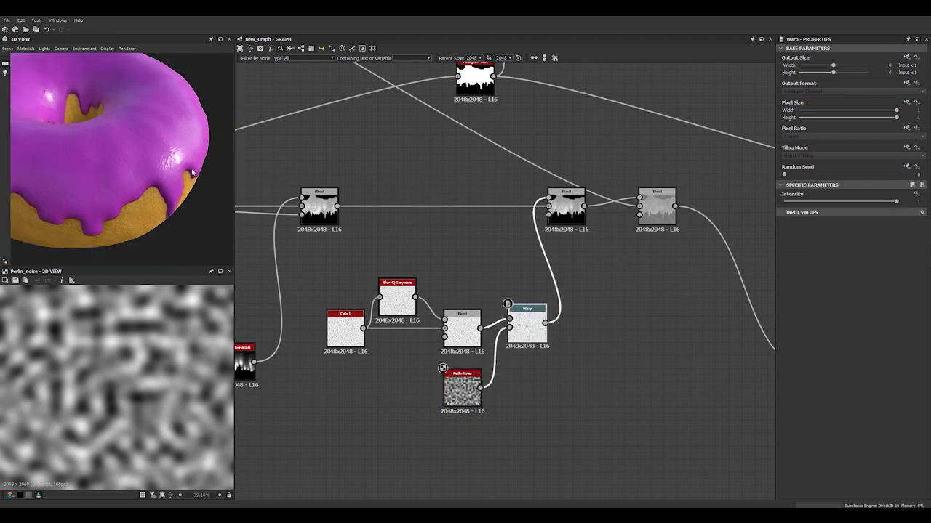
pyautogui.scroll(5, 175, 171)
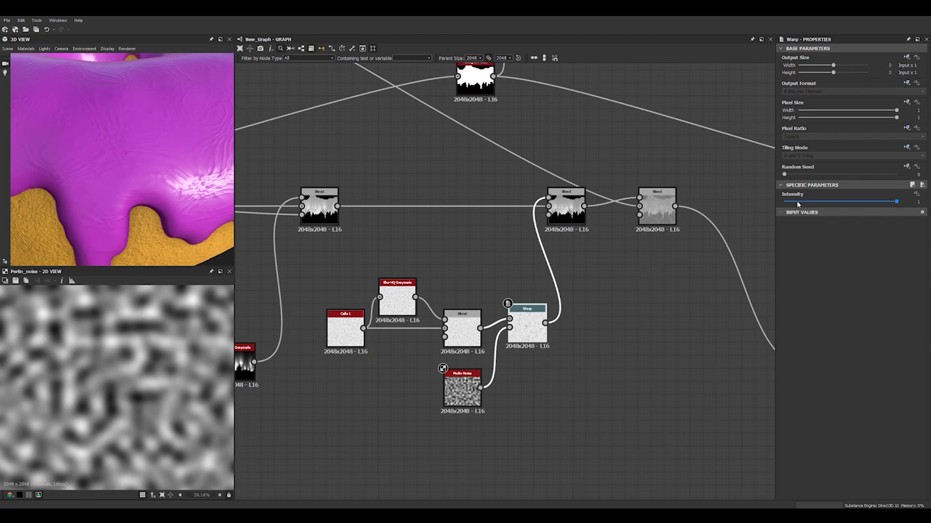
pyautogui.moveTo(803, 207); pyautogui.dragTo(800, 205)
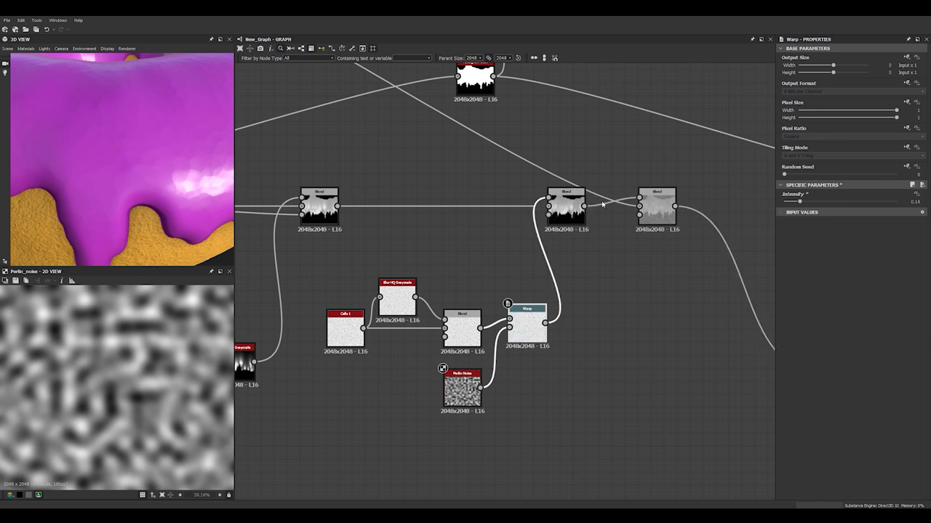
pyautogui.scroll(-5, 129, 139)
pyautogui.moveTo(131, 139); pyautogui.dragTo(204, 157)
pyautogui.scroll(3, 107, 146)
pyautogui.scroll(-5, 107, 146)
pyautogui.scroll(-3, 283, 181)
pyautogui.scroll(4, 290, 196)
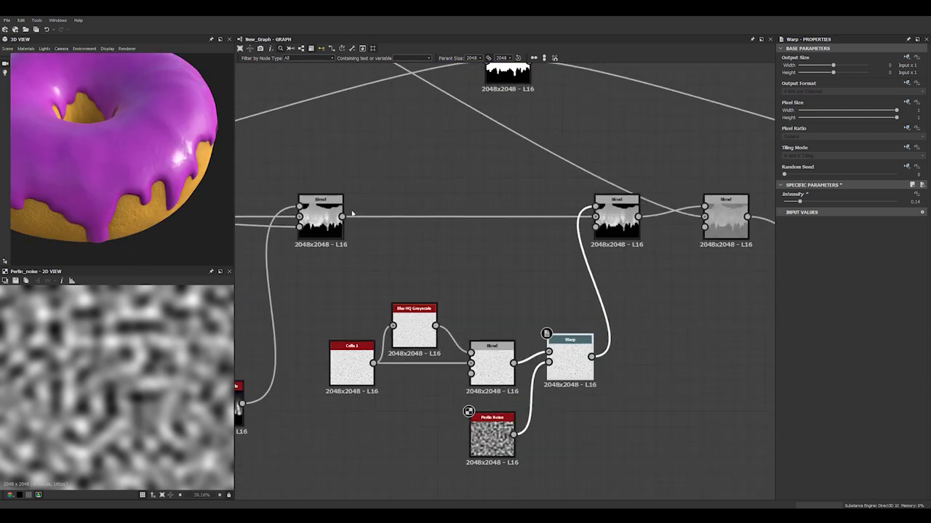
# Step: Connect the glaze drips' Blur HQ Grayscale output to the Warp's gradient input in place of the Perlin Noise
pyautogui.doubleClick(299, 209)
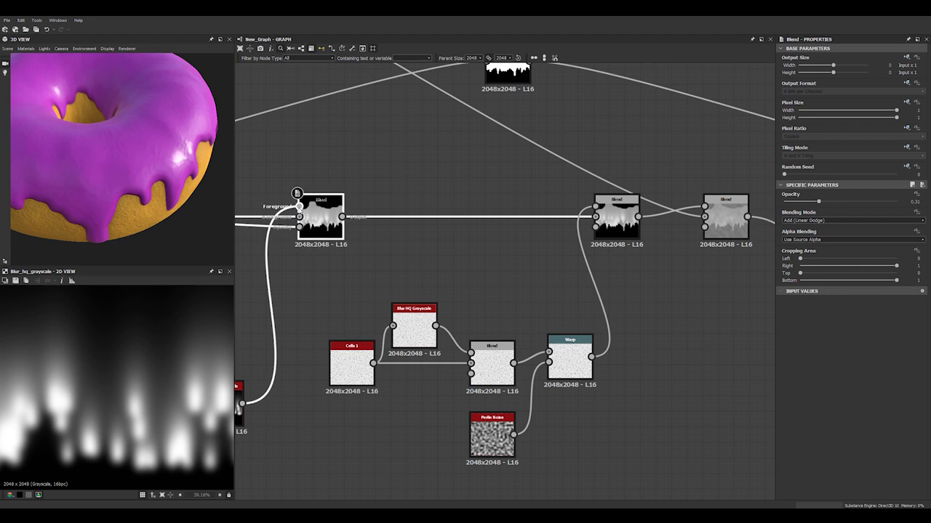
pyautogui.keyDown('ctrl'); pyautogui.moveTo(299, 208); pyautogui.dragTo(552, 363); pyautogui.keyUp('ctrl')
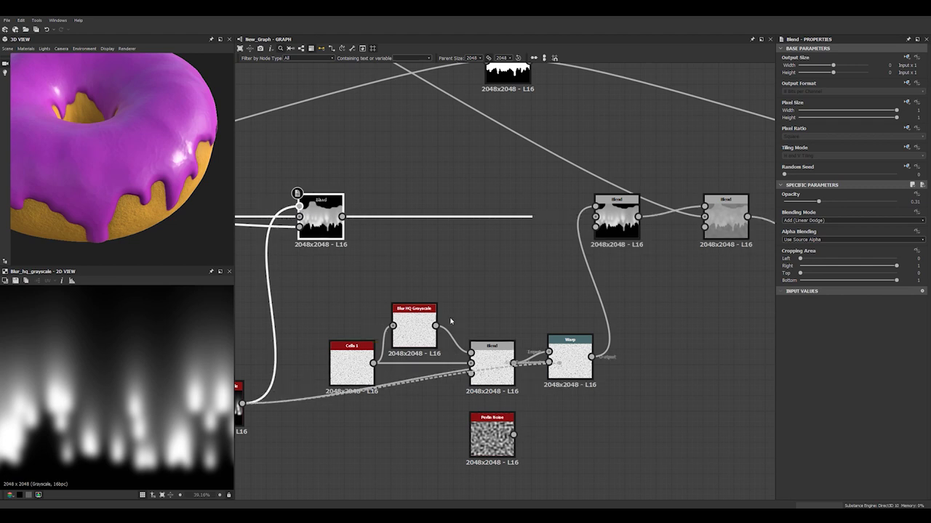
pyautogui.click(447, 279)
pyautogui.scroll(5, 199, 157)
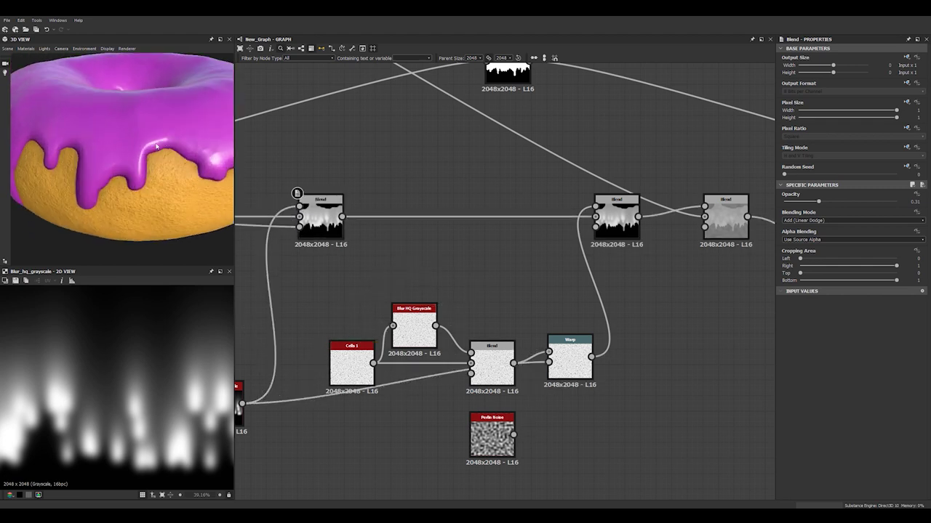
# Step: Test the Warp at Intensity 1 while examining the glaze, and set its Intensity to 0.13
pyautogui.click(571, 365)
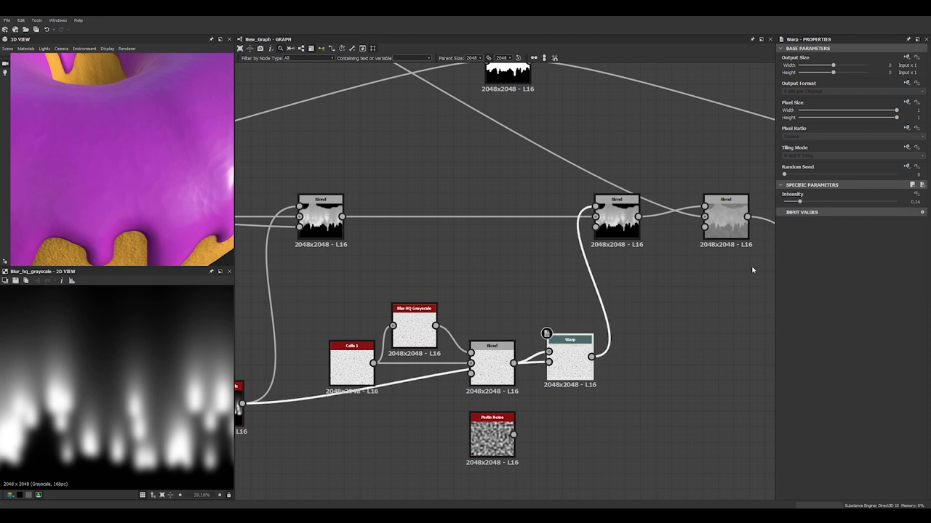
pyautogui.moveTo(800, 202); pyautogui.dragTo(918, 205)
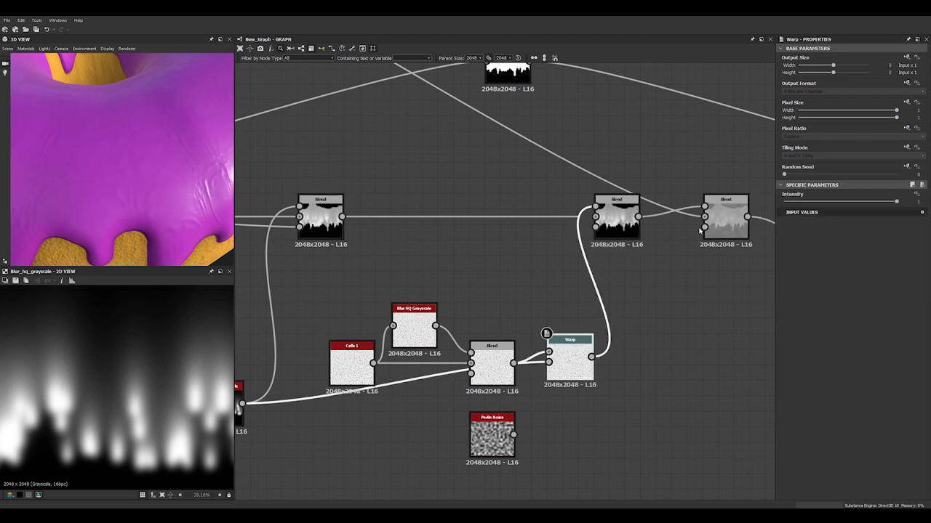
pyautogui.scroll(-5, 128, 202)
pyautogui.moveTo(110, 163); pyautogui.dragTo(230, 231)
pyautogui.scroll(3, 167, 181)
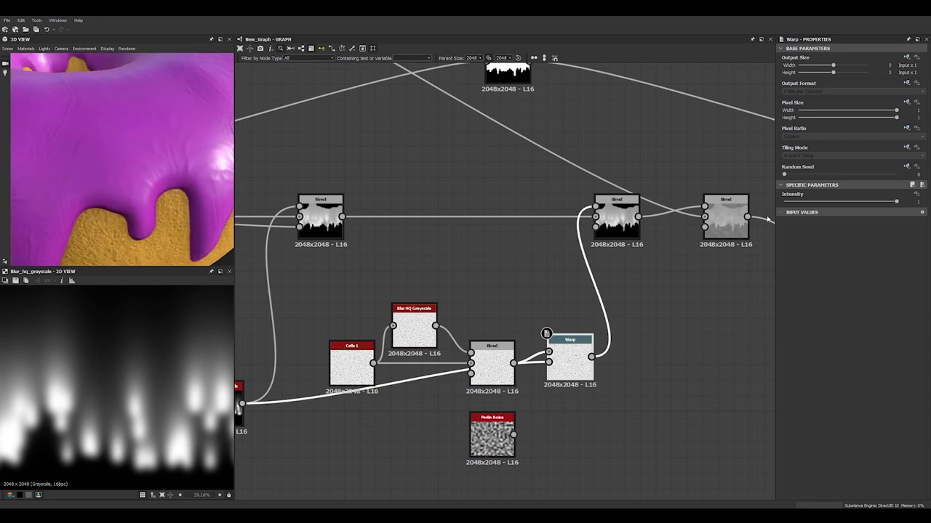
pyautogui.moveTo(815, 206); pyautogui.dragTo(797, 203)
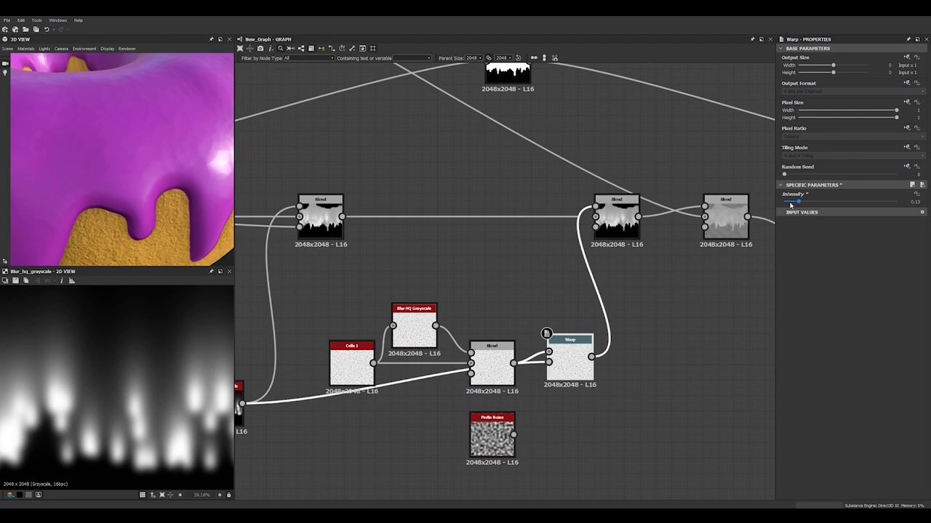
# Step: Delete the unused Perlin Noise node and preview the Warp's output
pyautogui.click(496, 437)
pyautogui.press('Delete')
pyautogui.doubleClick(565, 367)
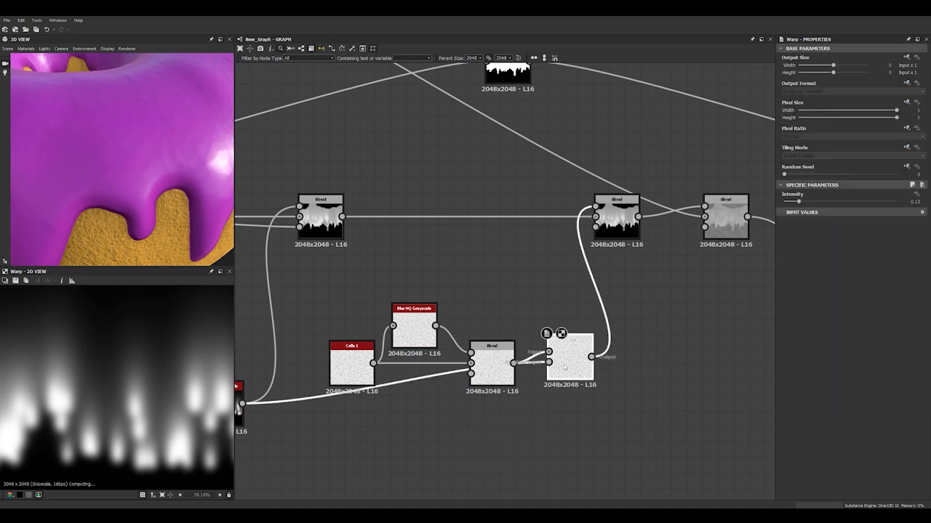
pyautogui.scroll(-1, 556, 331)
pyautogui.moveTo(493, 313); pyautogui.dragTo(398, 302, button='middle')
pyautogui.scroll(-1, 398, 303)
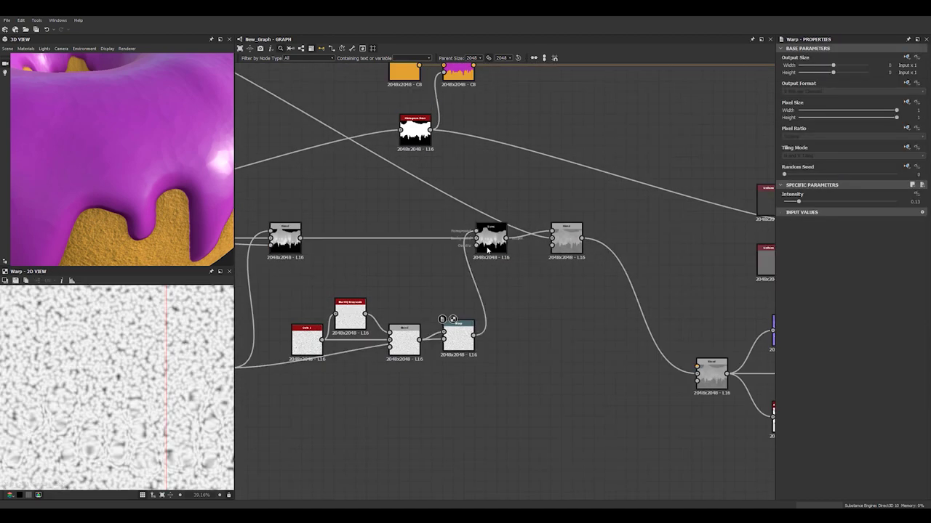
# Step: Preview the Subtract Blend's output and examine the glaze on the donut from a different angle
pyautogui.doubleClick(491, 238)
pyautogui.scroll(-4, 174, 237)
pyautogui.scroll(-4, 173, 237)
pyautogui.moveTo(173, 237); pyautogui.dragTo(151, 197)
pyautogui.scroll(4, 145, 150)
pyautogui.click(322, 200)
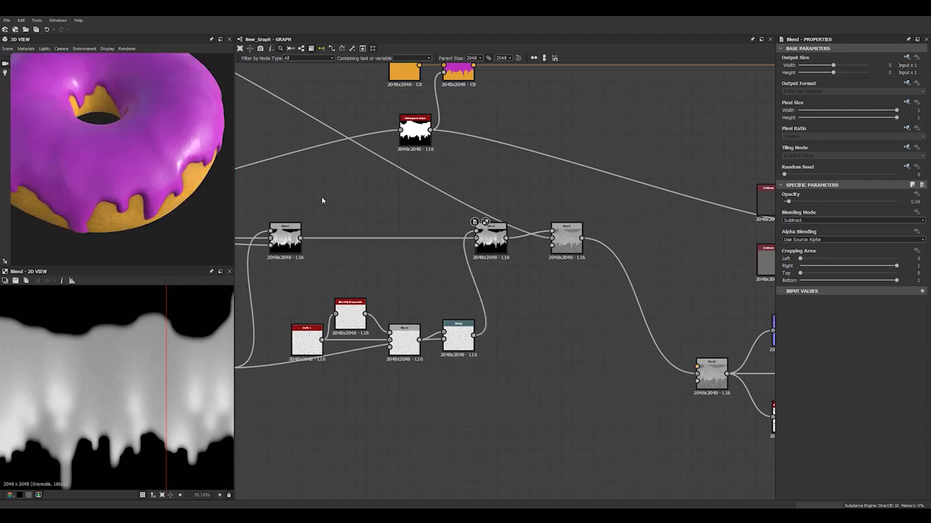
# Step: Rearrange the Histogram Scan and the base color nodes above the main row, lining them up with their connected outputs
pyautogui.moveTo(405, 292); pyautogui.dragTo(343, 283, button='middle')
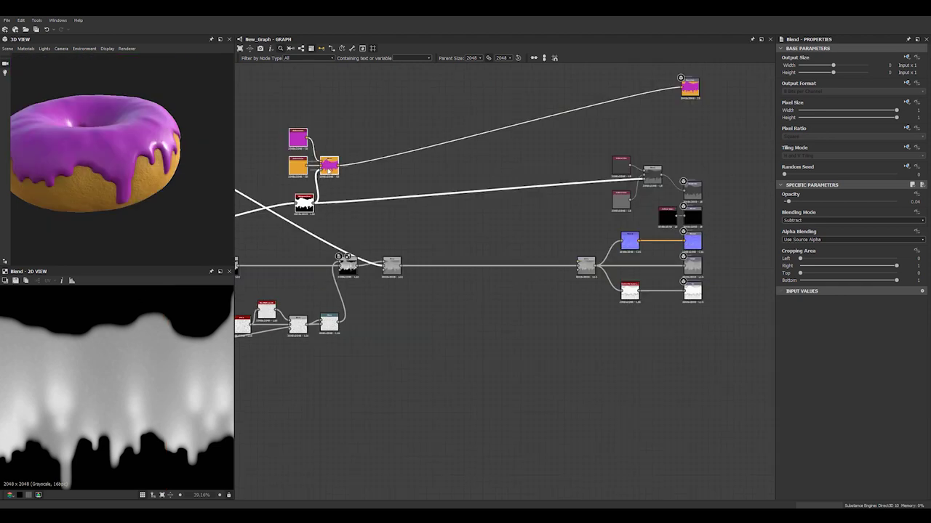
pyautogui.click(367, 125)
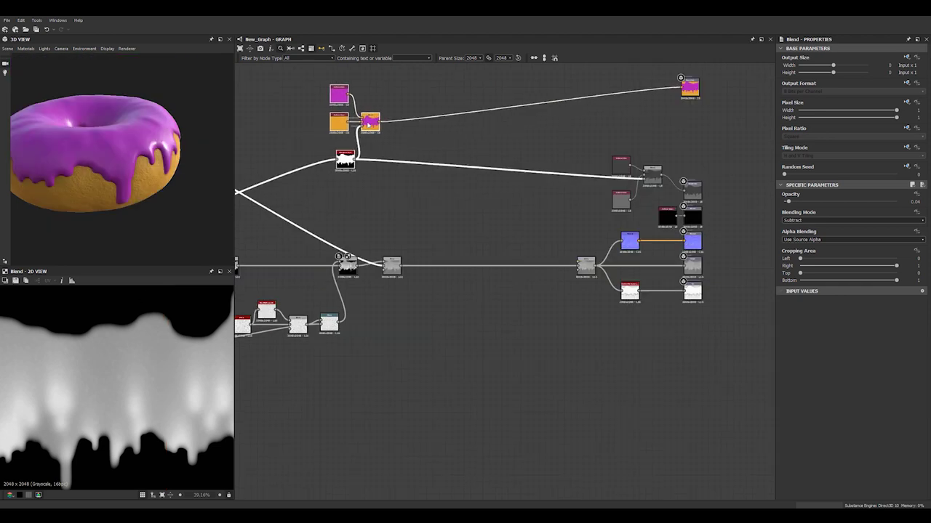
pyautogui.moveTo(367, 125); pyautogui.dragTo(390, 144)
pyautogui.click(420, 149)
pyautogui.moveTo(317, 86); pyautogui.dragTo(455, 85)
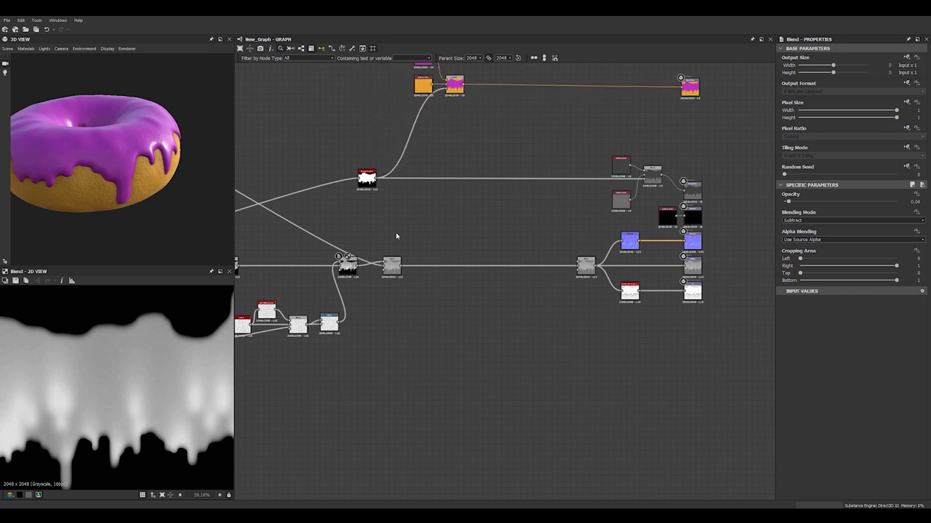
pyautogui.scroll(4, 396, 240)
pyautogui.moveTo(379, 272)
pyautogui.mouseDown()
pyautogui.moveTo(348, 263)
pyautogui.moveTo(422, 277)
pyautogui.moveTo(389, 271)
pyautogui.mouseUp()
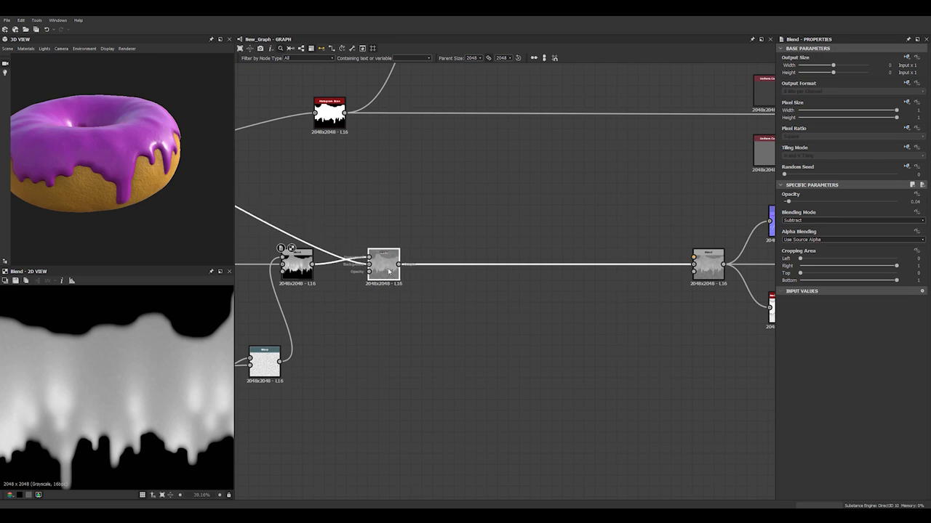
# Step: Set the Subtract Blend's Opacity to 0.03 and check the glaze on the donut
pyautogui.moveTo(113, 148); pyautogui.dragTo(127, 181)
pyautogui.scroll(2, 118, 182)
pyautogui.scroll(3, 126, 180)
pyautogui.moveTo(366, 322); pyautogui.dragTo(446, 312, button='middle')
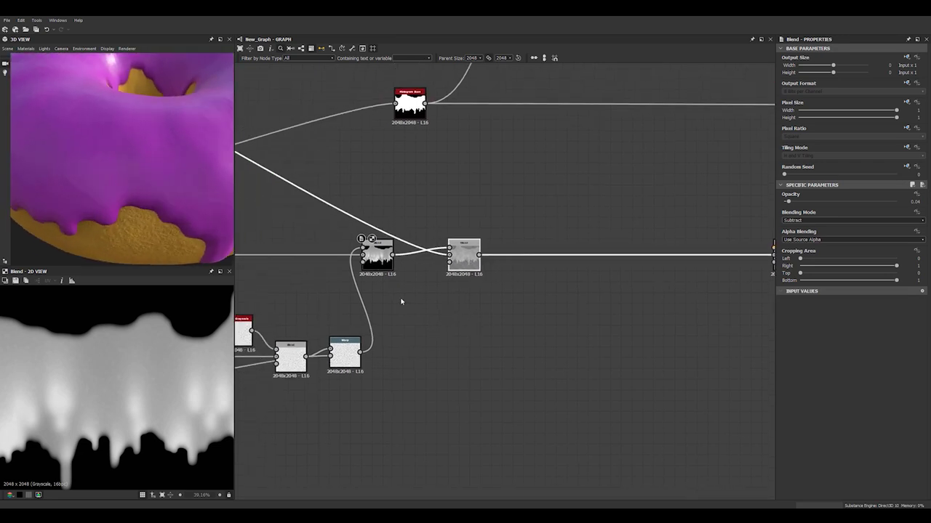
pyautogui.scroll(3, 379, 290)
pyautogui.click(375, 233)
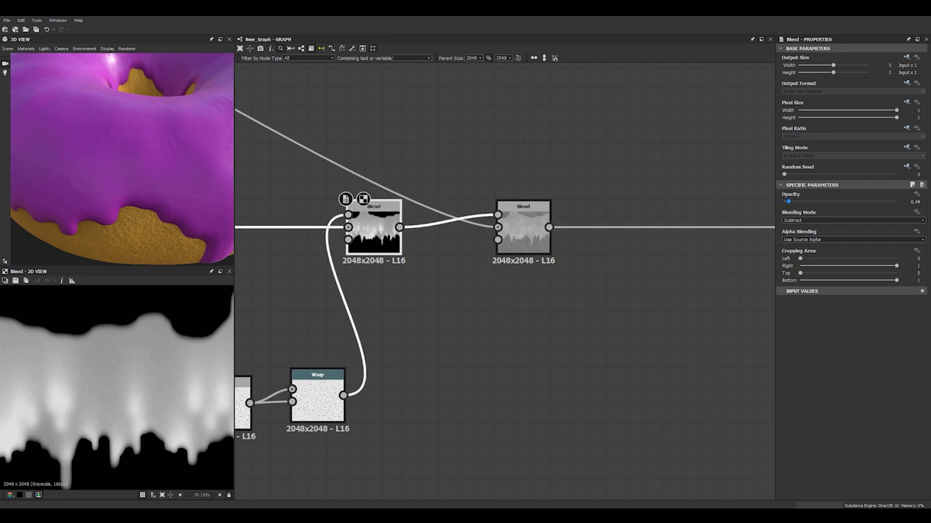
pyautogui.moveTo(182, 163); pyautogui.dragTo(164, 142)
pyautogui.scroll(-5, 162, 142)
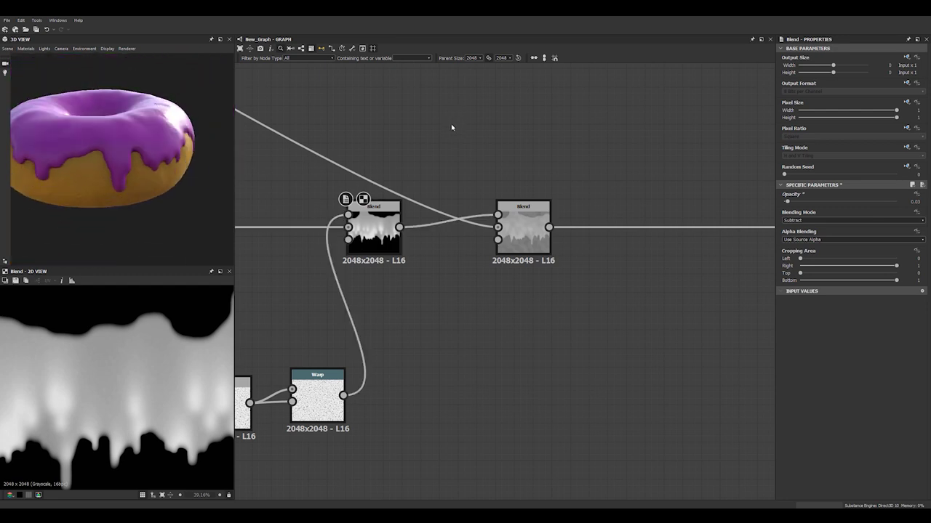
# Step: Add a Tile Sampler node in the empty area below the main row of Blend nodes
pyautogui.scroll(-2, 464, 194)
pyautogui.moveTo(465, 195); pyautogui.dragTo(341, 172, button='middle')
pyautogui.moveTo(389, 228); pyautogui.dragTo(435, 207, button='middle')
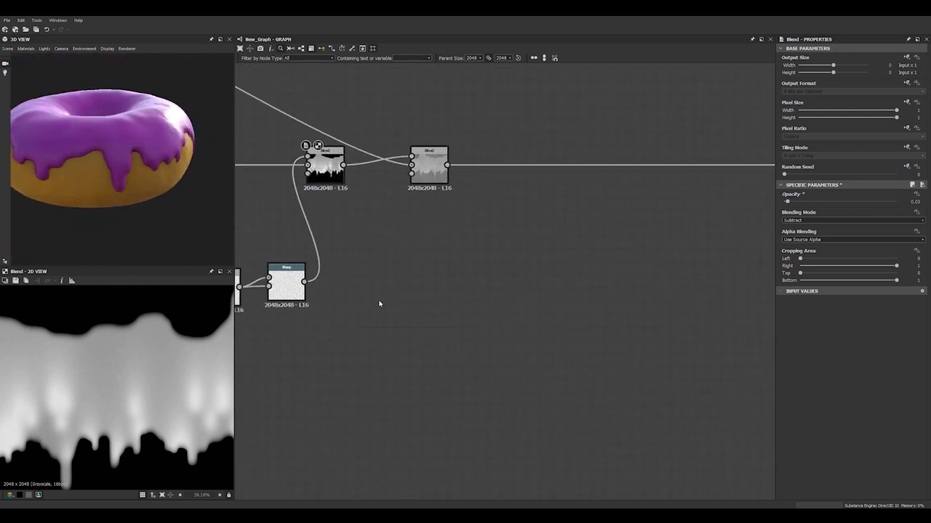
pyautogui.scroll(-2, 378, 304)
pyautogui.press('space')
pyautogui.write('ti')
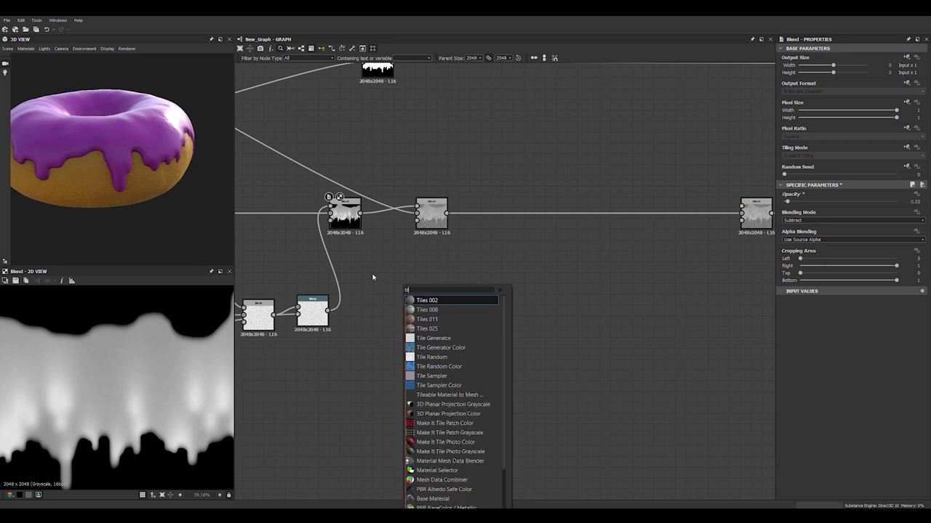
pyautogui.write('le sa')
pyautogui.click(428, 302)
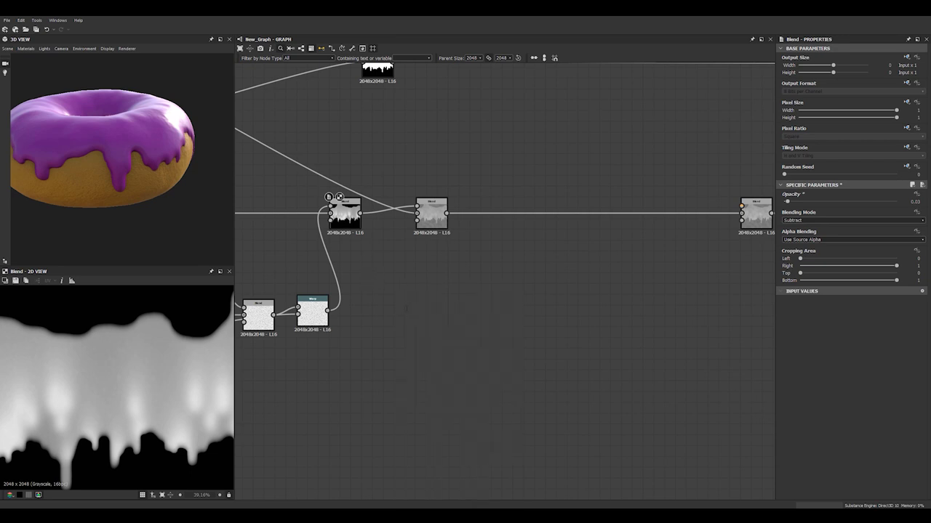
pyautogui.moveTo(405, 309); pyautogui.dragTo(456, 369)
pyautogui.moveTo(396, 310); pyautogui.dragTo(385, 270, button='middle')
# Step: Add a Shape node in the empty area near the new Tile Sampler
pyautogui.press('space')
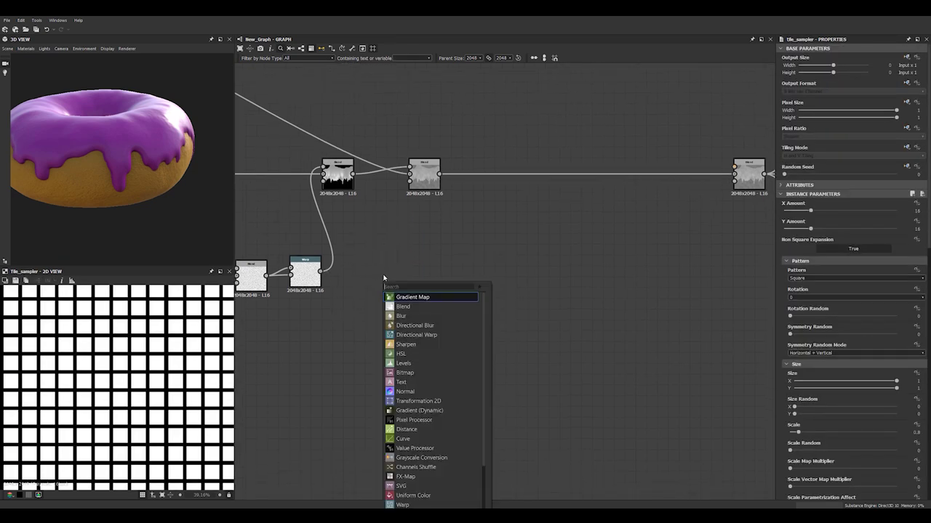
pyautogui.write('shar')
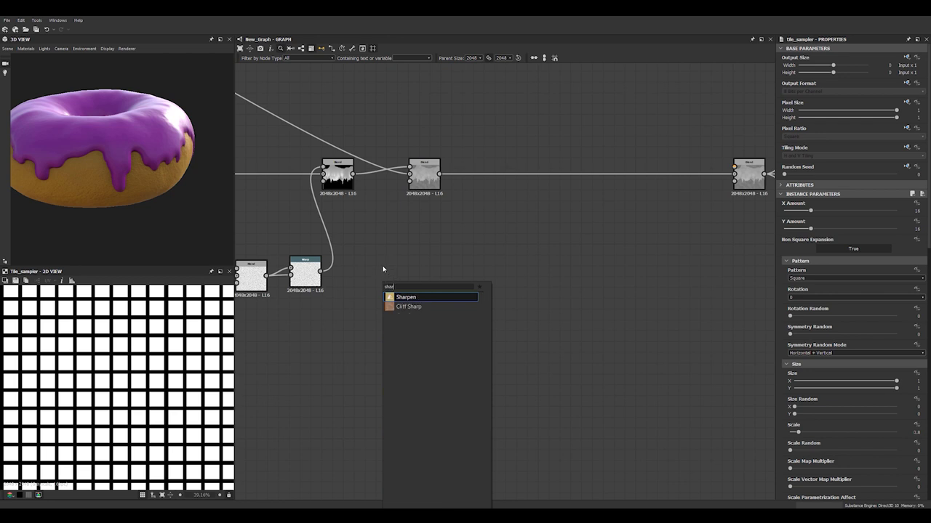
pyautogui.press('BackSpace')
pyautogui.click(404, 306)
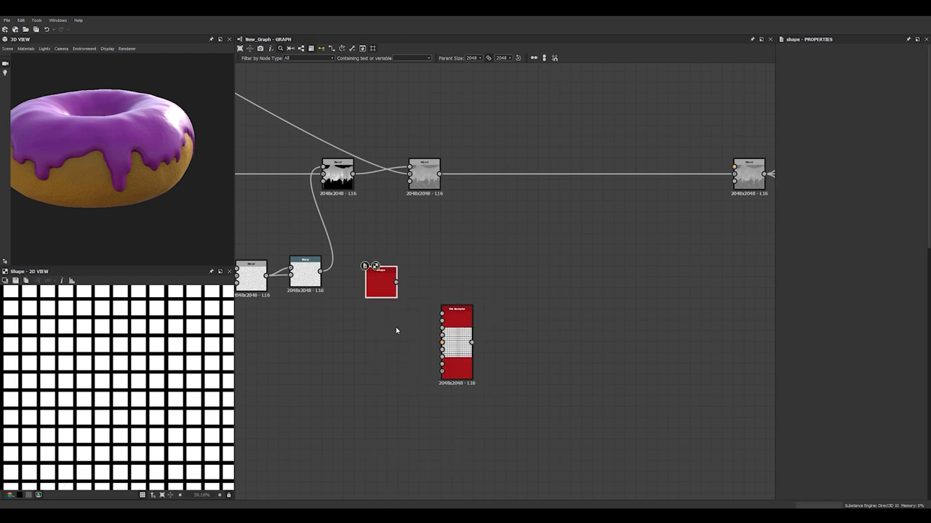
# Step: Set the Shape node's Pattern to Capsule with Pattern Specific at 0.5, and check the full shape in the 2D preview
pyautogui.click(801, 230)
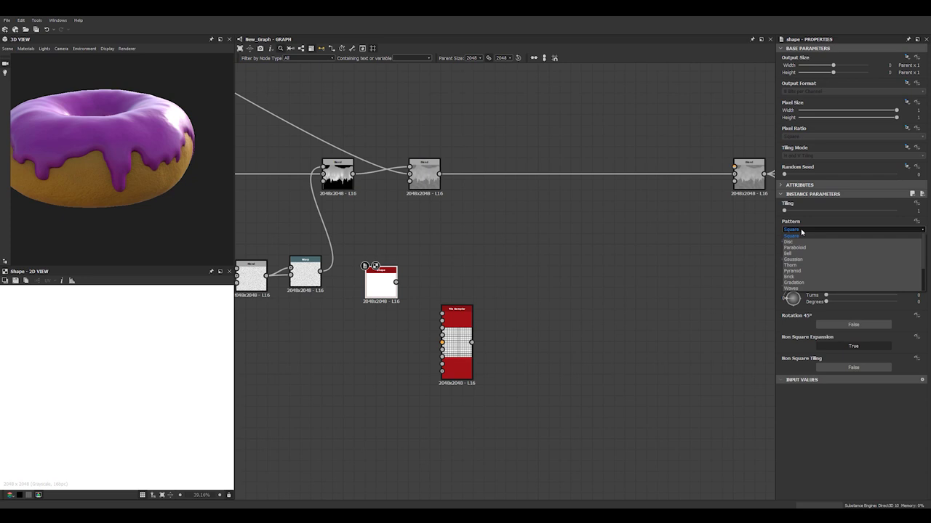
pyautogui.scroll(-1, 804, 269)
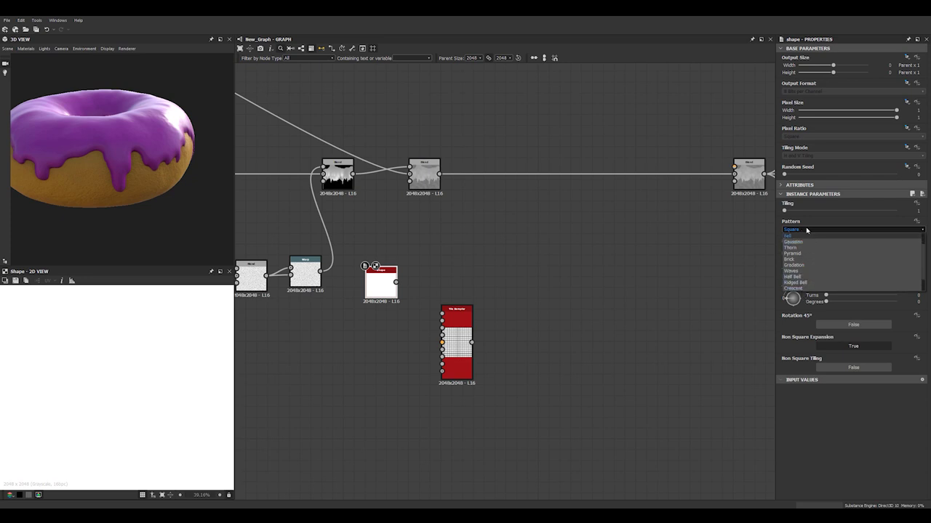
pyautogui.click(816, 263)
pyautogui.click(799, 230)
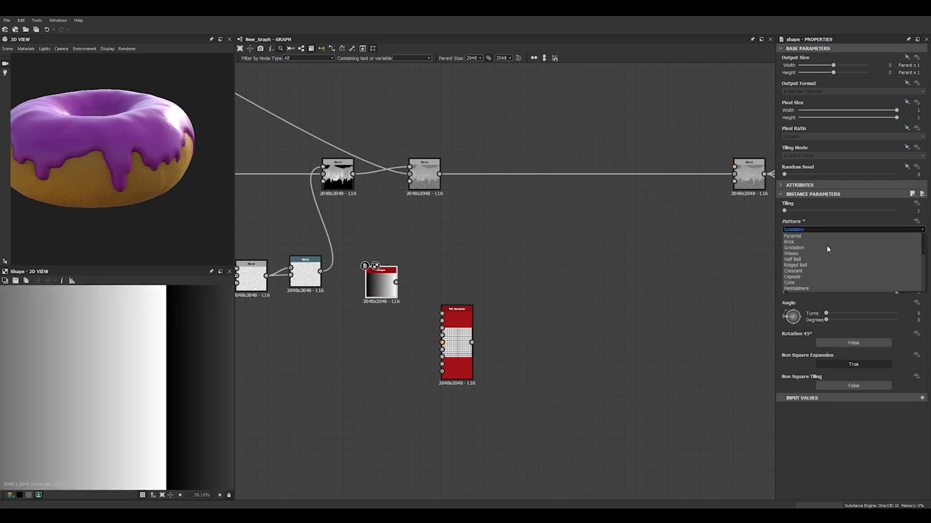
pyautogui.click(800, 276)
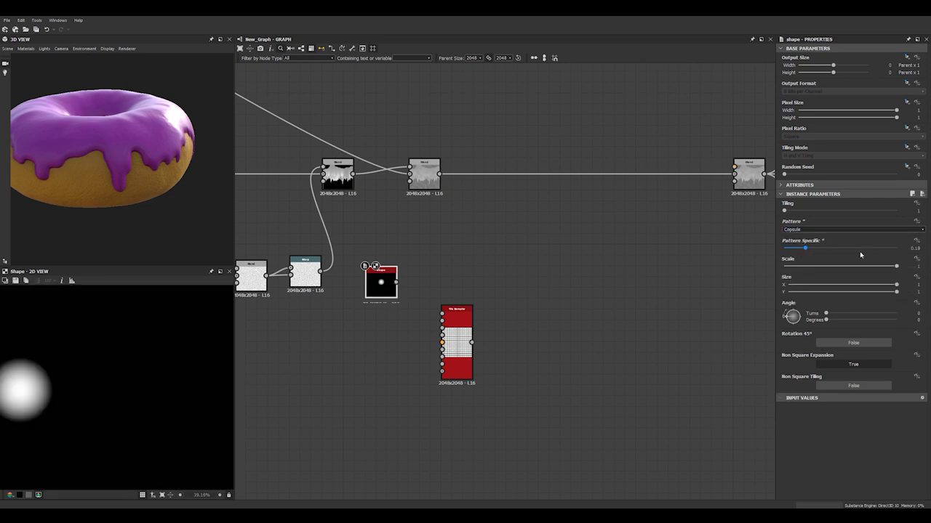
pyautogui.moveTo(860, 255); pyautogui.dragTo(841, 252)
pyautogui.scroll(-2, 239, 354)
pyautogui.scroll(-5, 154, 361)
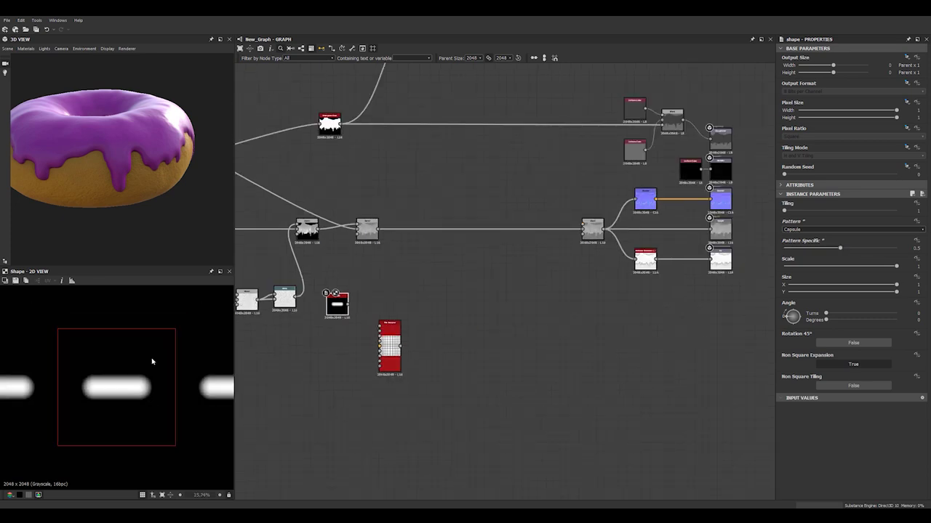
pyautogui.scroll(-1, 152, 362)
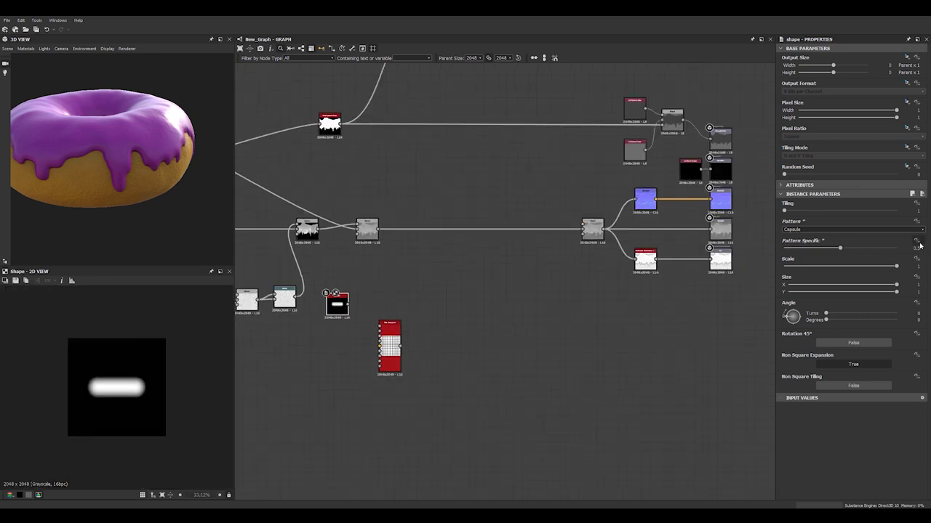
# Step: Connect the Shape output to the Tile Sampler's first input and set the sampler's Pattern to Pattern Input
pyautogui.scroll(3, 349, 354)
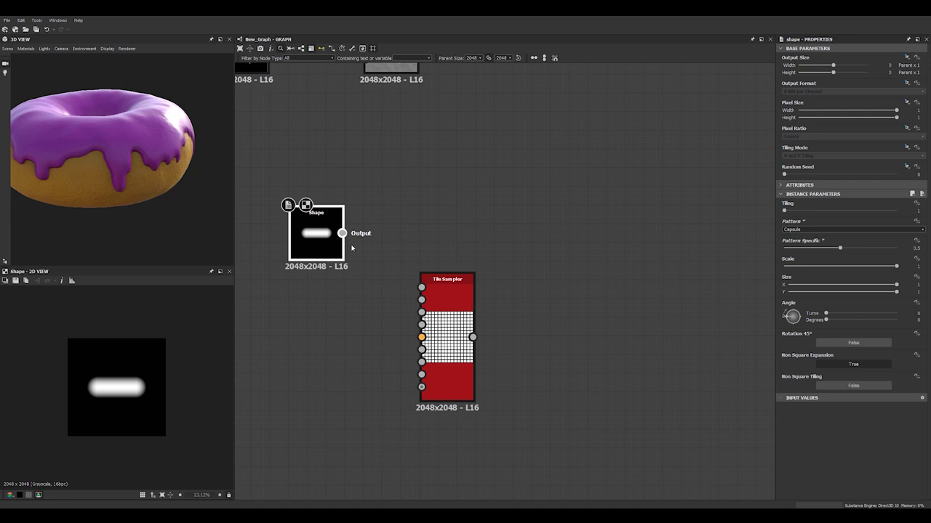
pyautogui.moveTo(342, 233); pyautogui.dragTo(423, 288)
pyautogui.doubleClick(440, 334)
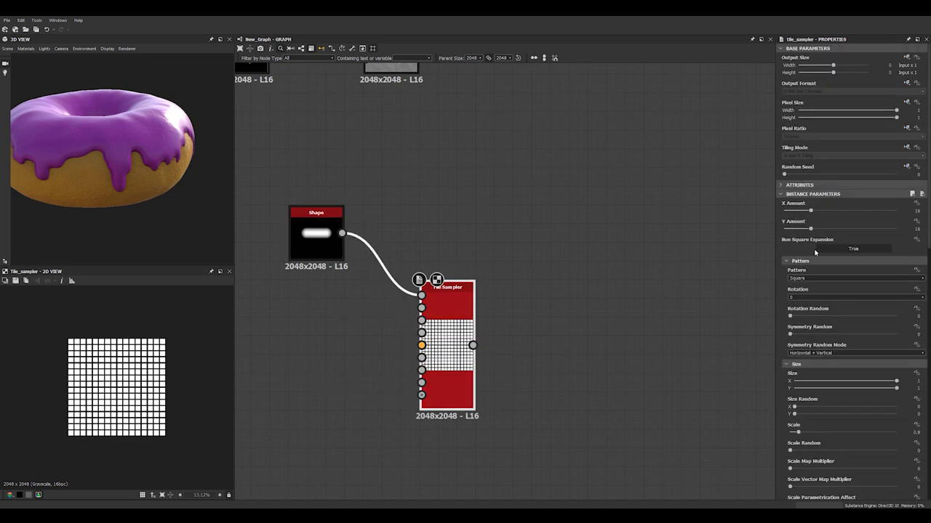
pyautogui.click(806, 279)
pyautogui.click(802, 292)
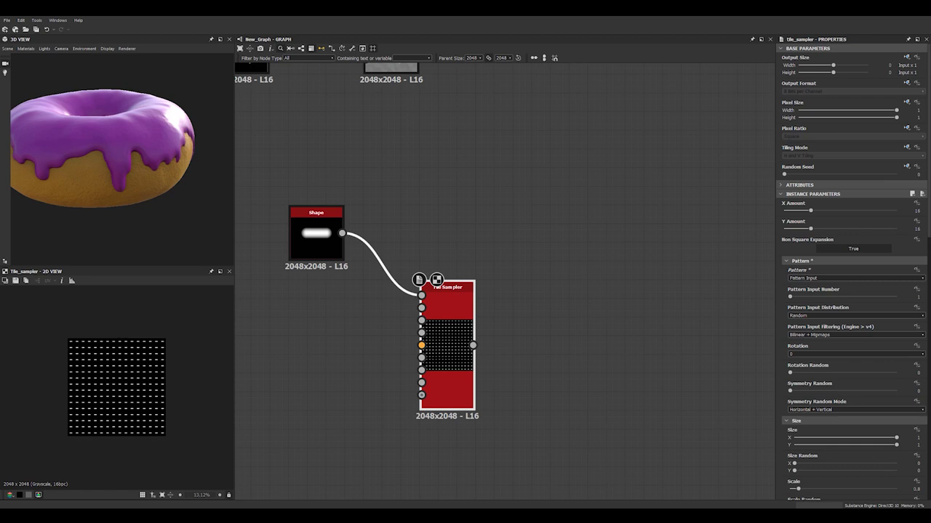
# Step: Set the Tile Sampler's Position Random to 0.3 and compare the scatter with the setting at 0
pyautogui.scroll(-3, 870, 328)
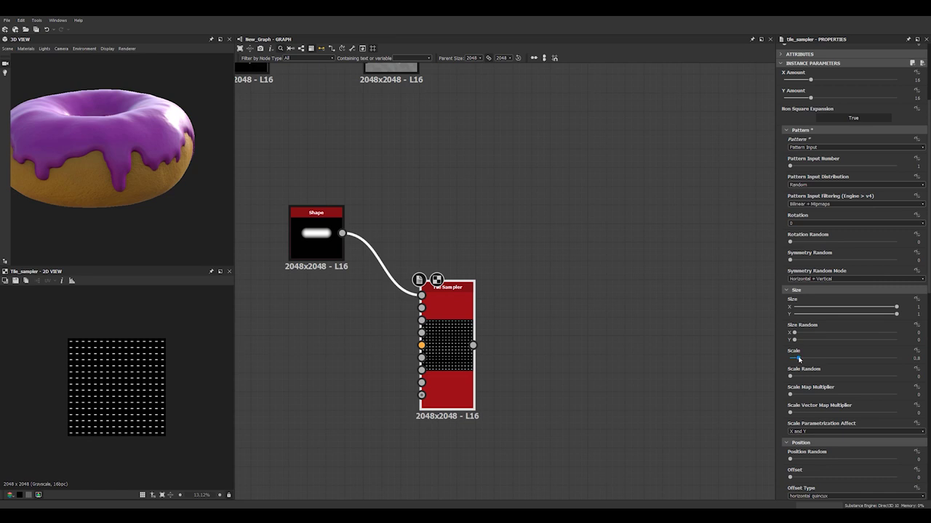
pyautogui.scroll(-2, 800, 378)
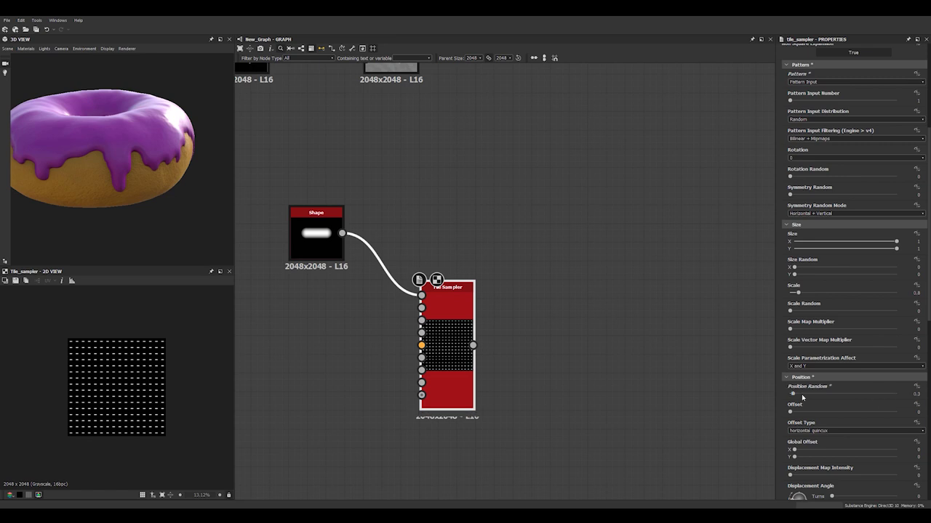
pyautogui.scroll(4, 108, 399)
pyautogui.scroll(2, 112, 390)
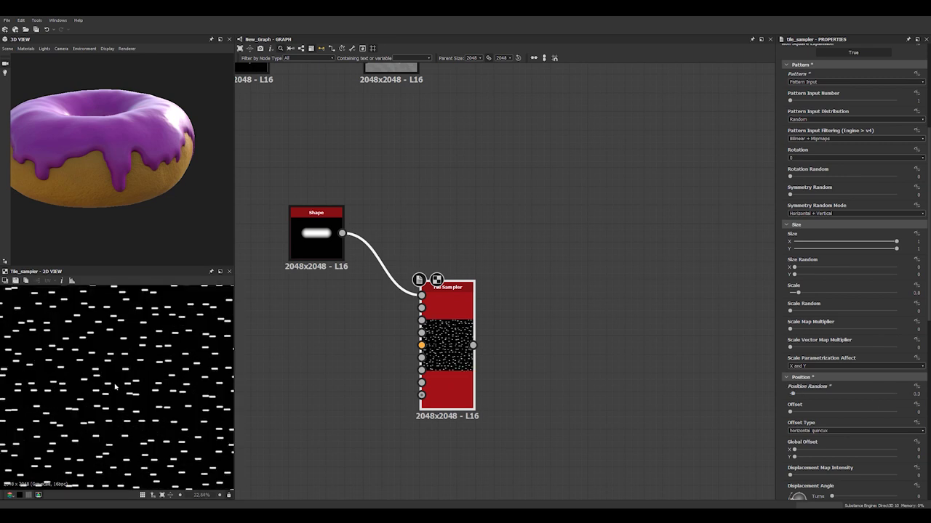
pyautogui.scroll(-4, 807, 381)
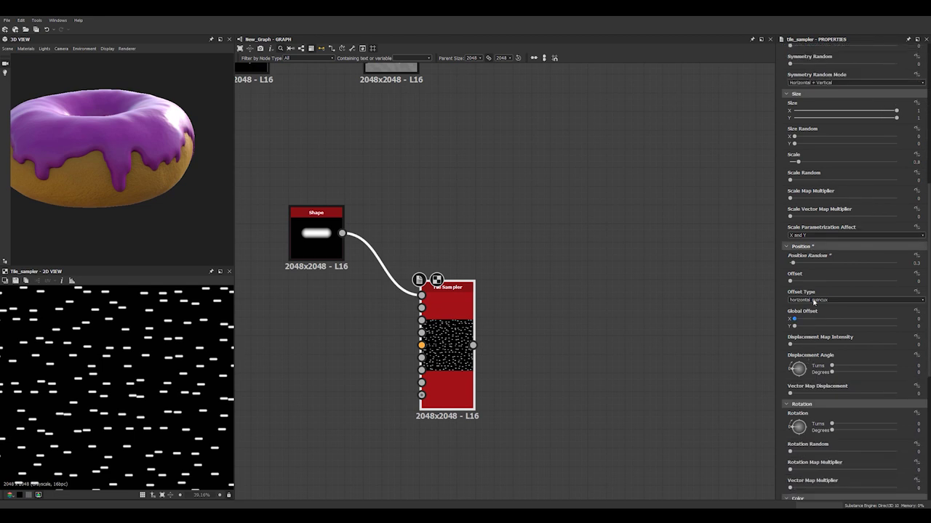
pyautogui.moveTo(793, 265); pyautogui.dragTo(786, 264)
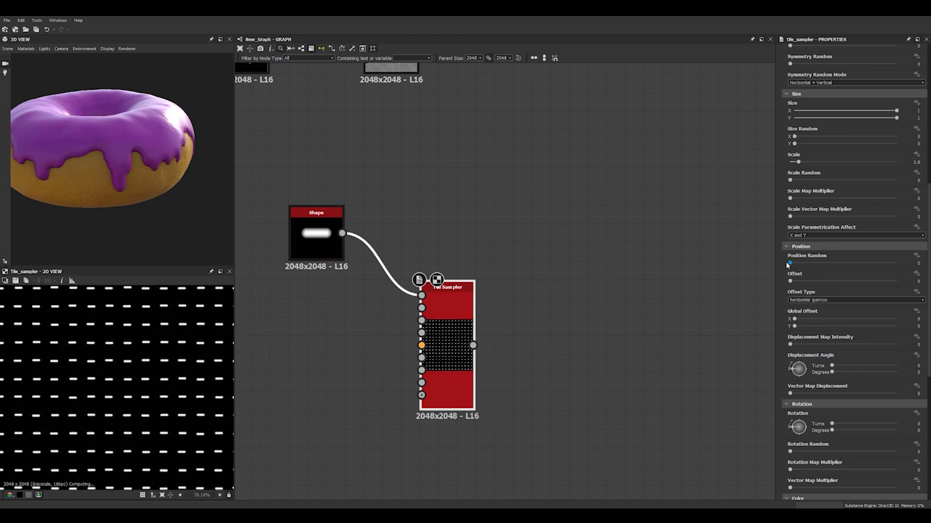
pyautogui.hotkey('ctrl', 'z')
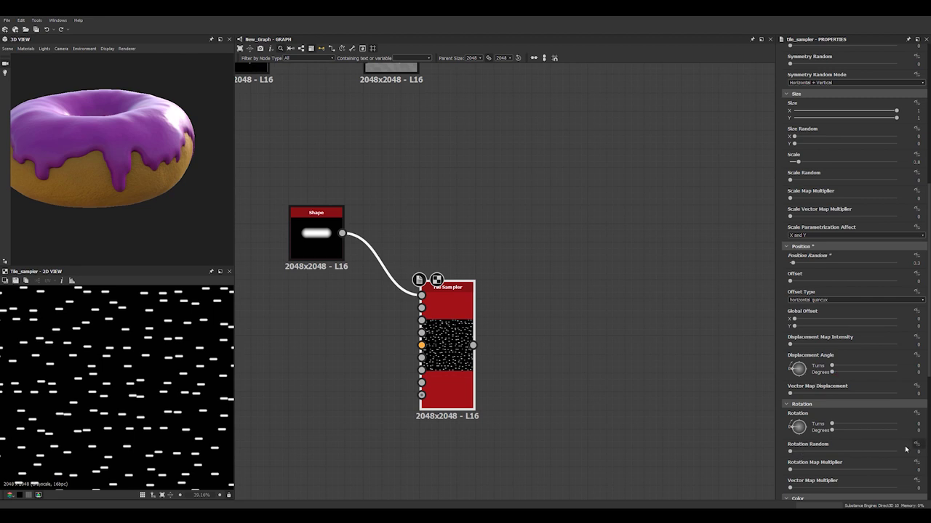
# Step: Set the Tile Sampler's Rotation Random to 1 and check the scattered capsules in the 2D preview
pyautogui.moveTo(816, 452); pyautogui.dragTo(895, 451)
pyautogui.scroll(-6, 120, 386)
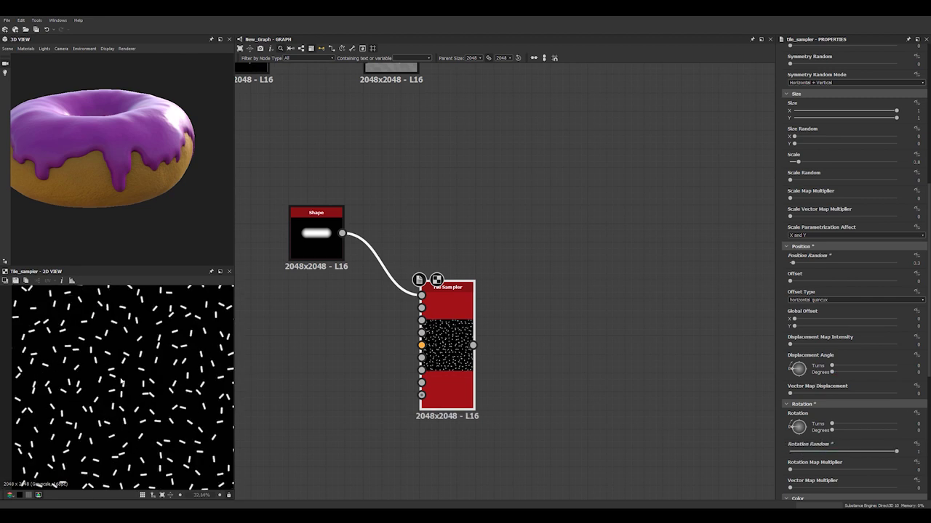
pyautogui.scroll(-6, 846, 397)
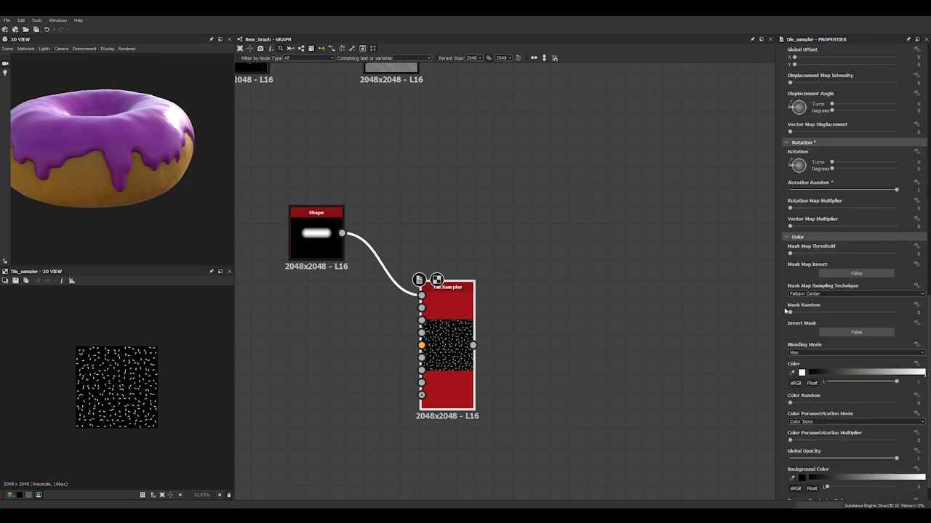
pyautogui.moveTo(853, 254); pyautogui.dragTo(719, 261)
pyautogui.click(556, 315)
# Step: Insert a Blend node on the connection after the Subtract Blend and connect the Tile Sampler's output to its foreground input
pyautogui.scroll(-3, 549, 328)
pyautogui.moveTo(539, 339); pyautogui.dragTo(546, 387, button='middle')
pyautogui.scroll(2, 546, 385)
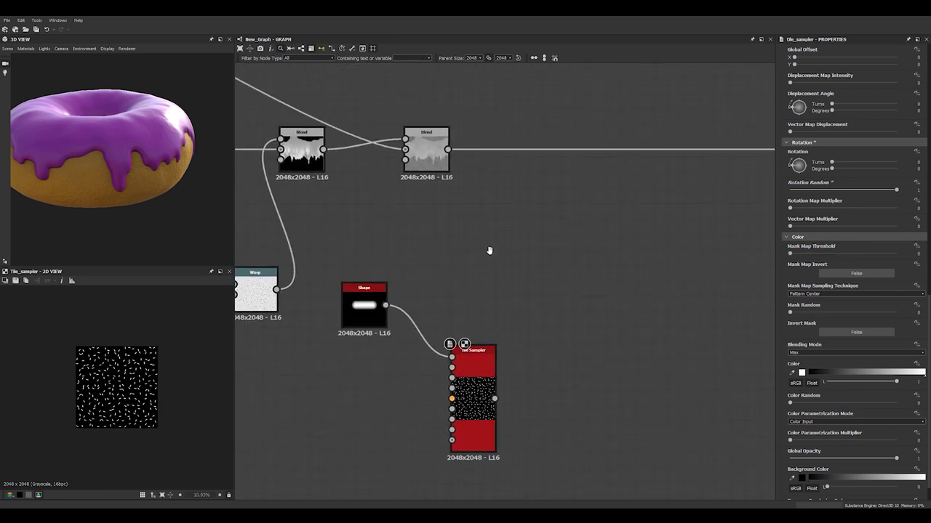
pyautogui.moveTo(490, 251); pyautogui.dragTo(420, 233, button='middle')
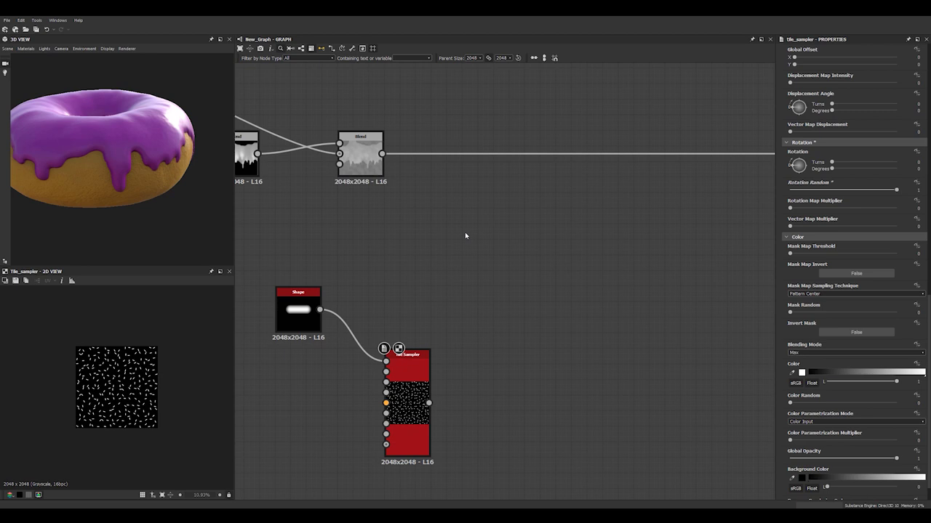
pyautogui.click(468, 155)
pyautogui.press('space')
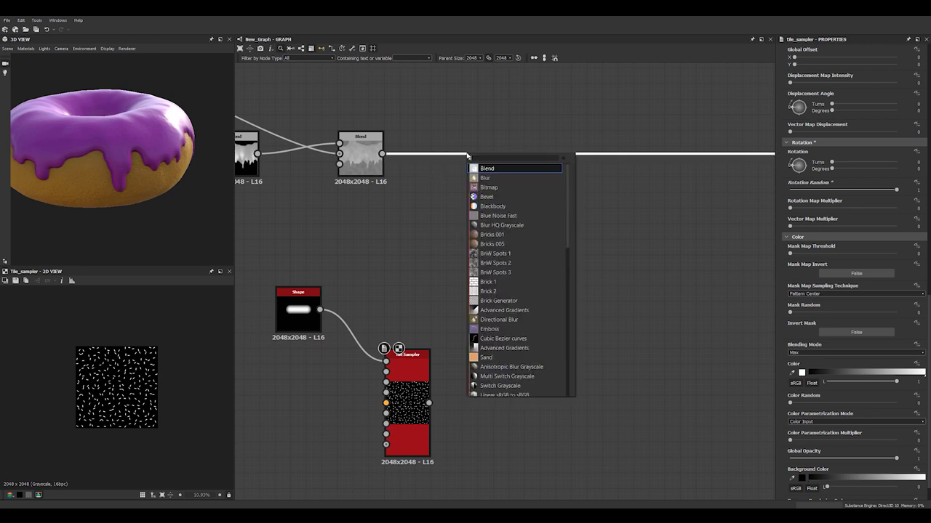
pyautogui.write('bl')
pyautogui.click(487, 169)
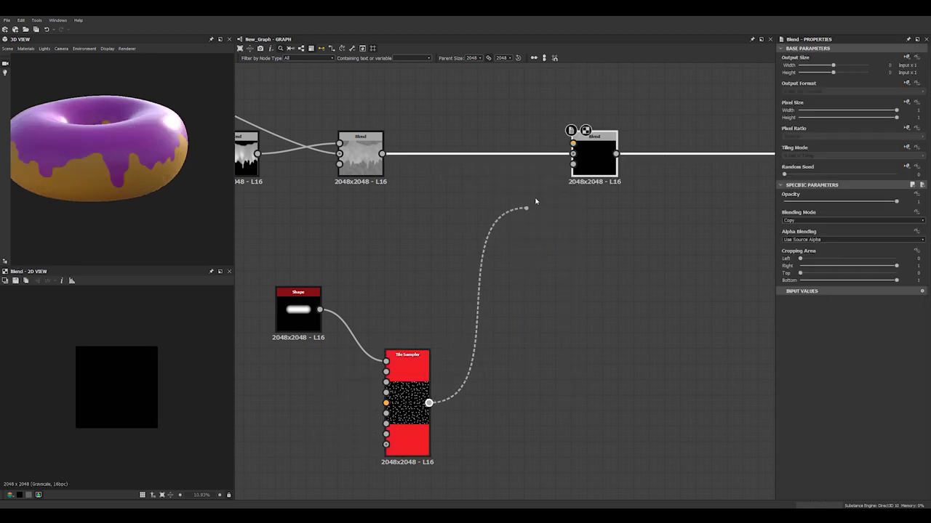
pyautogui.moveTo(535, 201); pyautogui.dragTo(574, 143)
# Step: Set the new Blend to Add (Linear Dodge) with Opacity 0.06 and examine the sprinkles on the donut from above
pyautogui.click(790, 221)
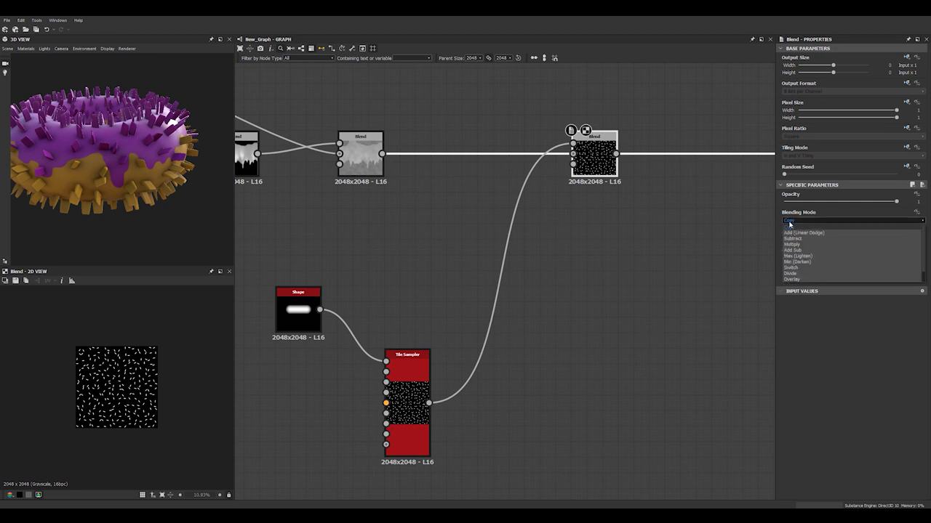
pyautogui.click(799, 234)
pyautogui.click(788, 204)
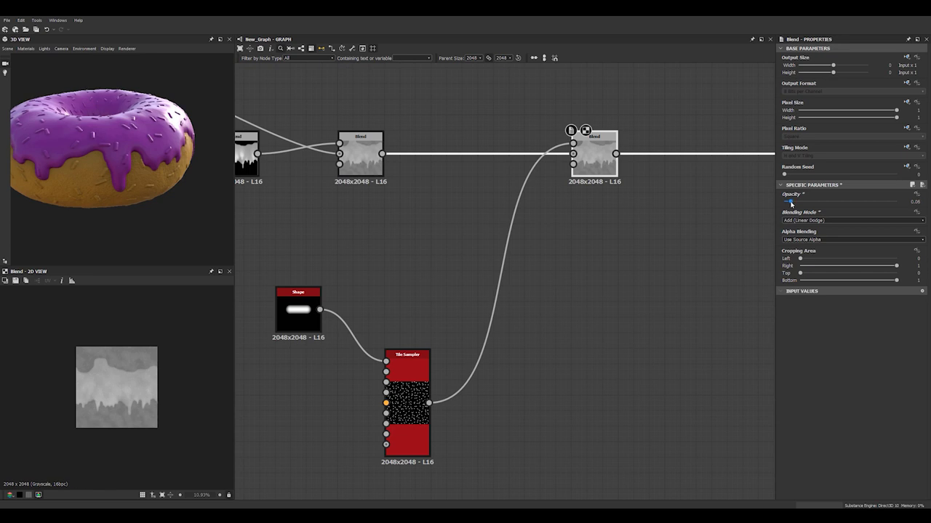
pyautogui.moveTo(141, 154); pyautogui.dragTo(125, 191)
pyautogui.moveTo(124, 191); pyautogui.dragTo(171, 159, button='middle')
# Step: Add a Non Uniform Blur Grayscale node in the empty area below the drip node chain
pyautogui.scroll(-4, 365, 240)
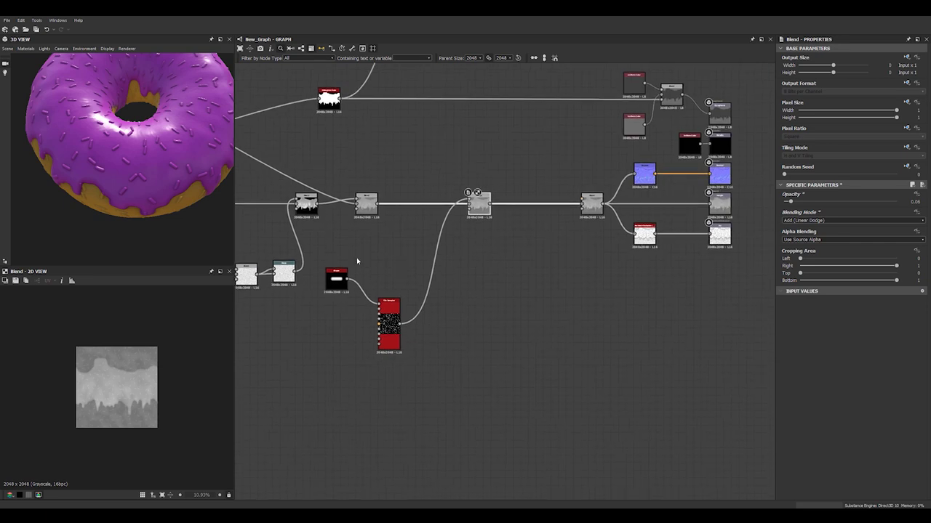
pyautogui.moveTo(356, 258); pyautogui.dragTo(456, 266, button='middle')
pyautogui.moveTo(241, 269); pyautogui.dragTo(417, 255, button='middle')
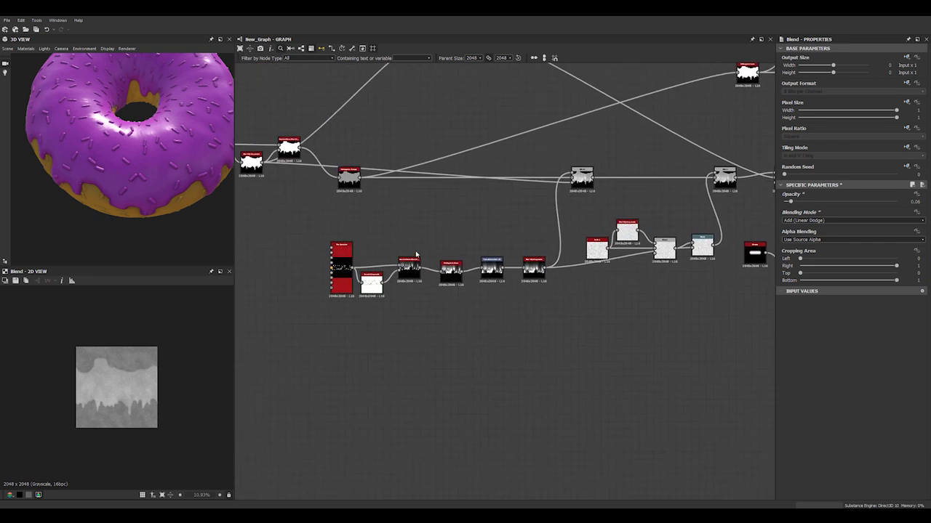
pyautogui.press('space')
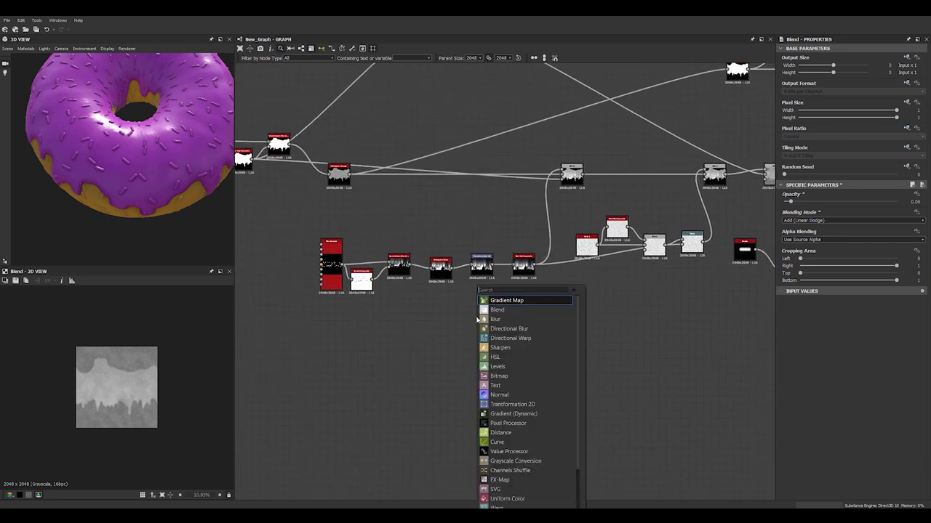
pyautogui.write('non')
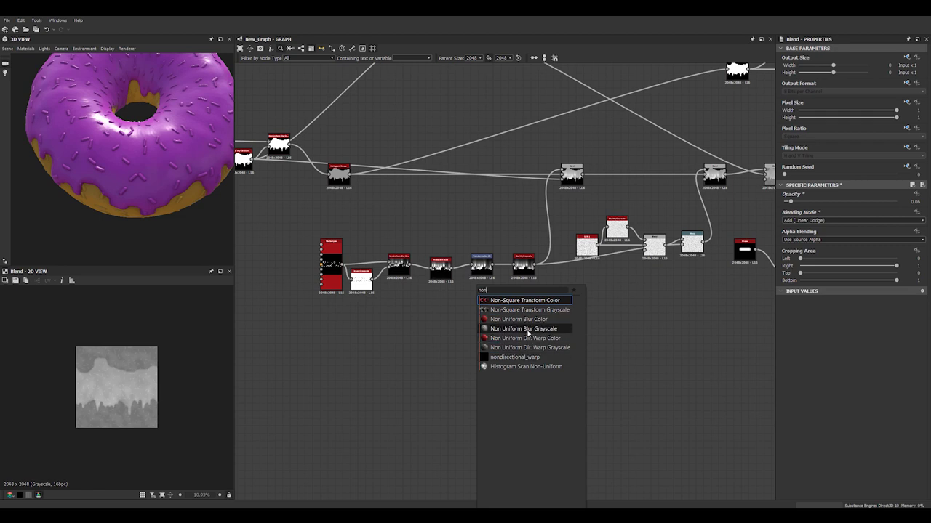
pyautogui.click(516, 329)
# Step: Connect the glaze mask's Blur HQ Grayscale output to both the Grayscale and Blur Map inputs of the new Non Uniform Blur
pyautogui.moveTo(416, 287); pyautogui.dragTo(446, 292, button='middle')
pyautogui.moveTo(446, 222)
pyautogui.mouseDown(button='middle')
pyautogui.moveTo(353, 218)
pyautogui.moveTo(440, 229)
pyautogui.mouseUp(button='middle')
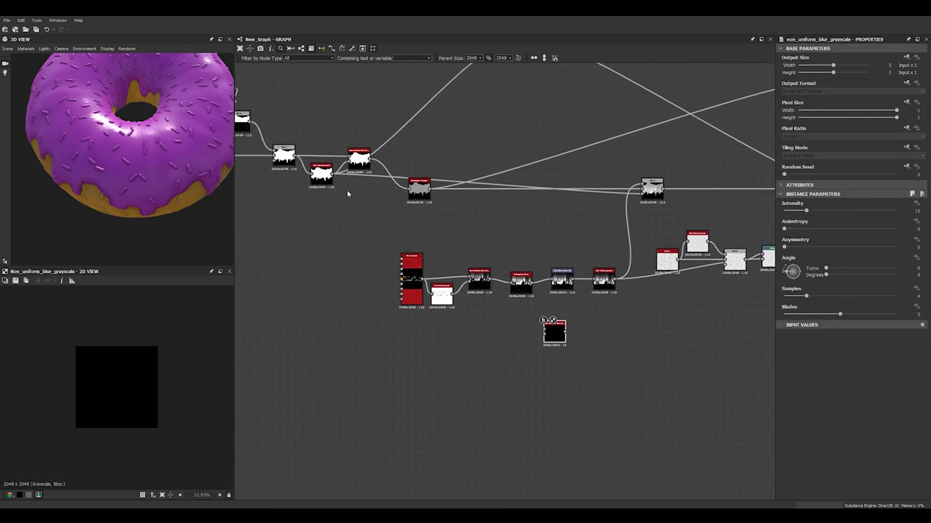
pyautogui.moveTo(333, 175); pyautogui.dragTo(544, 329)
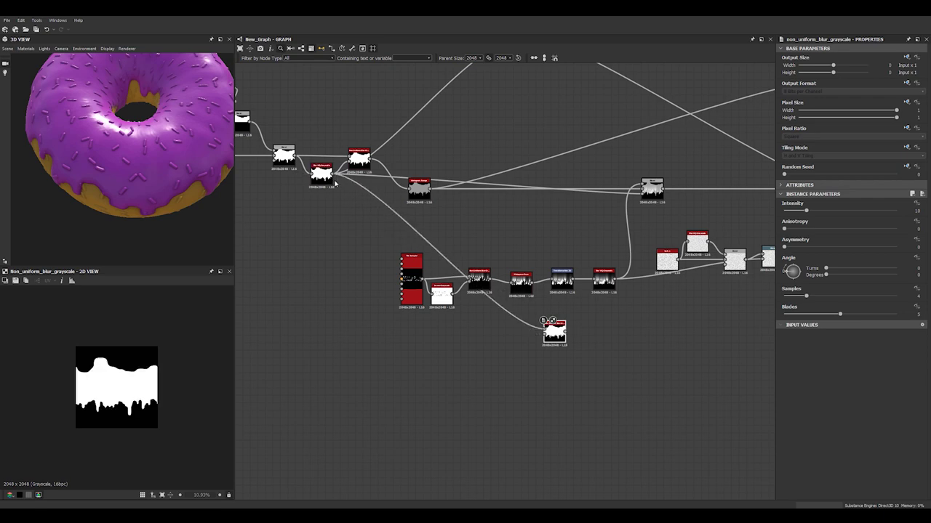
pyautogui.moveTo(333, 175); pyautogui.dragTo(545, 334)
pyautogui.scroll(5, 321, 182)
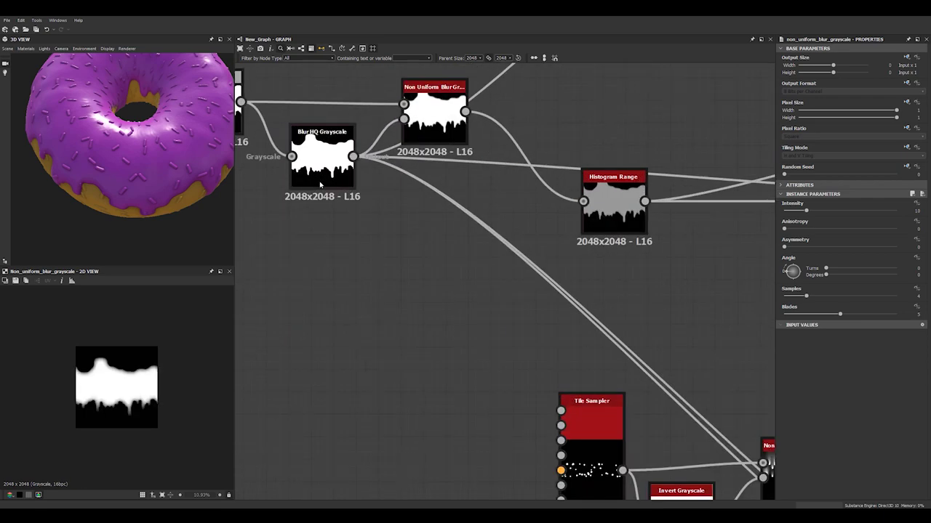
pyautogui.scroll(-5, 362, 211)
pyautogui.moveTo(599, 402); pyautogui.dragTo(460, 293, button='middle')
pyautogui.scroll(4, 469, 298)
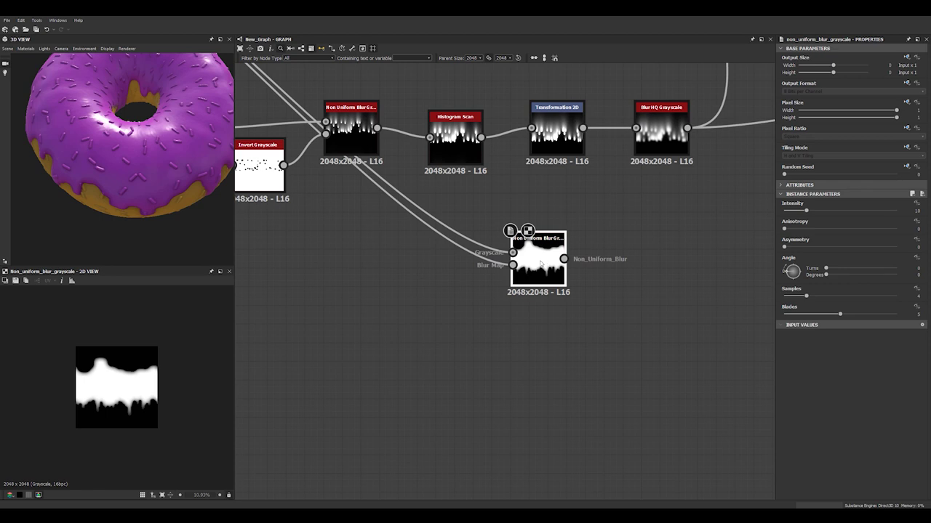
# Step: Move the new Non Uniform Blur Grayscale node below the Shape node, next to the sprinkle Tile Sampler
pyautogui.scroll(-4, 540, 264)
pyautogui.moveTo(519, 263); pyautogui.dragTo(339, 238, button='middle')
pyautogui.moveTo(391, 254); pyautogui.dragTo(699, 264)
pyautogui.moveTo(626, 266); pyautogui.dragTo(541, 268, button='middle')
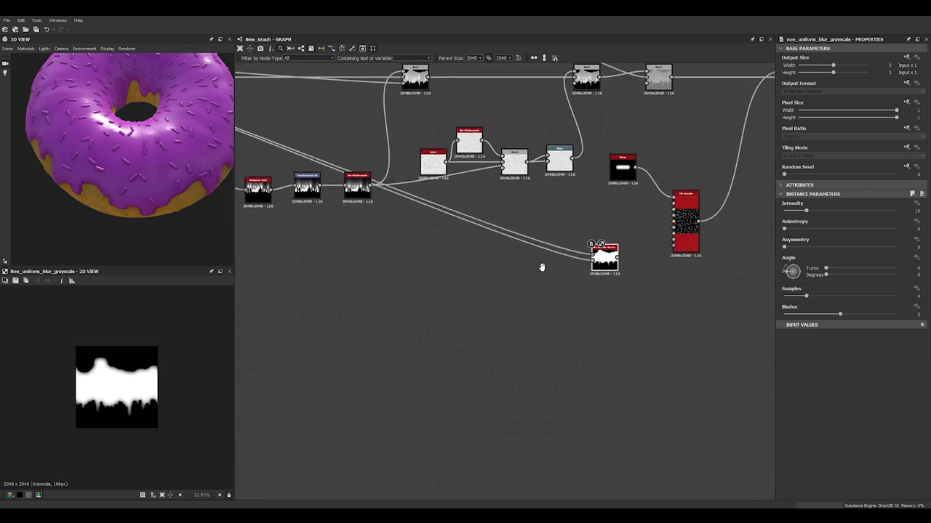
# Step: Set the Non Uniform Blur to Intensity 43.55, Anisotropy 0.63, Asymmetry 0.97, Angle 270 degrees, Samples 16 and Blades 9
pyautogui.scroll(3, 541, 268)
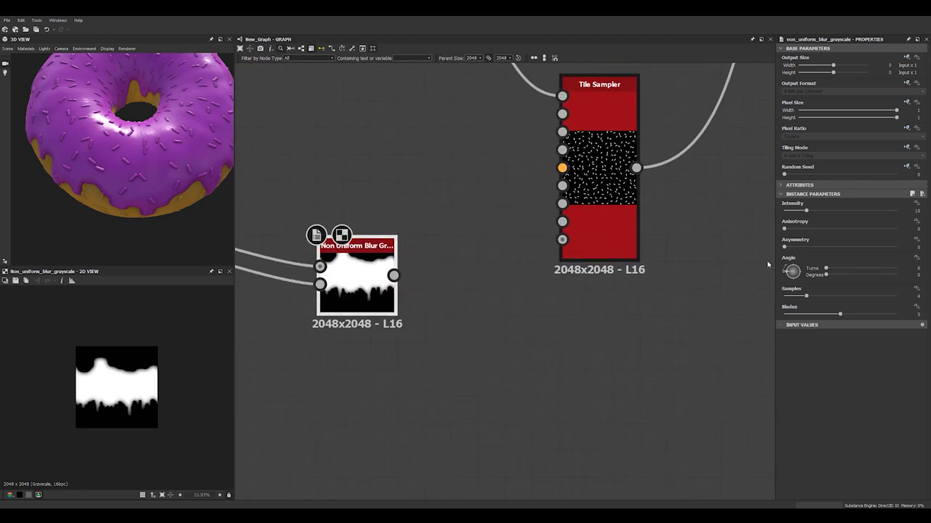
pyautogui.moveTo(792, 274); pyautogui.dragTo(795, 262)
pyautogui.moveTo(807, 213); pyautogui.dragTo(841, 230)
pyautogui.moveTo(785, 248); pyautogui.dragTo(893, 247)
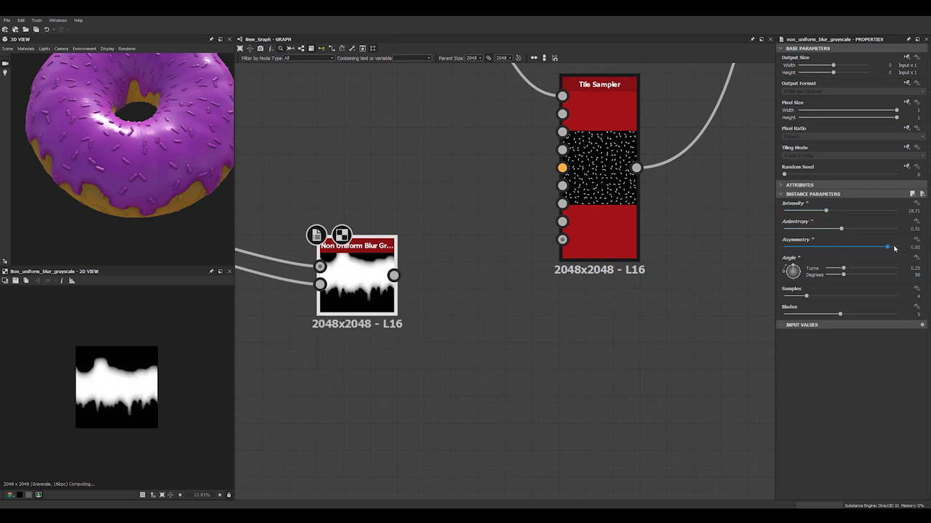
pyautogui.moveTo(841, 230); pyautogui.dragTo(855, 231)
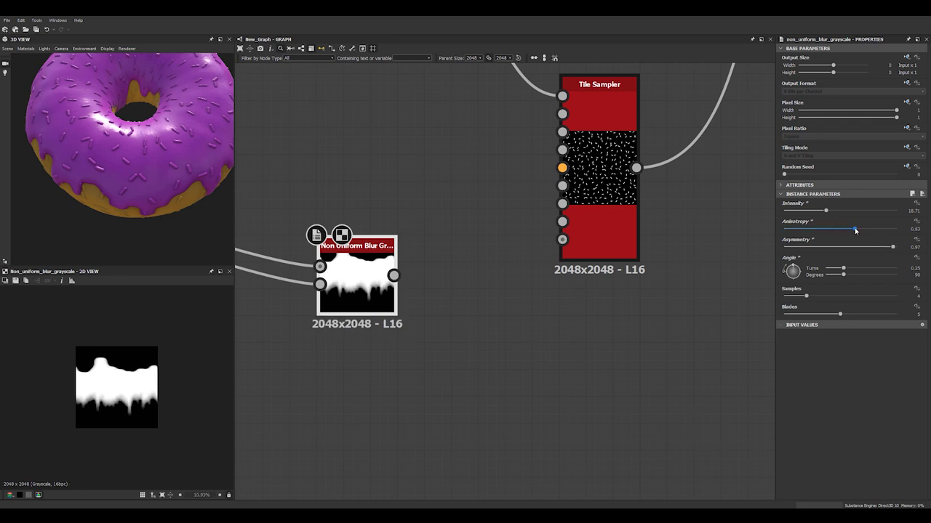
pyautogui.moveTo(797, 273); pyautogui.dragTo(900, 315)
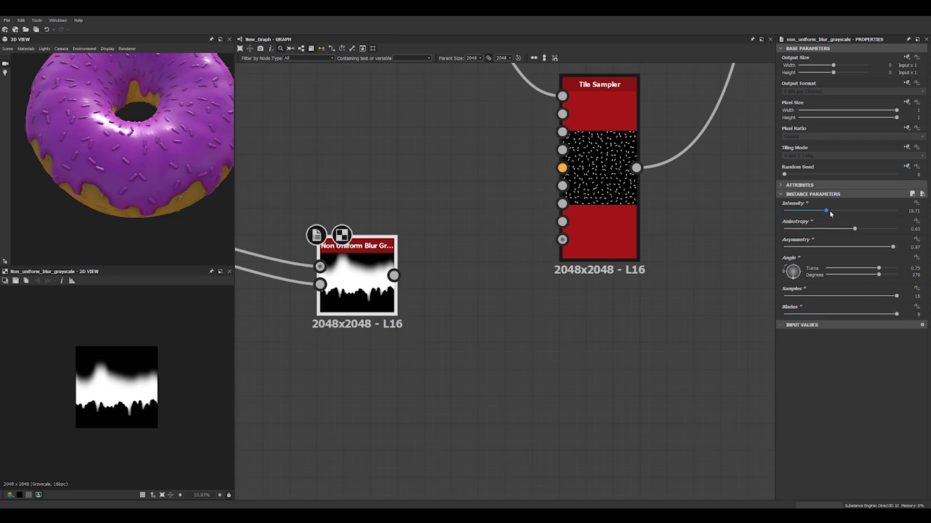
pyautogui.moveTo(831, 213); pyautogui.dragTo(882, 212)
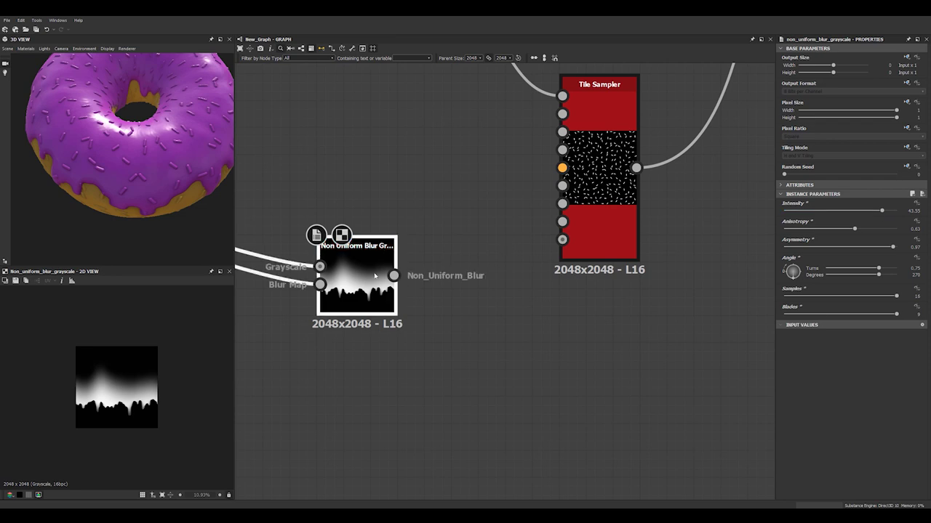
# Step: Add a Histogram Scan after the Non Uniform Blur with Position 0.44 and Contrast 0.7, and place it close beside the blur node
pyautogui.press('space')
pyautogui.write('his')
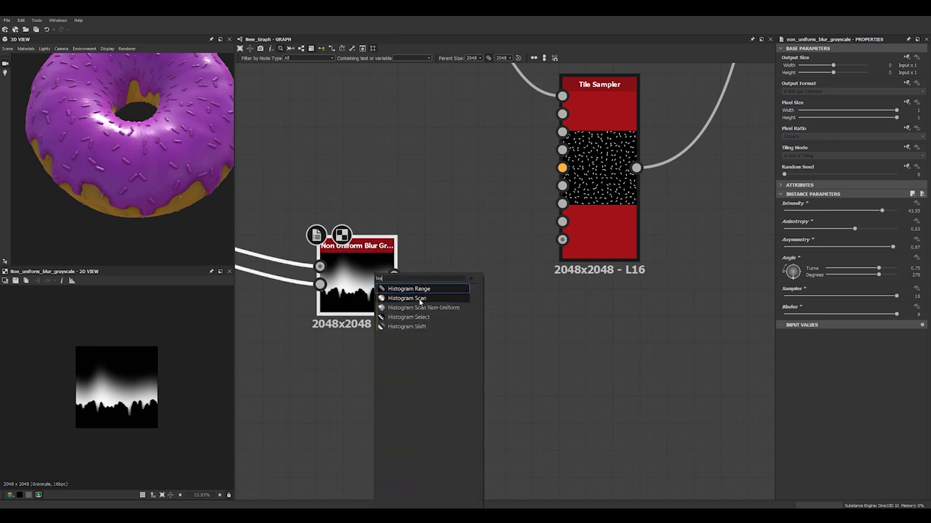
pyautogui.click(411, 299)
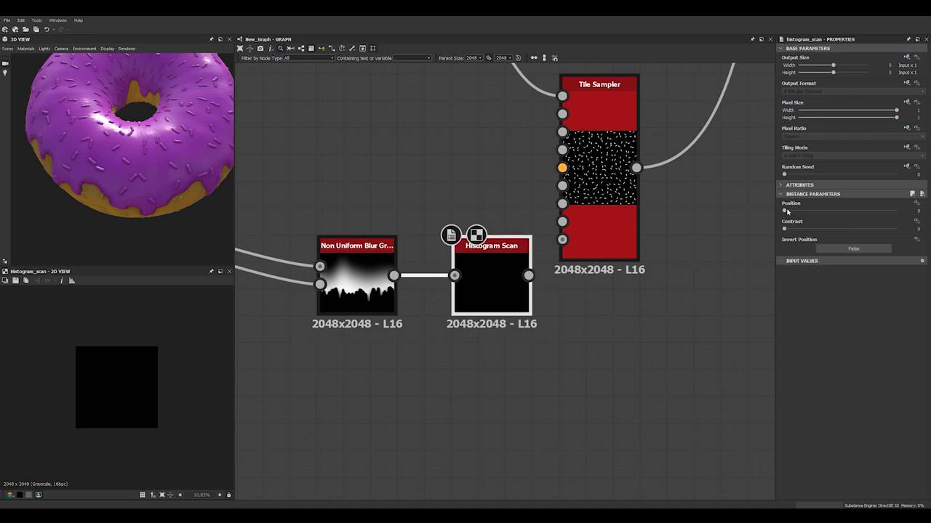
pyautogui.moveTo(786, 211); pyautogui.dragTo(857, 211)
pyautogui.moveTo(784, 228); pyautogui.dragTo(834, 216)
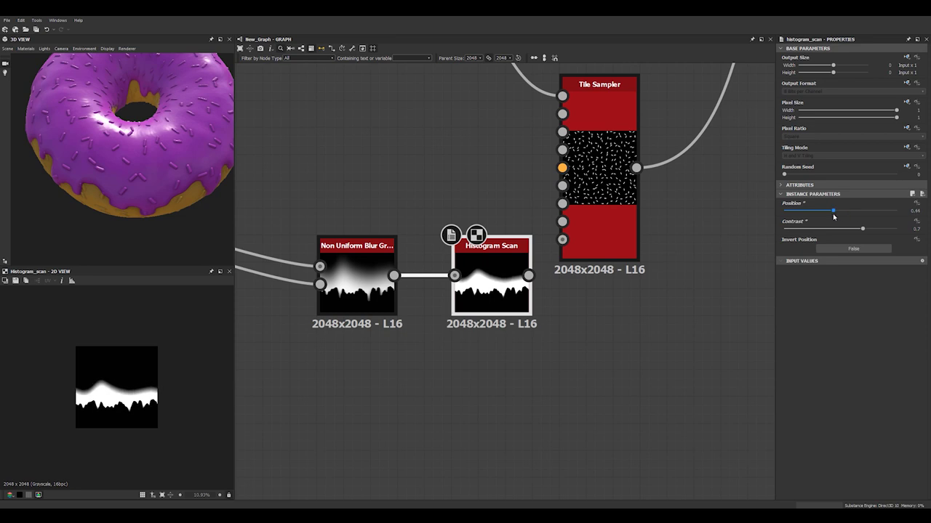
pyautogui.moveTo(489, 263); pyautogui.dragTo(462, 262)
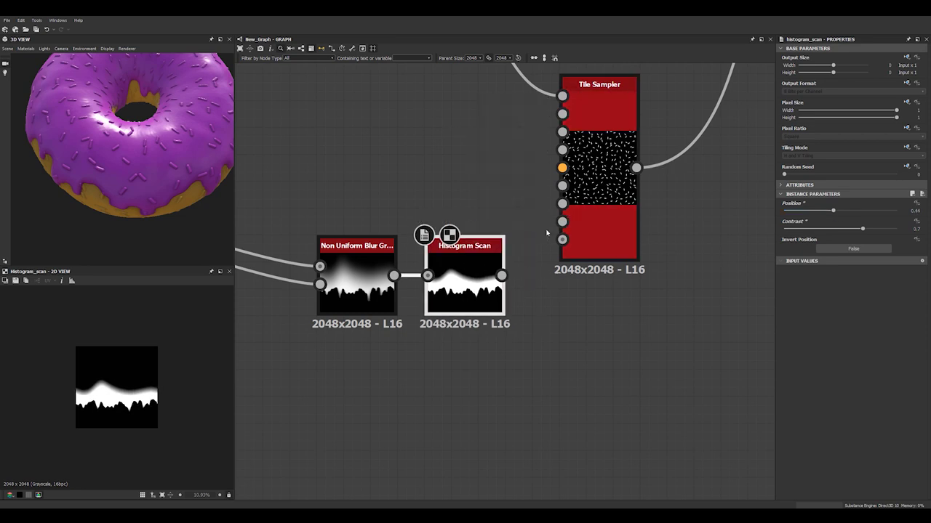
# Step: Connect the Histogram Scan output to the sprinkle Tile Sampler's Mask Map Input and give the sampler a low Mask Map Threshold
pyautogui.moveTo(562, 204); pyautogui.dragTo(502, 274)
pyautogui.click(601, 187)
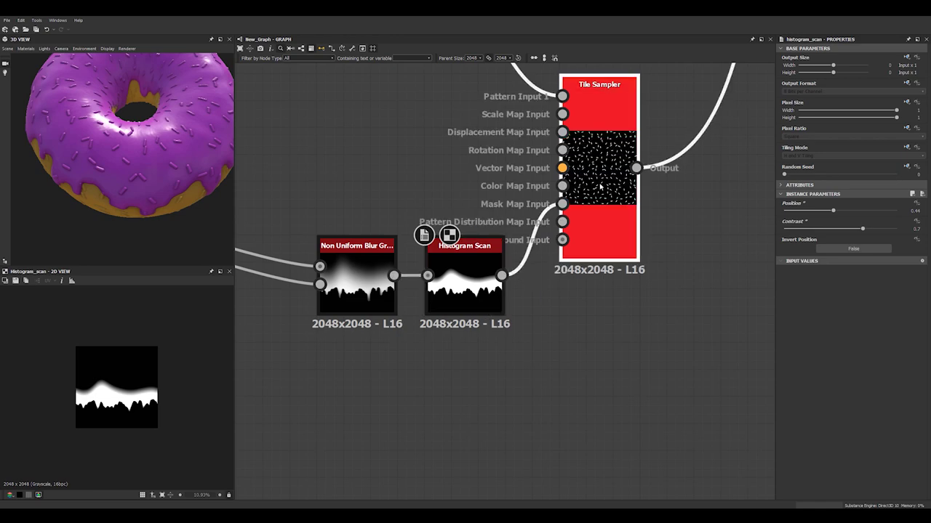
pyautogui.doubleClick(601, 187)
pyautogui.moveTo(929, 177); pyautogui.dragTo(926, 440)
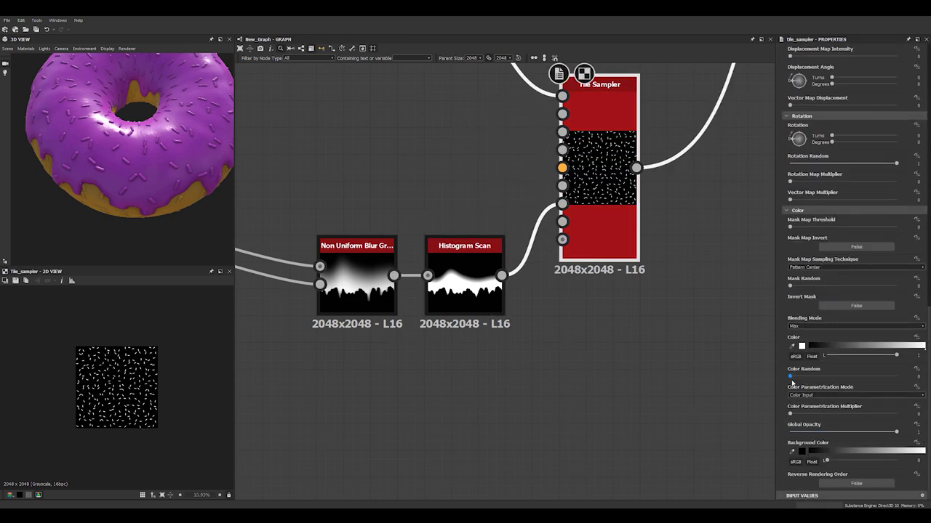
pyautogui.click(798, 229)
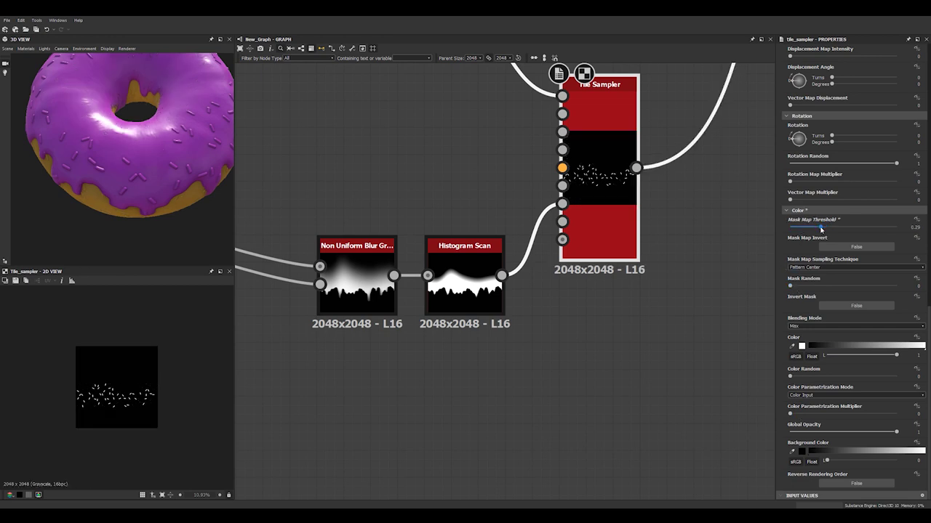
pyautogui.moveTo(797, 230)
pyautogui.mouseDown()
pyautogui.moveTo(764, 230)
pyautogui.moveTo(791, 228)
pyautogui.mouseUp()
# Step: Adjust the Histogram Scan to Position 0.66 and Contrast 0.74, checking the sprinkle spread on the donut from above
pyautogui.click(464, 291)
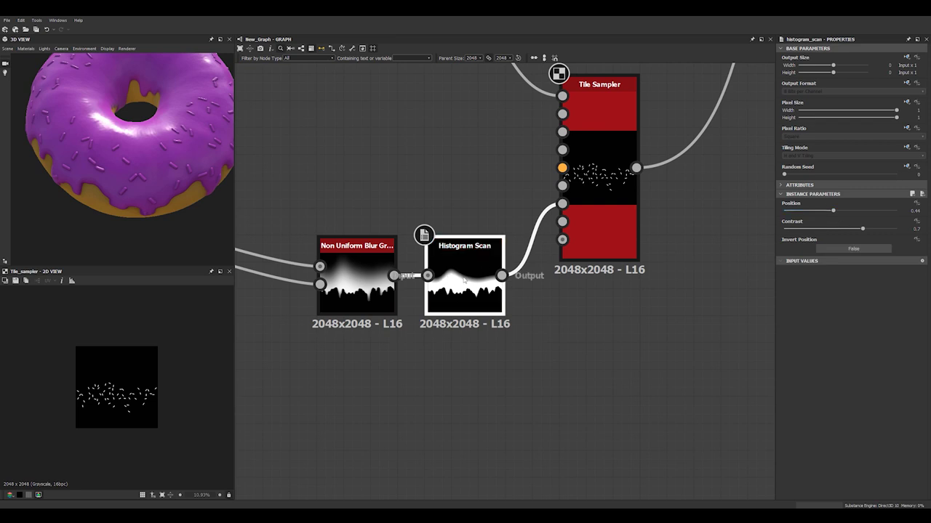
pyautogui.moveTo(862, 234); pyautogui.dragTo(803, 238)
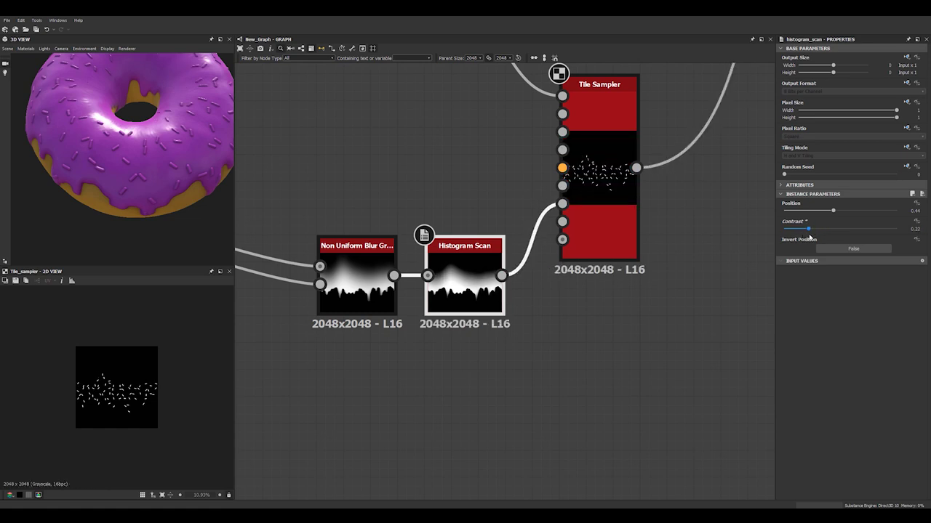
pyautogui.moveTo(809, 238); pyautogui.dragTo(814, 239)
pyautogui.moveTo(221, 178); pyautogui.dragTo(187, 193)
pyautogui.moveTo(816, 235); pyautogui.dragTo(860, 214)
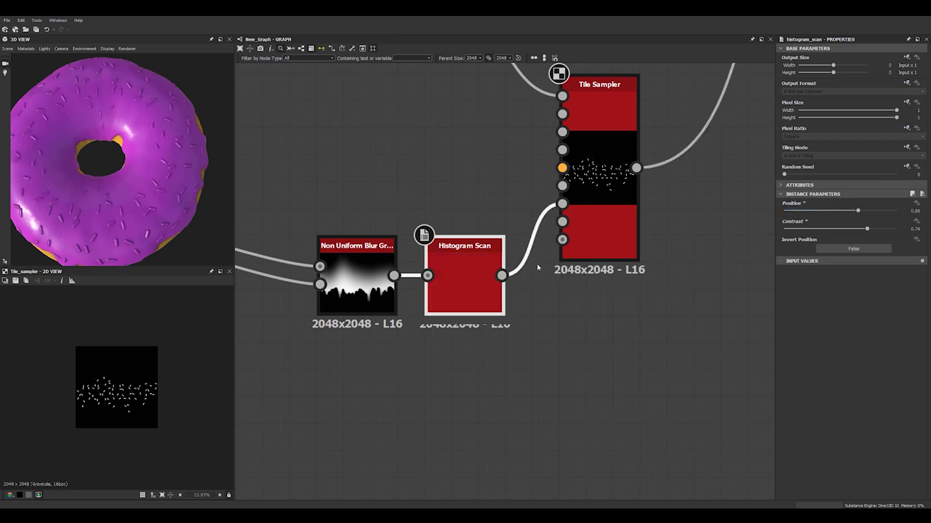
# Step: Set the Non Uniform Blur's Anisotropy to 0 and the Histogram Scan's Position to 0.7
pyautogui.click(357, 291)
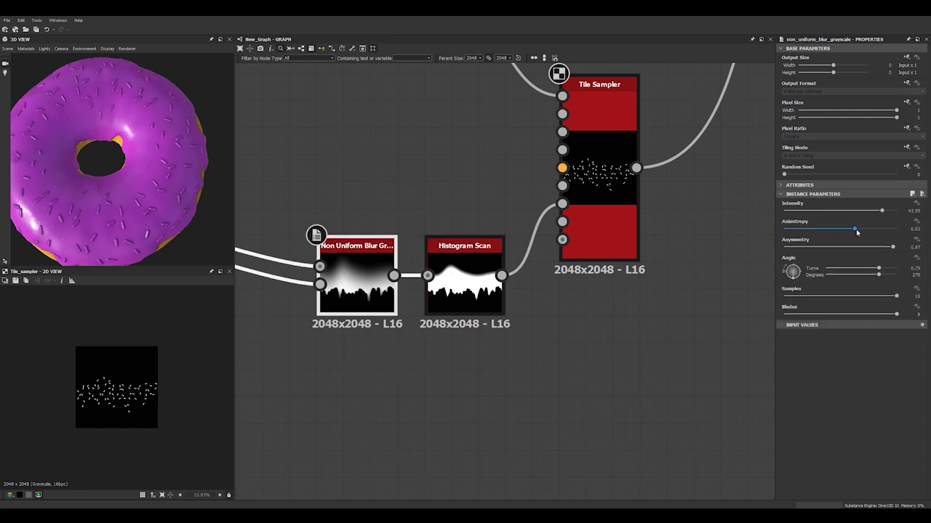
pyautogui.moveTo(855, 229); pyautogui.dragTo(760, 244)
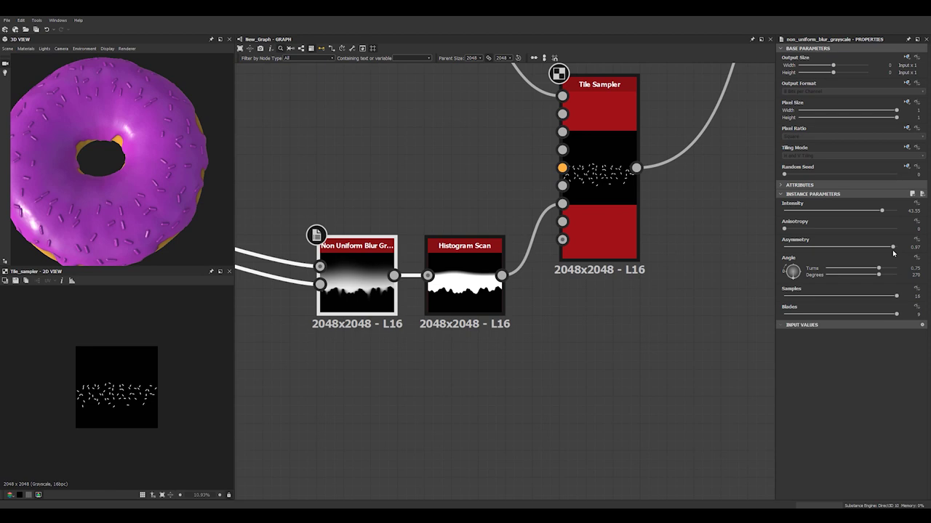
pyautogui.click(464, 291)
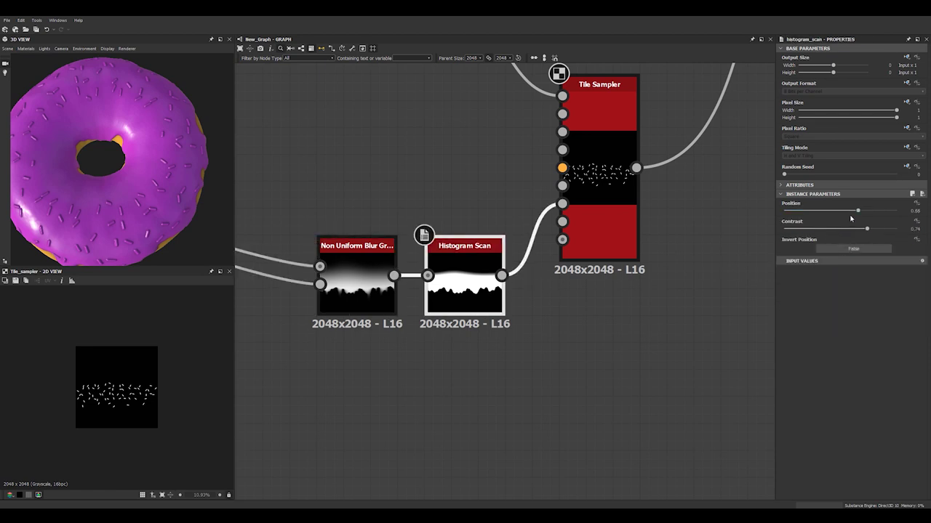
pyautogui.moveTo(853, 212); pyautogui.dragTo(863, 212)
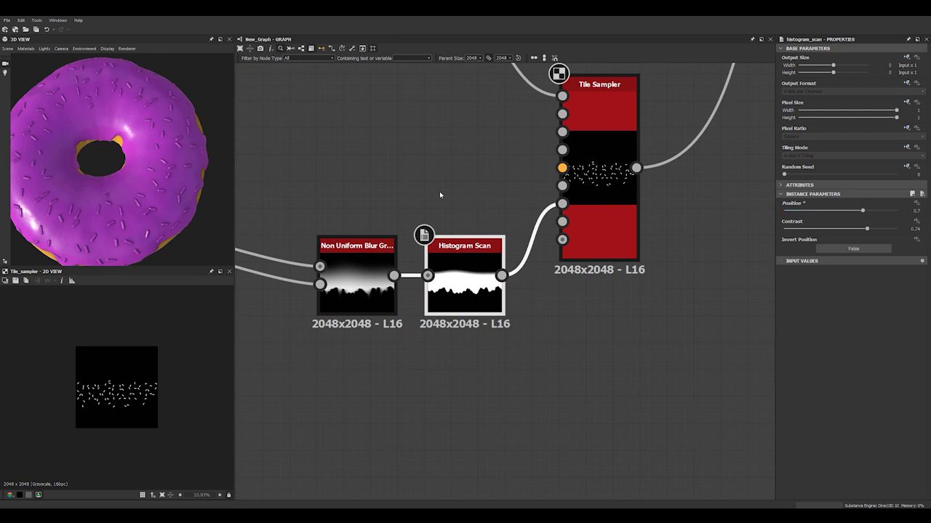
# Step: Examine the masked sprinkles on the donut up close and from the side, including around the glaze drips
pyautogui.moveTo(165, 185); pyautogui.dragTo(79, 182)
pyautogui.scroll(3, 193, 162)
pyautogui.scroll(3, 110, 156)
pyautogui.scroll(-3, 127, 219)
pyautogui.scroll(-2, 604, 198)
pyautogui.moveTo(659, 127); pyautogui.dragTo(489, 336, button='middle')
pyautogui.moveTo(134, 227); pyautogui.dragTo(150, 209)
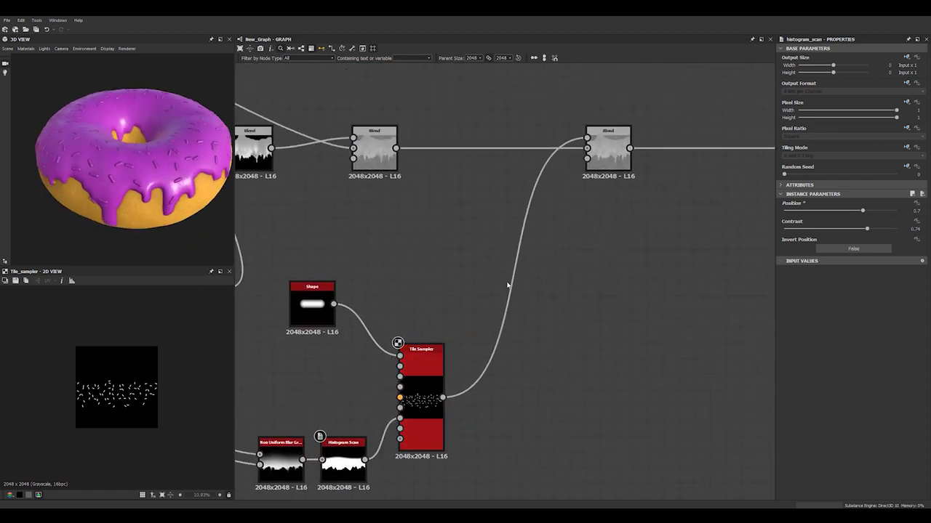
# Step: Insert a Transformation 2D between the Tile Sampler and the final Blend, and shift the sprinkles upward with Offset Y 0.0268
pyautogui.press('space')
pyautogui.write('tr')
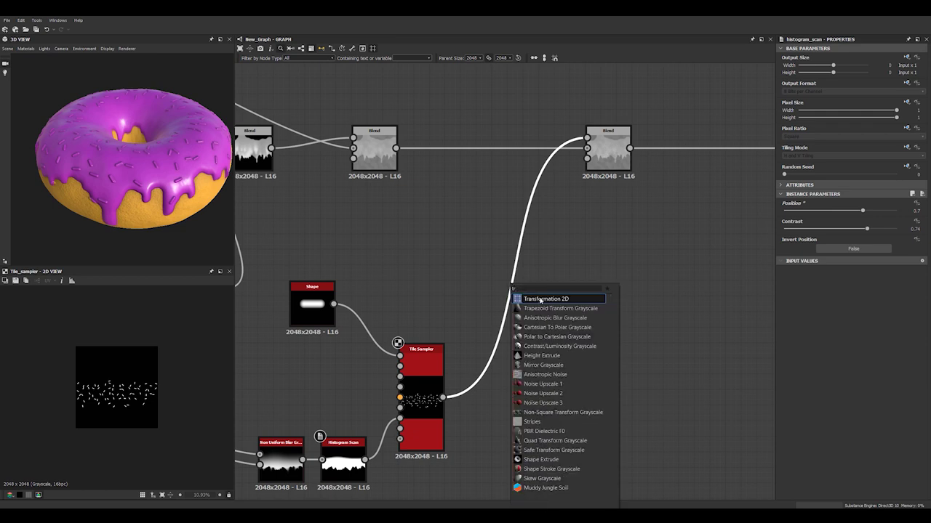
pyautogui.click(540, 299)
pyautogui.moveTo(132, 379); pyautogui.dragTo(130, 371)
pyautogui.moveTo(137, 206); pyautogui.dragTo(190, 113)
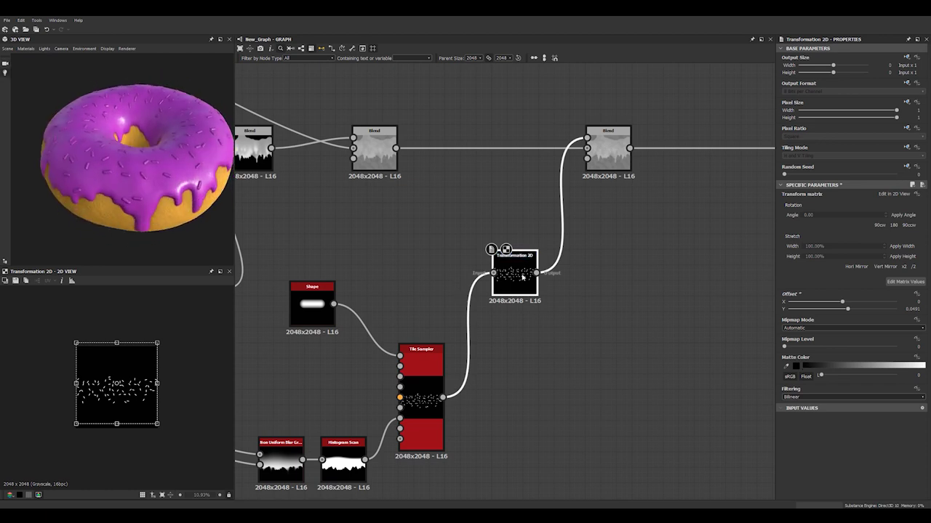
pyautogui.moveTo(130, 371); pyautogui.dragTo(130, 373)
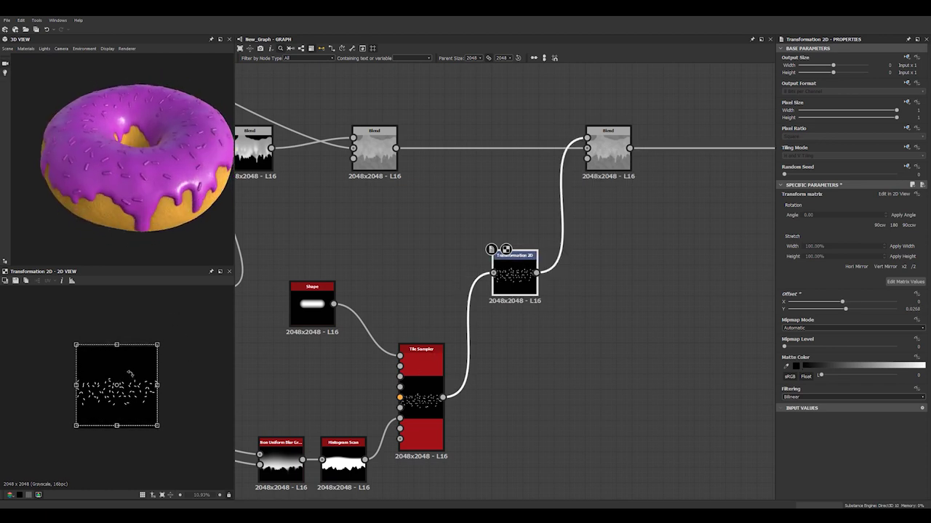
pyautogui.moveTo(102, 218); pyautogui.dragTo(134, 264)
pyautogui.click(612, 296)
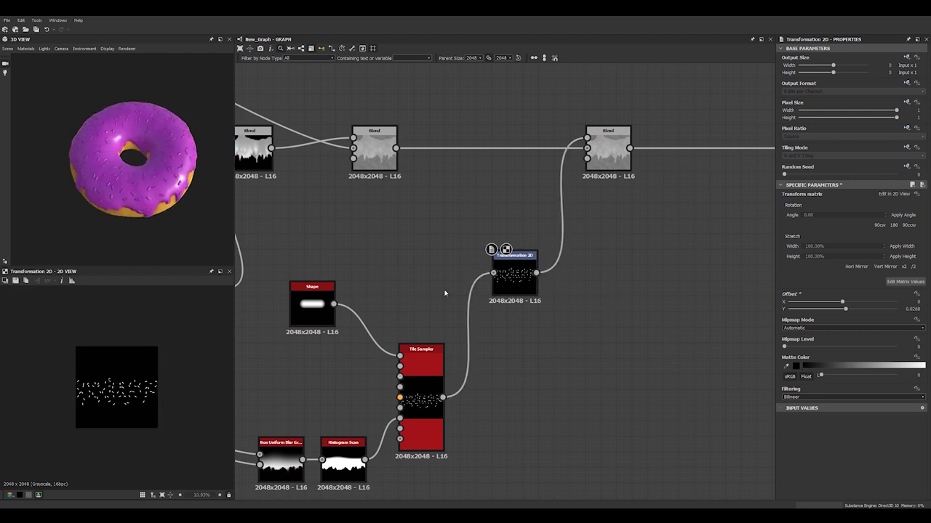